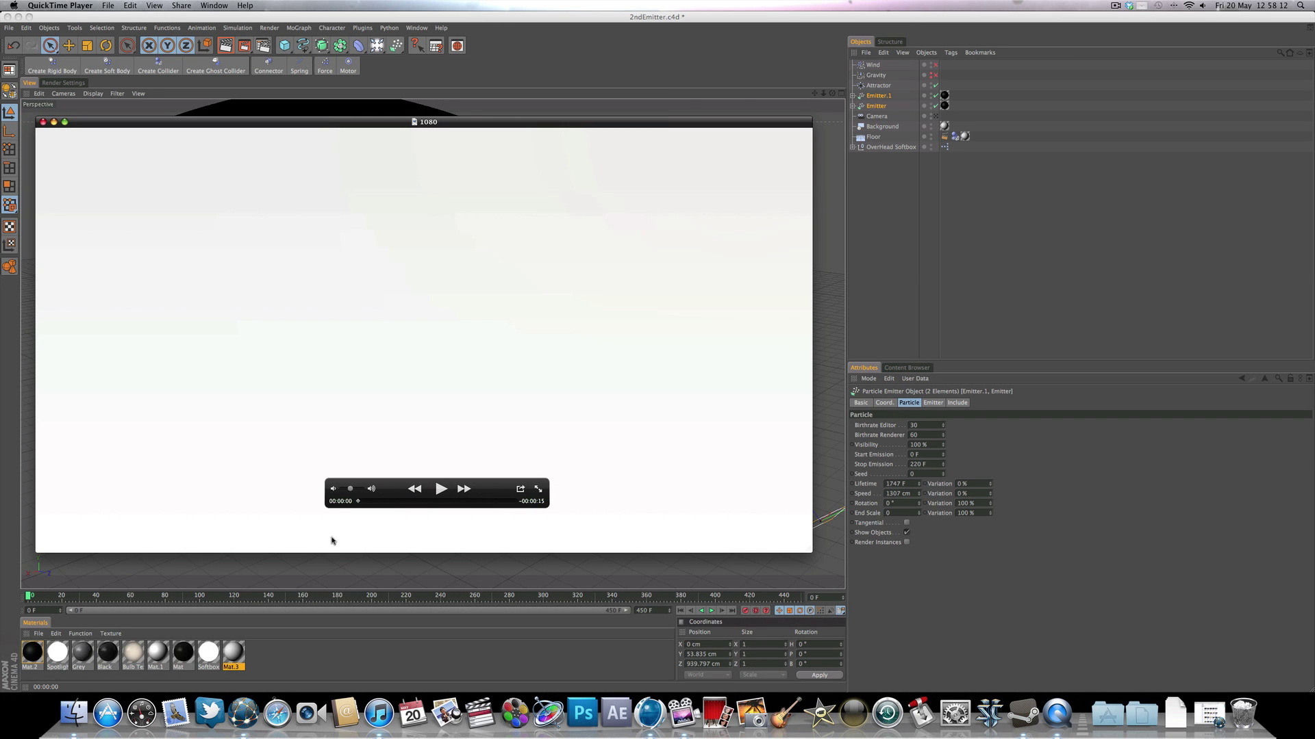
# Watch the rendered particle test clip, then play the finished scene's emitter animation in the viewport
pyautogui.click(441, 489)
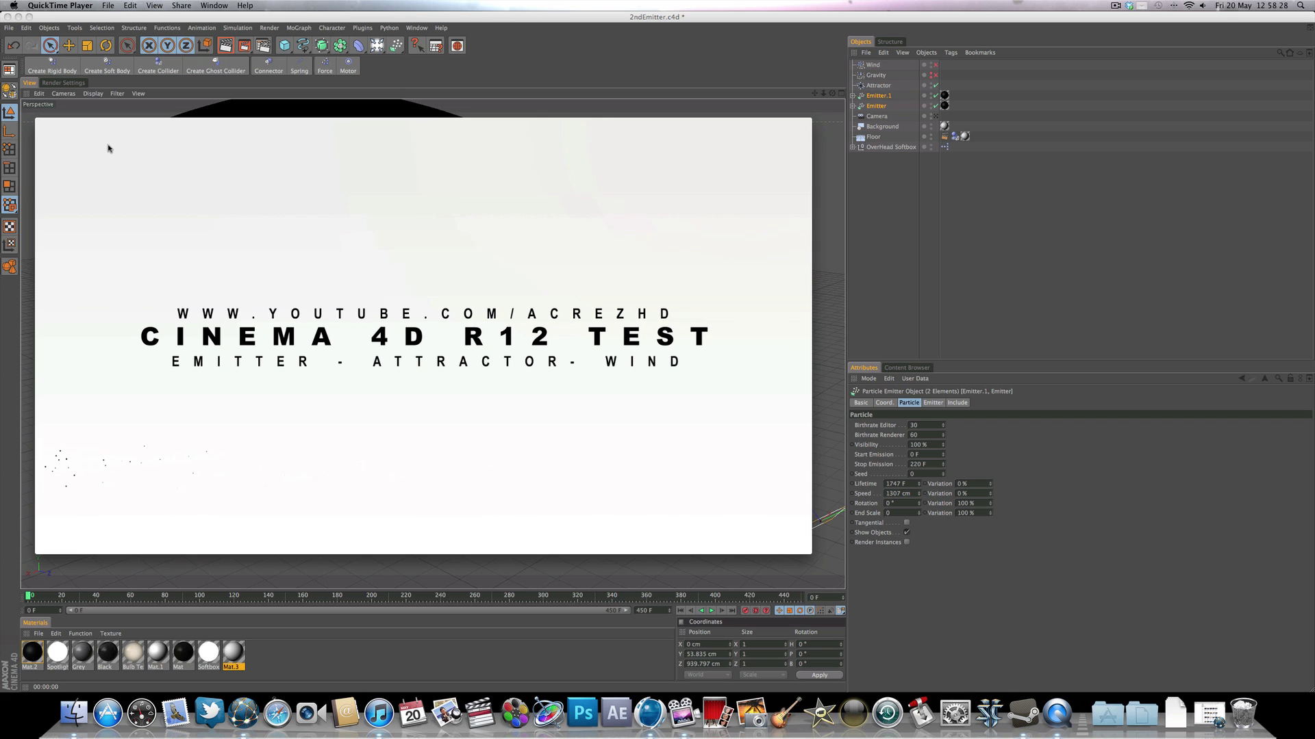
pyautogui.click(42, 123)
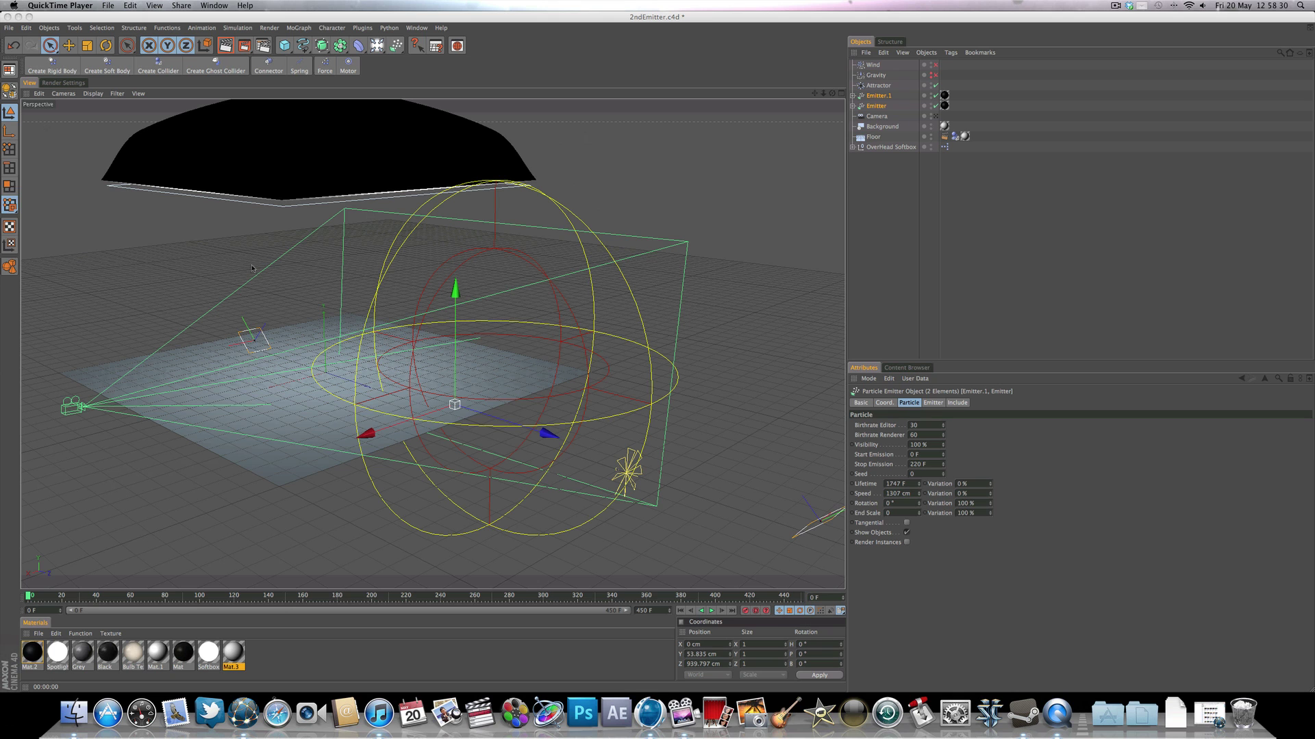
pyautogui.click(713, 612)
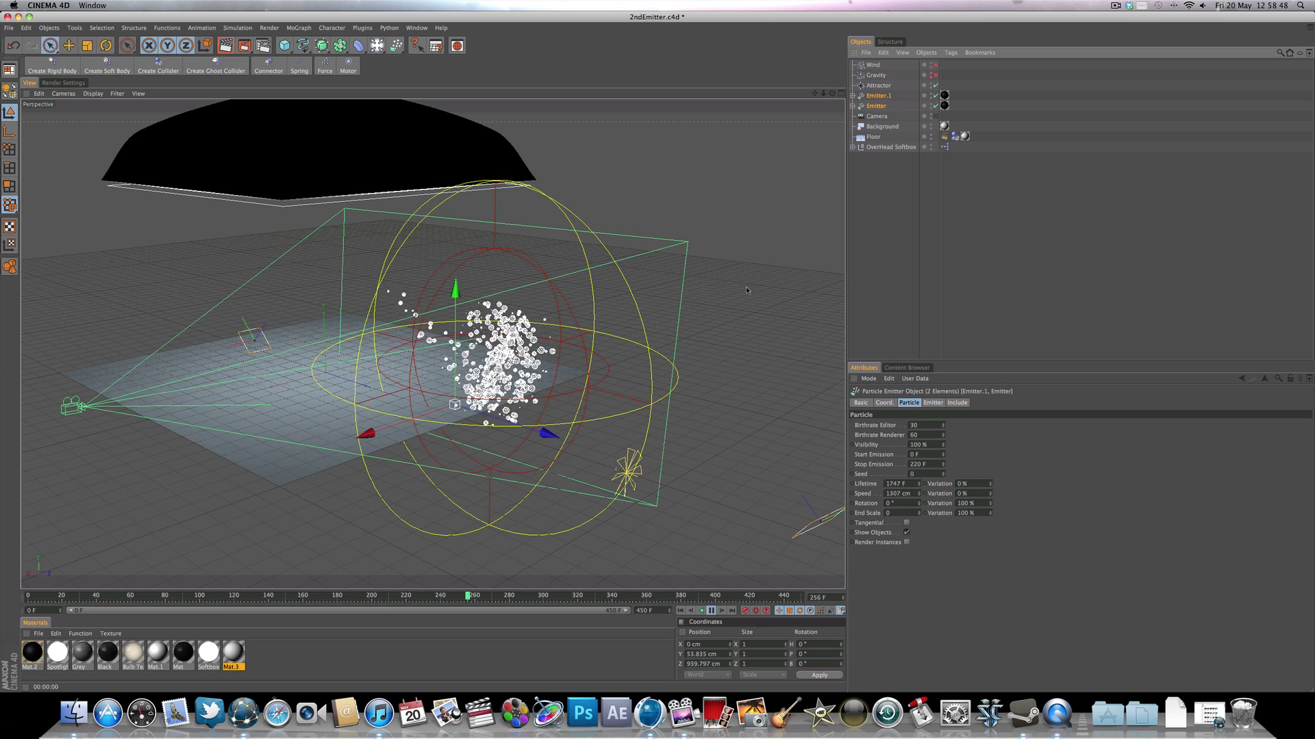
pyautogui.click(711, 611)
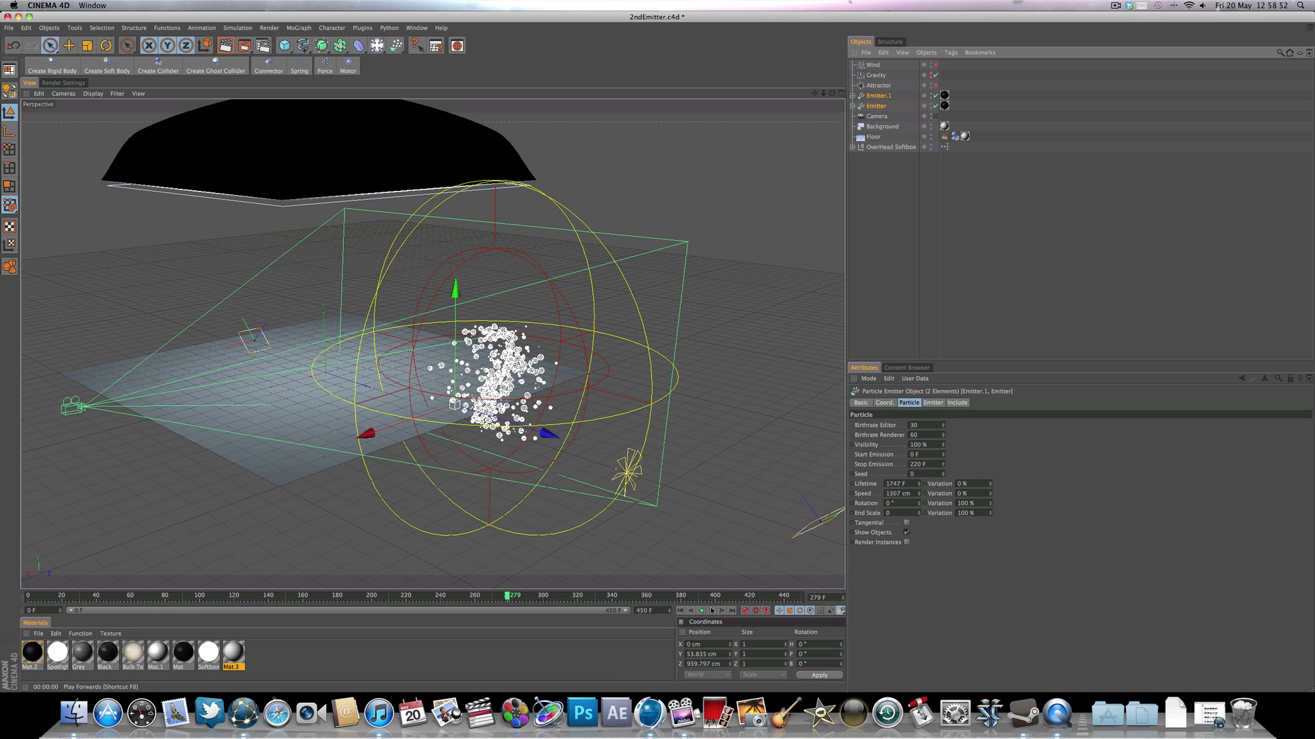
pyautogui.click(711, 610)
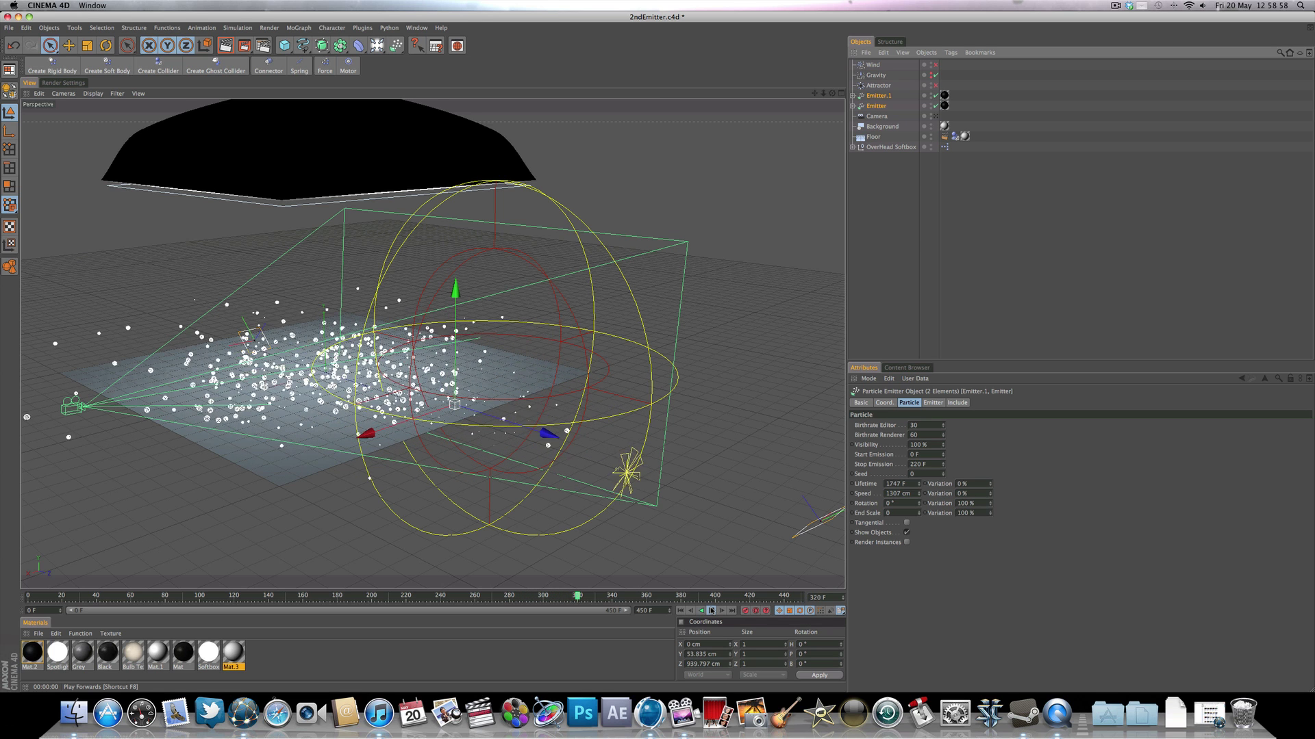
# Create a new project and add a Floor and a Background object to it
pyautogui.press('super+n')
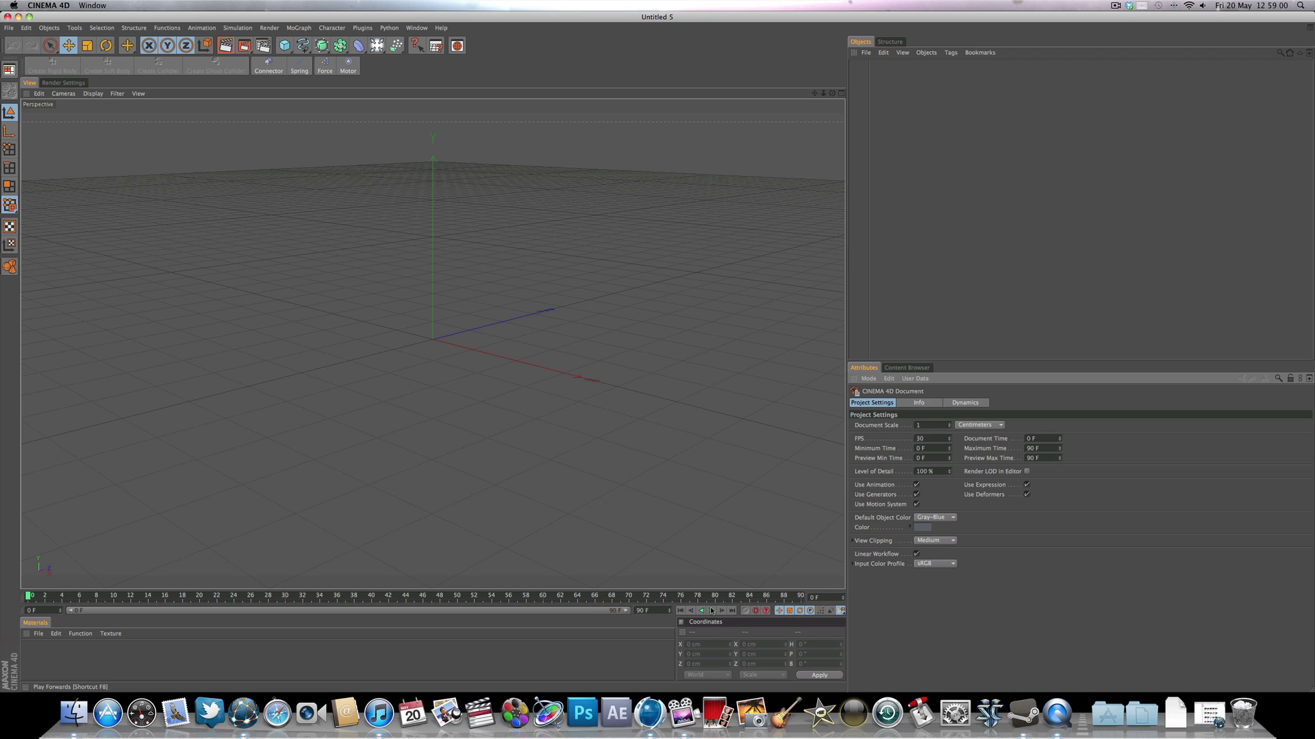
pyautogui.click(377, 46)
pyautogui.click(470, 109)
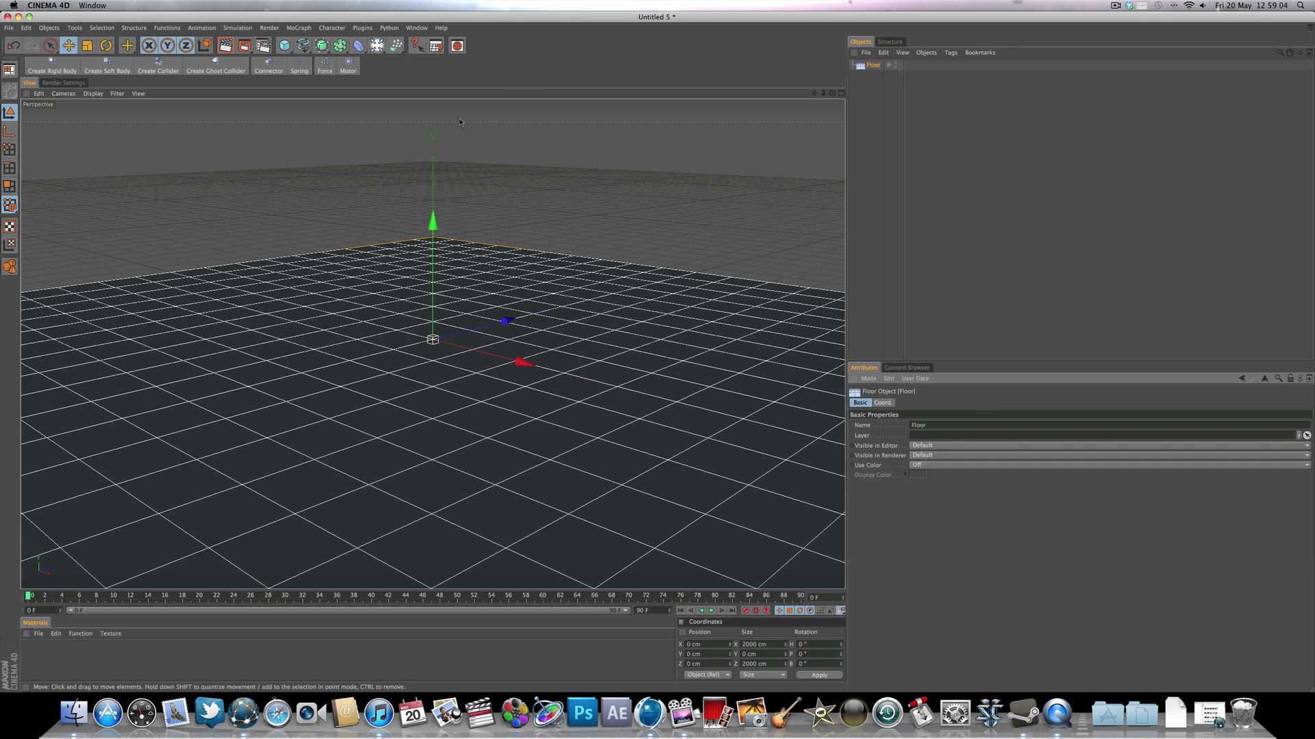
pyautogui.click(377, 45)
pyautogui.click(479, 165)
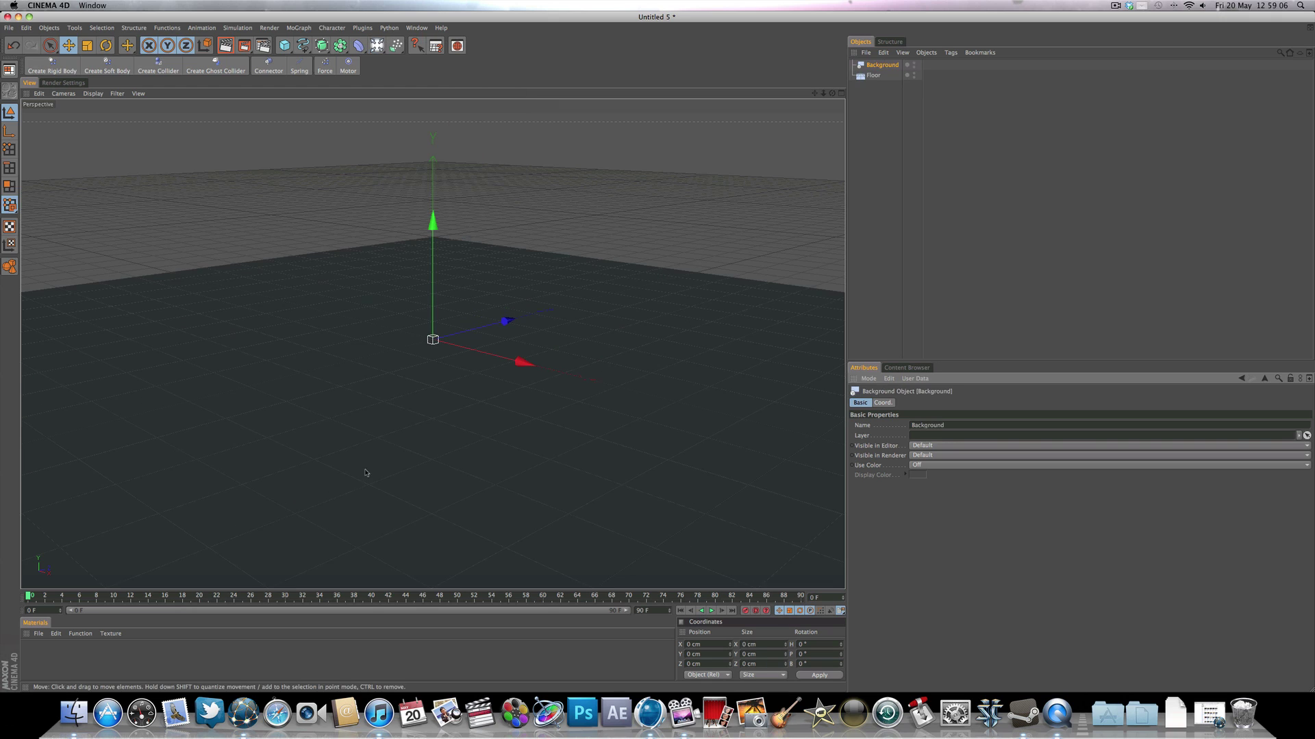
# Create a new material with a Gradient shader as its color texture and set the gradient type to 2D - V
pyautogui.click(224, 663)
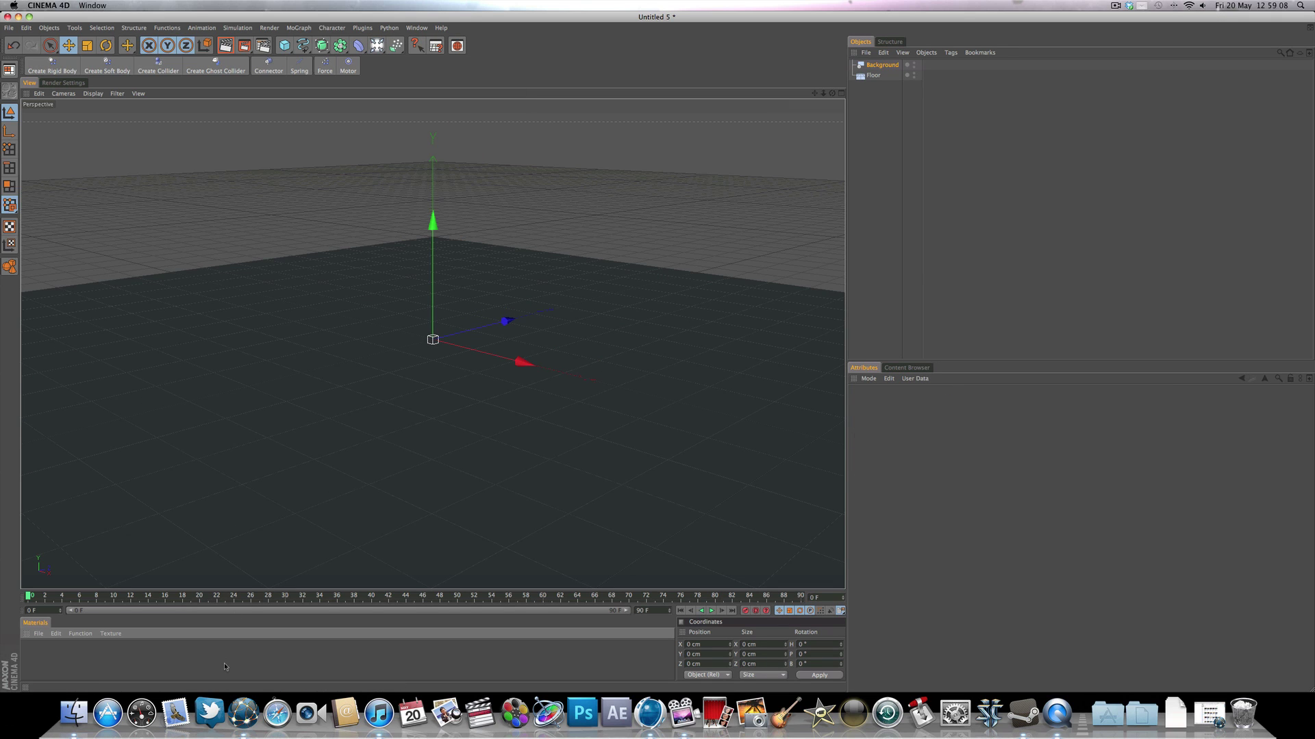
pyautogui.doubleClick(224, 663)
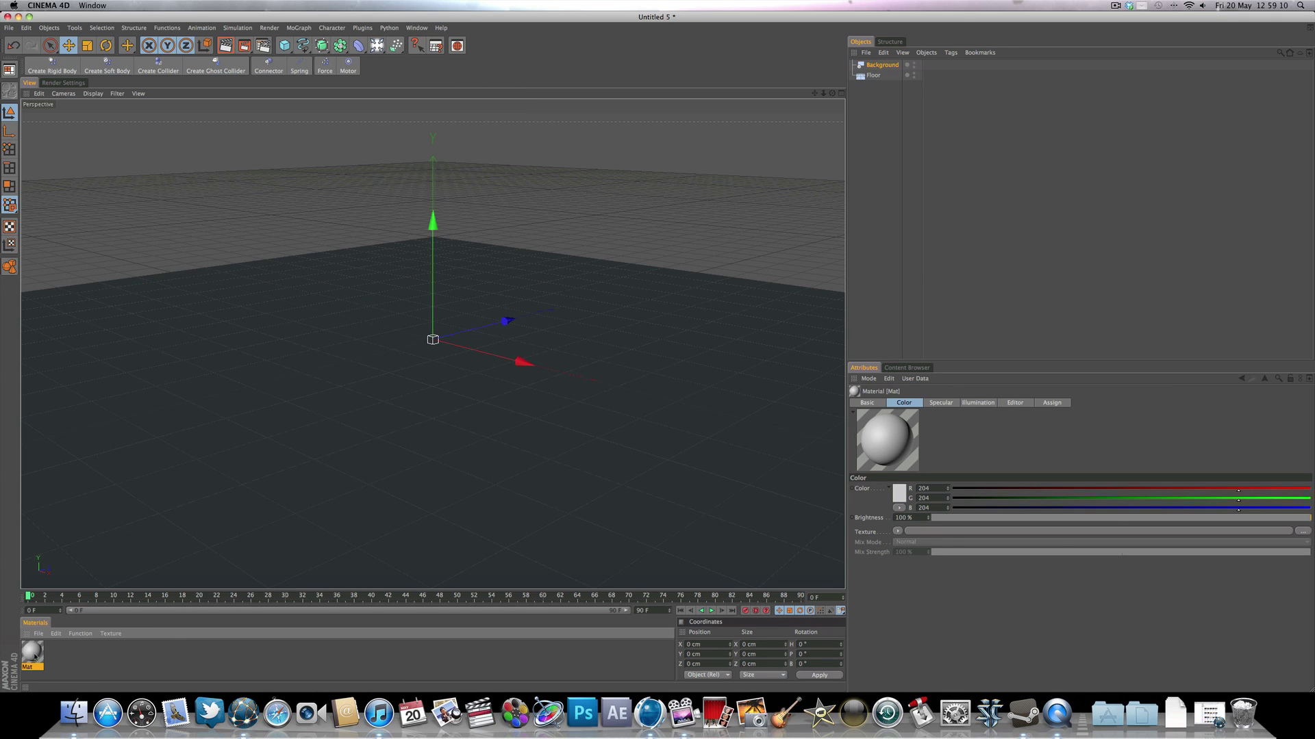
pyautogui.doubleClick(32, 658)
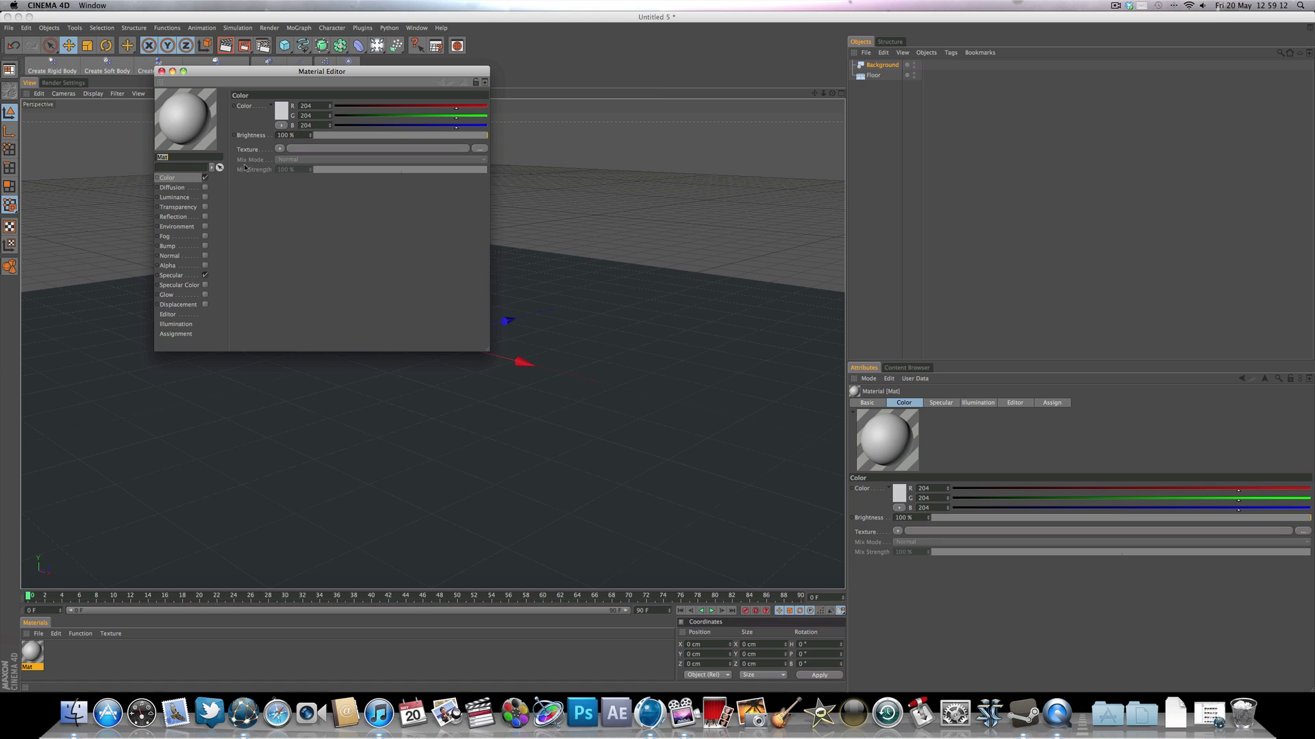
pyautogui.click(285, 149)
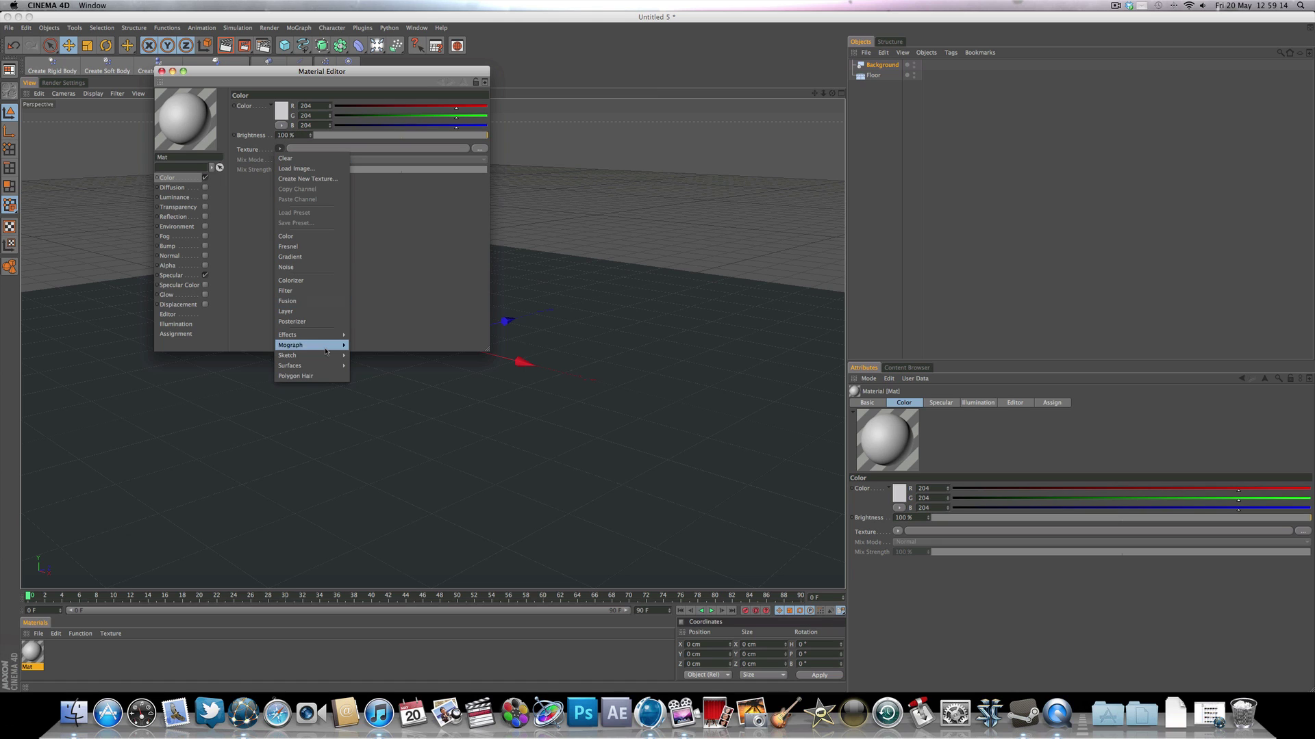
pyautogui.click(295, 257)
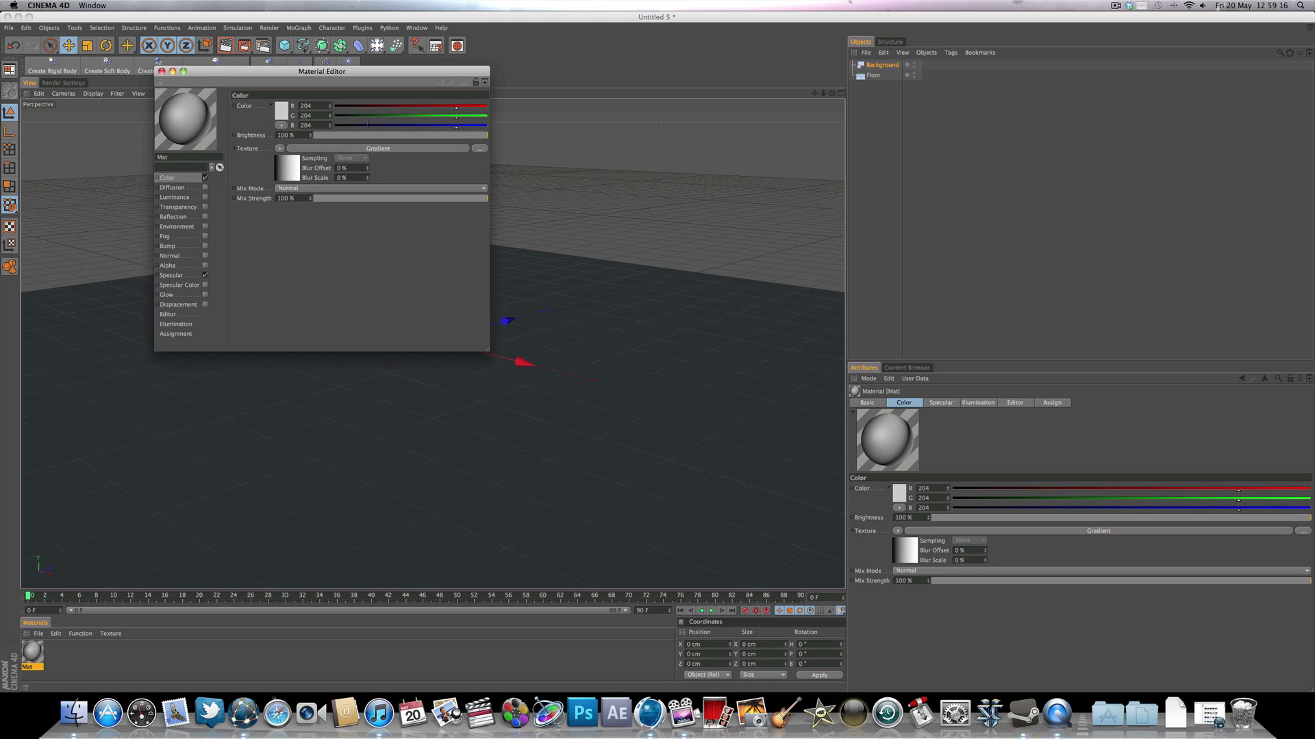
pyautogui.click(367, 149)
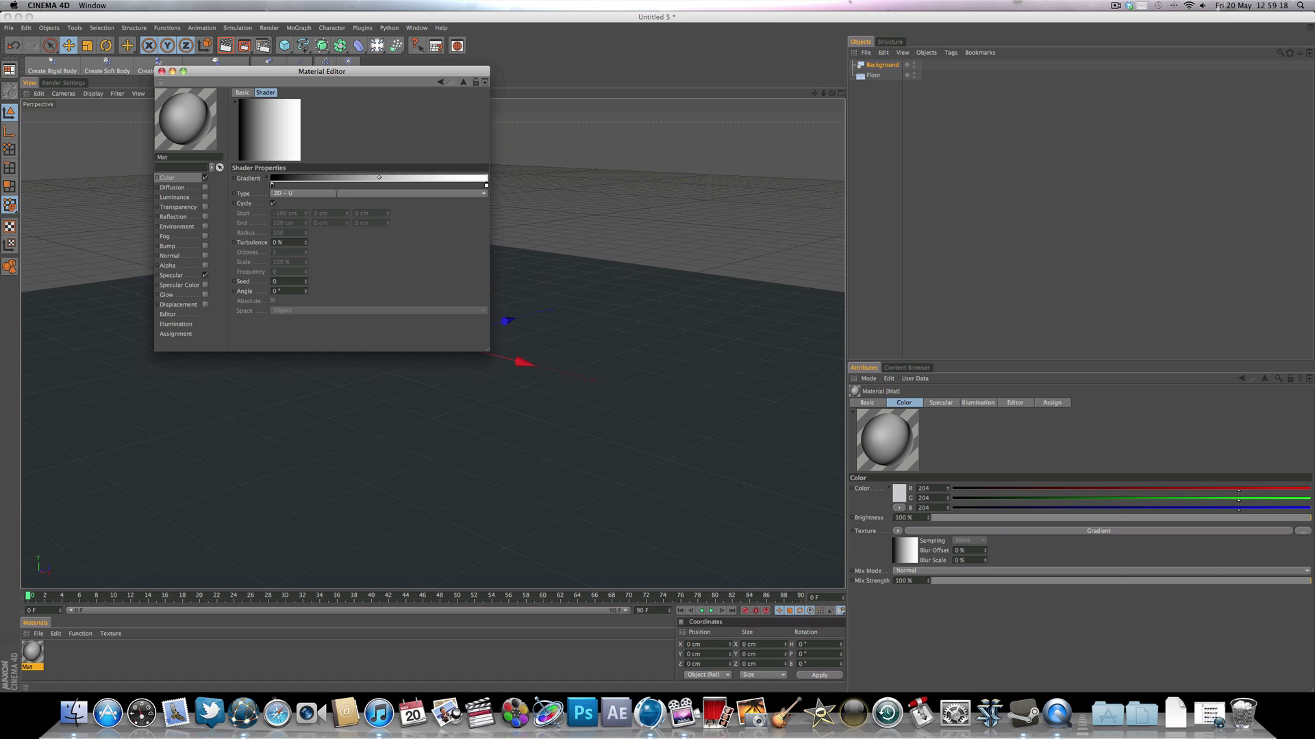
pyautogui.click(337, 194)
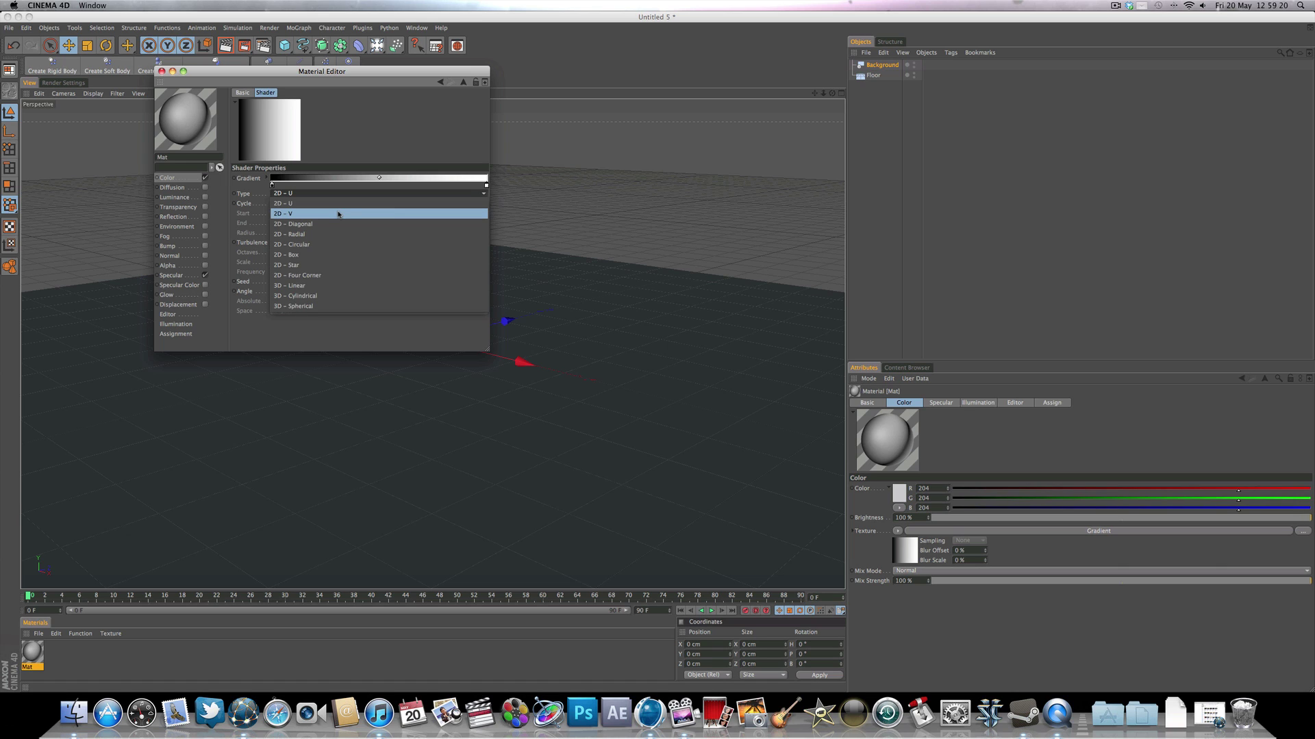
pyautogui.click(337, 213)
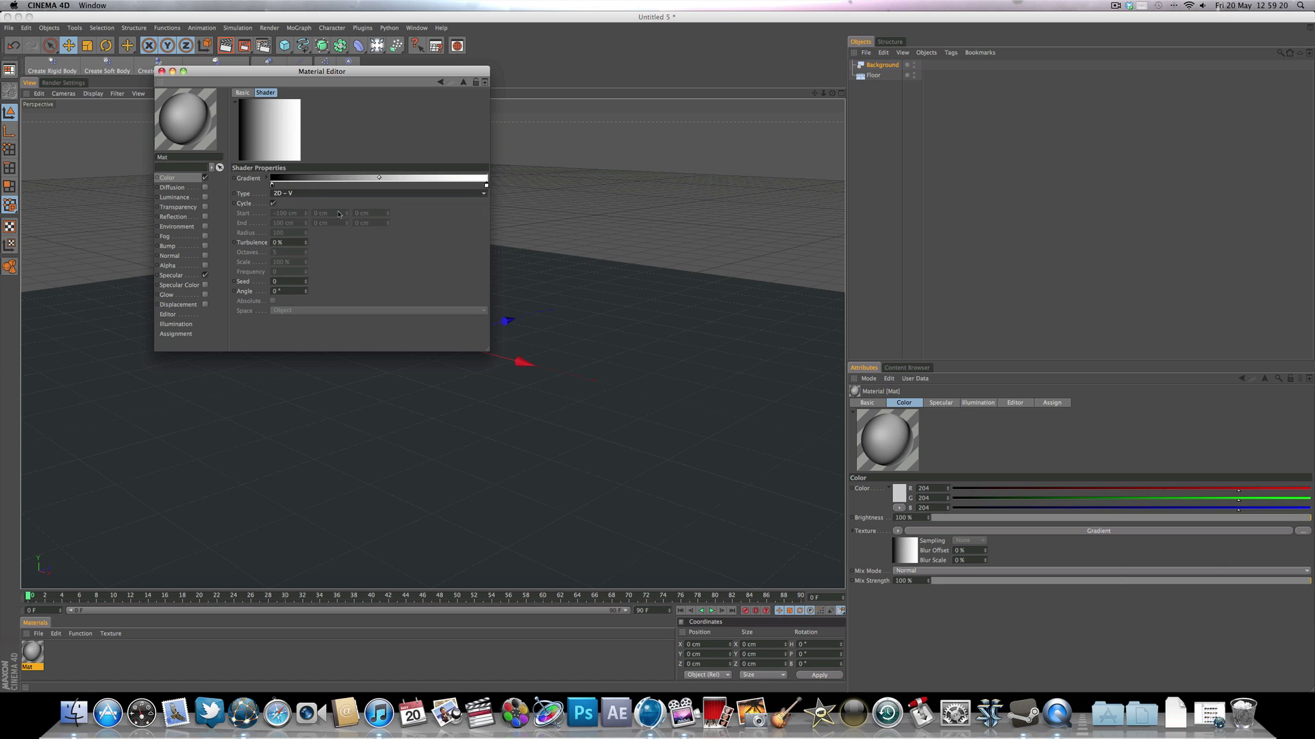
# Set the gradient's start knot to white and its end knot to light grey (RGB 194), and close the material
pyautogui.doubleClick(272, 184)
pyautogui.press('Return')
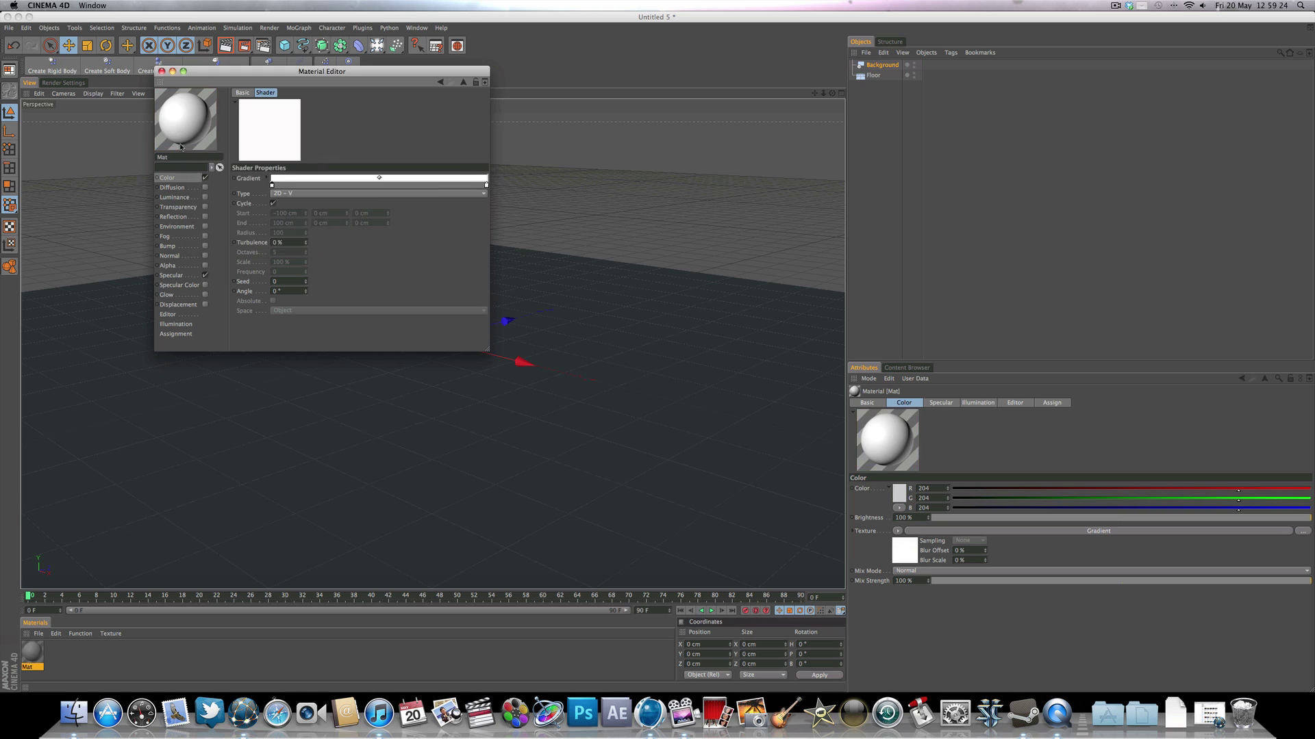
pyautogui.doubleClick(487, 185)
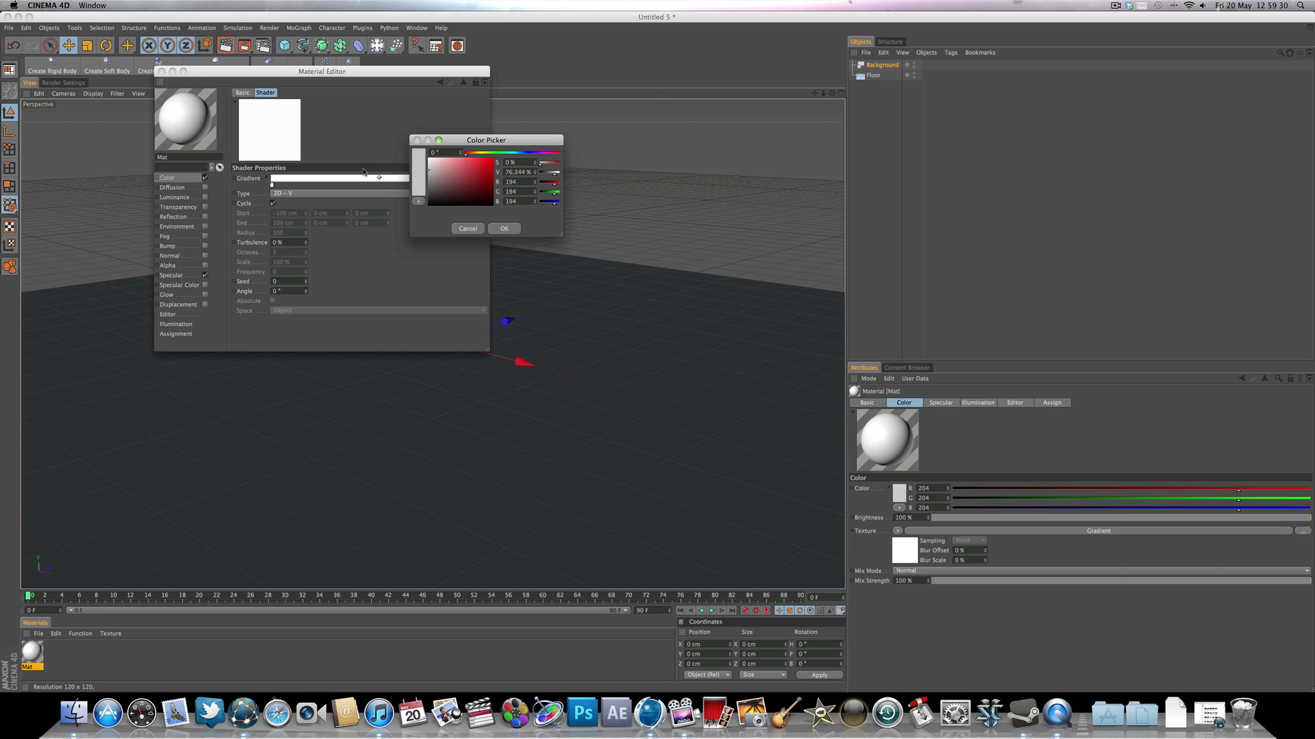
pyautogui.press('Return')
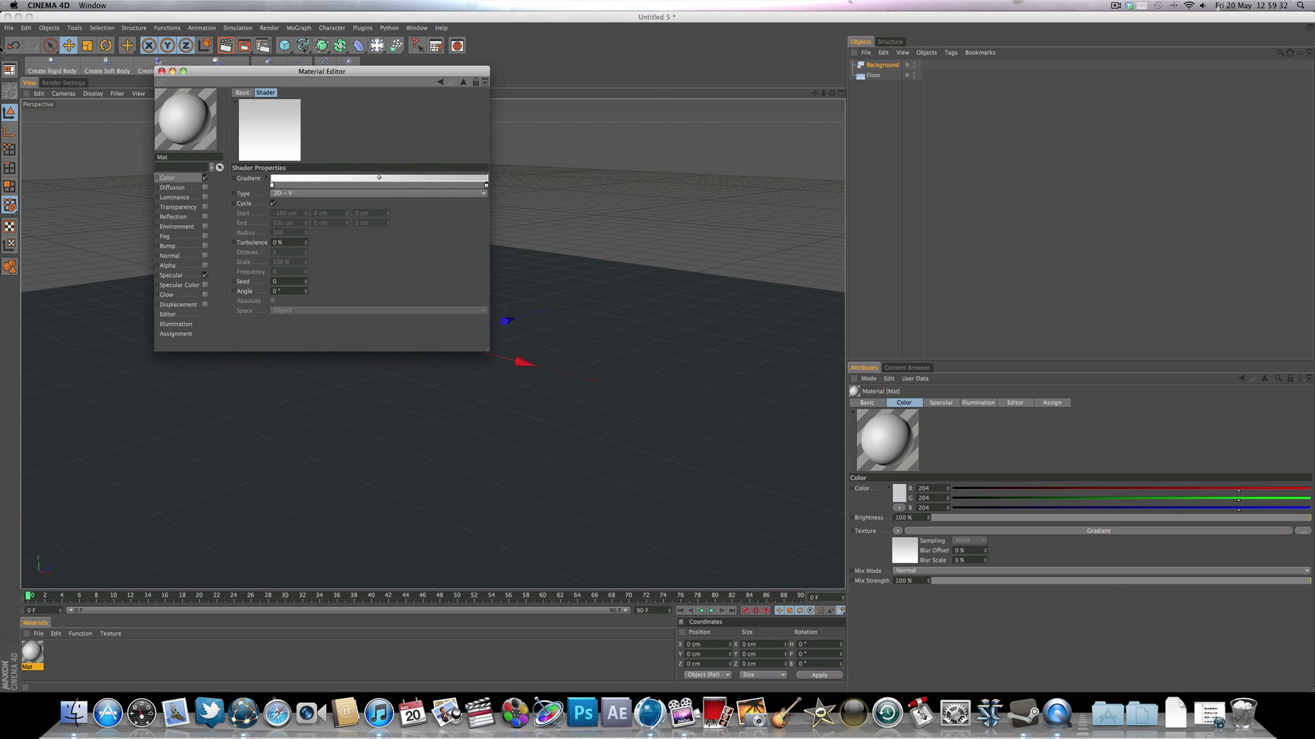
pyautogui.click(161, 71)
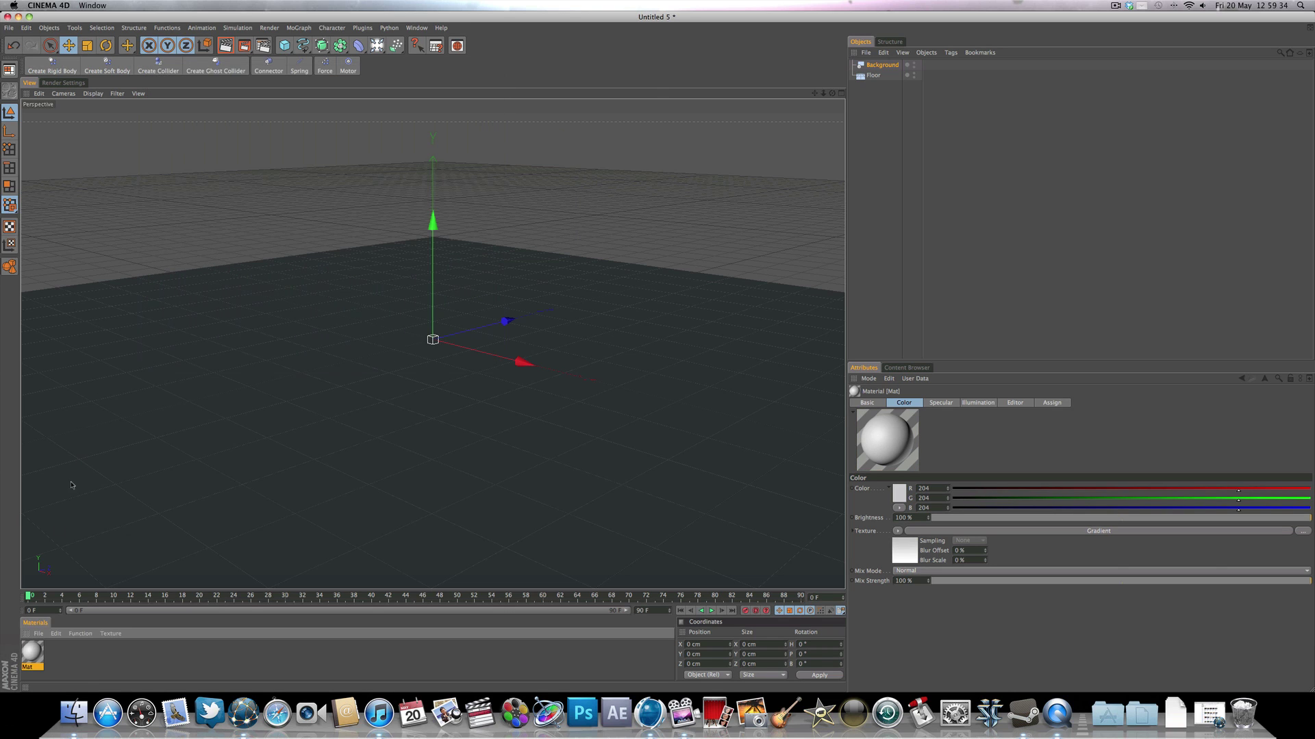
# Apply the gradient material to the Background and the Floor, and set the Floor texture's projection to Frontal
pyautogui.moveTo(33, 652); pyautogui.dragTo(881, 67)
pyautogui.moveTo(26, 662); pyautogui.dragTo(881, 76)
pyautogui.click(882, 77)
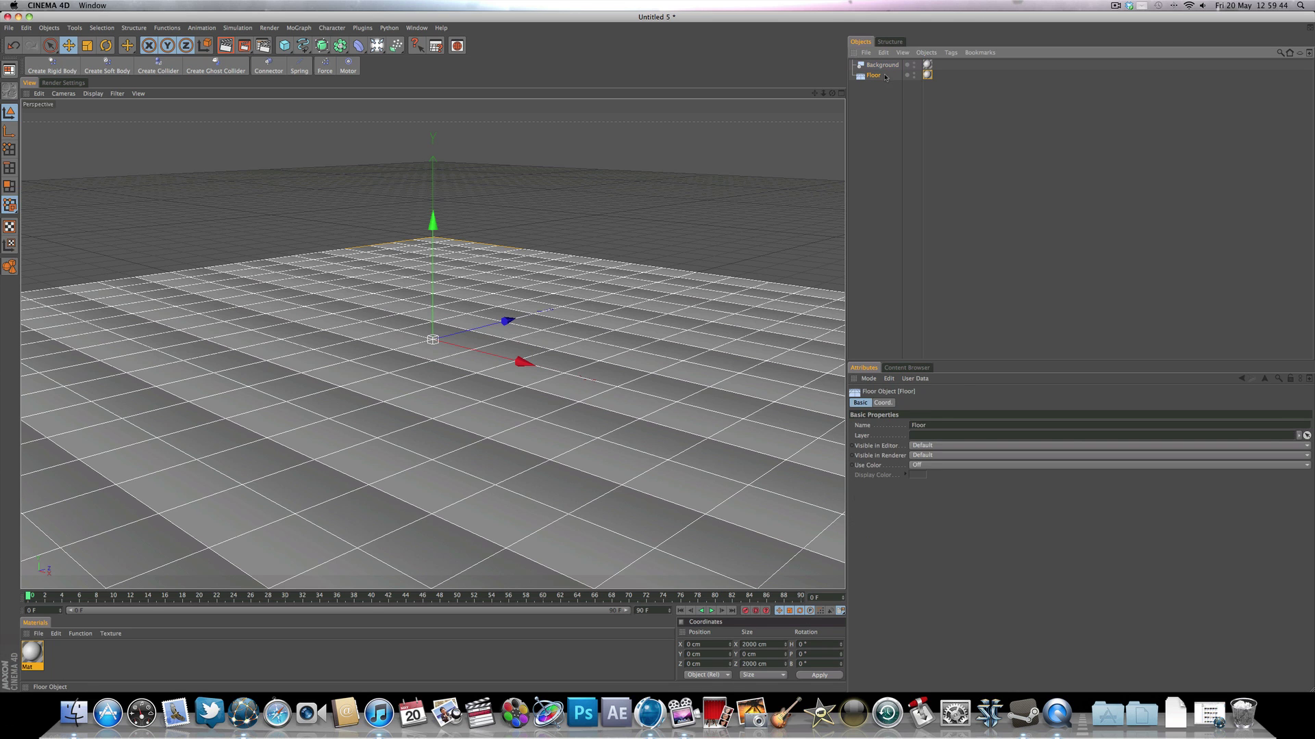
pyautogui.click(927, 76)
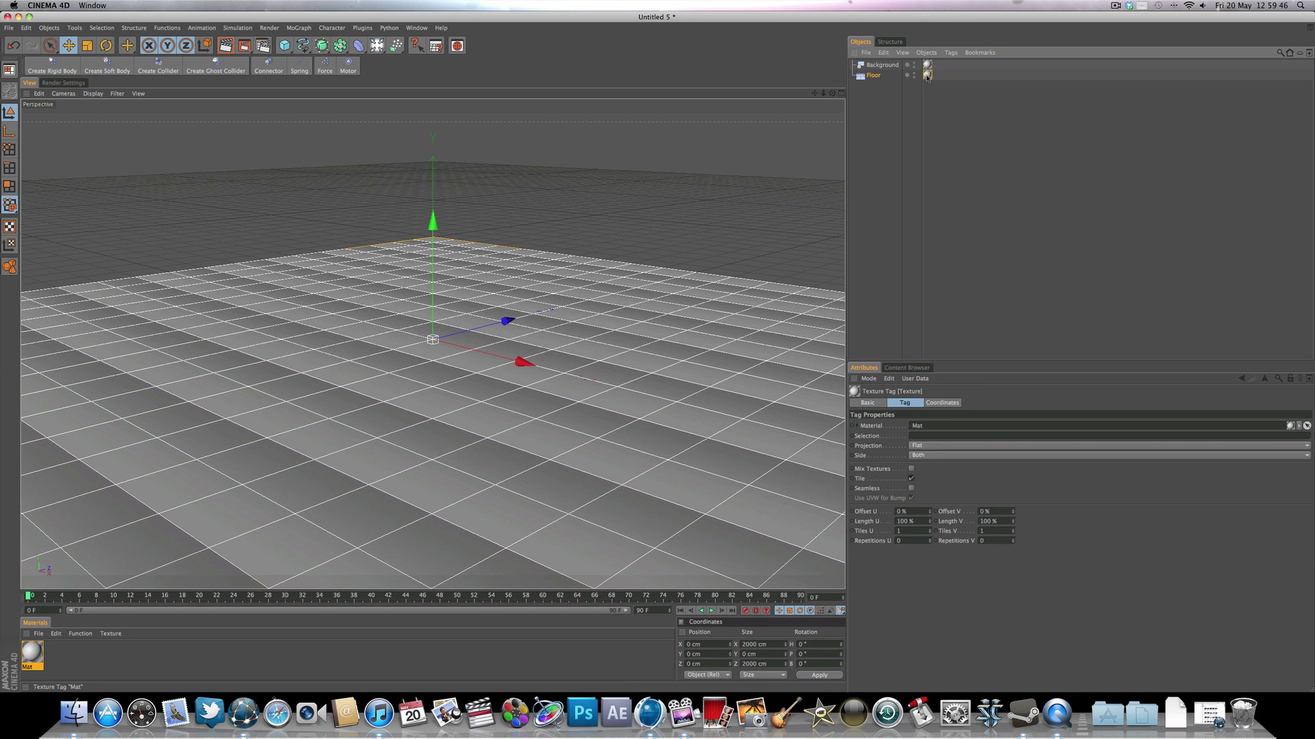
pyautogui.click(931, 451)
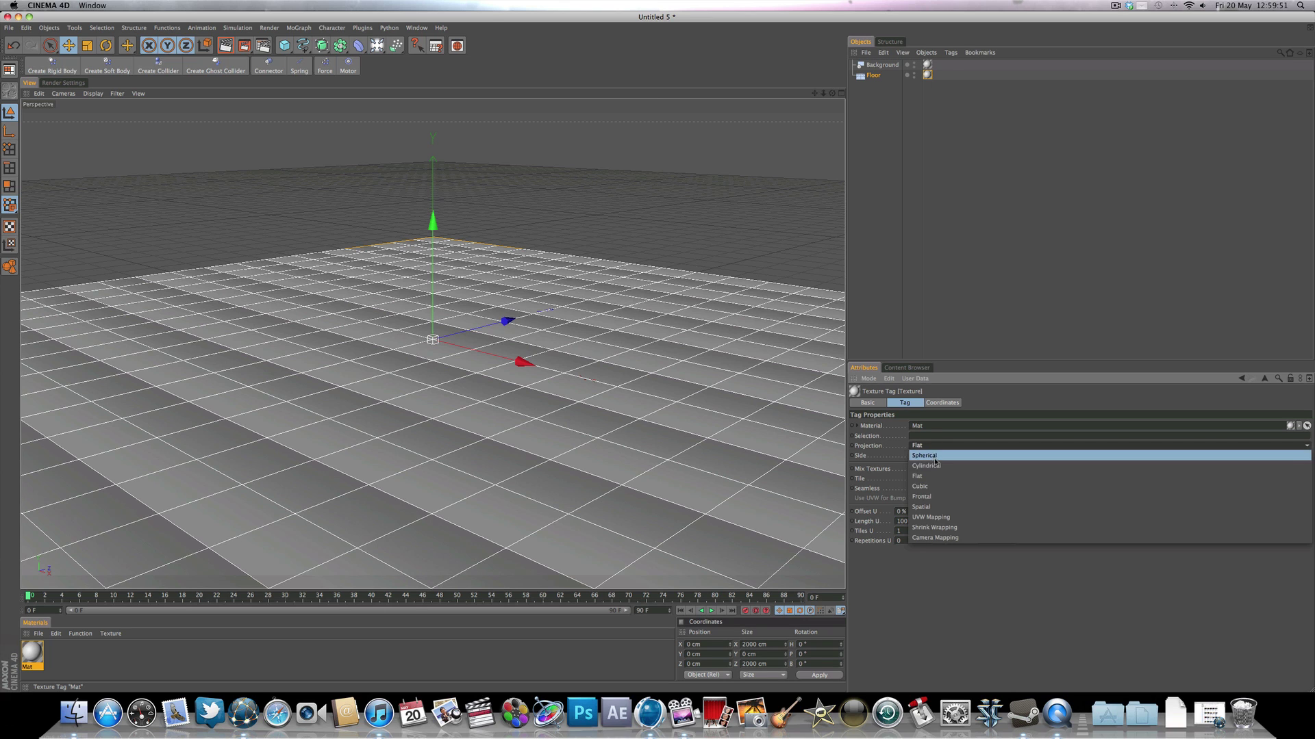
pyautogui.click(935, 500)
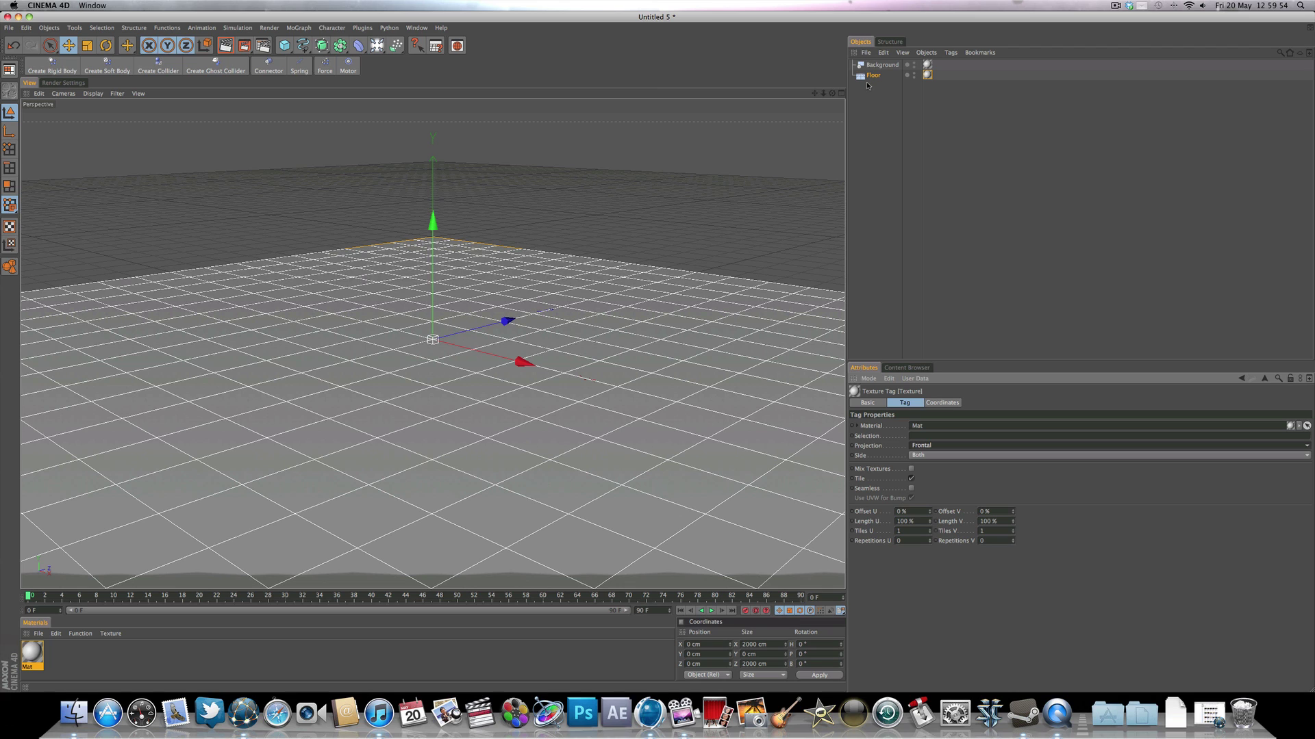
# Add a Compositing tag to the Floor with Self Shadowing off and Compositing Background on, and test-render the view
pyautogui.rightClick(872, 76)
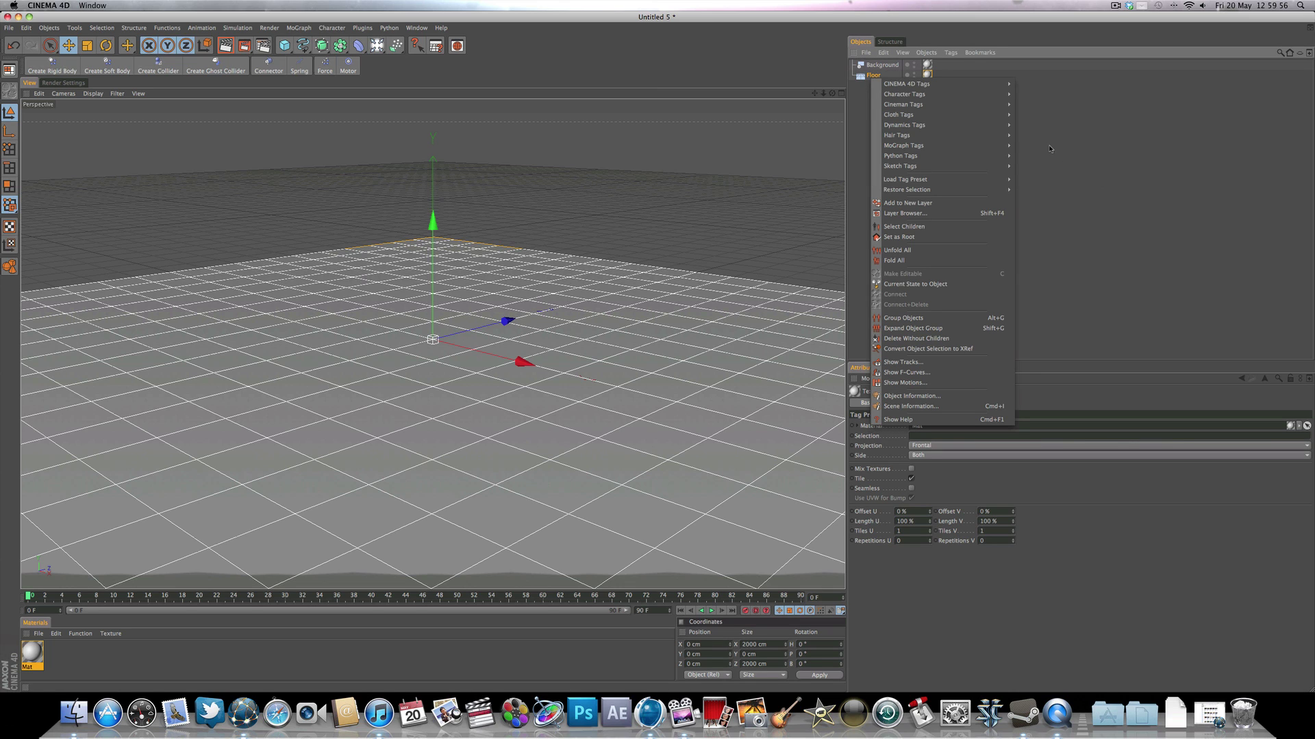
pyautogui.moveTo(986, 84)
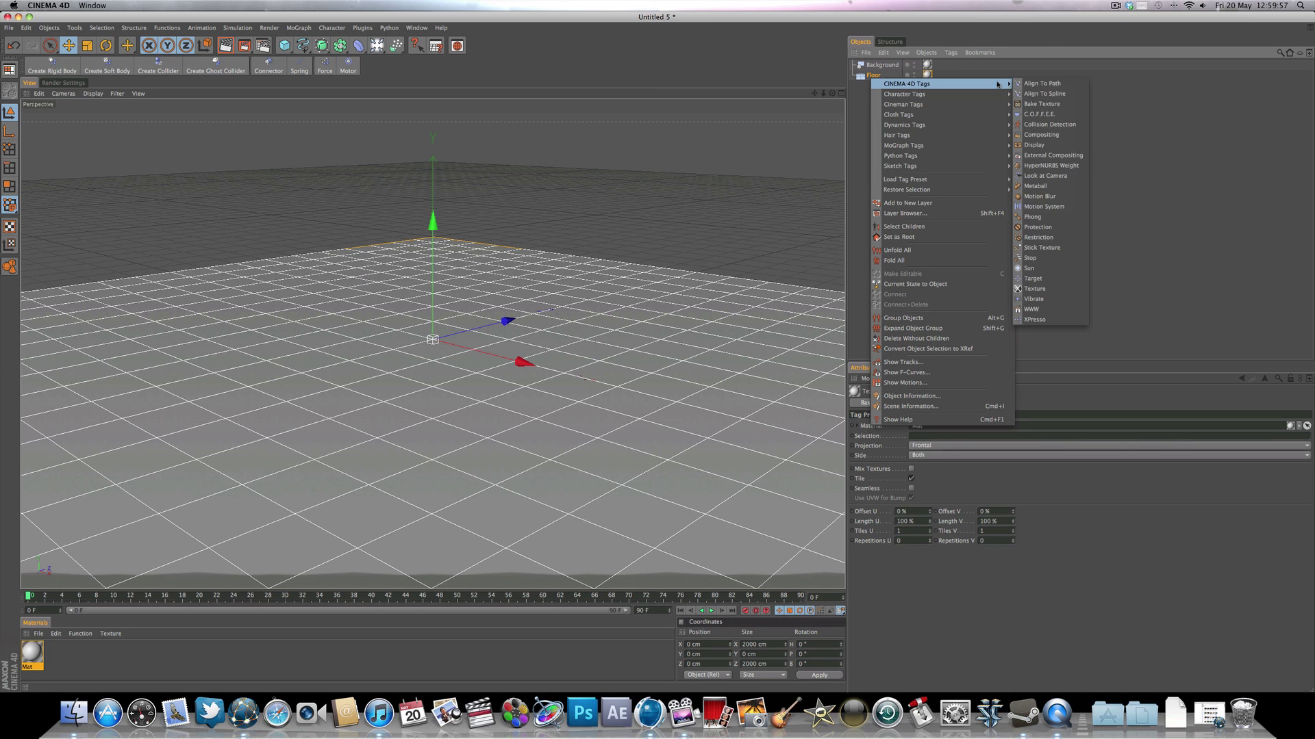
pyautogui.click(1047, 135)
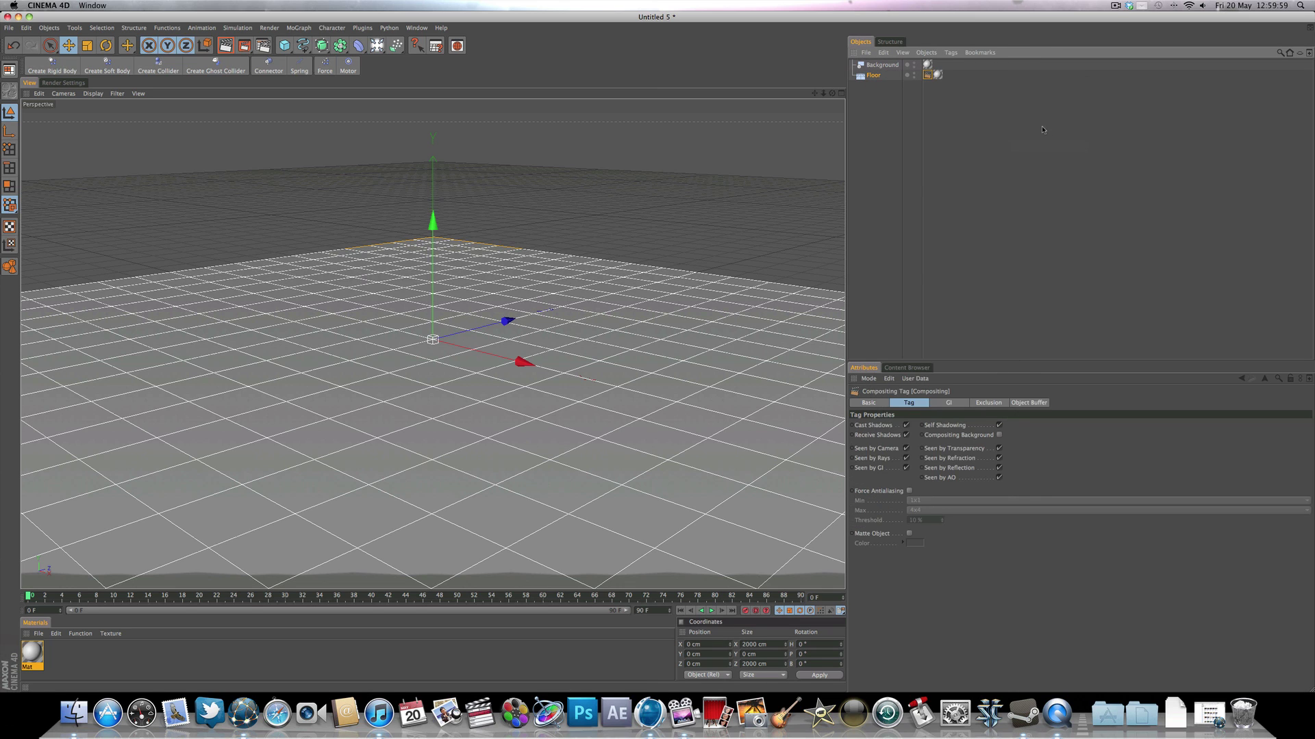
pyautogui.click(999, 425)
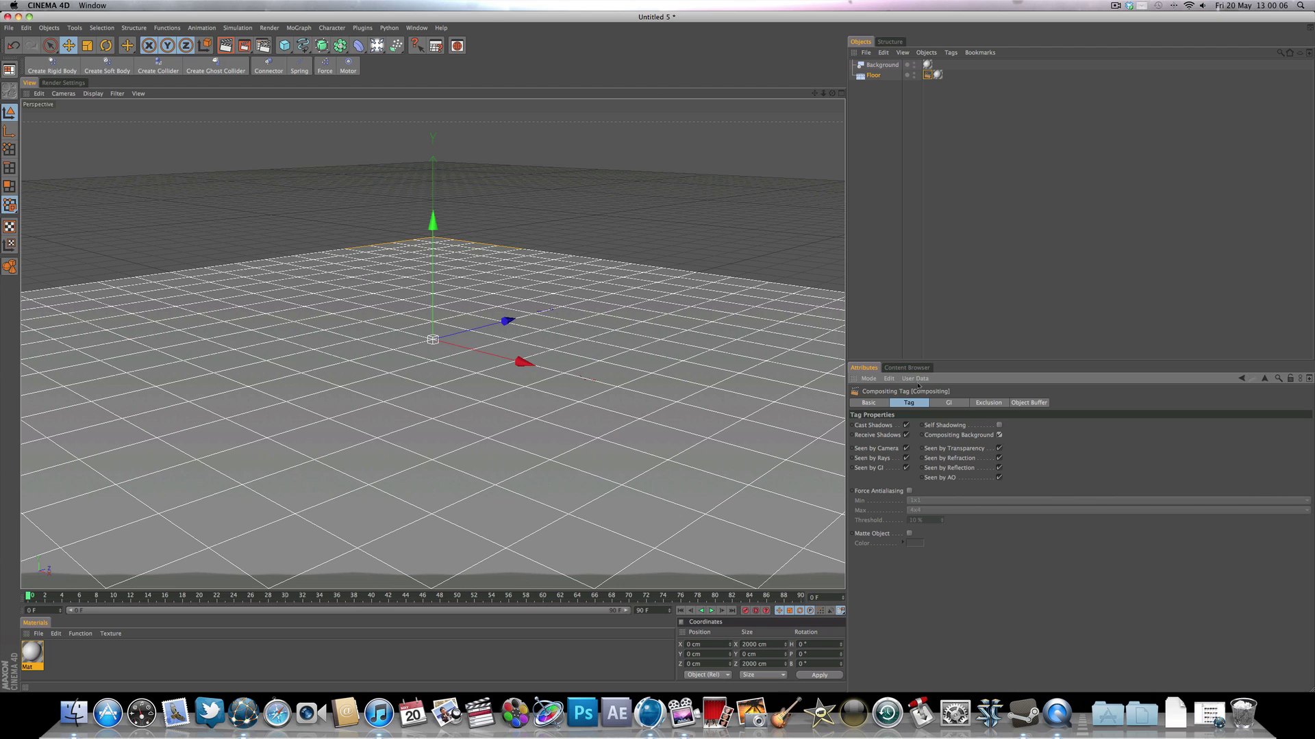
pyautogui.click(224, 48)
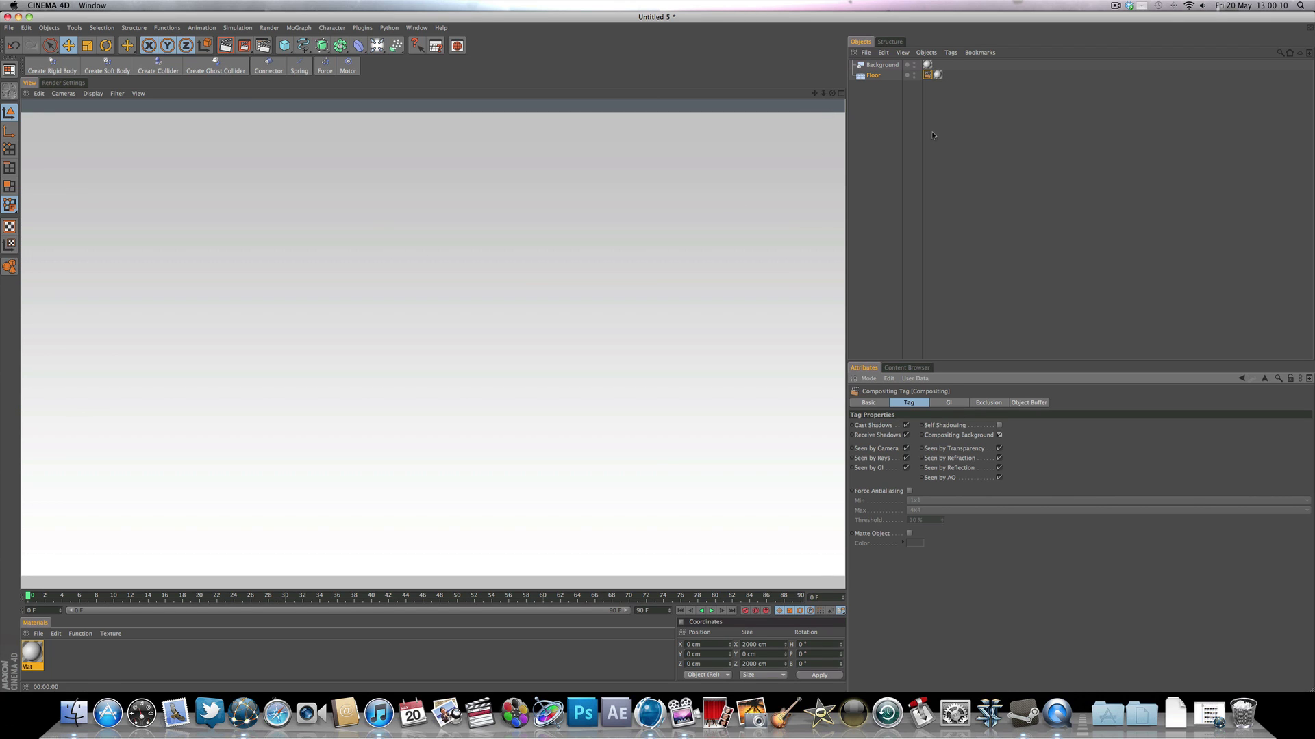
pyautogui.click(835, 163)
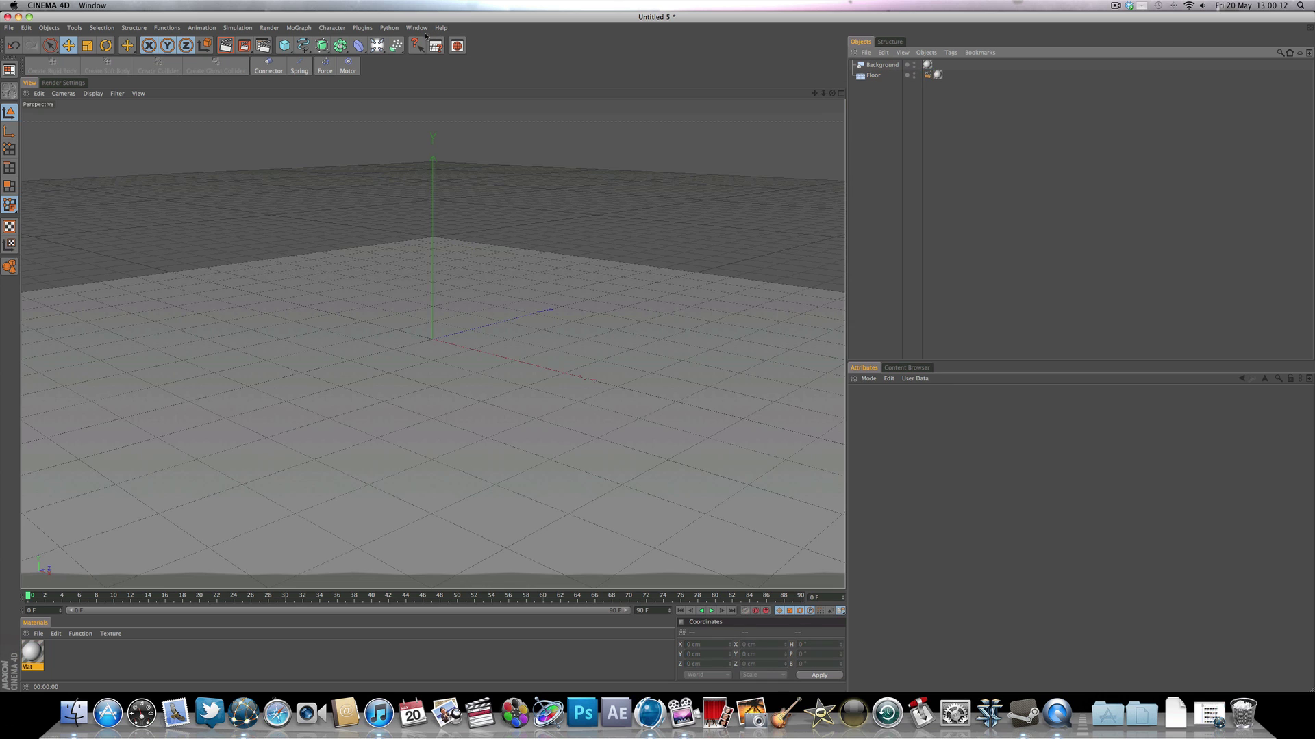
# Add a sphere, raise it to about 140 cm above the floor and scale it down to about 26 cm across
pyautogui.click(284, 45)
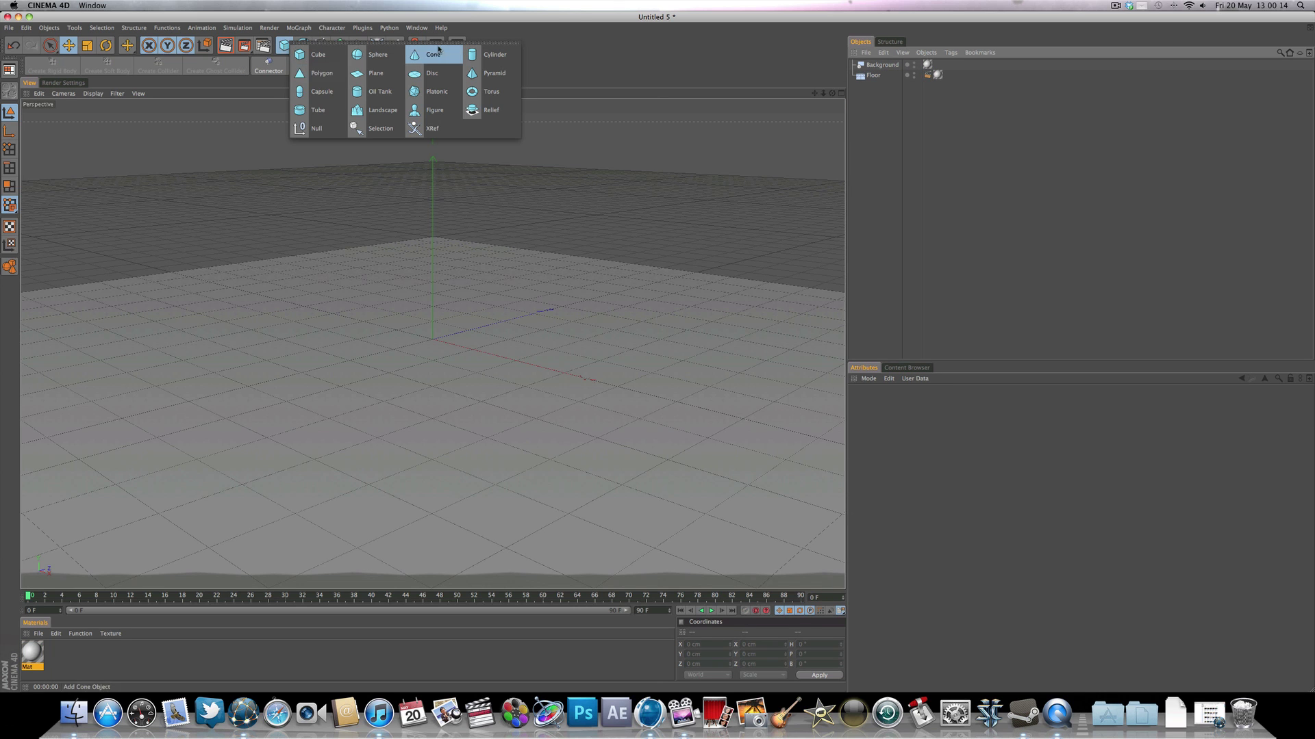
pyautogui.click(375, 55)
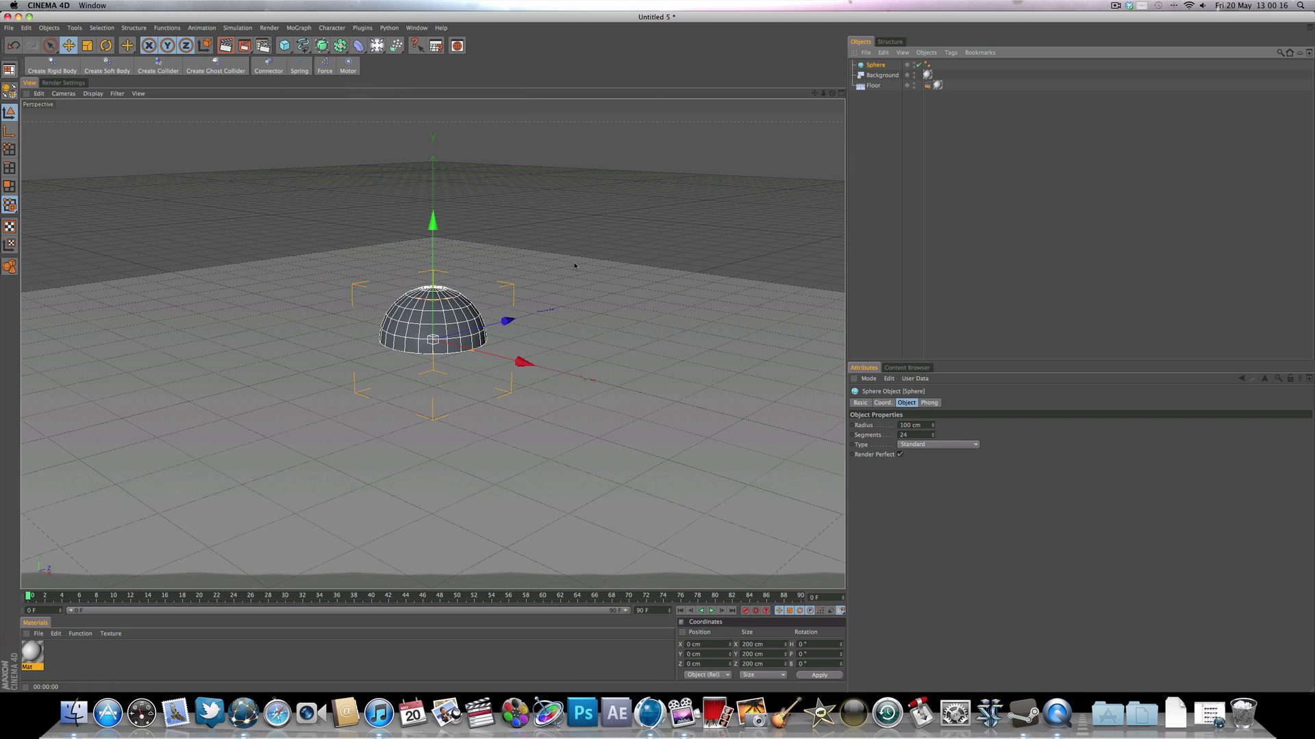
pyautogui.moveTo(436, 238); pyautogui.dragTo(435, 164)
pyautogui.press('t')
pyautogui.moveTo(526, 281); pyautogui.dragTo(432, 265)
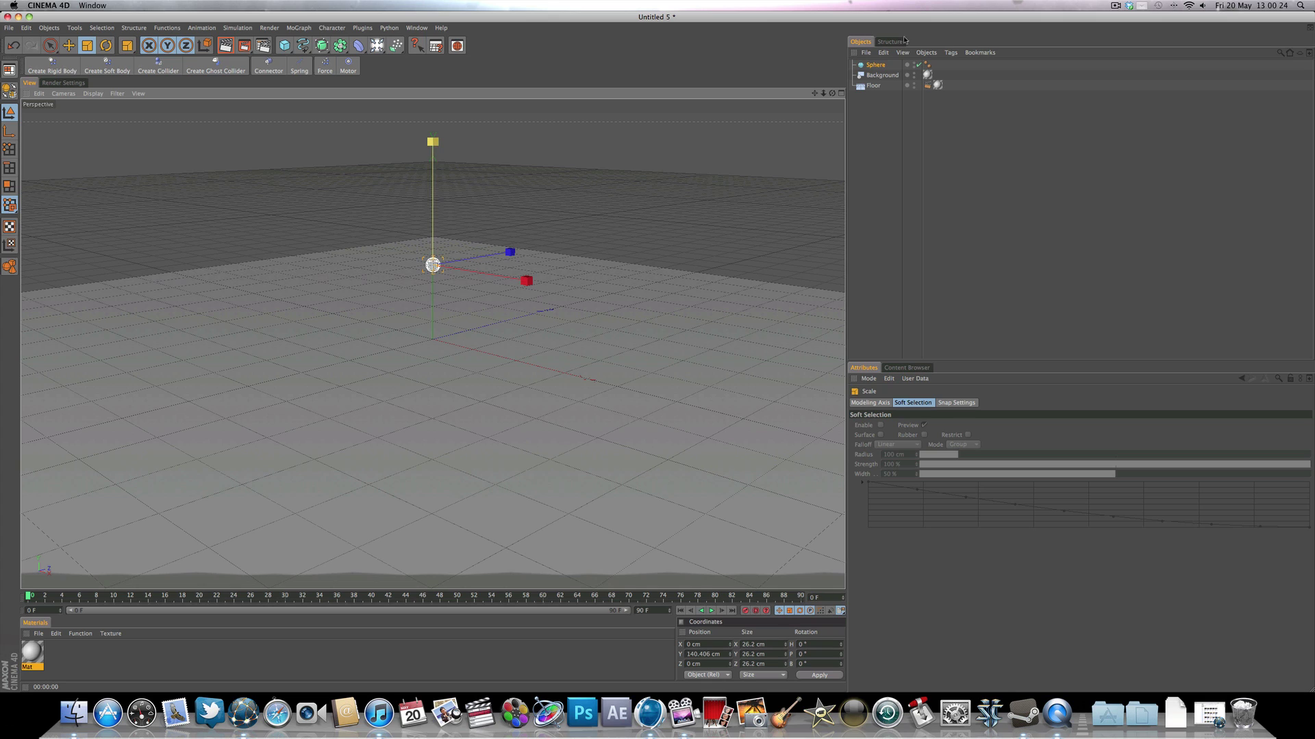
# Reduce the sphere to 8 segments and test-render the view
pyautogui.click(876, 65)
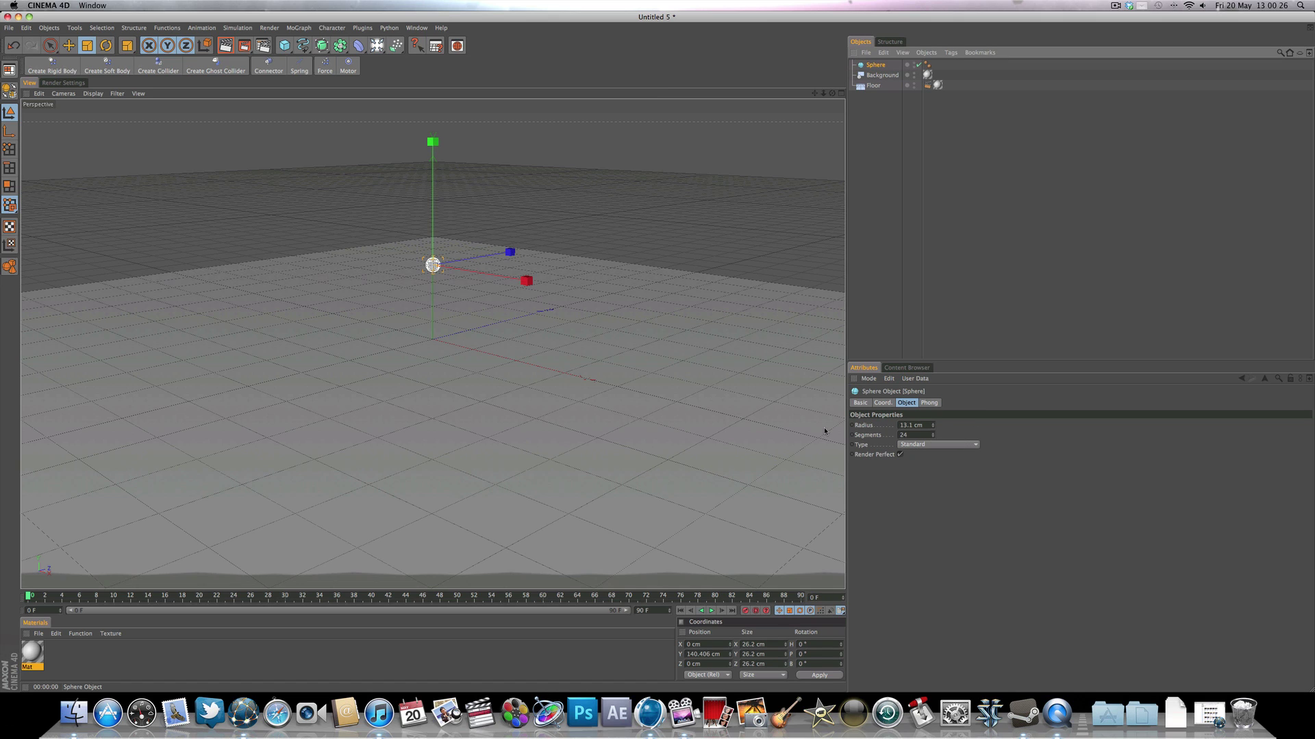
pyautogui.doubleClick(910, 435)
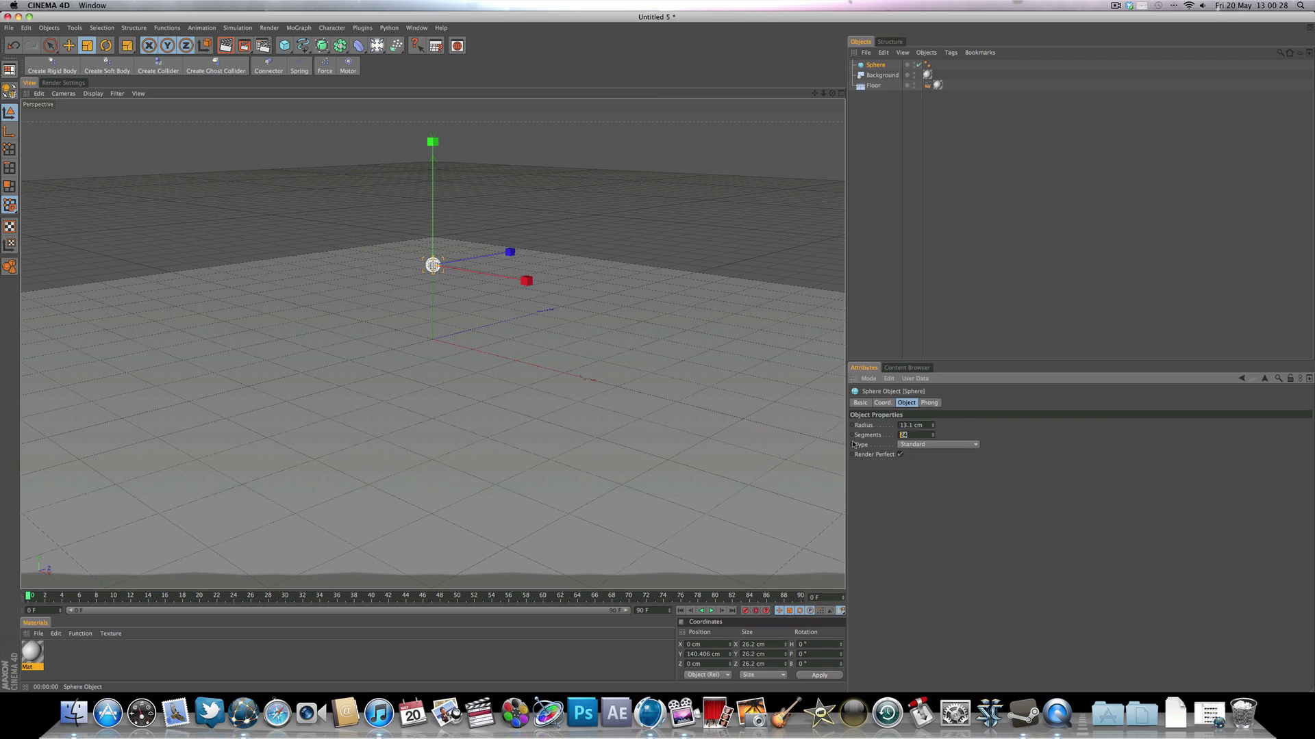
pyautogui.write('8')
pyautogui.press('Return')
pyautogui.scroll(5, 510, 254)
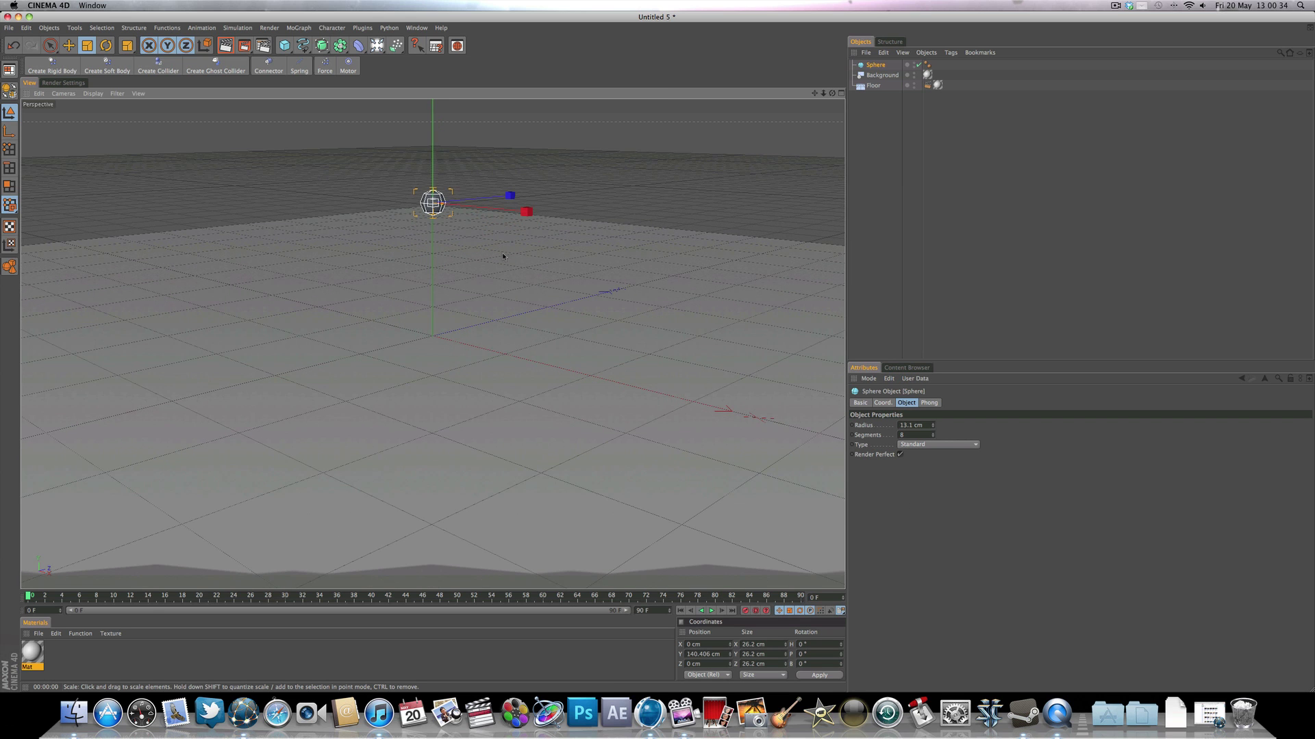
pyautogui.keyDown('alt'); pyautogui.moveTo(434, 234); pyautogui.dragTo(449, 290, button='middle'); pyautogui.keyUp('alt')
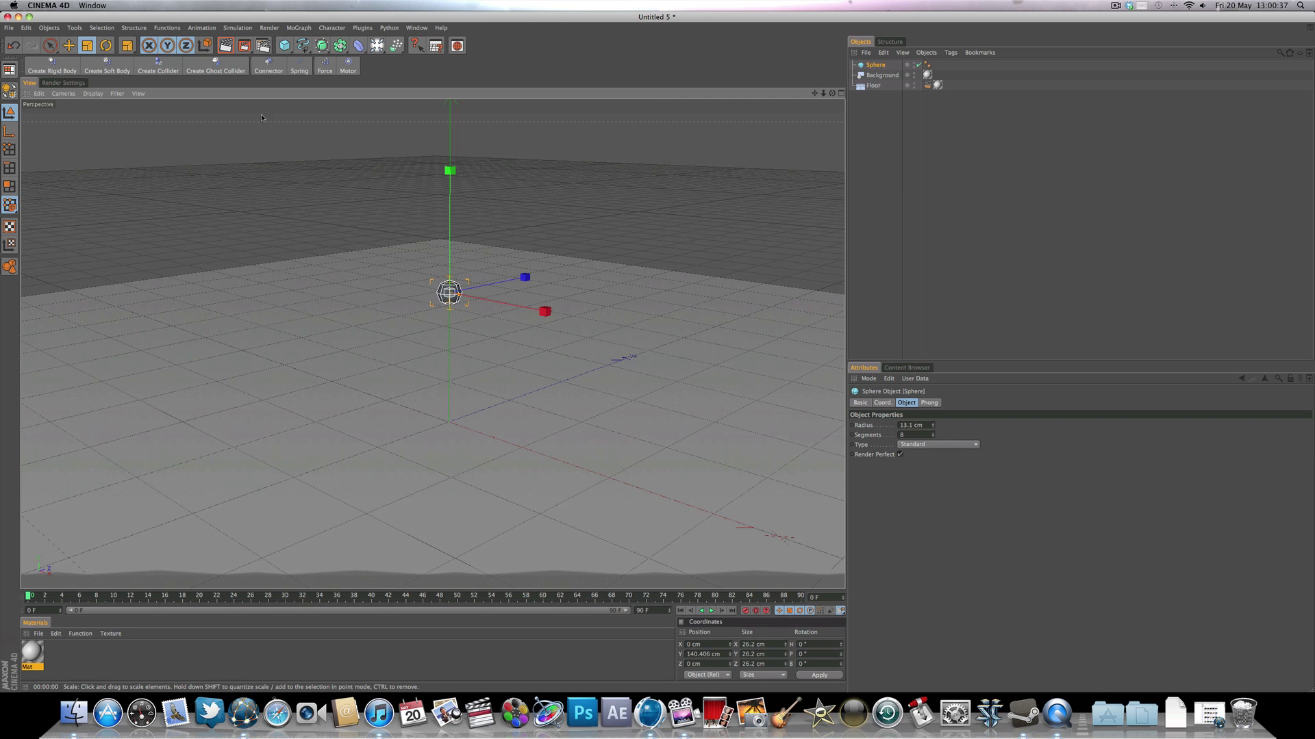
pyautogui.click(225, 45)
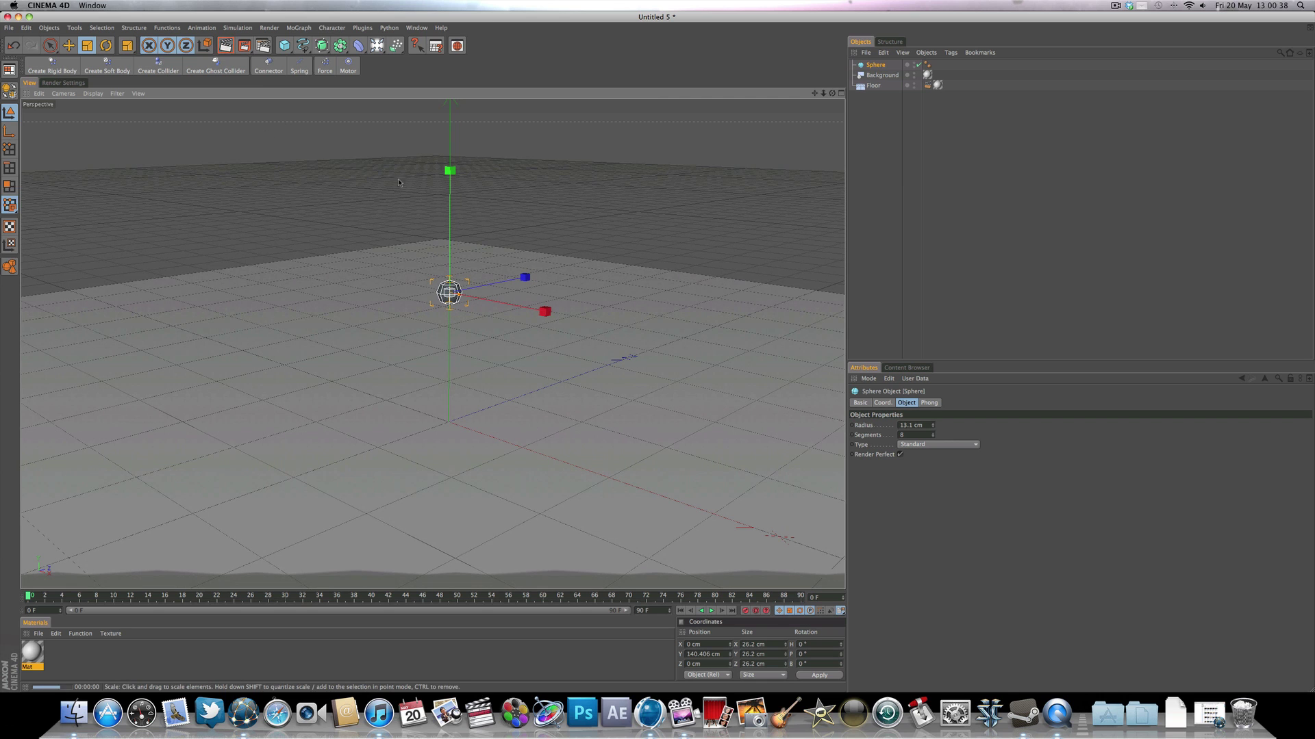
pyautogui.click(554, 276)
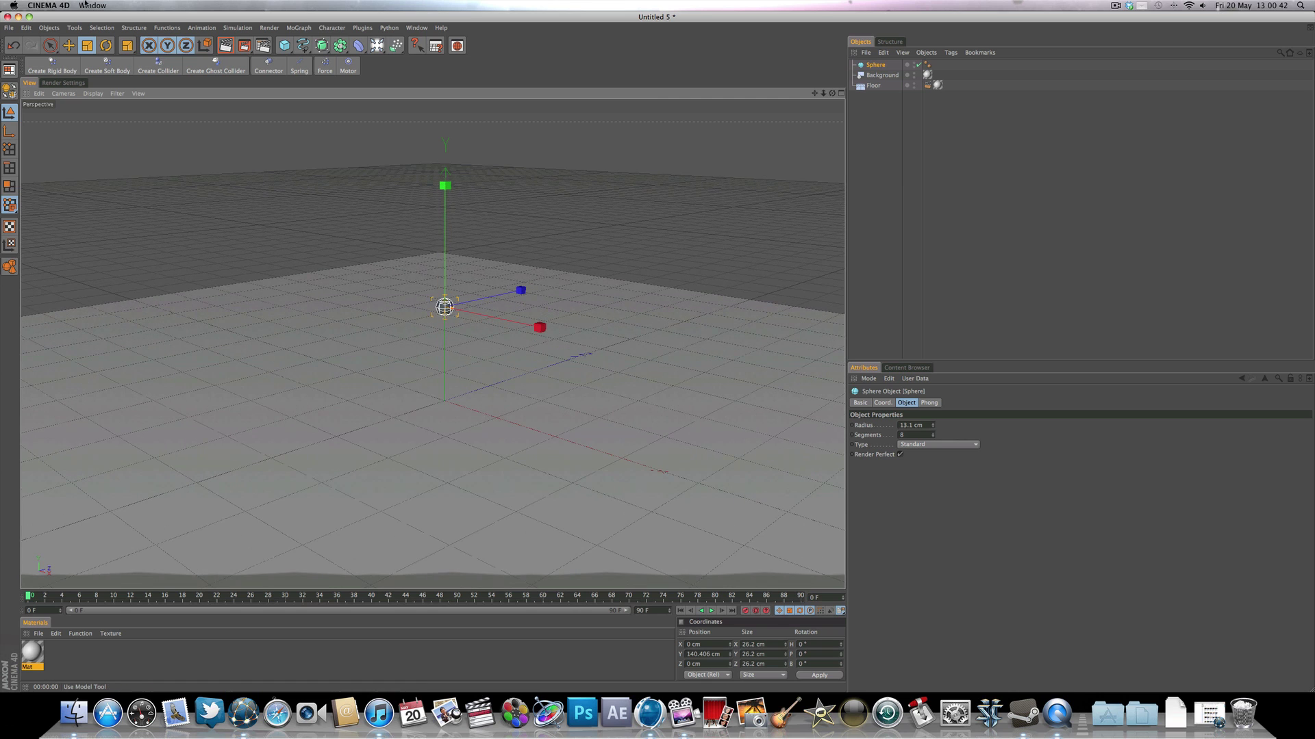
# Add a particle emitter and raise it to about 74 cm above the floor, just below the sphere
pyautogui.click(397, 51)
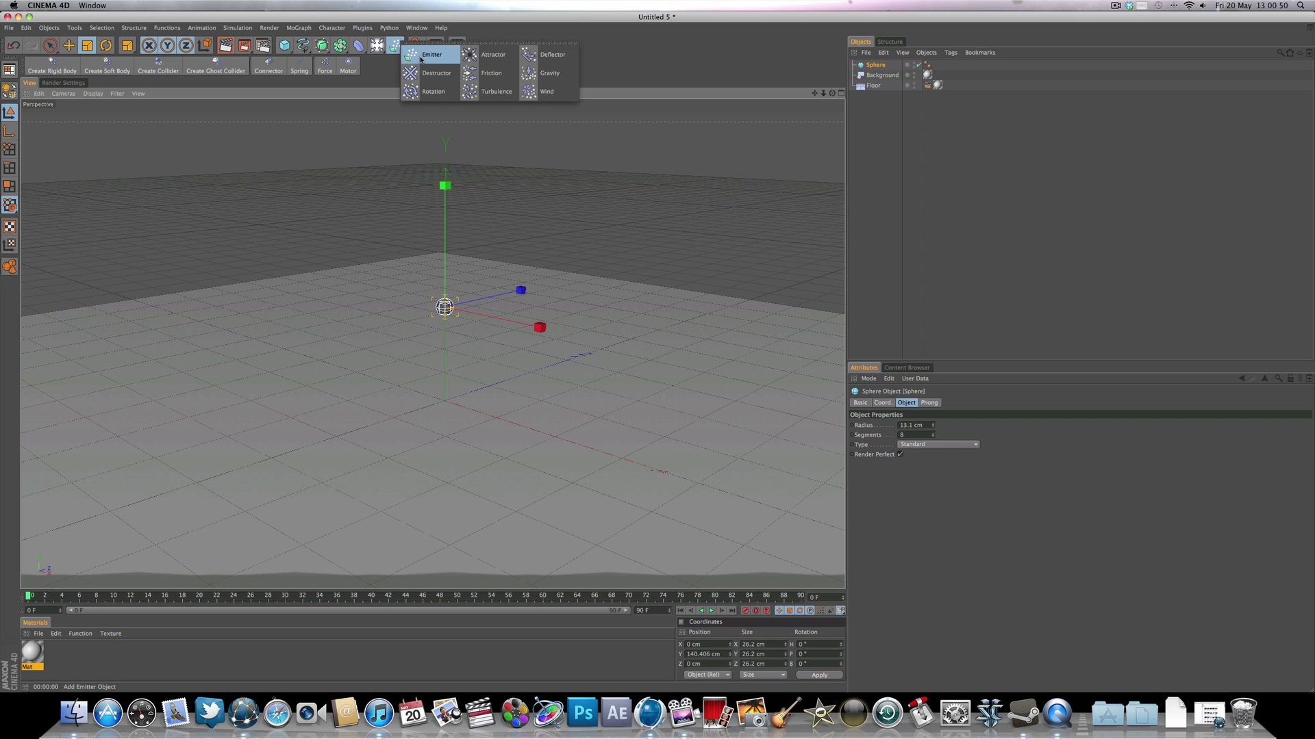
pyautogui.click(421, 57)
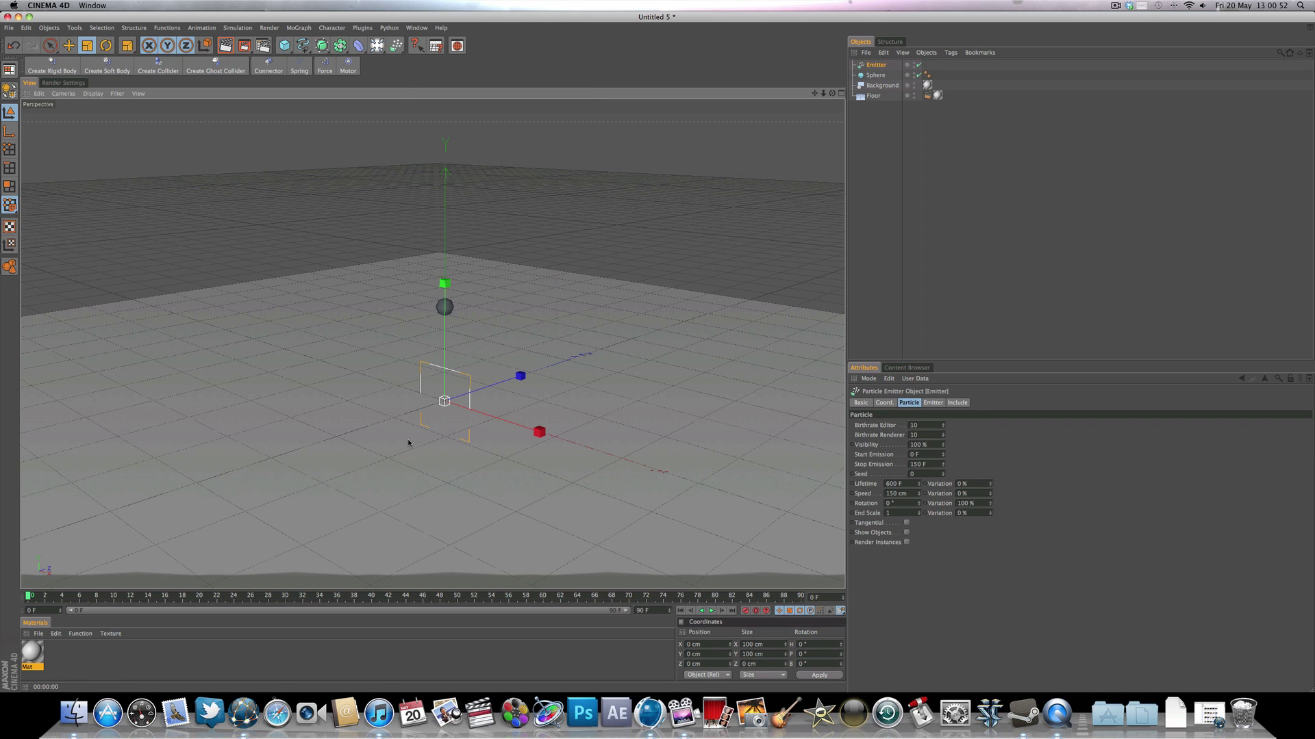
pyautogui.press('e')
pyautogui.moveTo(440, 310); pyautogui.dragTo(468, 285)
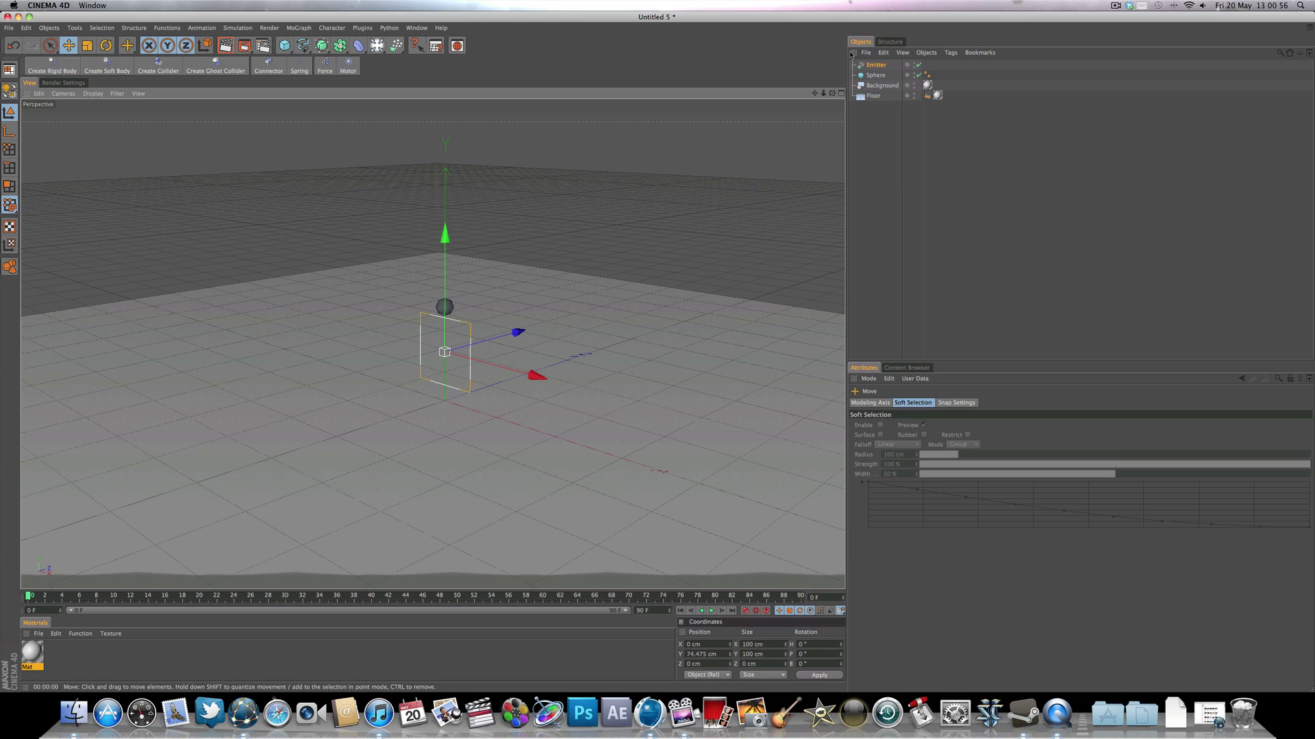
# Make the Sphere a child of the Emitter and turn on the emitter's Show Objects option
pyautogui.click(881, 77)
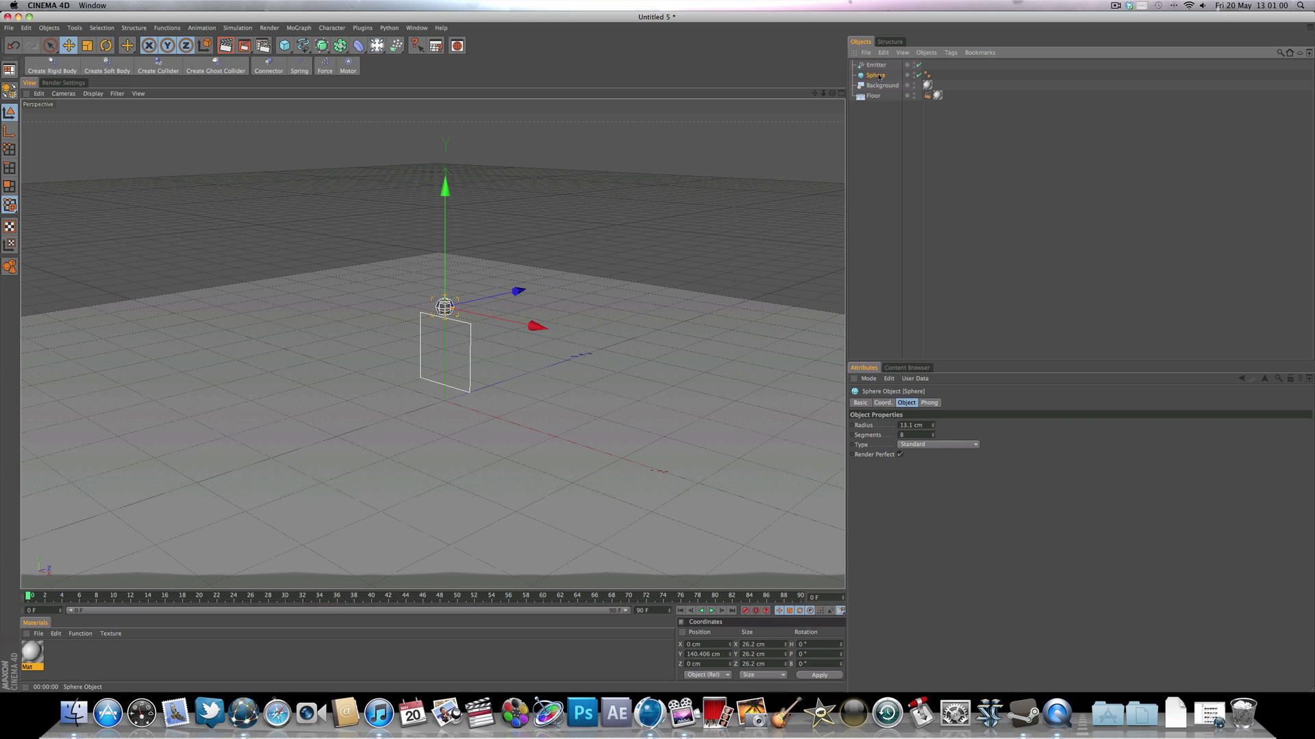
pyautogui.moveTo(878, 78); pyautogui.dragTo(877, 67)
pyautogui.moveTo(877, 67); pyautogui.dragTo(877, 67)
pyautogui.click(877, 65)
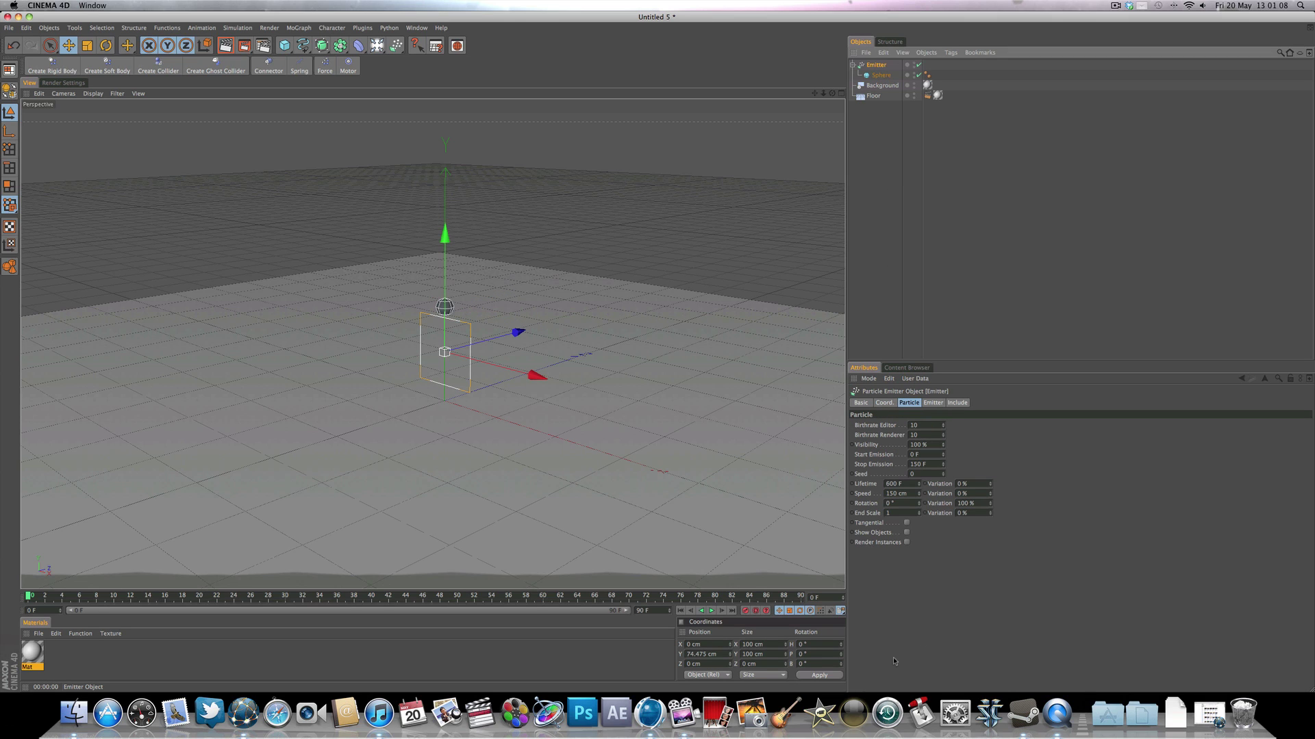
pyautogui.click(890, 535)
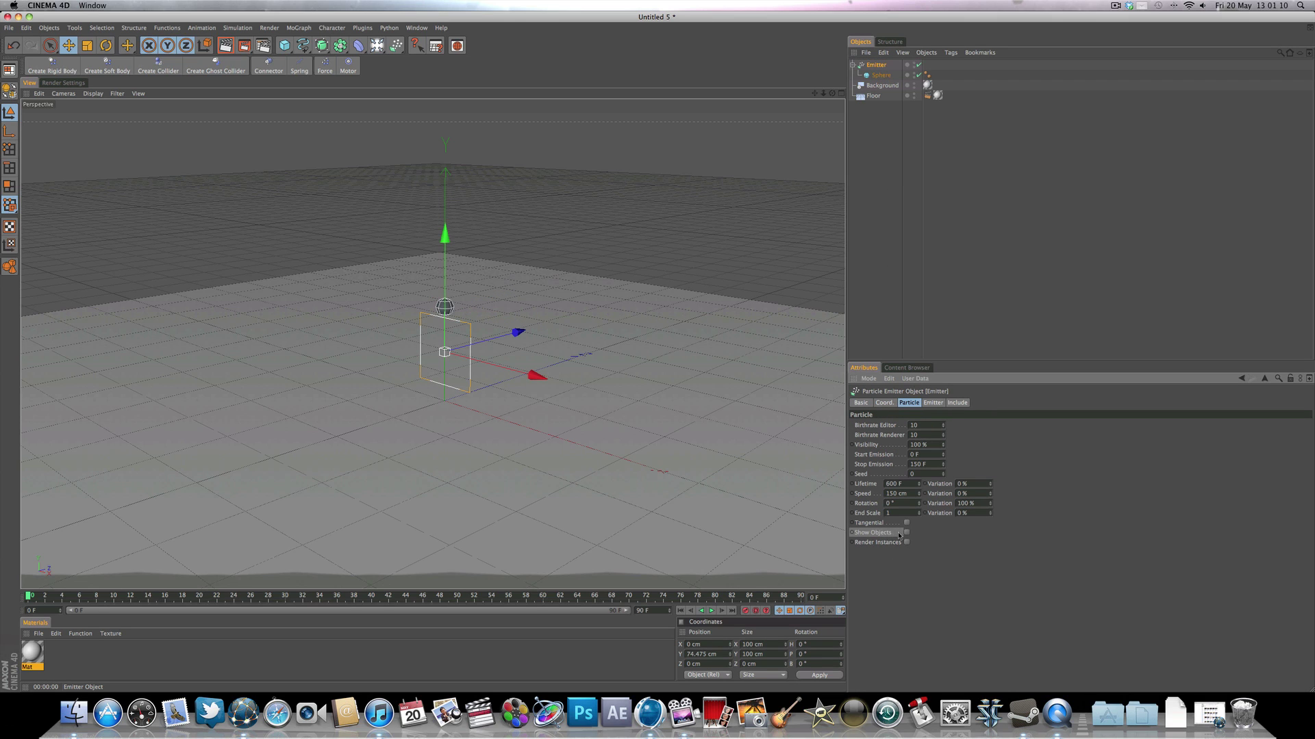
pyautogui.click(906, 533)
# Play the animation to preview the emitted spheres, stop it and return to the first frame
pyautogui.click(713, 612)
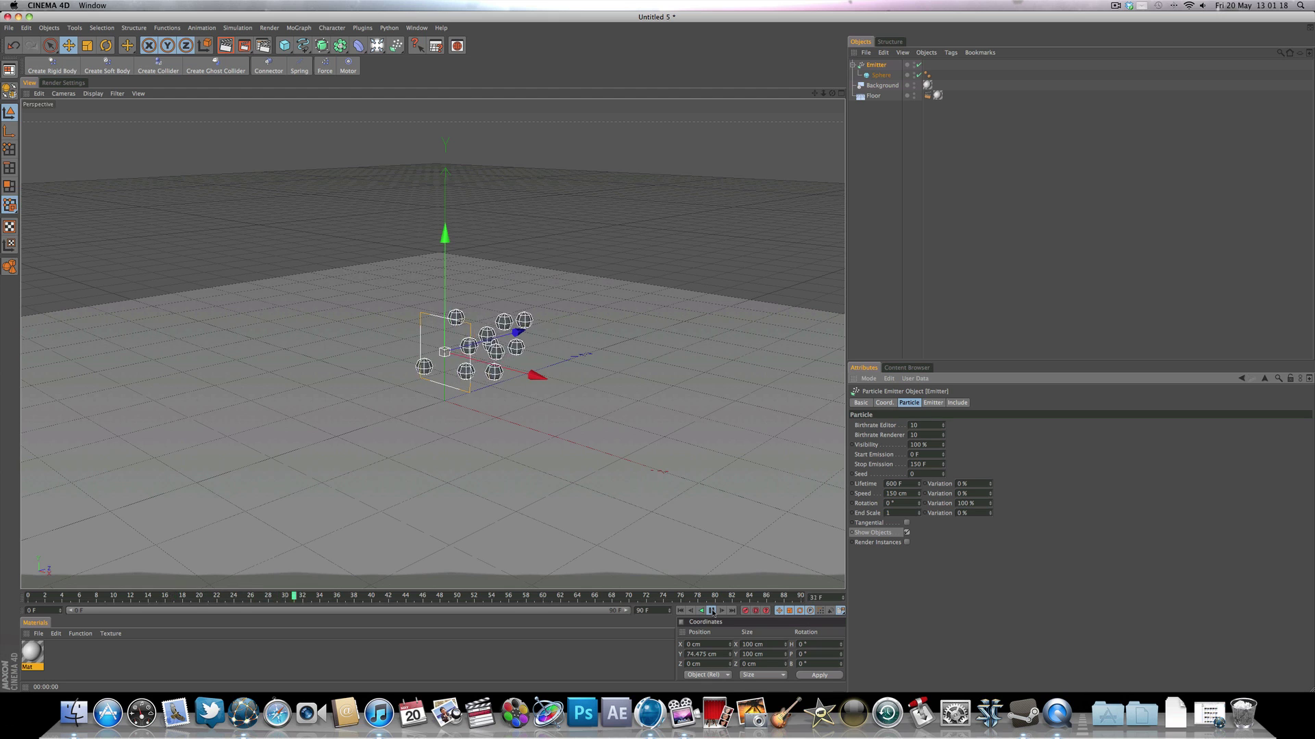
pyautogui.click(712, 611)
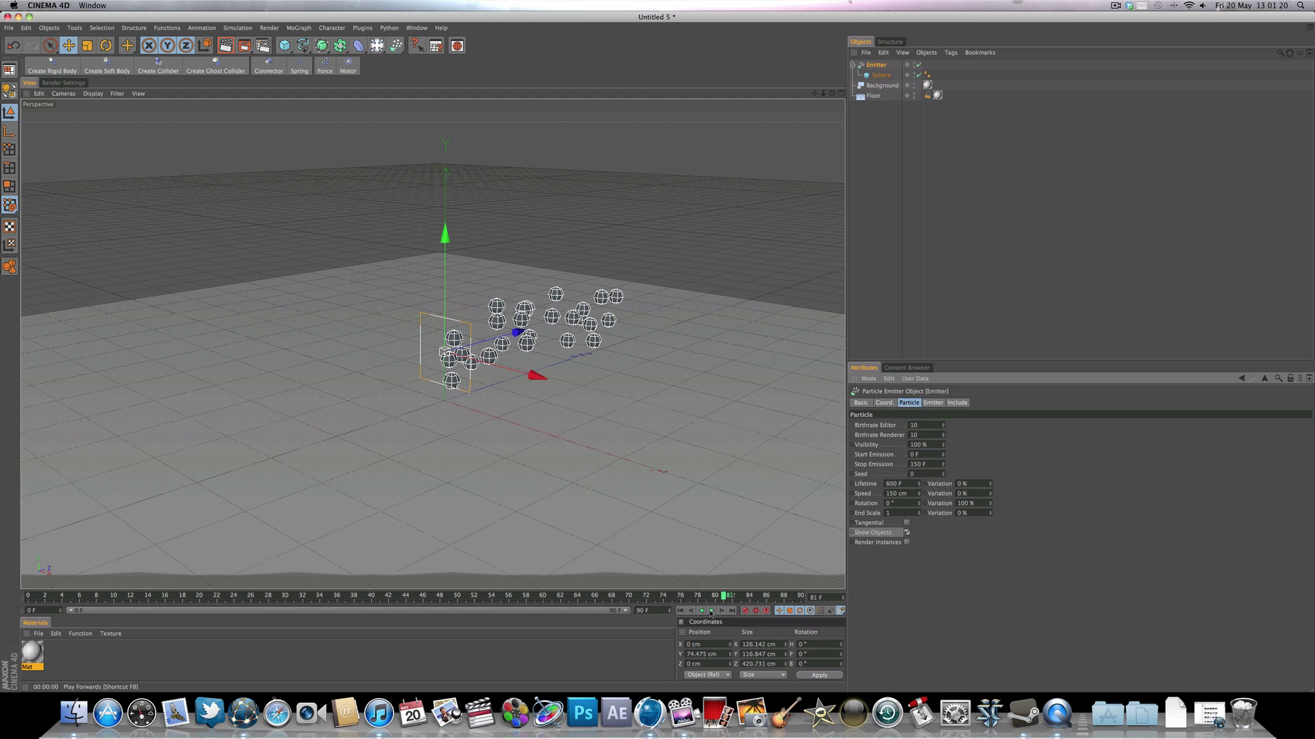
pyautogui.click(680, 612)
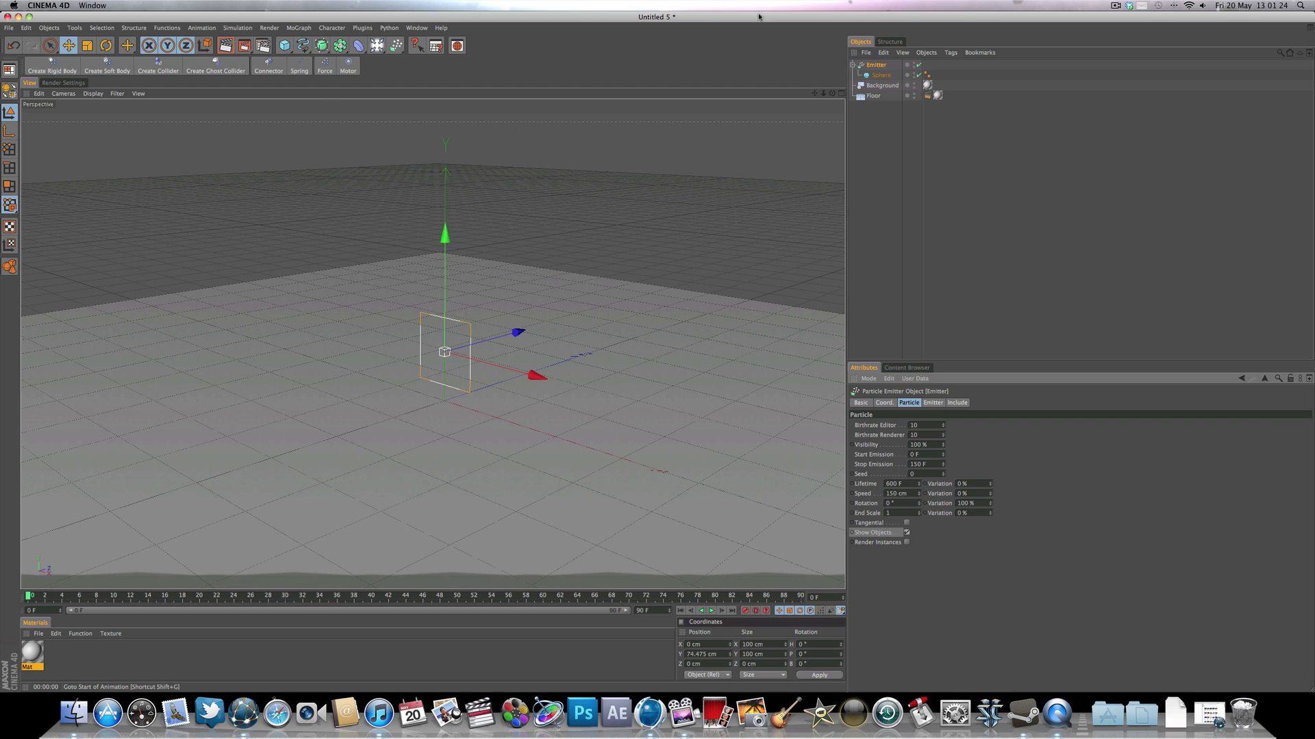
# Turn the Sphere inside the Emitter into a dynamics rigid body
pyautogui.click(882, 77)
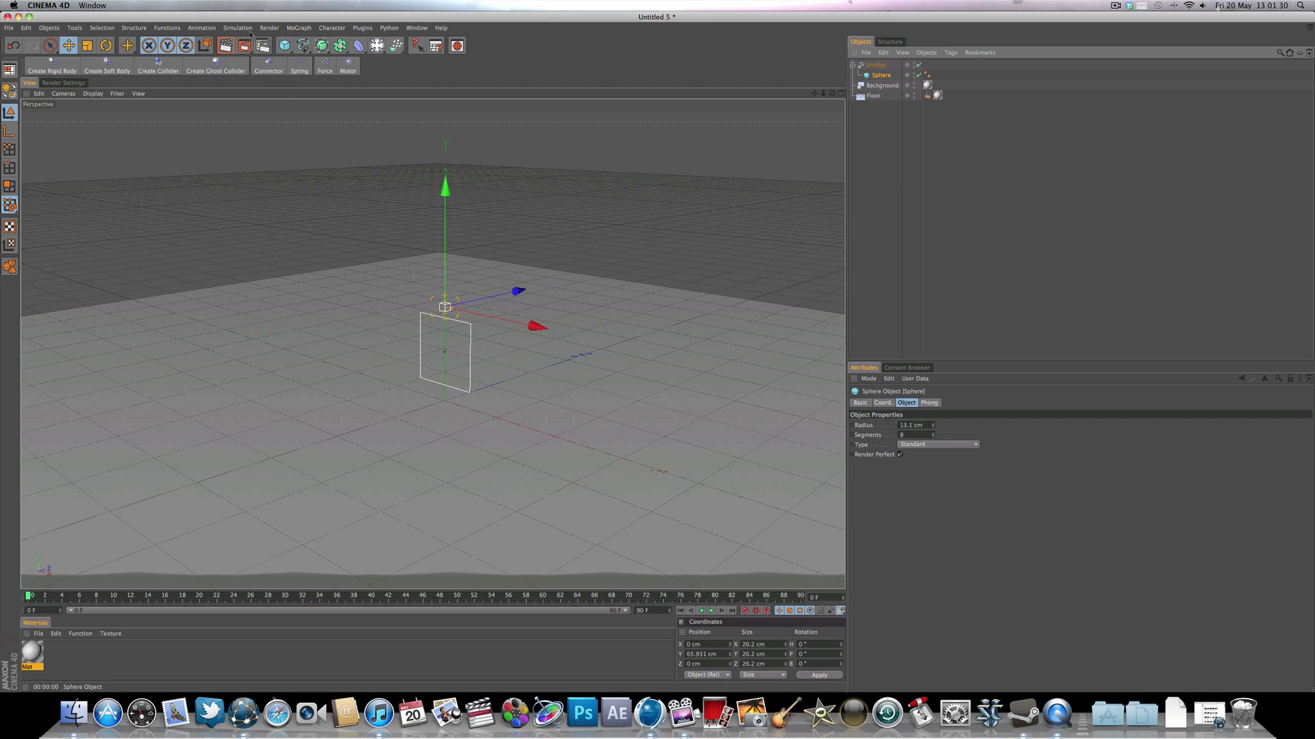
pyautogui.click(247, 29)
pyautogui.moveTo(256, 53)
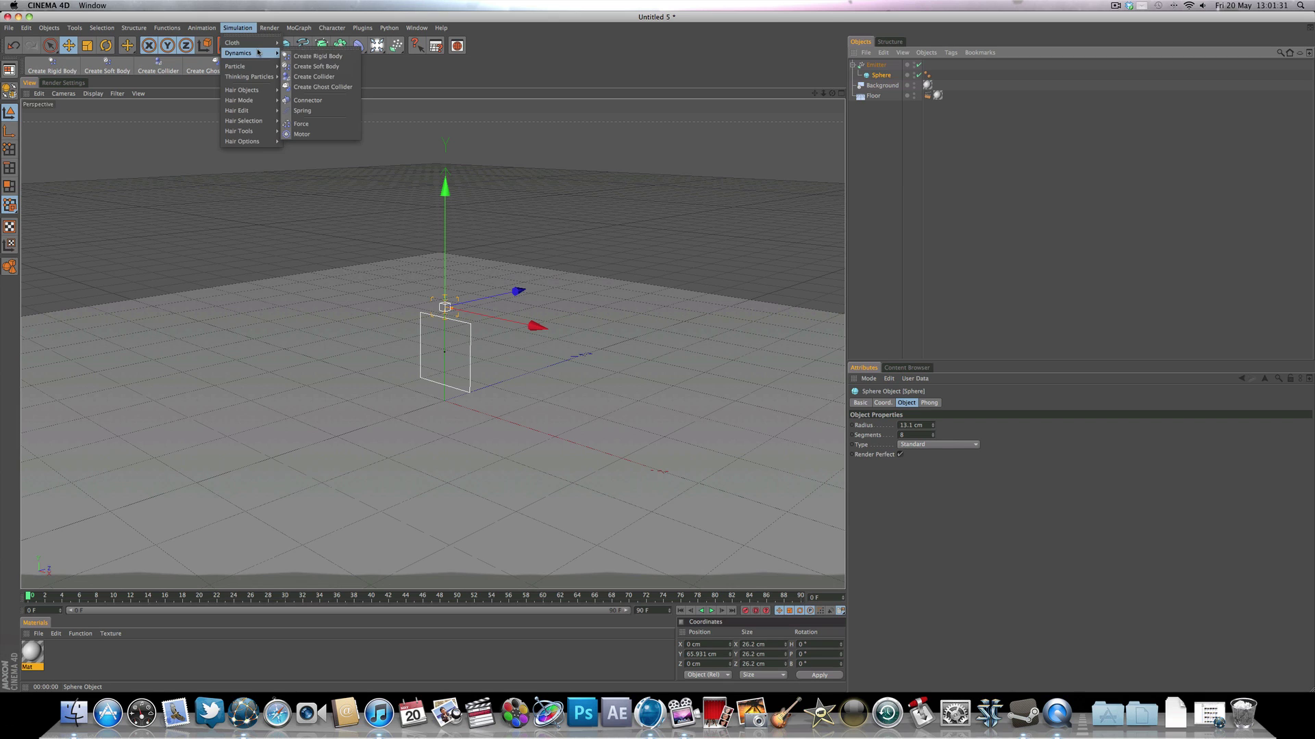
pyautogui.click(310, 57)
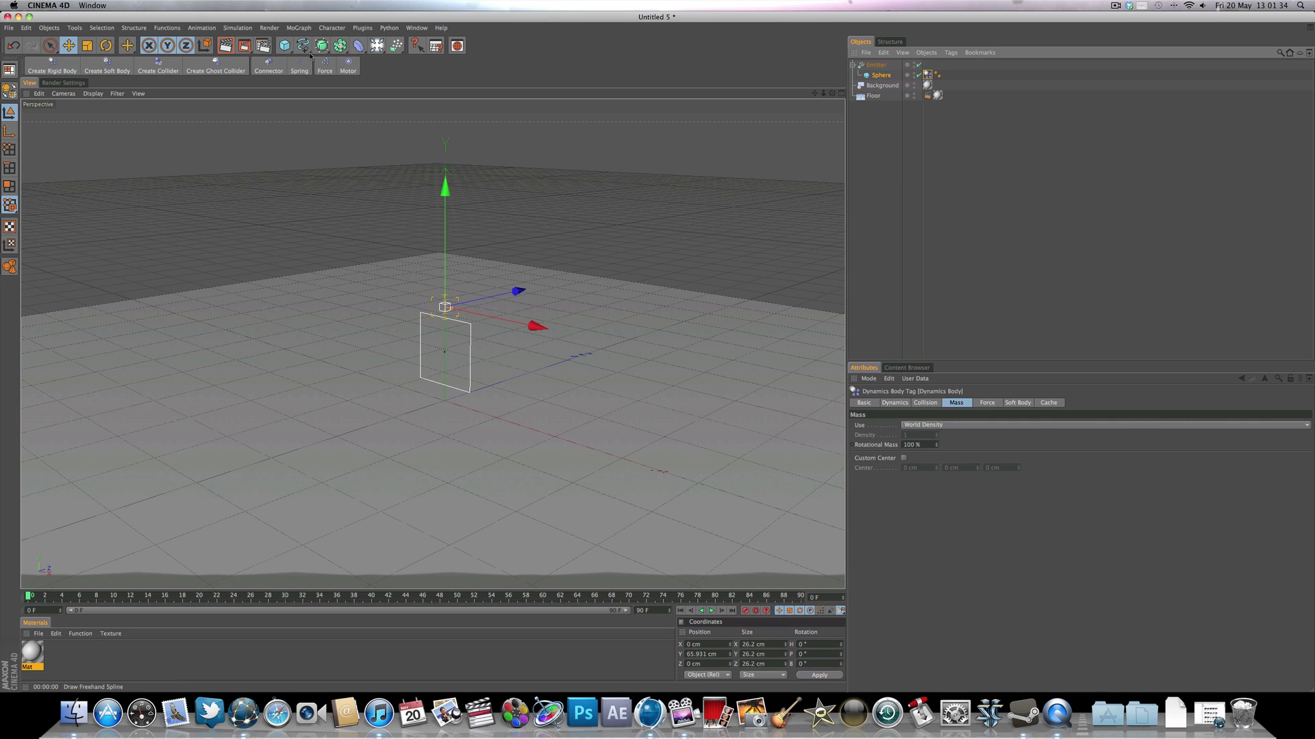
# Turn the Floor into a dynamics collider, then preview the simulation and return to the first frame
pyautogui.click(874, 96)
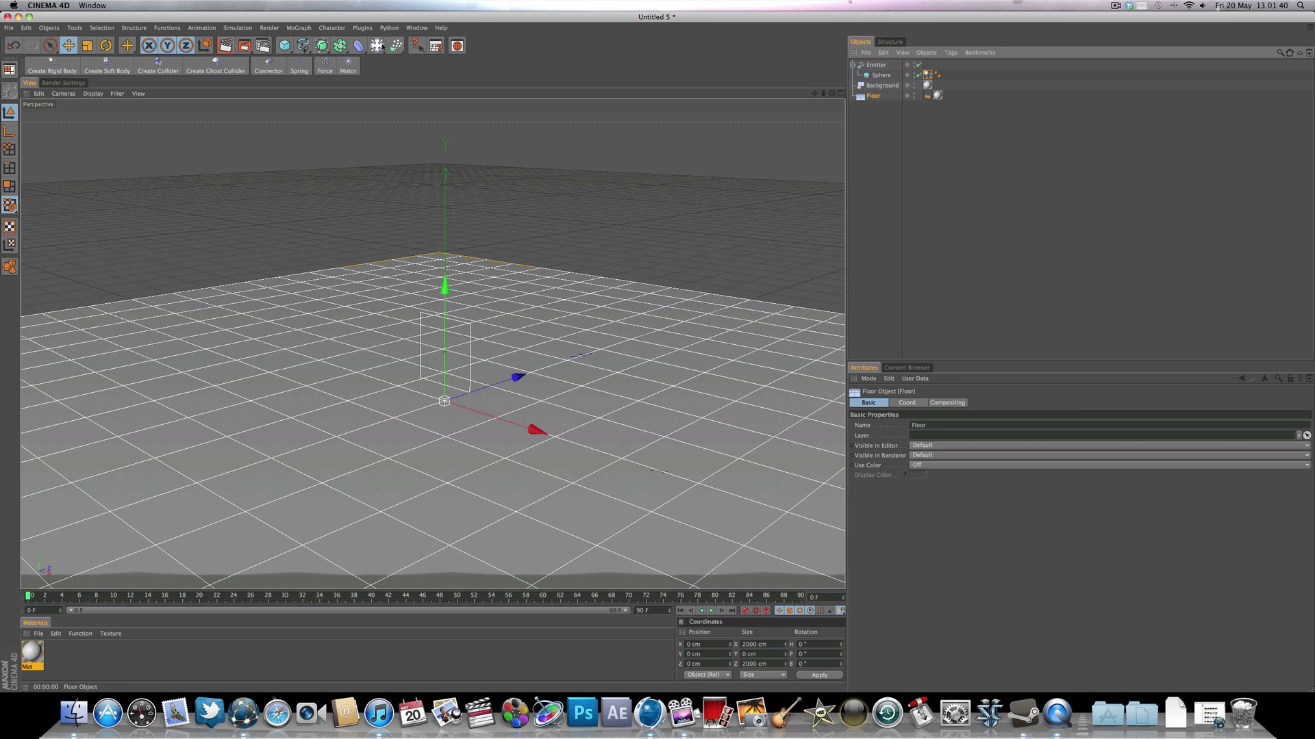
pyautogui.click(248, 29)
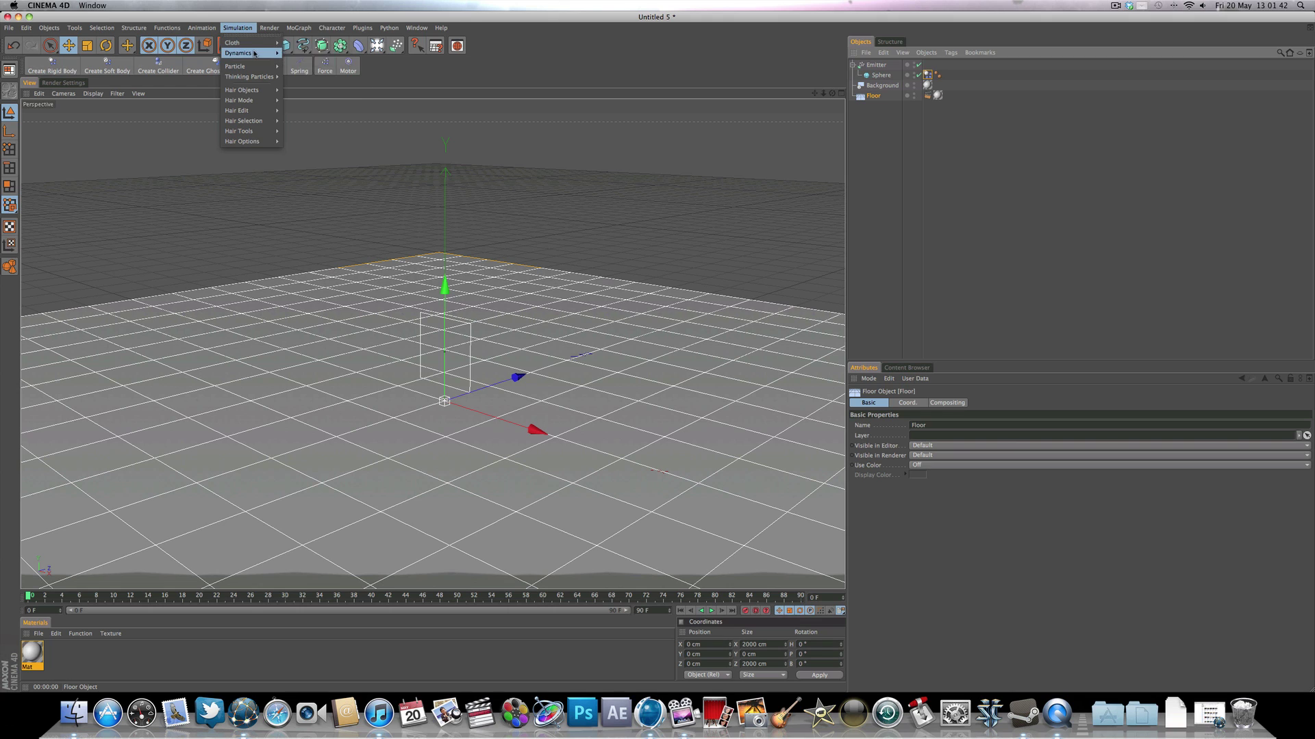
pyautogui.moveTo(247, 53)
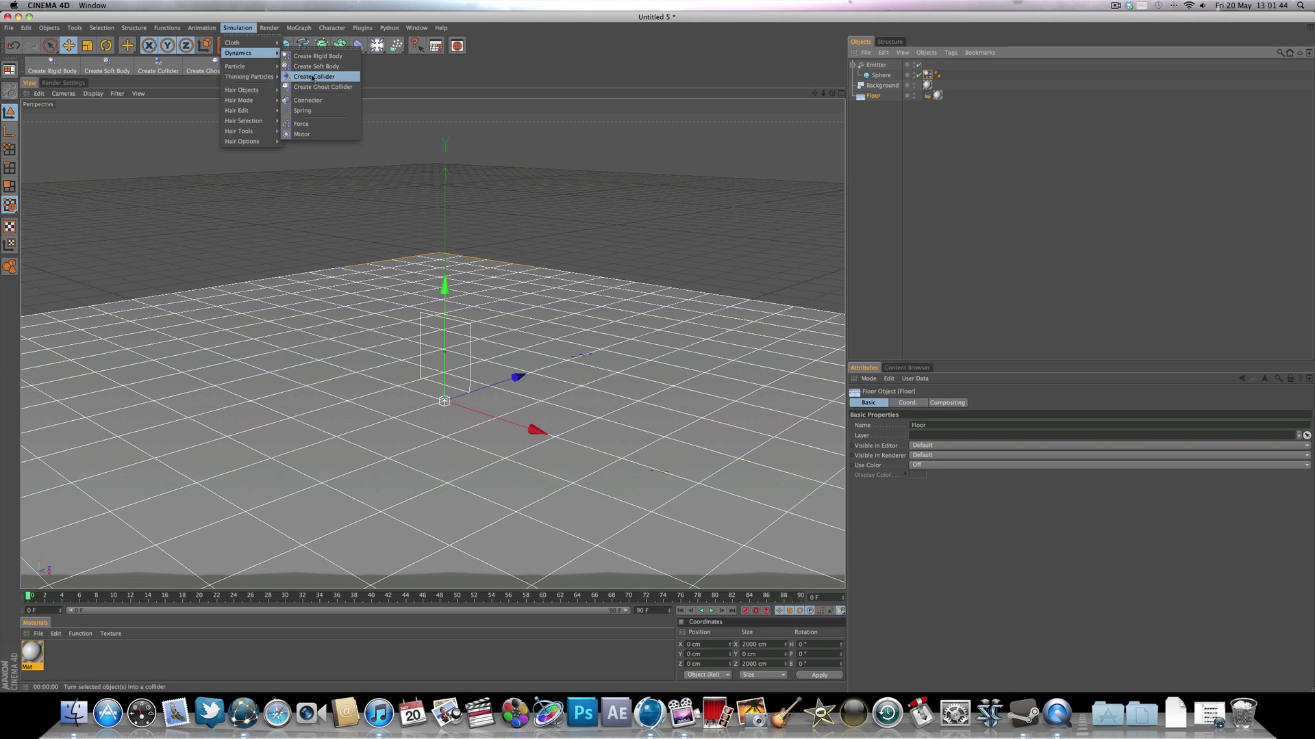
pyautogui.click(312, 76)
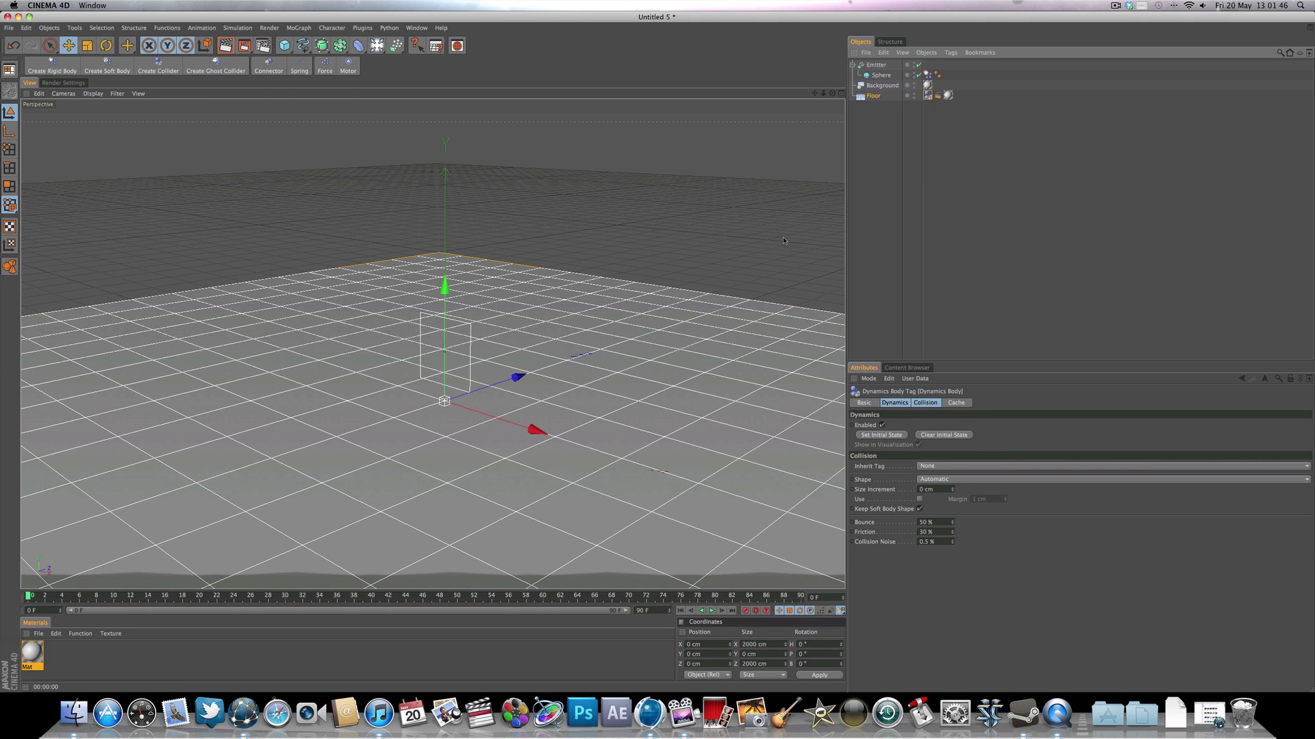
pyautogui.click(815, 226)
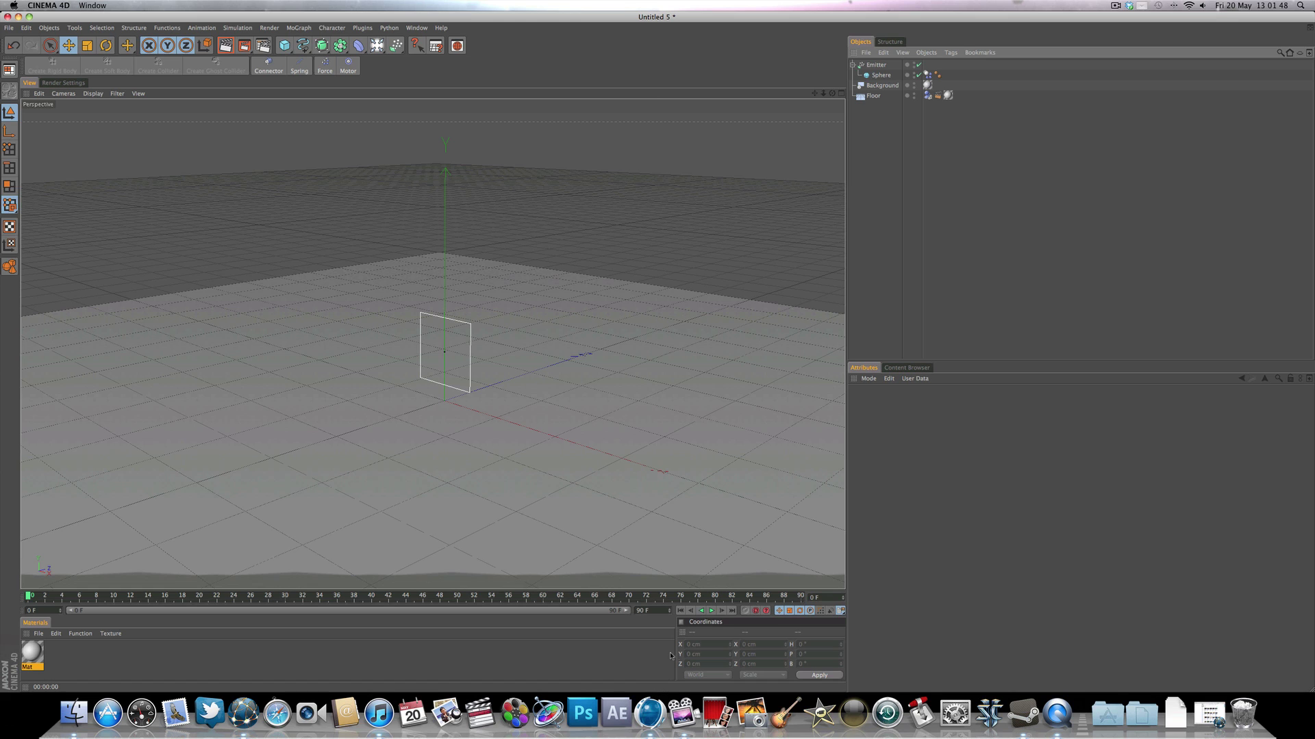
pyautogui.click(711, 611)
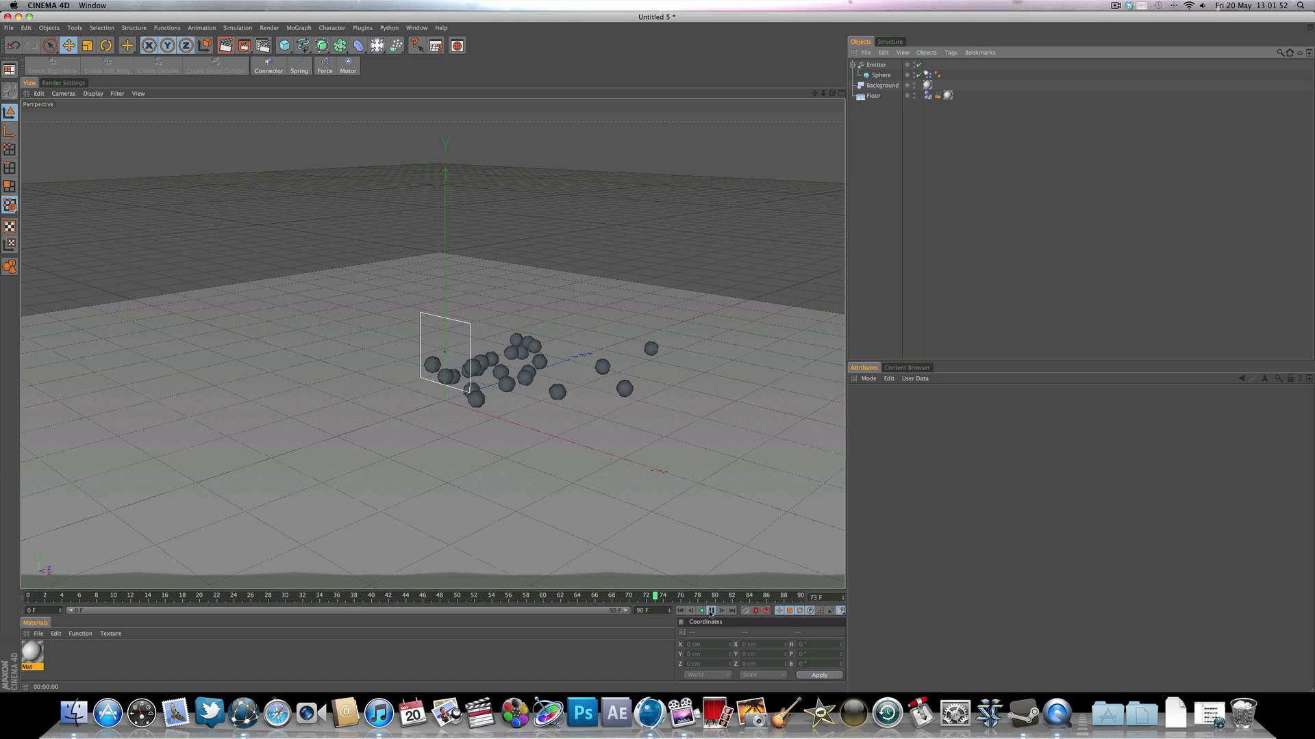
pyautogui.click(680, 610)
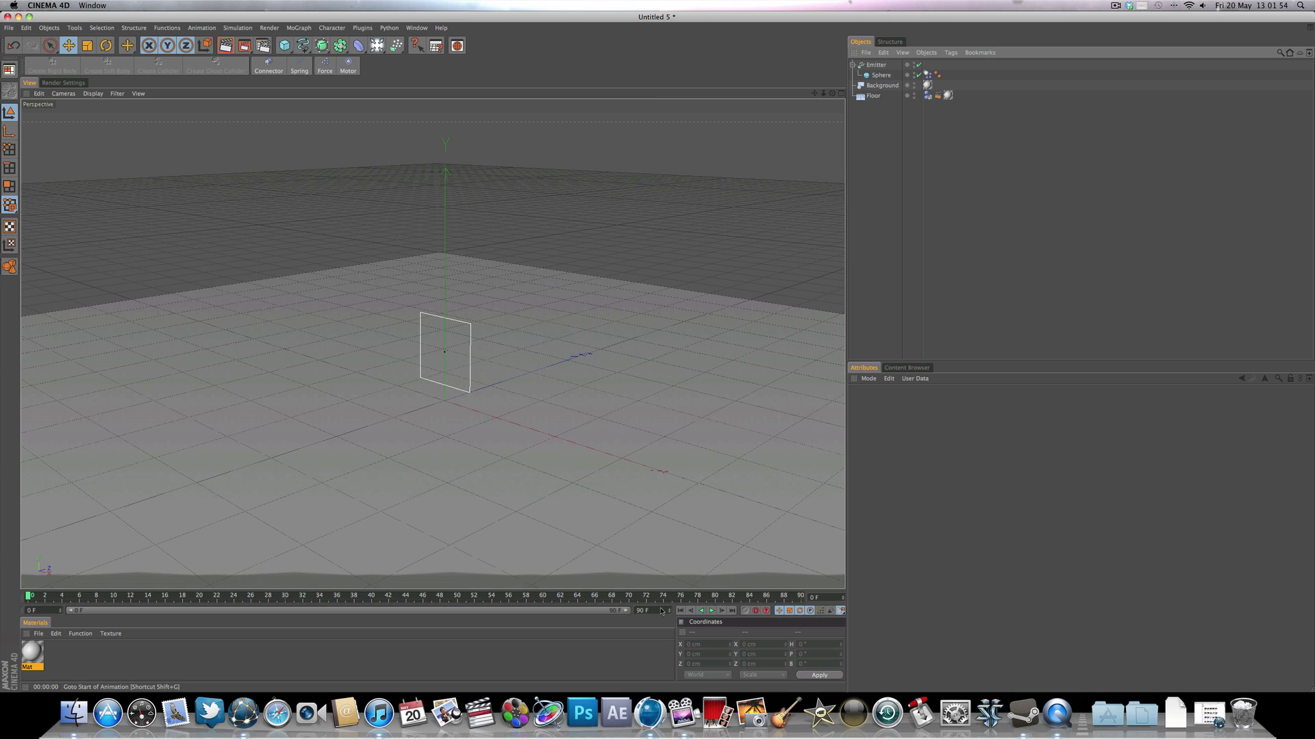
# Extend the animation to 350 frames and stretch the preview range to cover its full length
pyautogui.write('350')
pyautogui.press('Return')
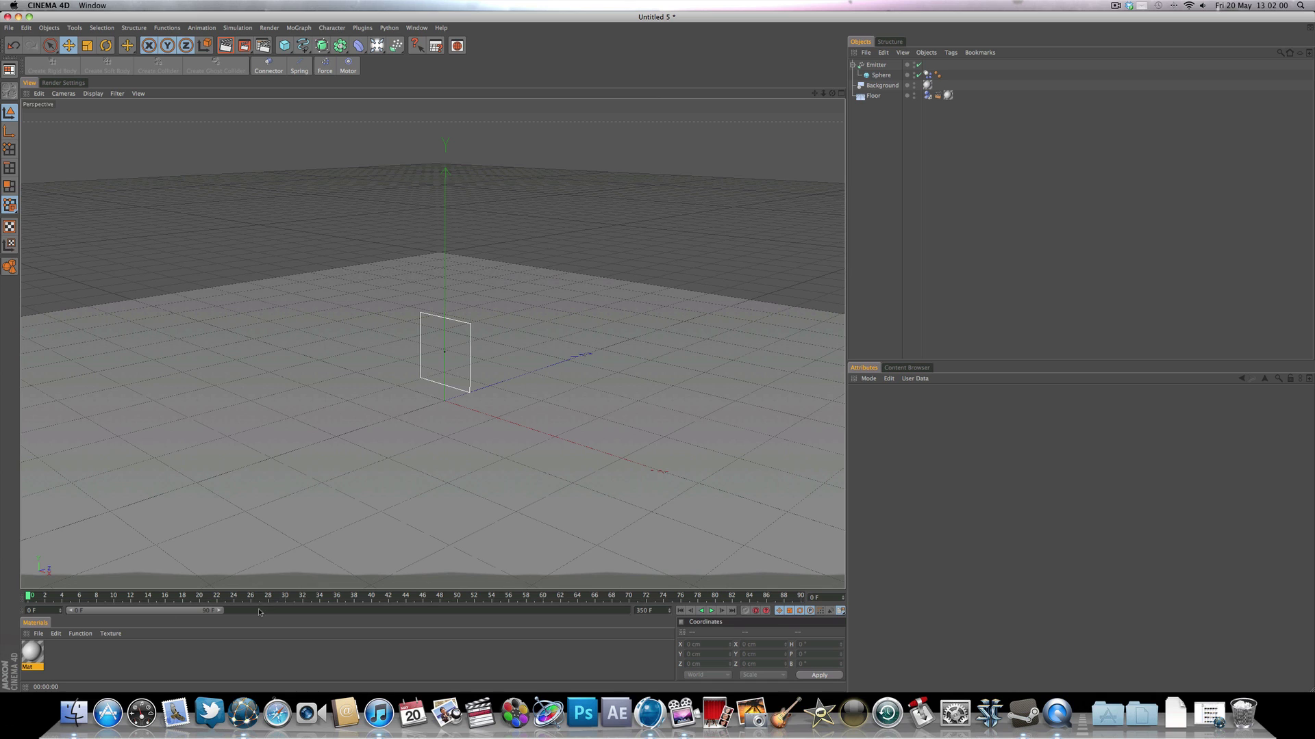
pyautogui.moveTo(219, 610); pyautogui.dragTo(625, 610)
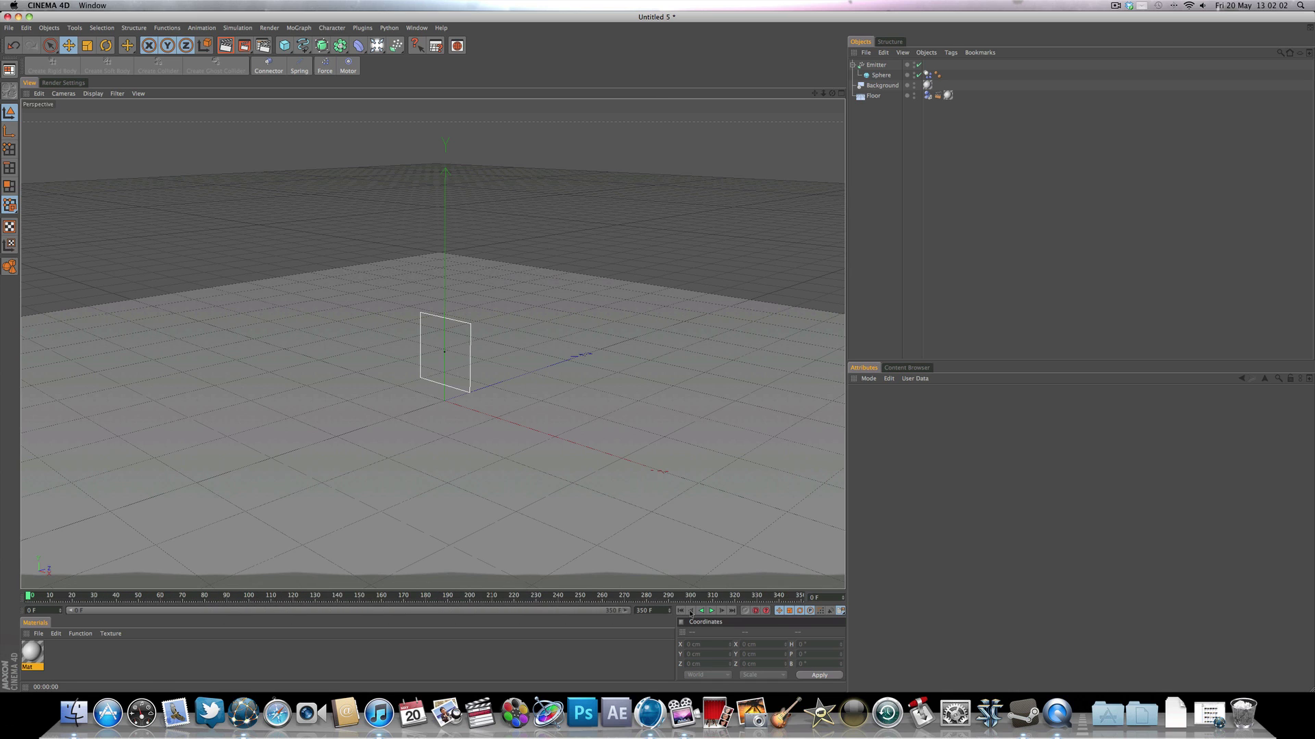
# Set the Emitter's editor birthrate to 30 and its renderer birthrate to 60
pyautogui.click(879, 66)
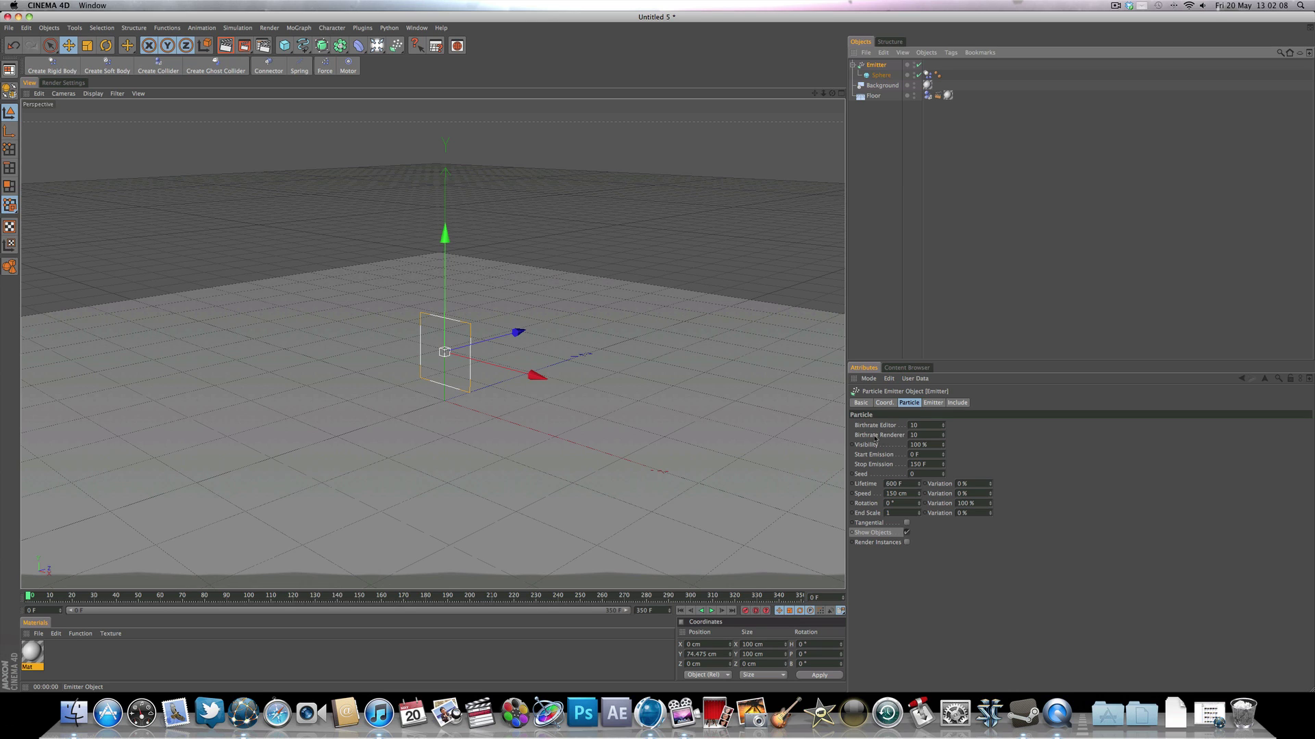
pyautogui.doubleClick(914, 425)
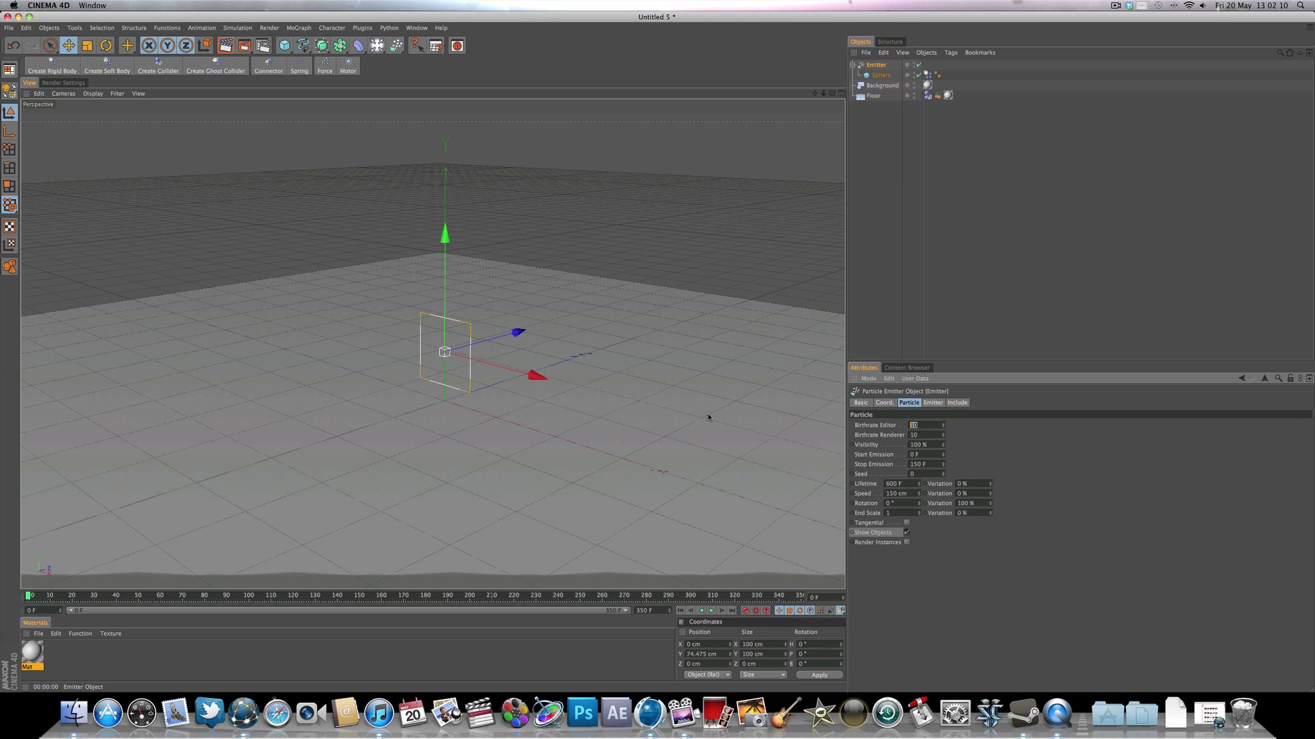
pyautogui.click(874, 426)
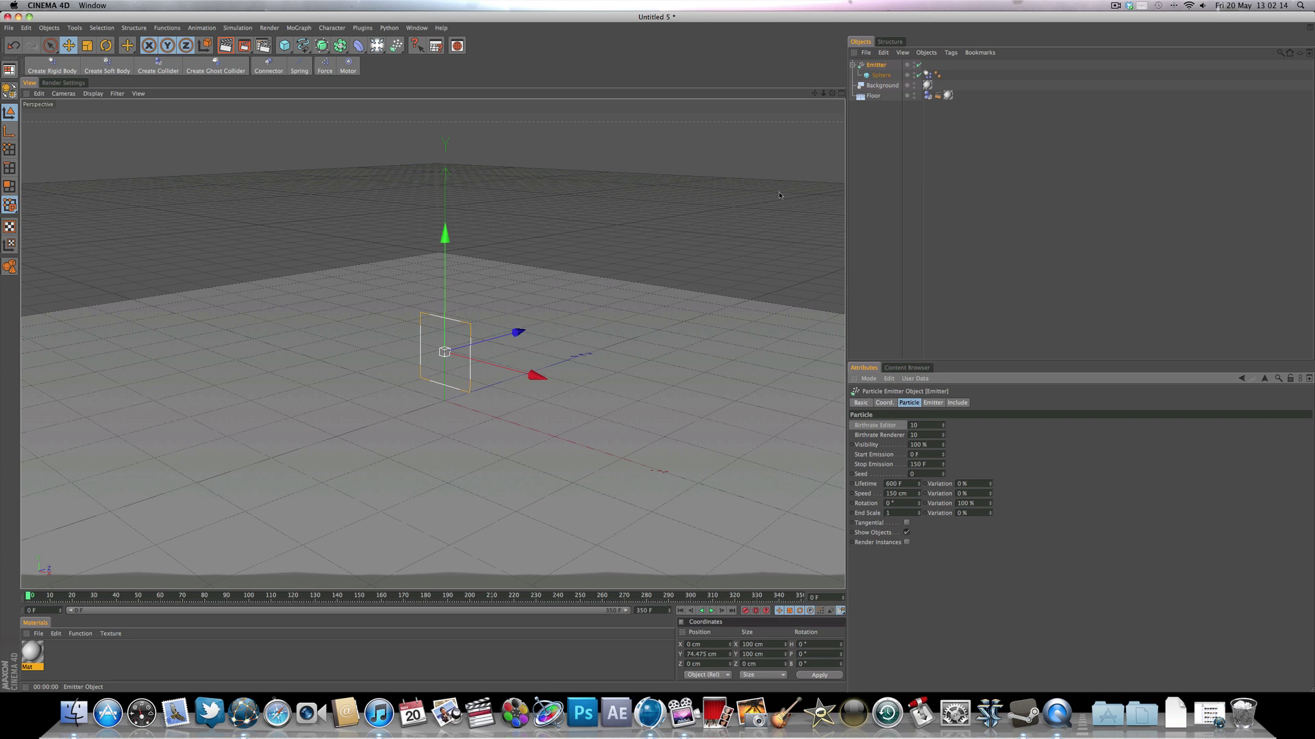
pyautogui.moveTo(662, 383)
pyautogui.keyDown('alt'); pyautogui.mouseDown()
pyautogui.moveTo(637, 370)
pyautogui.moveTo(678, 411)
pyautogui.moveTo(660, 382)
pyautogui.mouseUp(); pyautogui.keyUp('alt')
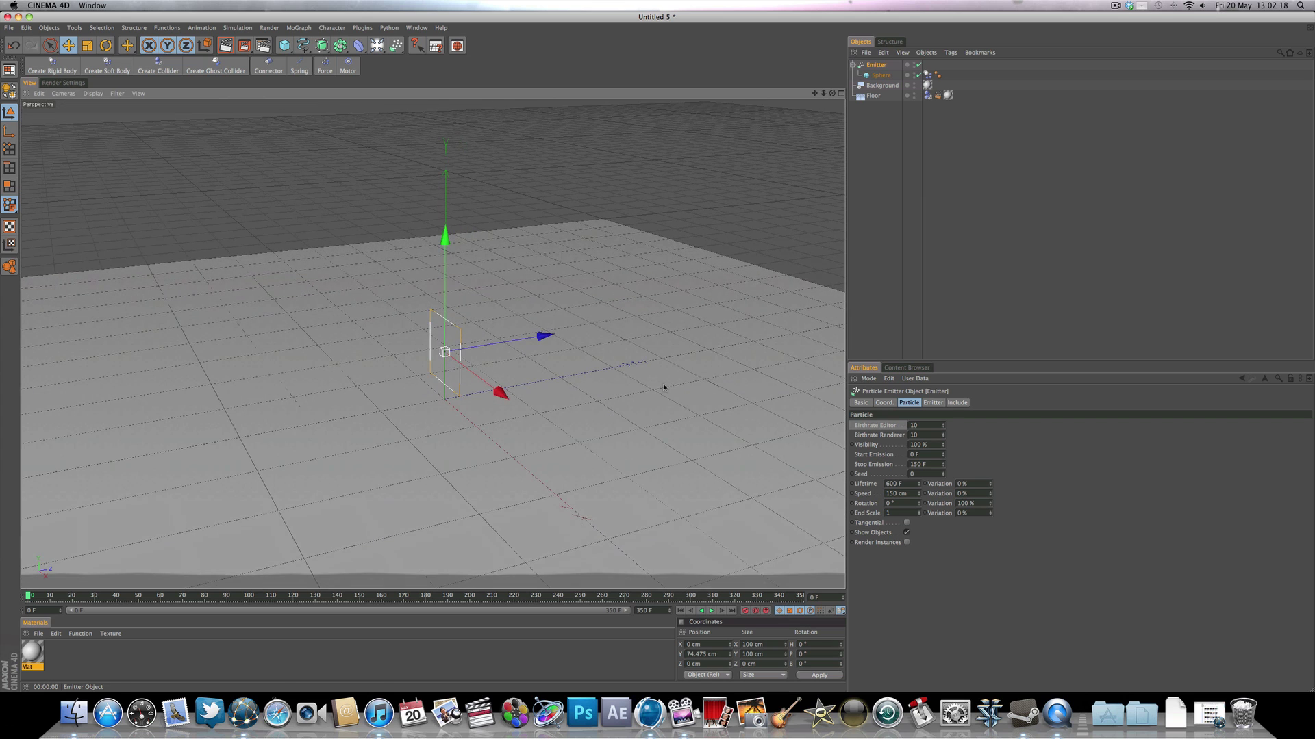
pyautogui.click(910, 437)
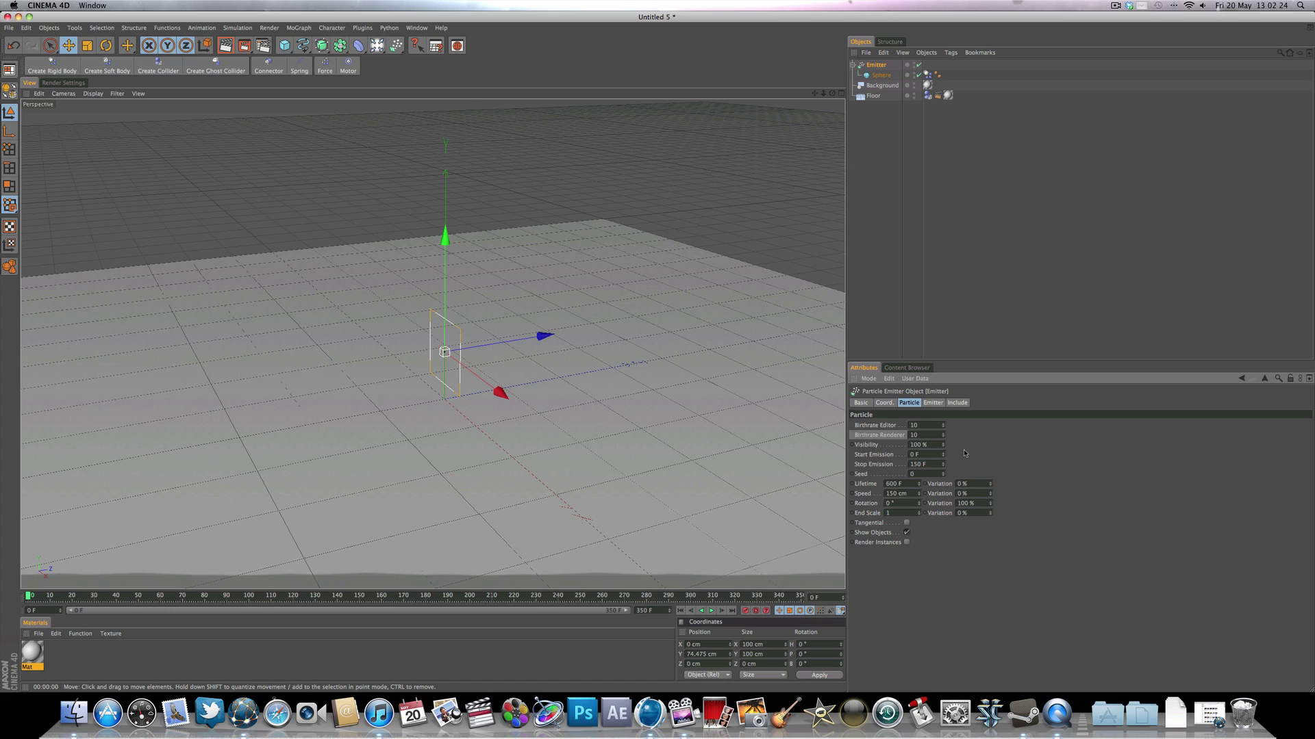
pyautogui.click(932, 426)
pyautogui.write('30')
pyautogui.click(929, 436)
pyautogui.write('60')
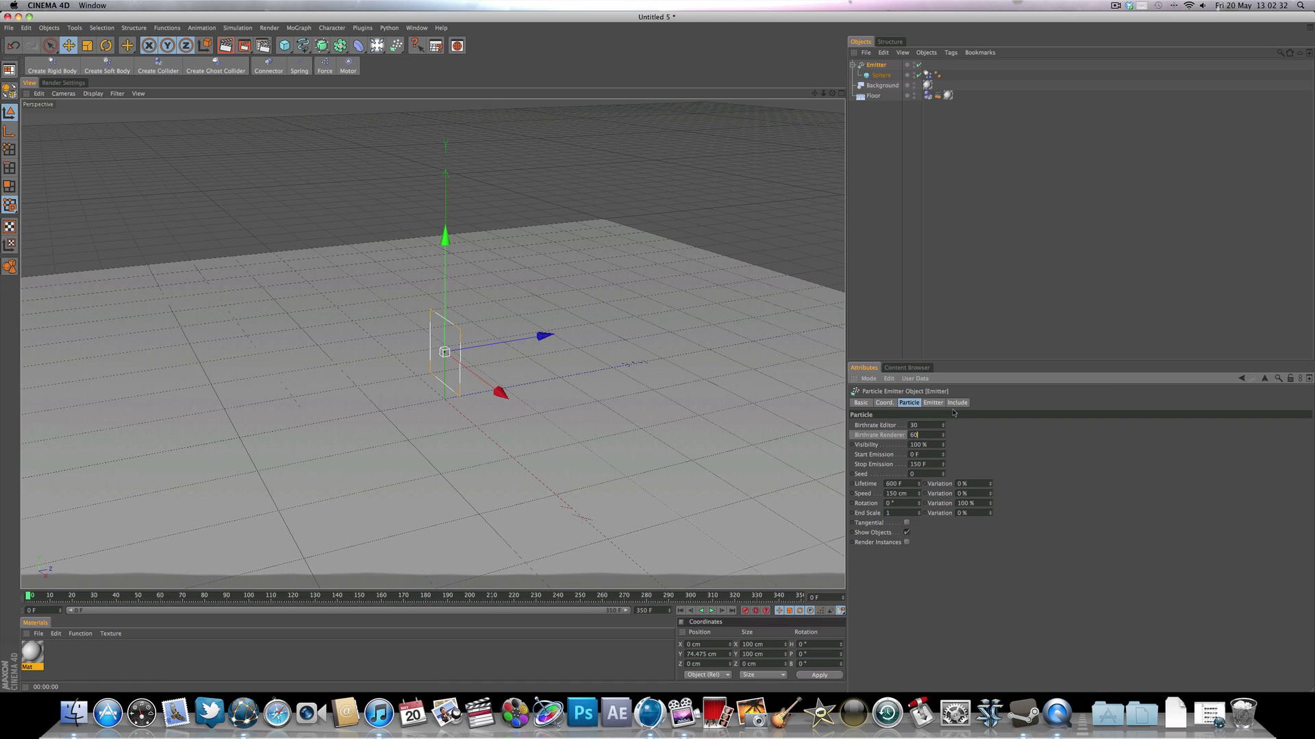
pyautogui.press('Return')
# Play the simulation to check the emitter's new birthrate and return to the first frame
pyautogui.click(936, 456)
pyautogui.press('Tab')
pyautogui.hotkey('shift', 'Tab')
pyautogui.press('Return')
pyautogui.click(712, 611)
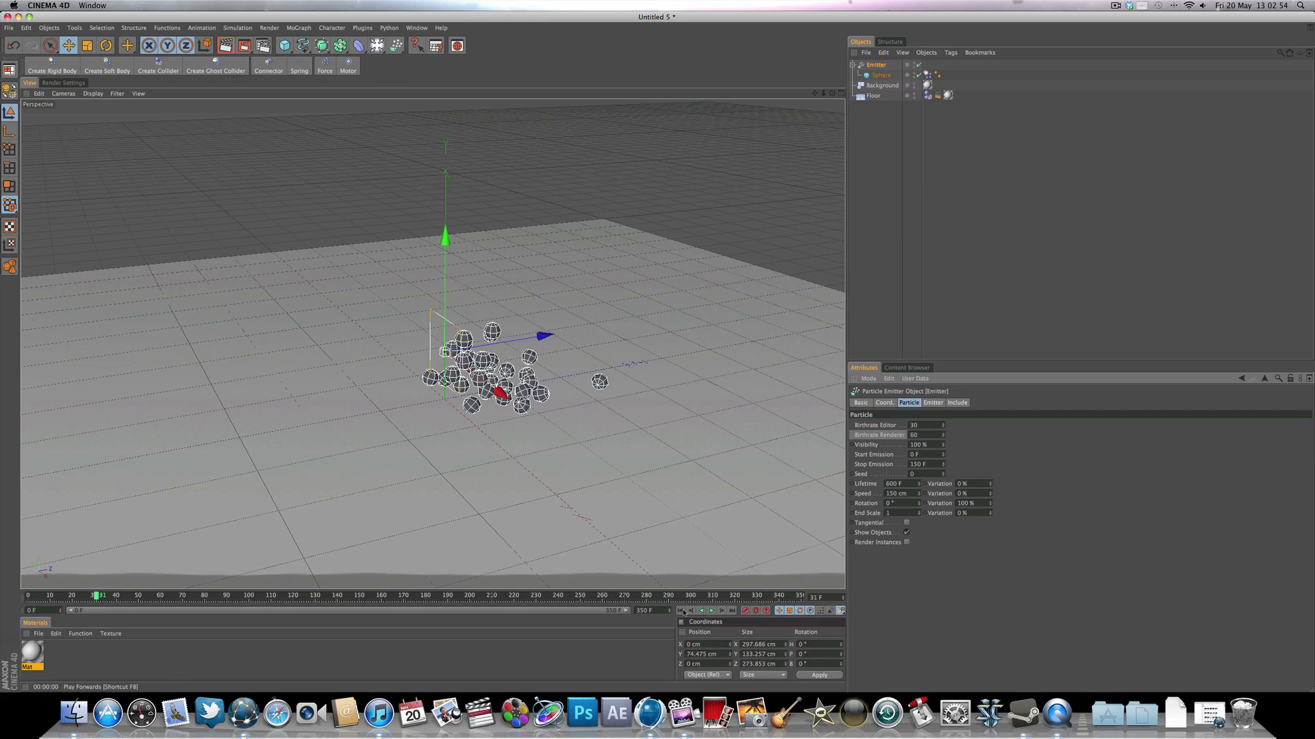
pyautogui.click(681, 610)
# Set the Emitter's stop emission to 180 F, preview the simulation and return to the first frame
pyautogui.click(937, 465)
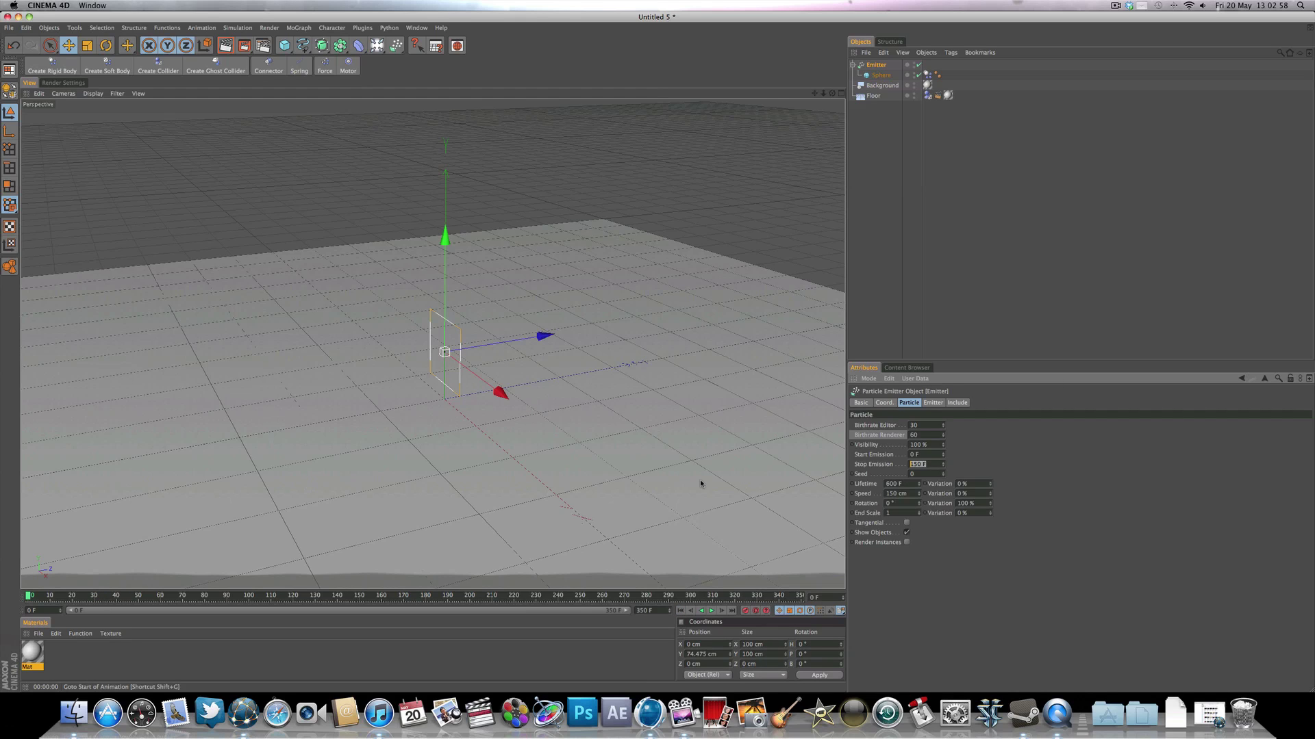
pyautogui.write('18')
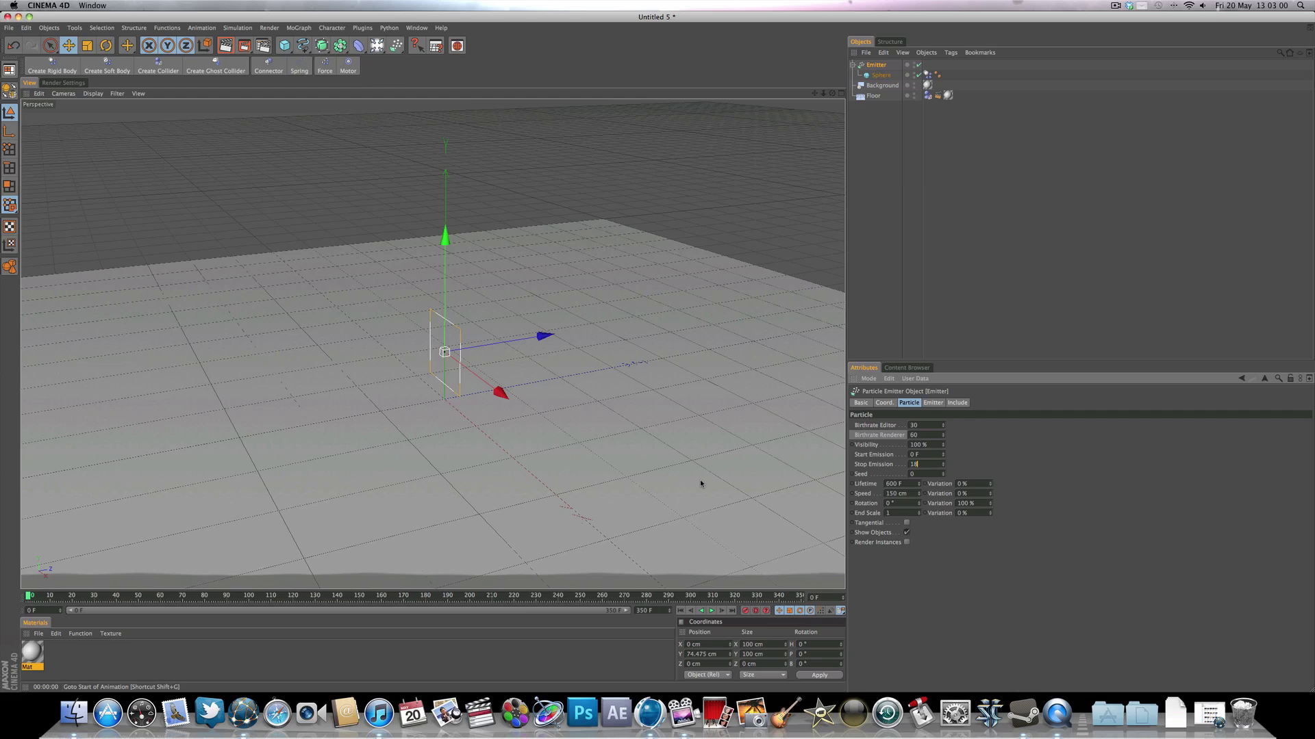
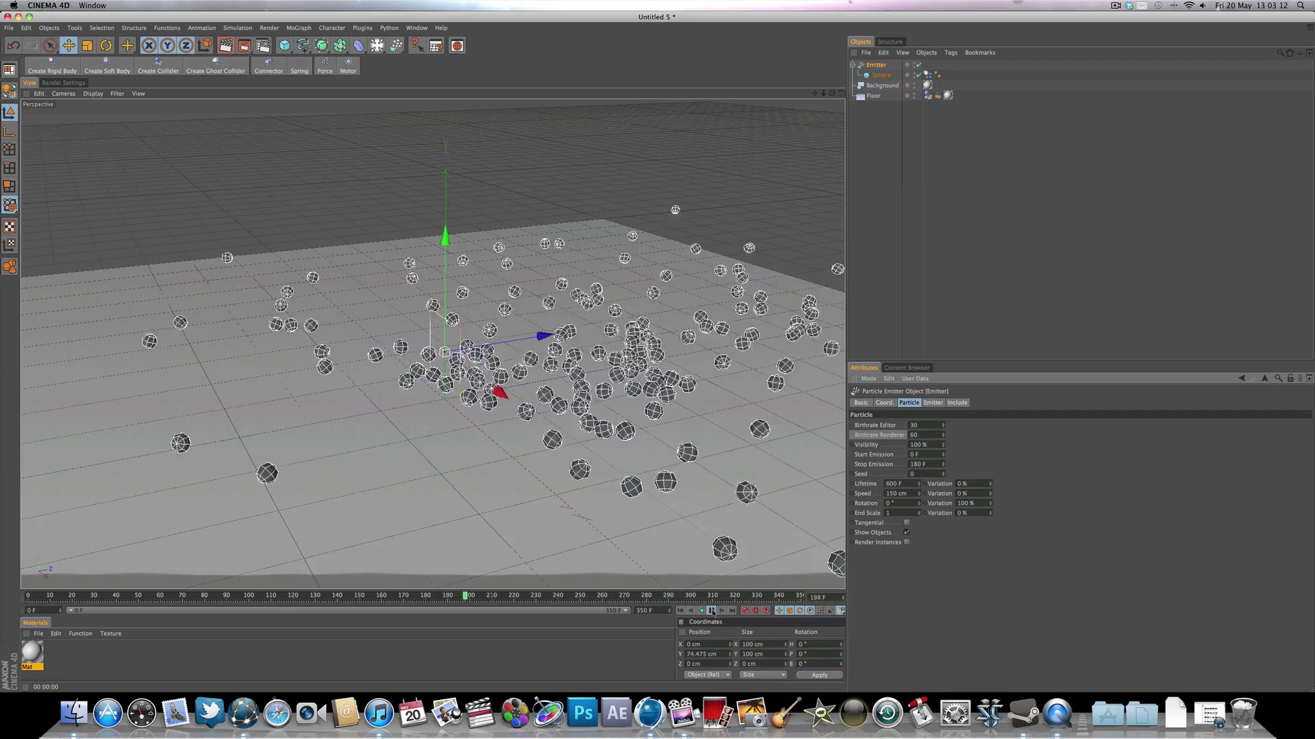
pyautogui.click(712, 611)
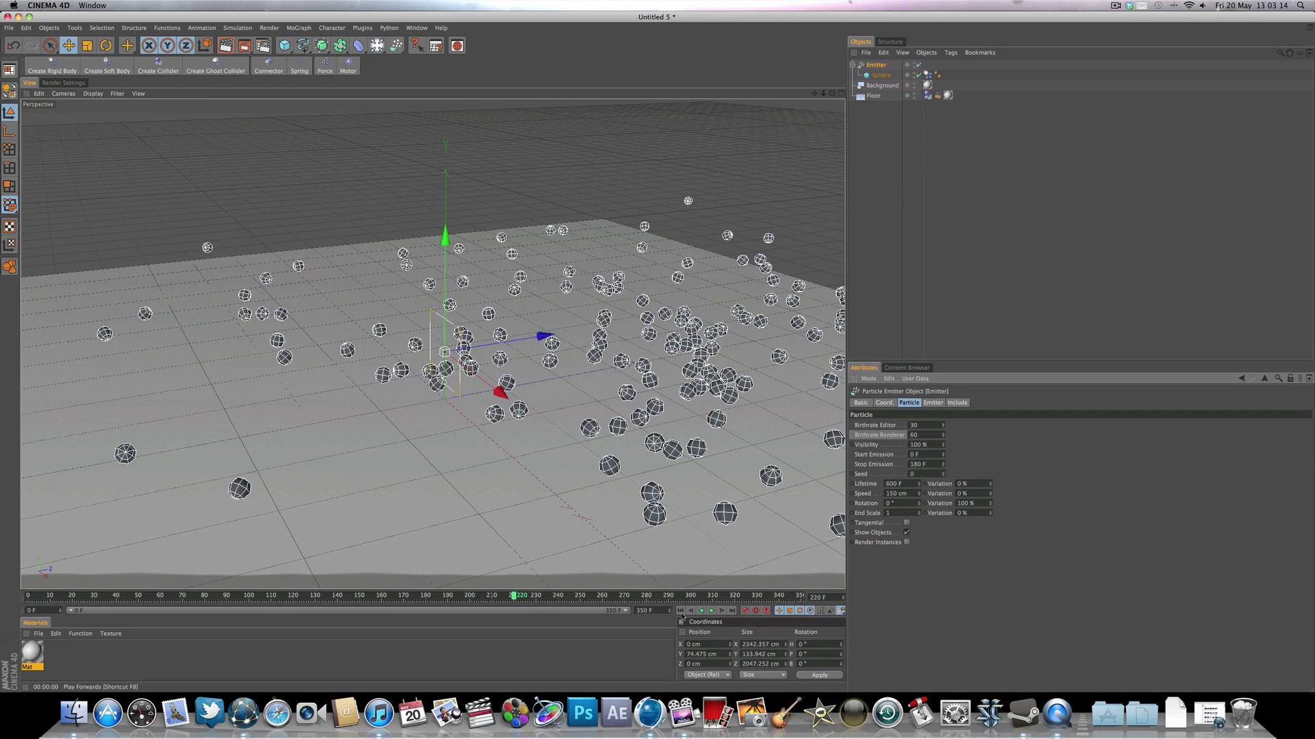
pyautogui.click(680, 611)
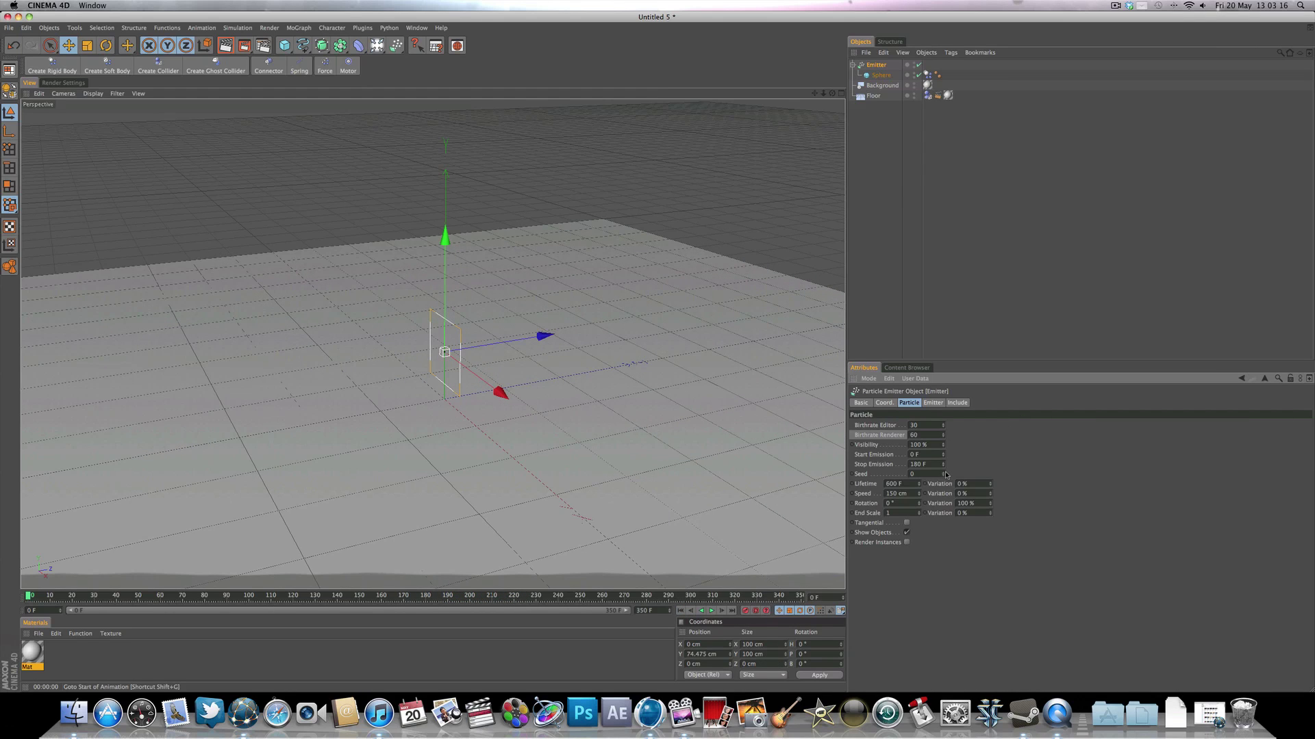
# Set the Emitter's particle speed to 600 cm and play the simulation to check it
pyautogui.click(913, 497)
pyautogui.doubleClick(912, 497)
pyautogui.write('600')
pyautogui.press('Return')
pyautogui.click(713, 611)
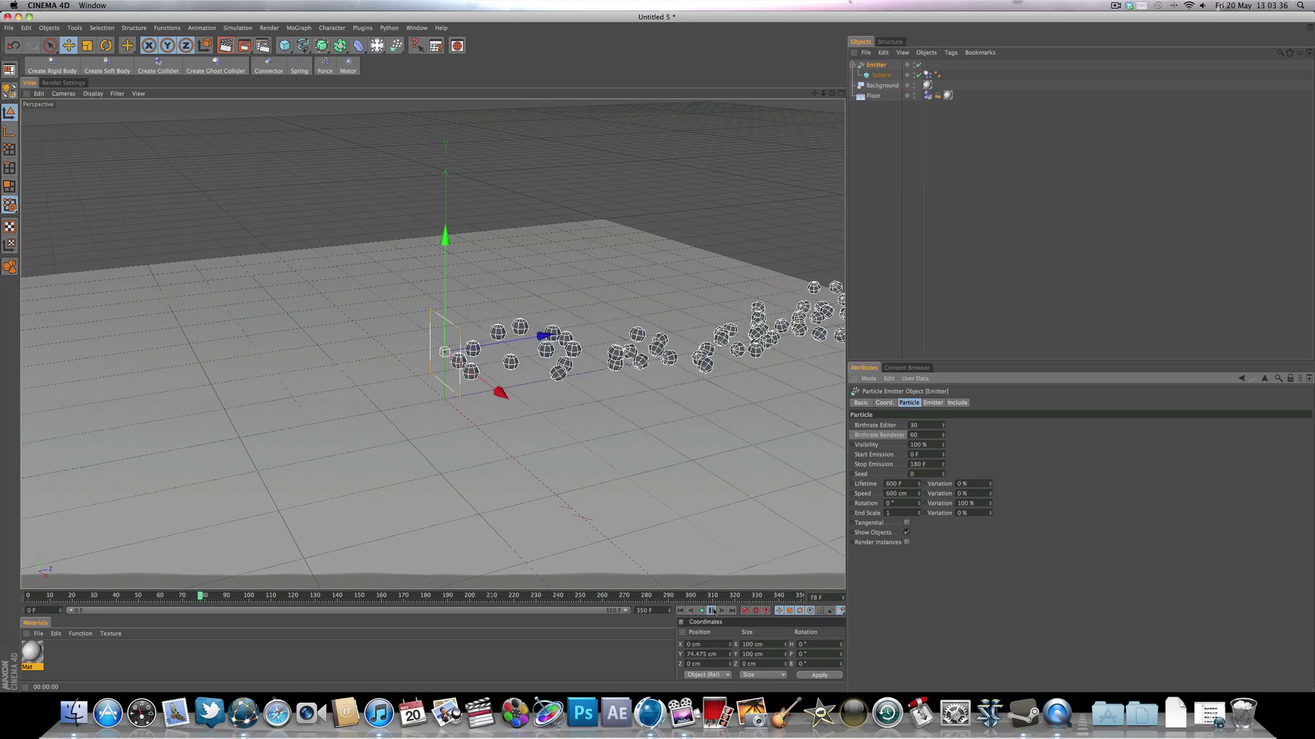
pyautogui.click(713, 611)
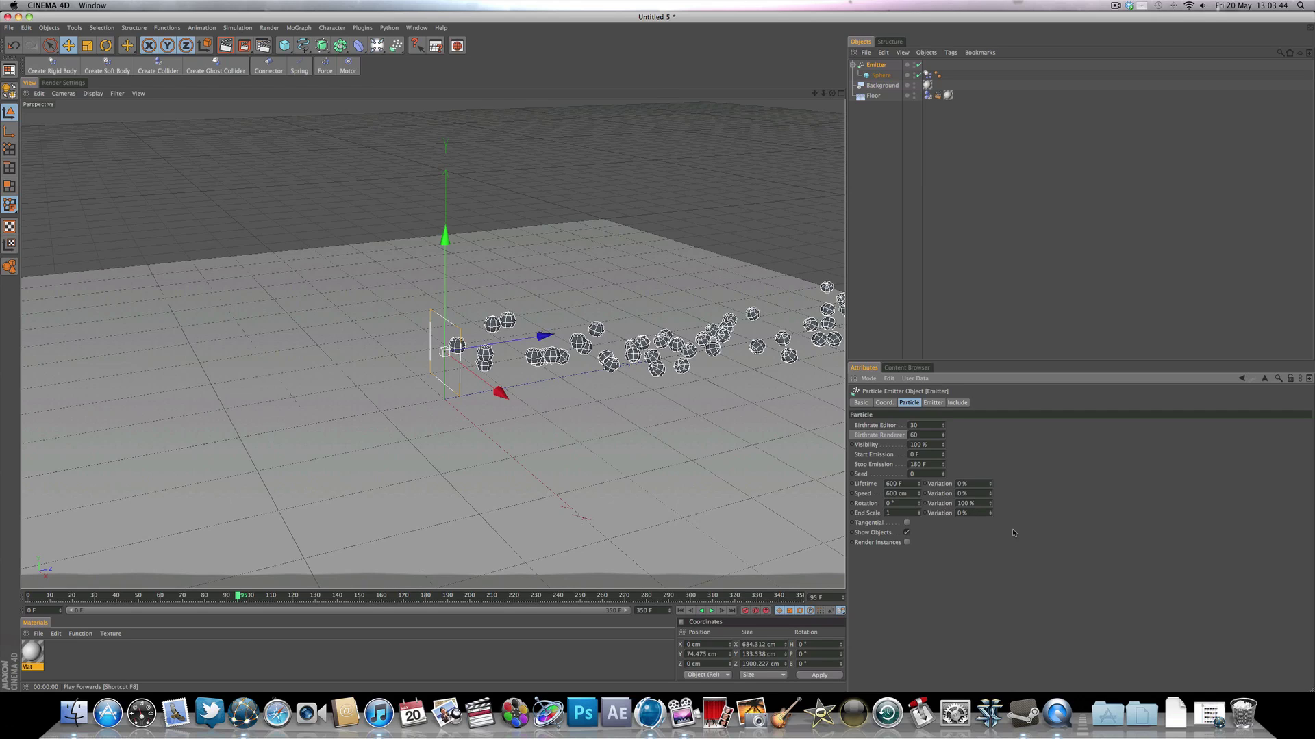
# Set the Emitter's end scale variation to 75% and replay the simulation from the first frame
pyautogui.doubleClick(963, 512)
pyautogui.write('75')
pyautogui.press('Return')
pyautogui.click(680, 611)
pyautogui.click(711, 611)
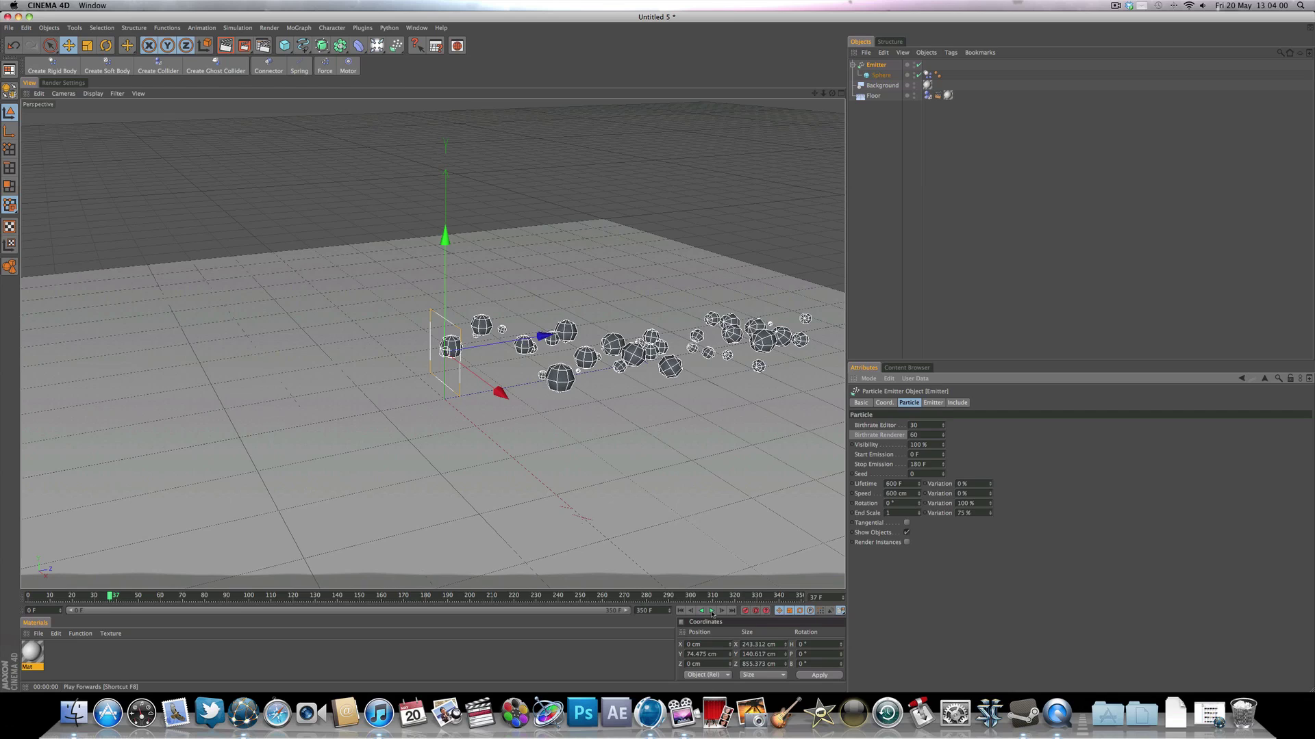
# Scale the emitted Sphere down uniformly to about 15.2 cm, then preview the simulation and return to the first frame
pyautogui.click(881, 75)
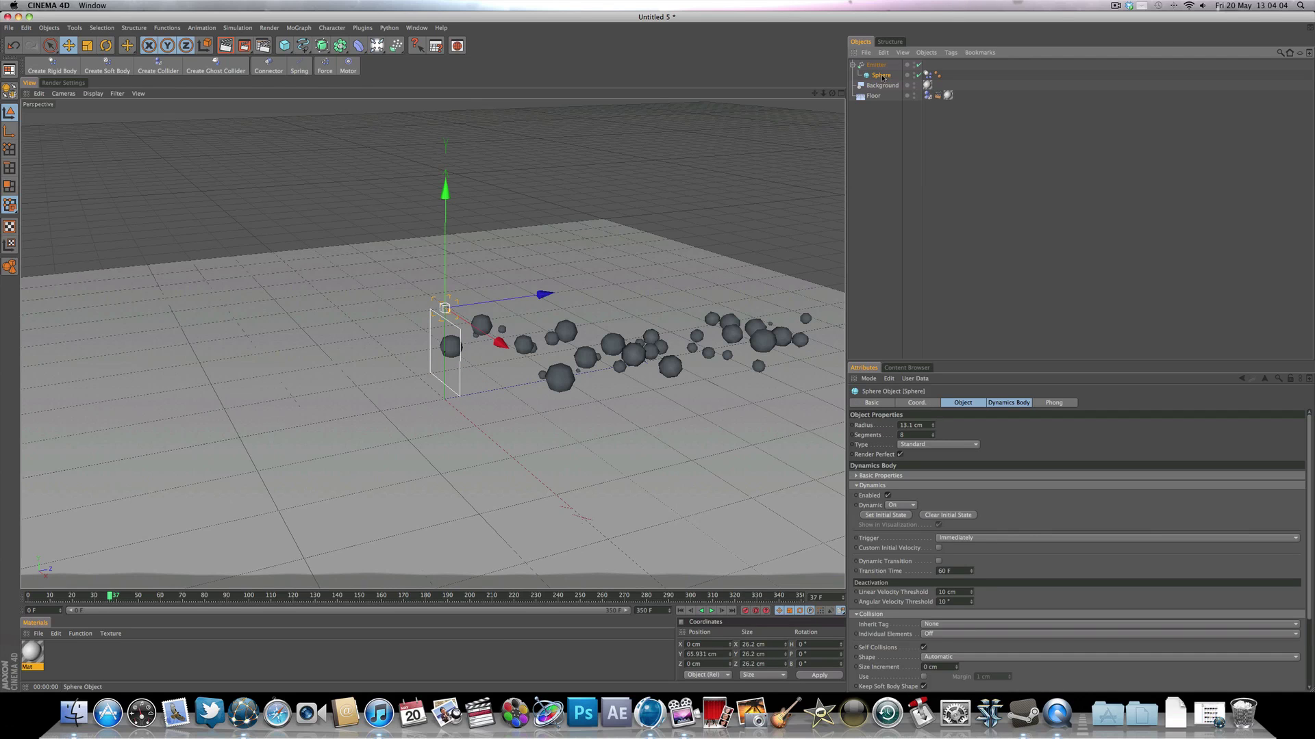
pyautogui.press('t')
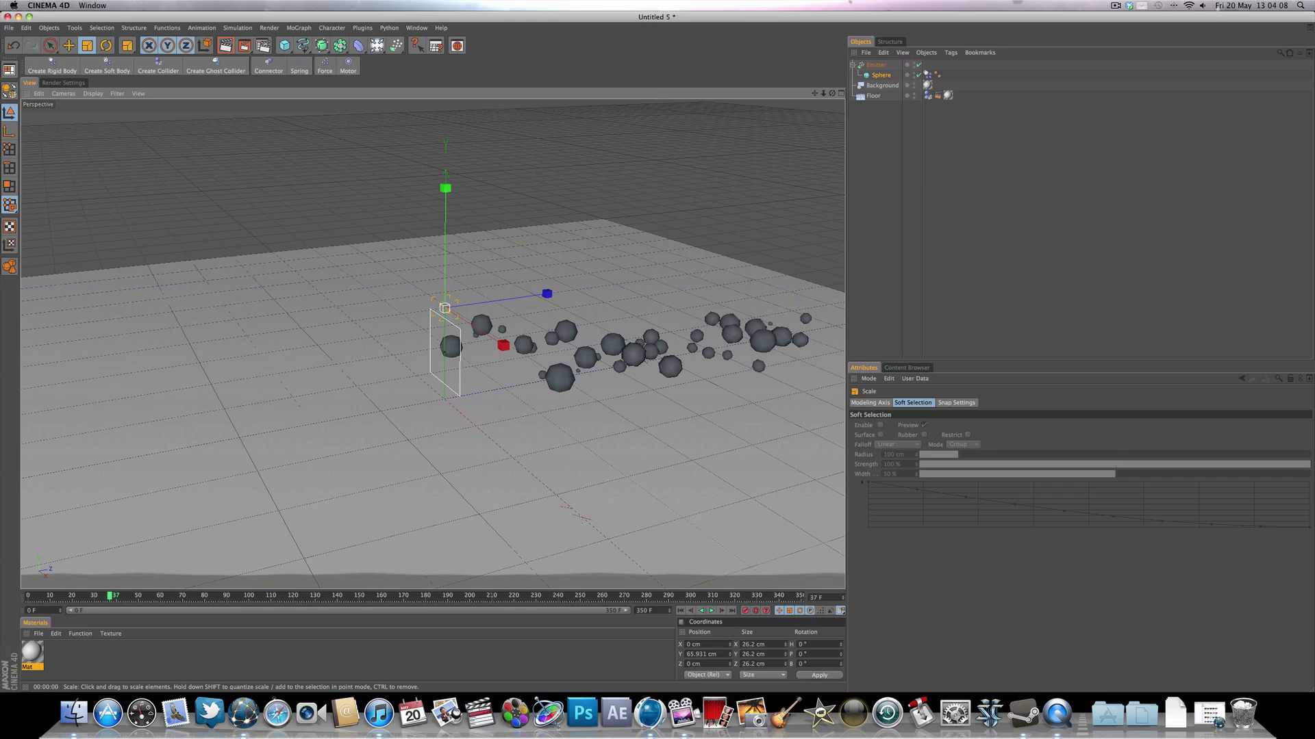
pyautogui.moveTo(445, 309); pyautogui.dragTo(427, 310)
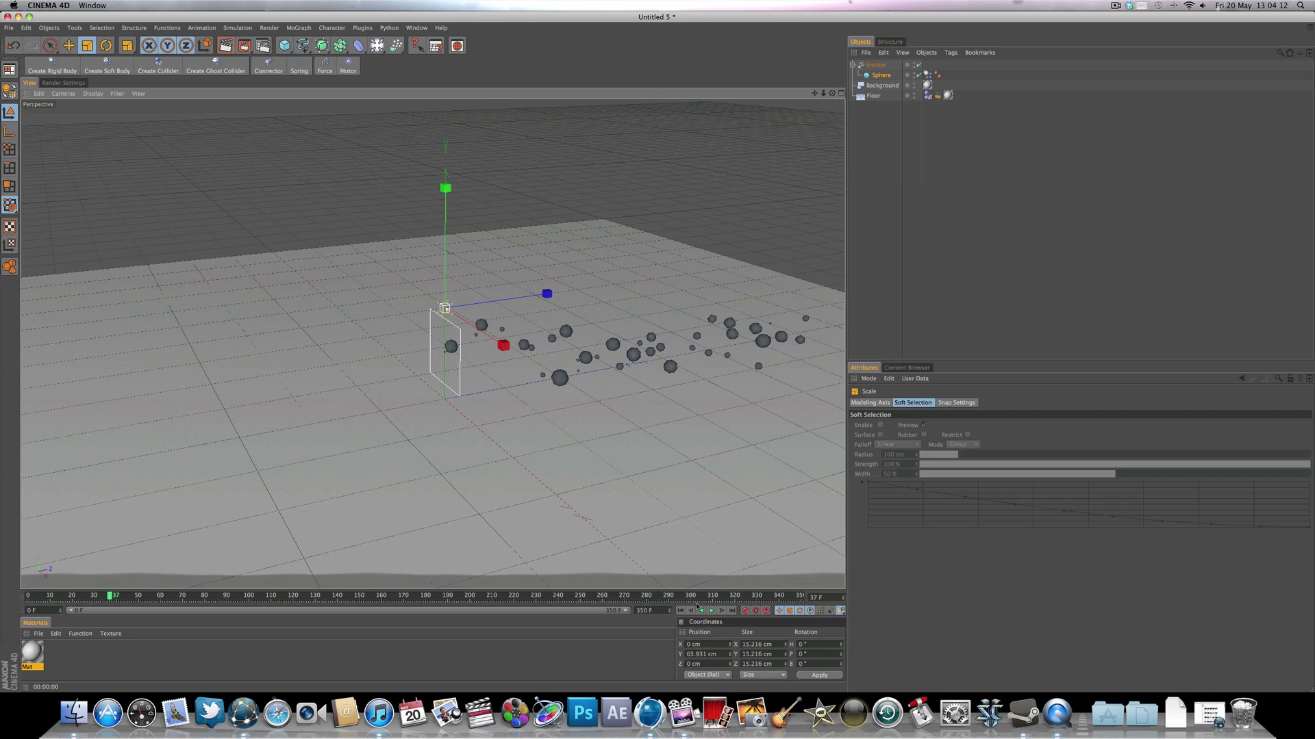
pyautogui.click(680, 610)
pyautogui.click(711, 610)
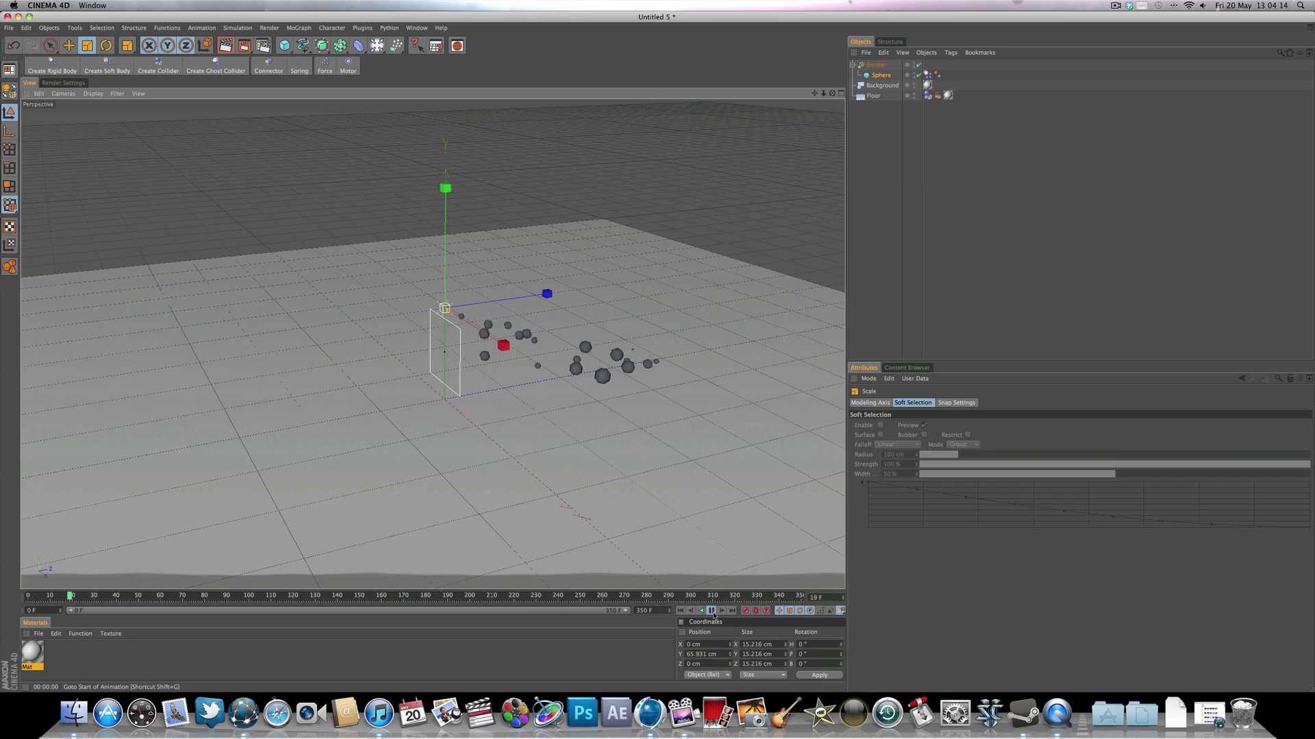
pyautogui.click(714, 615)
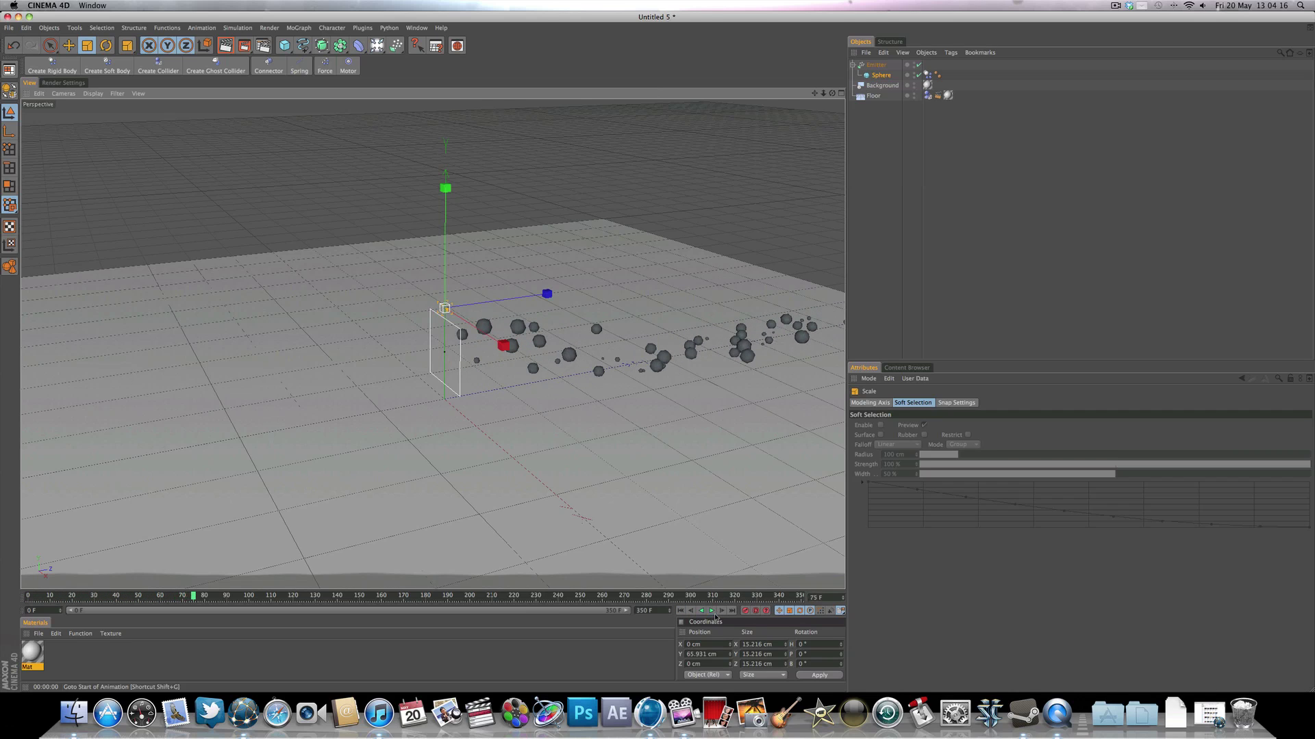
pyautogui.click(680, 611)
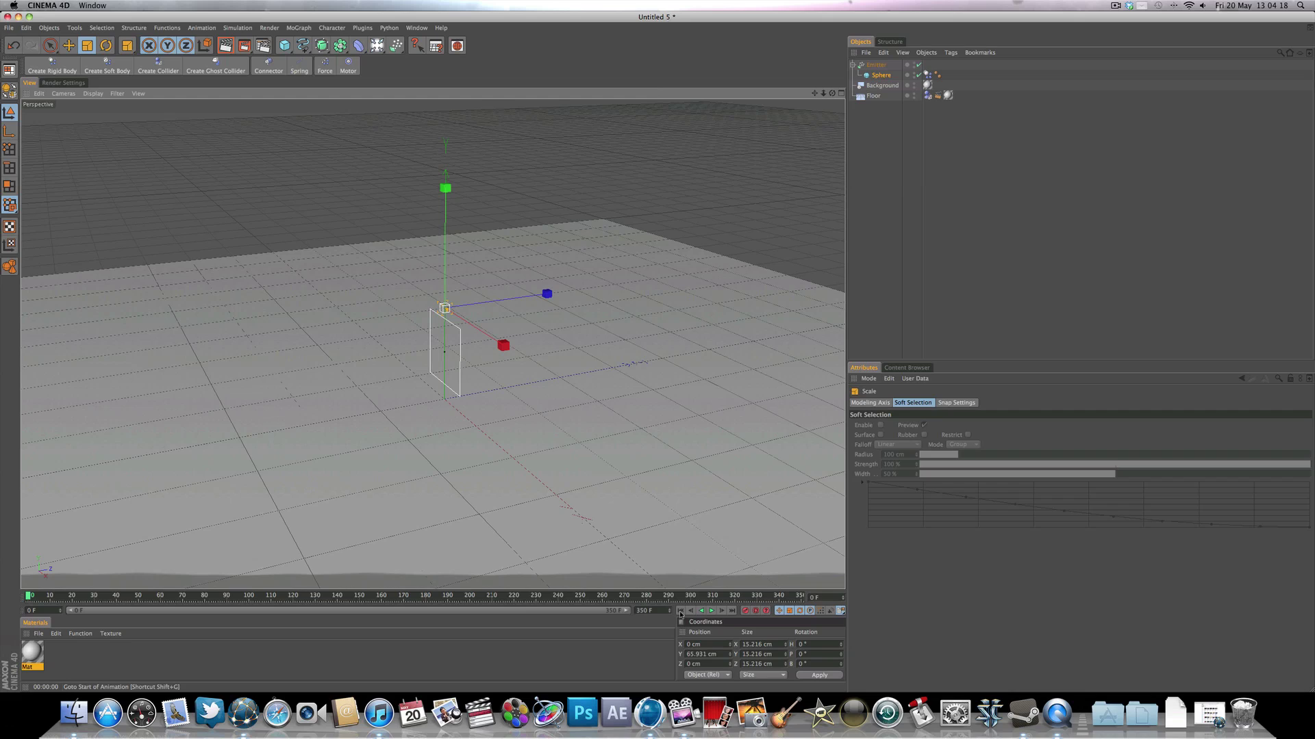
# Move the Emitter back along Z to about -306 cm and tilt its pitch to 45° so it fires upward
pyautogui.click(885, 66)
pyautogui.press('e')
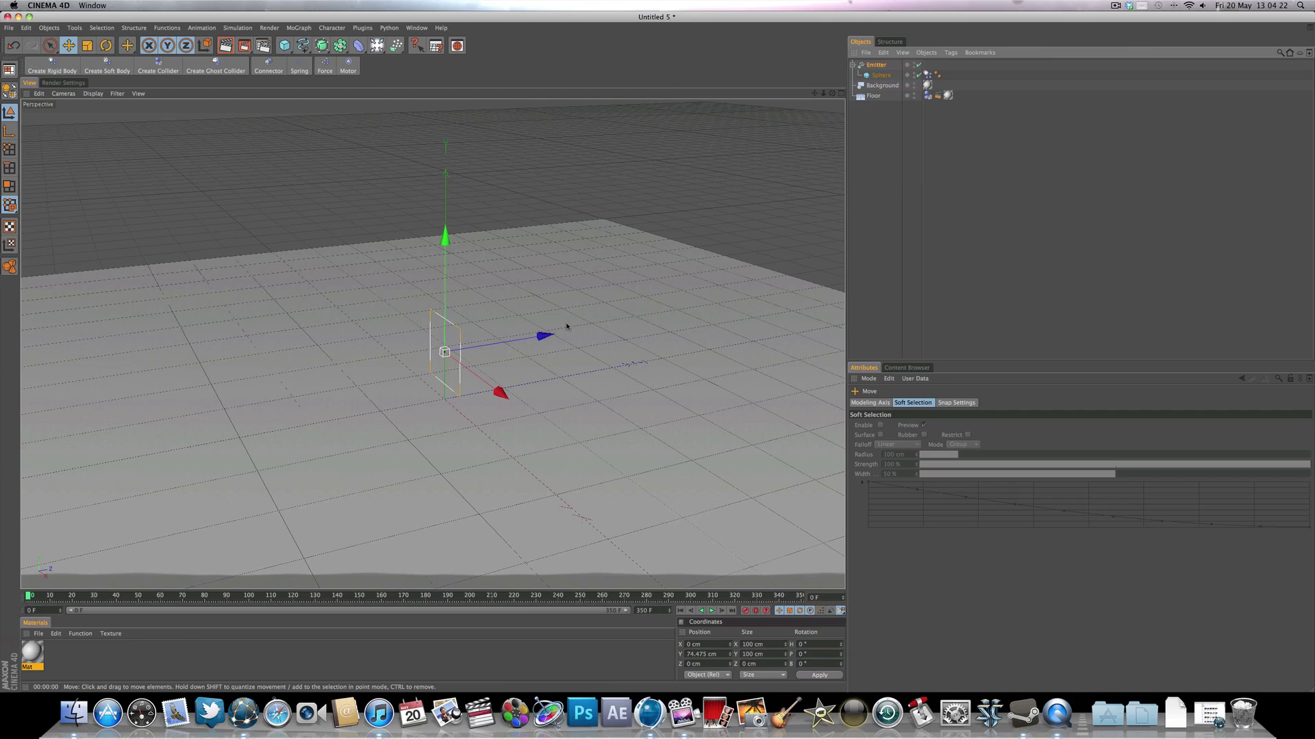
pyautogui.moveTo(547, 335); pyautogui.dragTo(339, 369)
pyautogui.press('r')
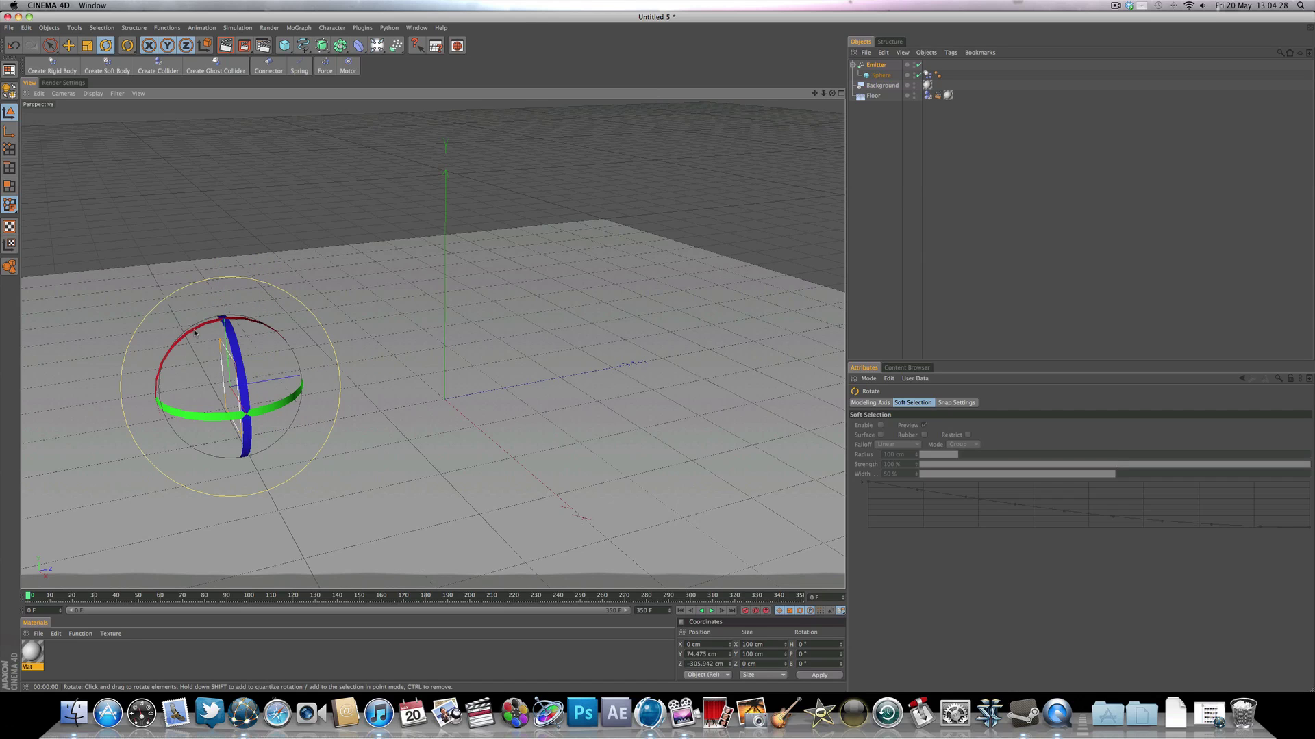
pyautogui.moveTo(191, 332); pyautogui.dragTo(168, 378)
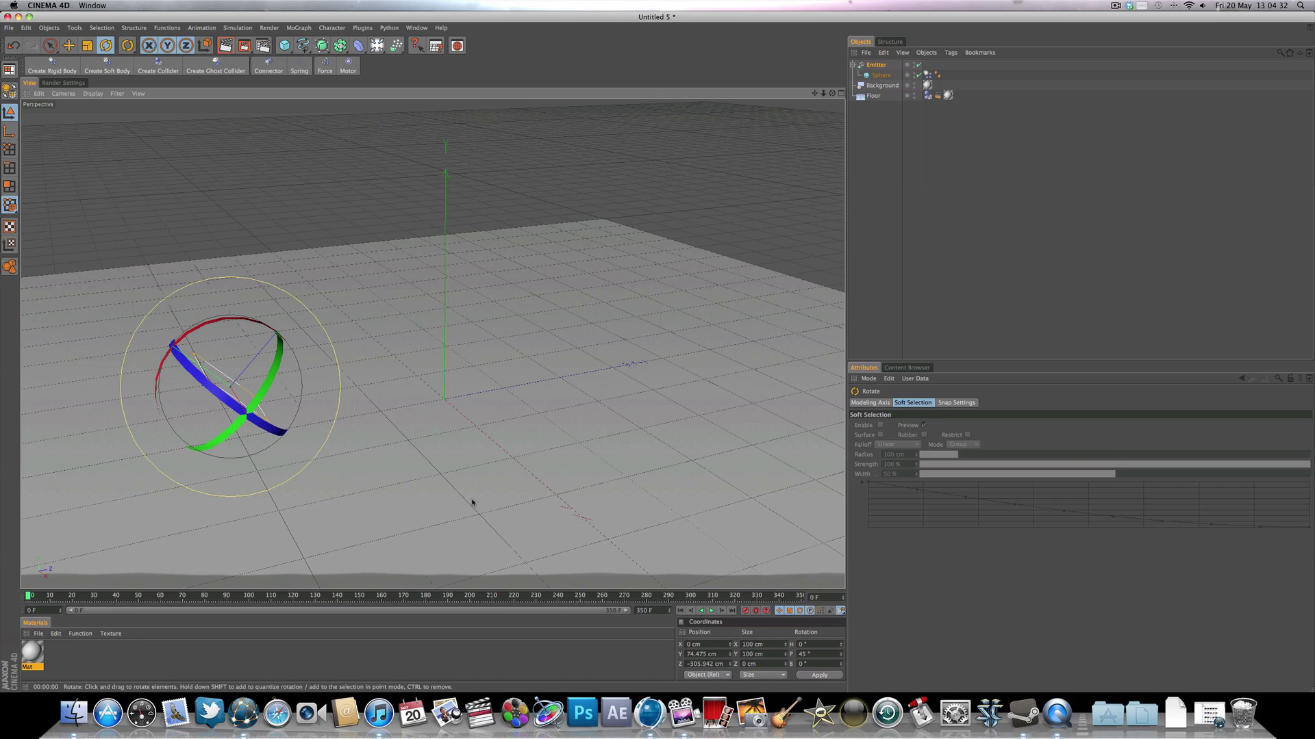
# Play the simulation twice to check the tilted emitter's particle arc, returning to the first frame each time
pyautogui.click(709, 611)
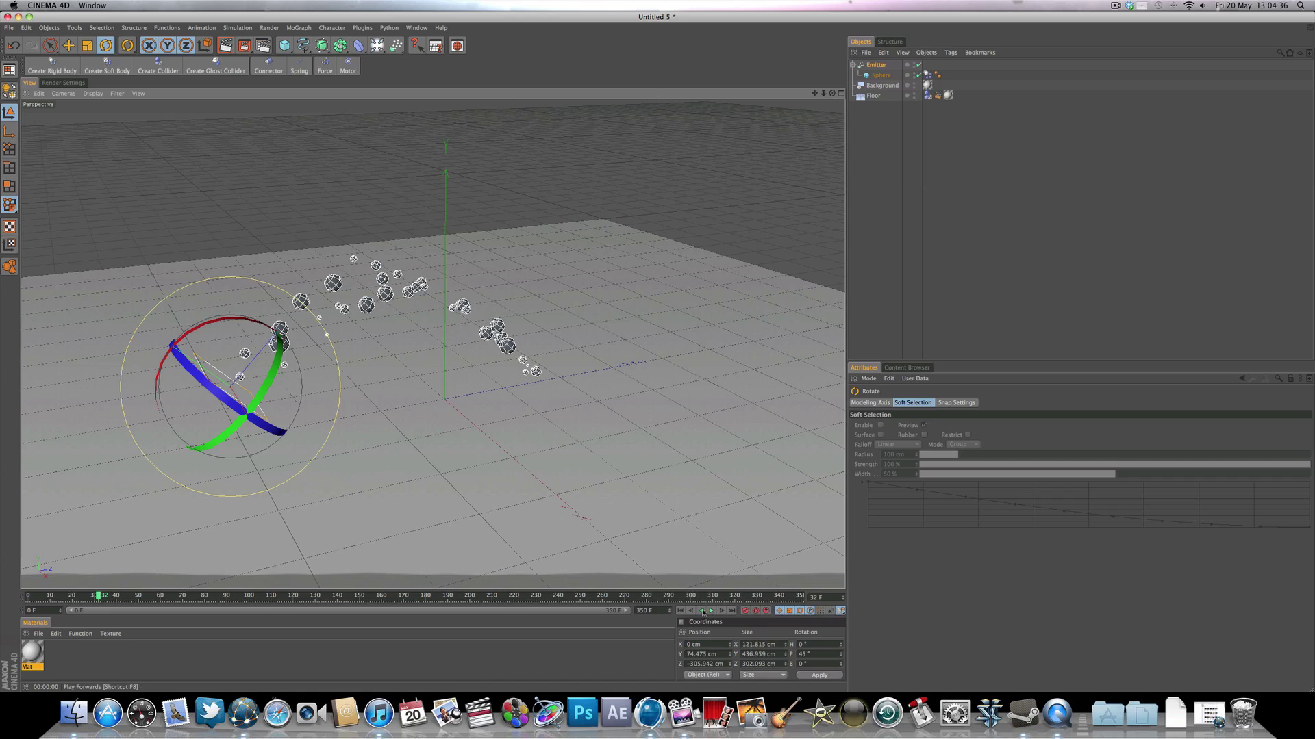
pyautogui.click(681, 611)
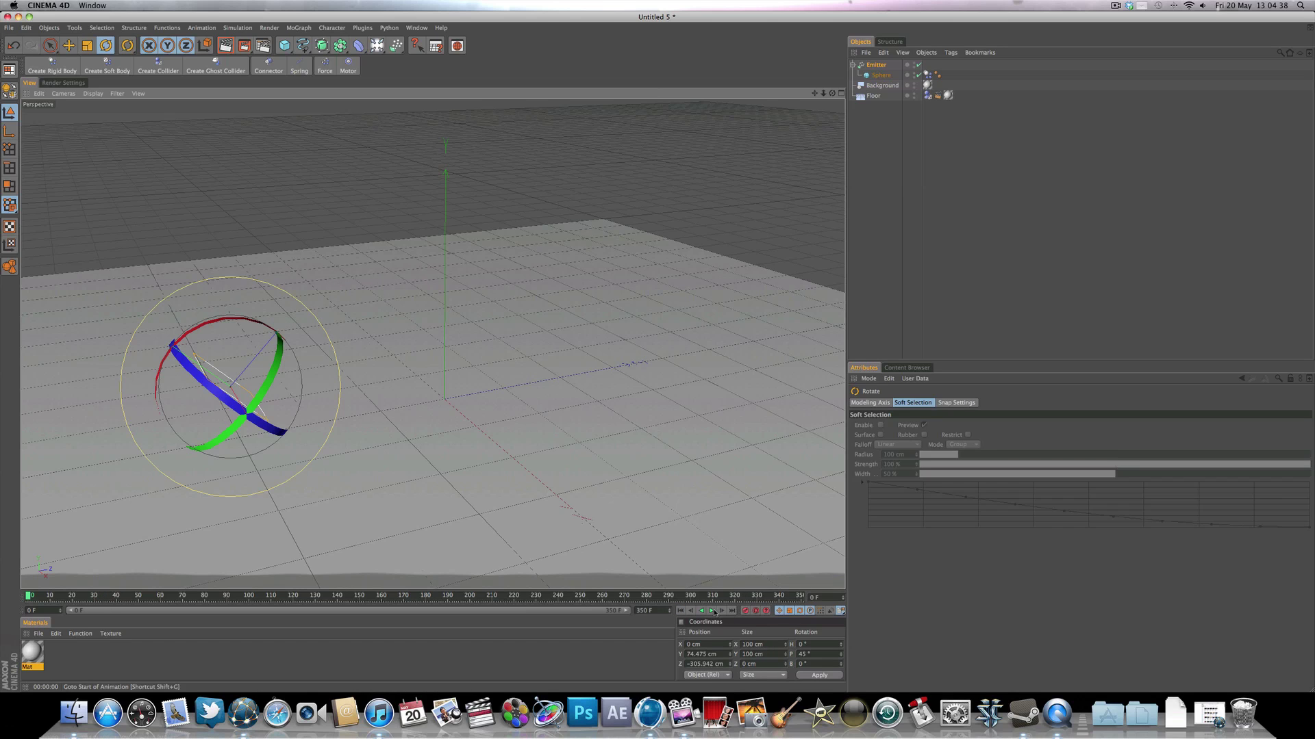
pyautogui.click(712, 611)
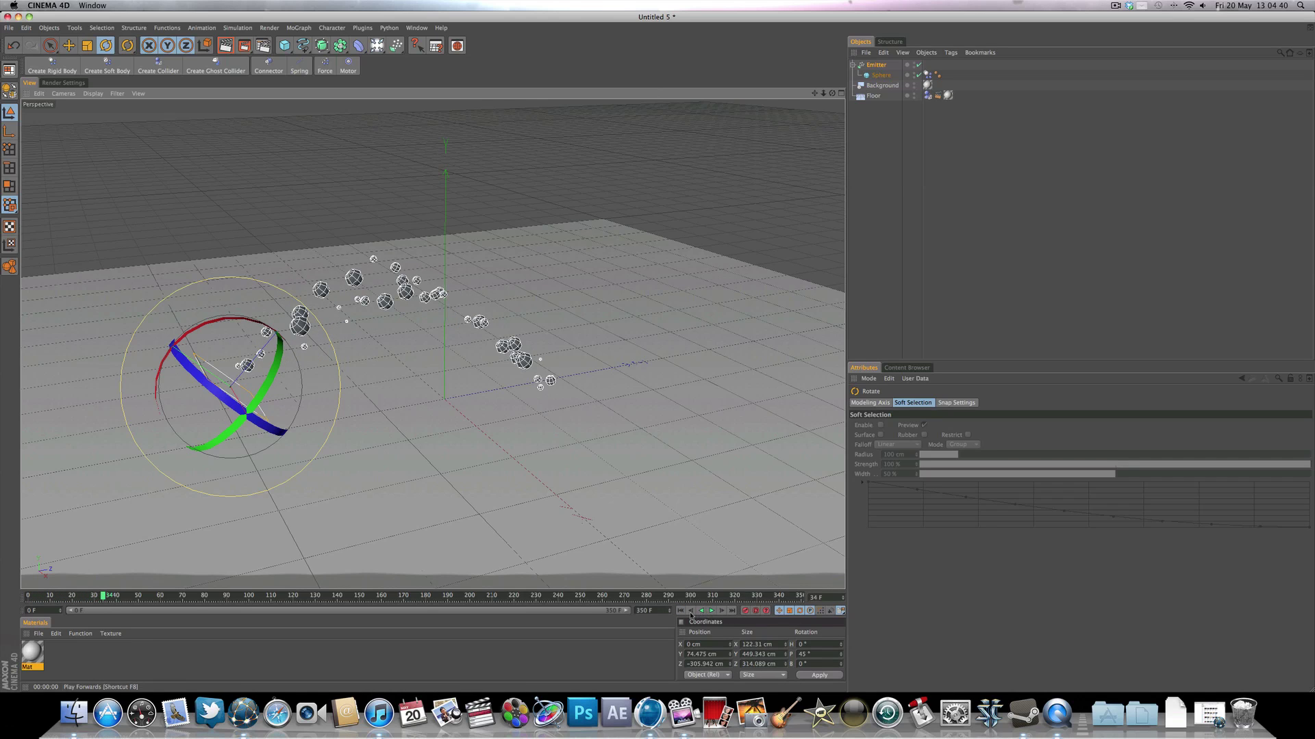
pyautogui.click(680, 611)
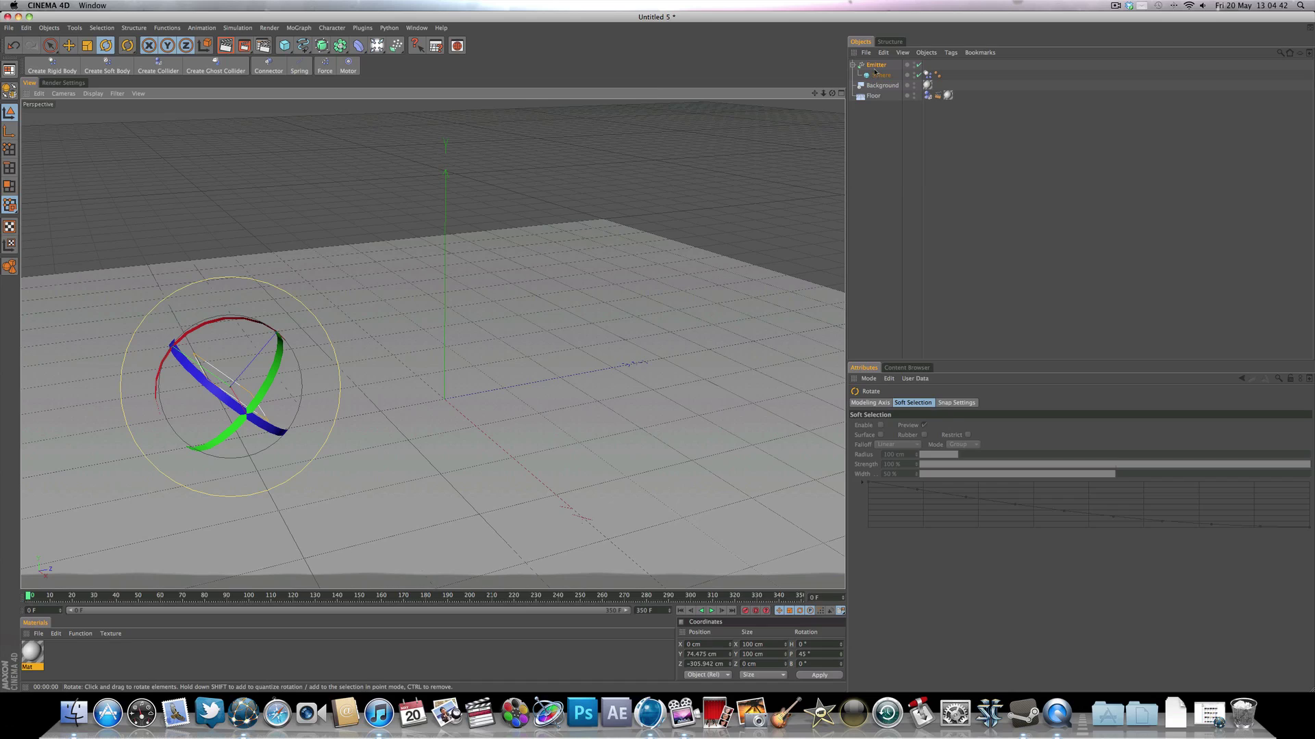
# Raise the Emitter's particle speed to 1000 cm and play the simulation, examining the arc from the side
pyautogui.click(875, 67)
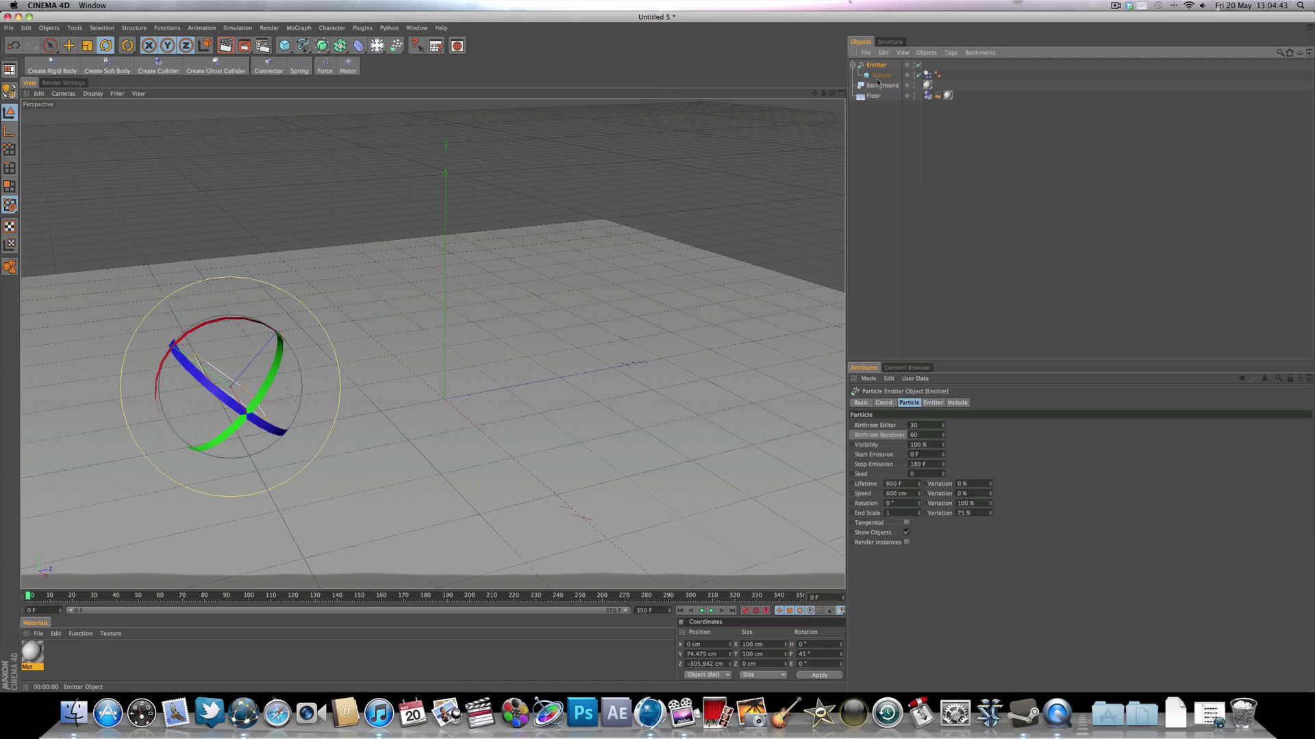
pyautogui.click(897, 494)
pyautogui.write('1000')
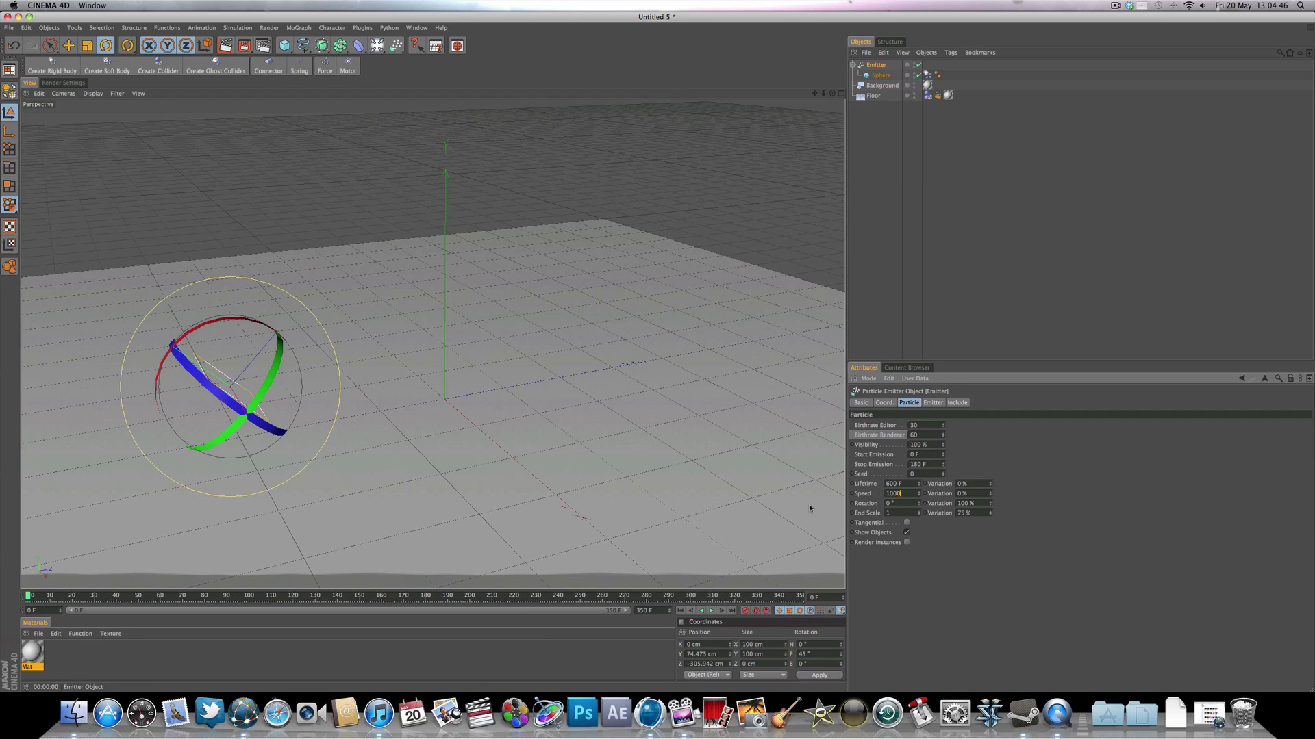
pyautogui.press('Return')
pyautogui.click(711, 611)
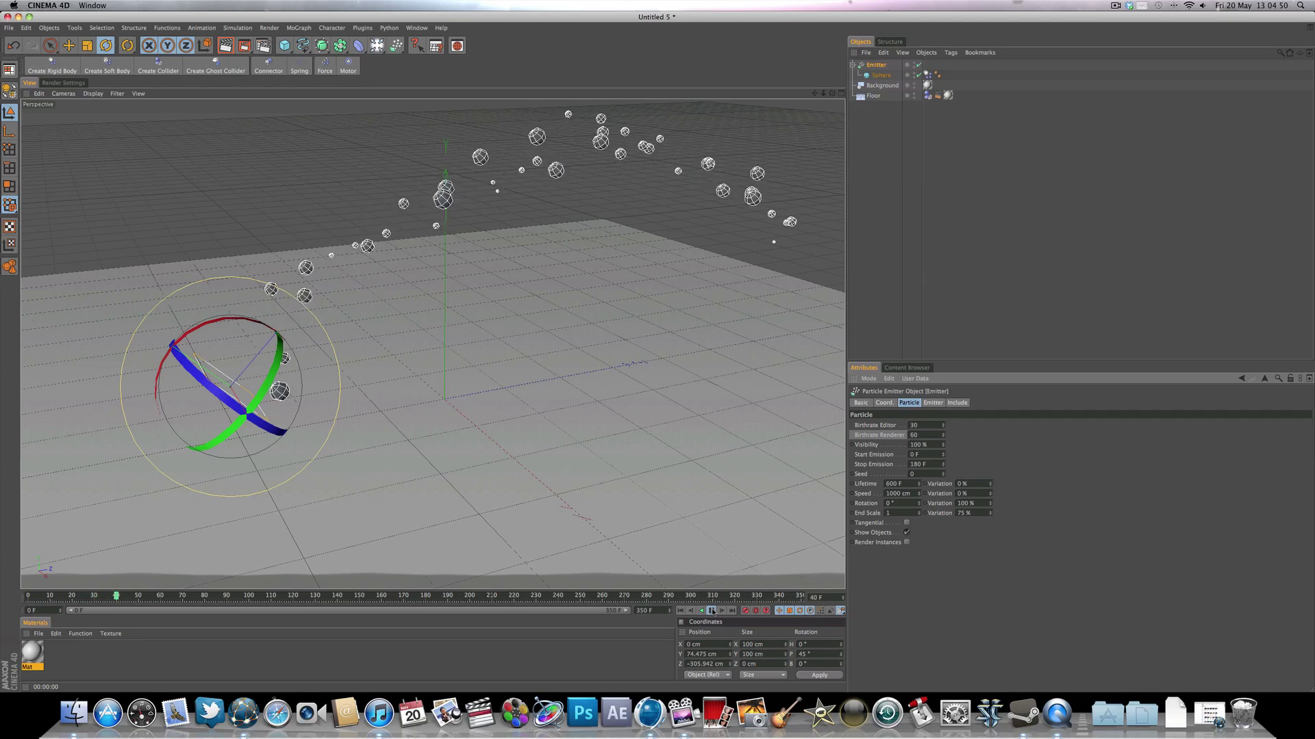
pyautogui.keyDown('alt'); pyautogui.moveTo(727, 464); pyautogui.dragTo(628, 373); pyautogui.keyUp('alt')
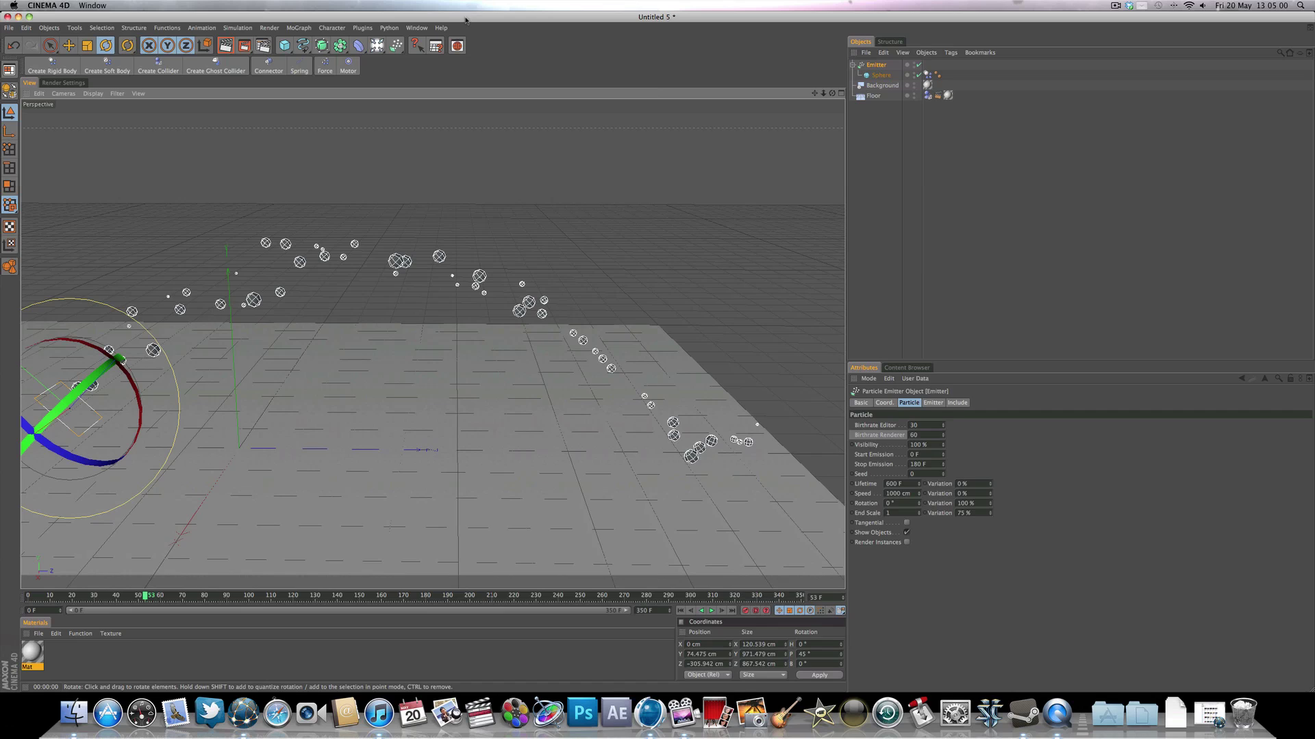
# Add an Attractor and move it to about 677 cm along Z and 248 cm up in Y, near the arc's far end
pyautogui.click(397, 46)
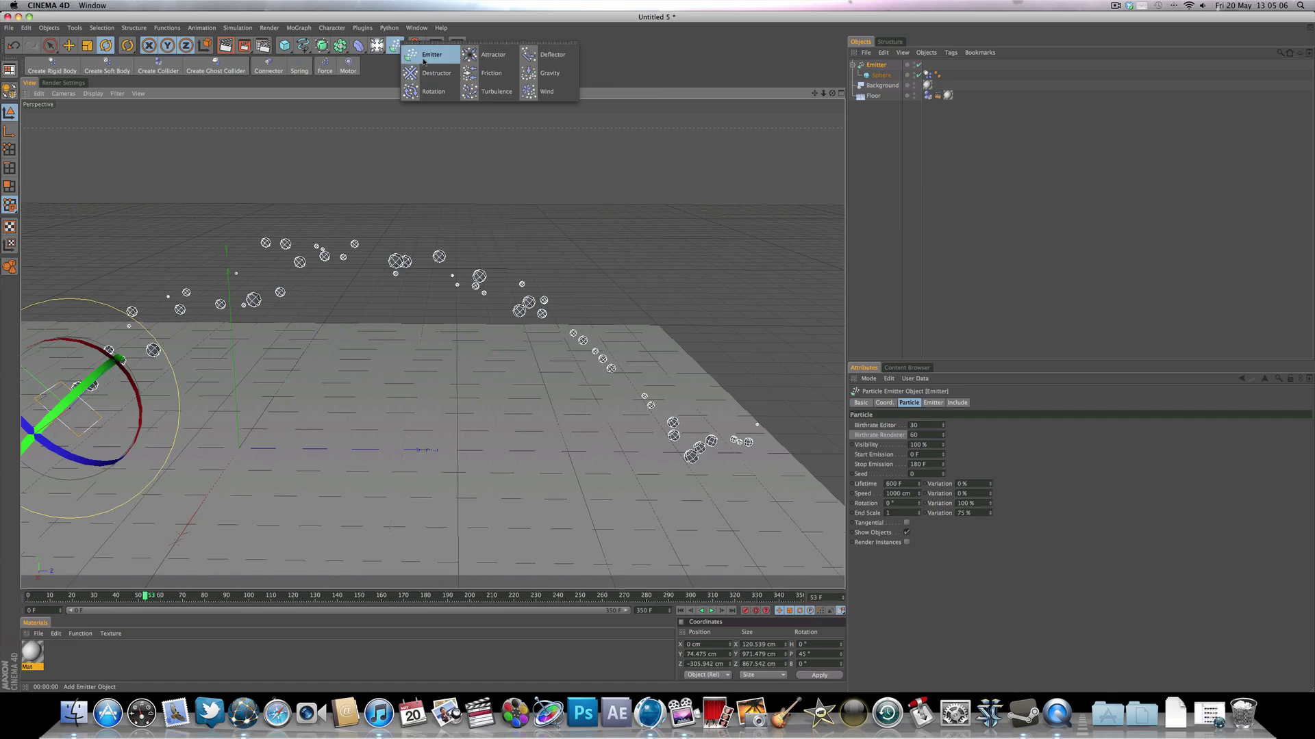
pyautogui.click(488, 54)
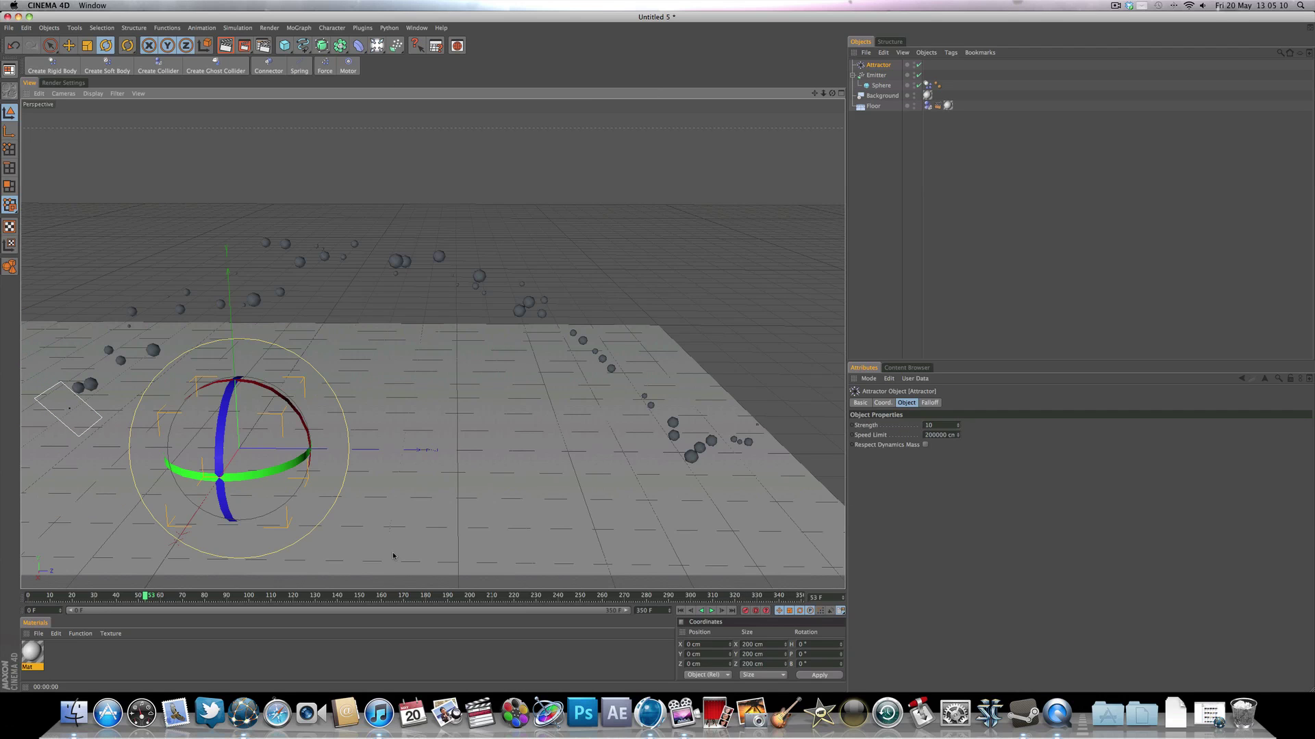
pyautogui.press('e')
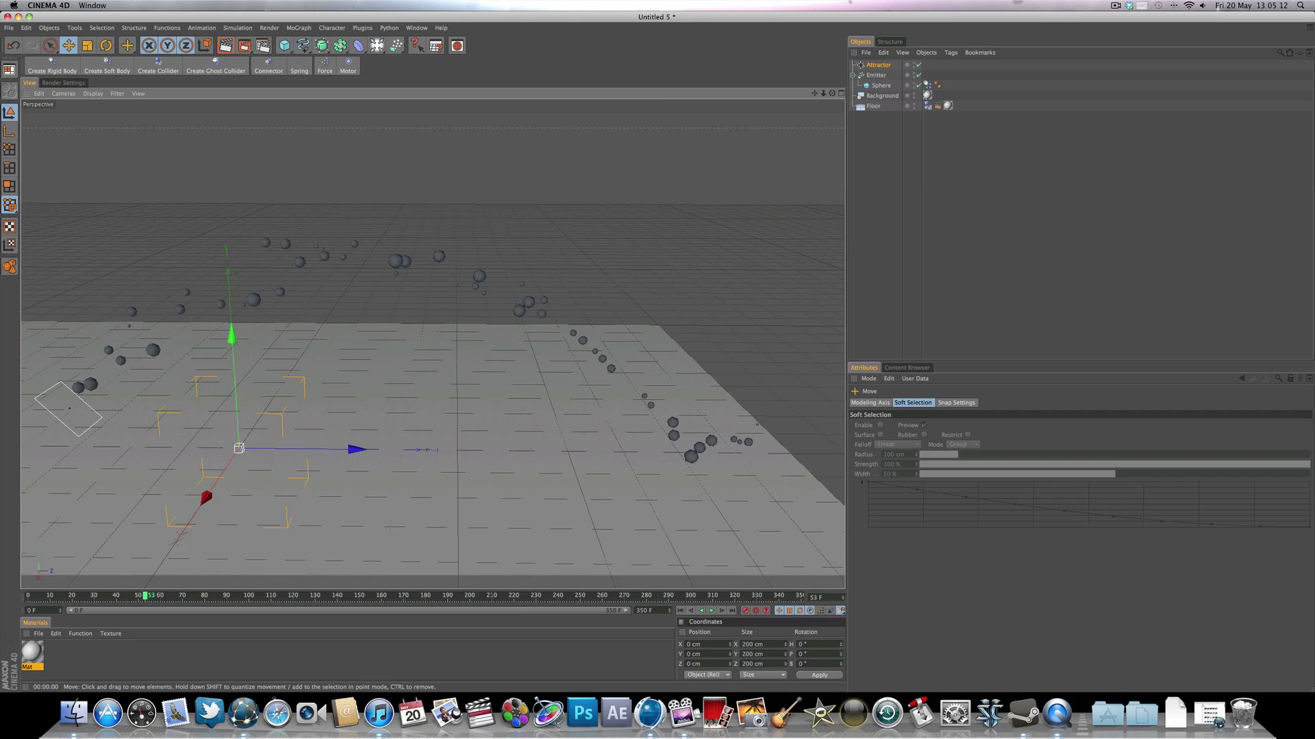
pyautogui.moveTo(332, 452); pyautogui.dragTo(705, 455)
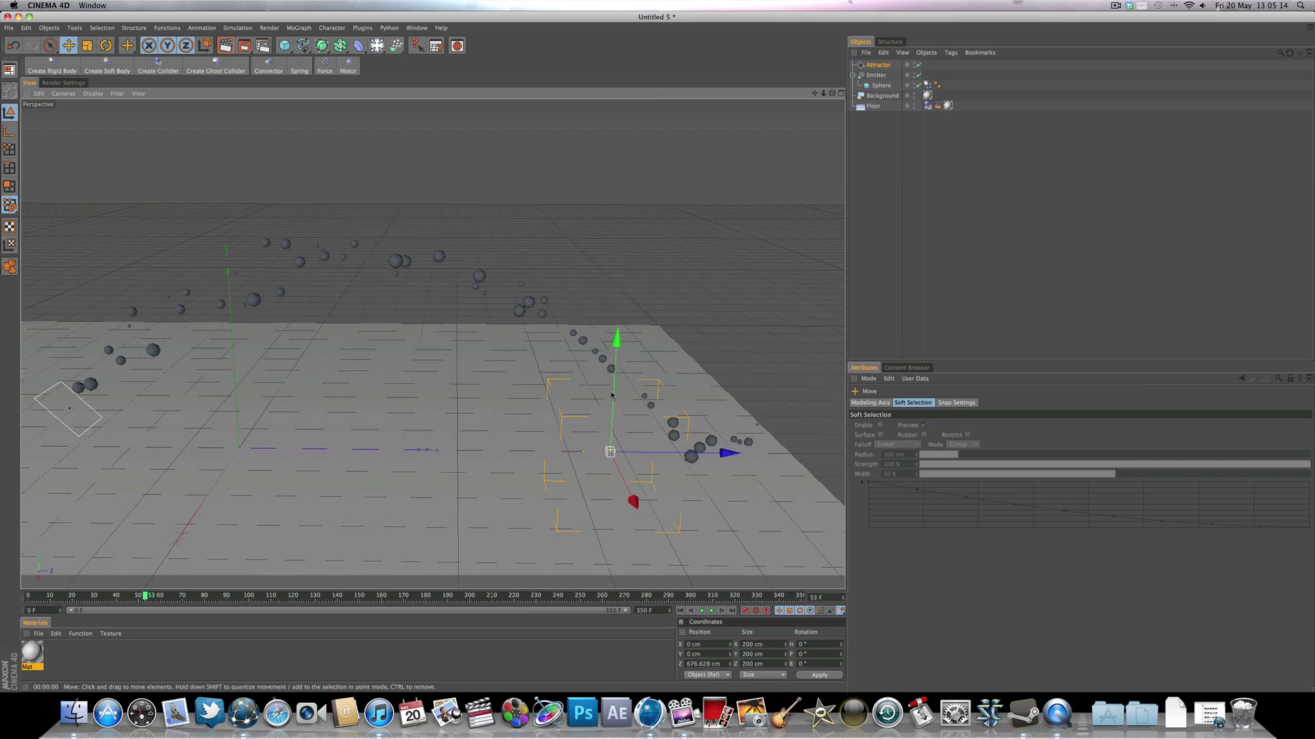
pyautogui.moveTo(610, 452); pyautogui.dragTo(617, 317)
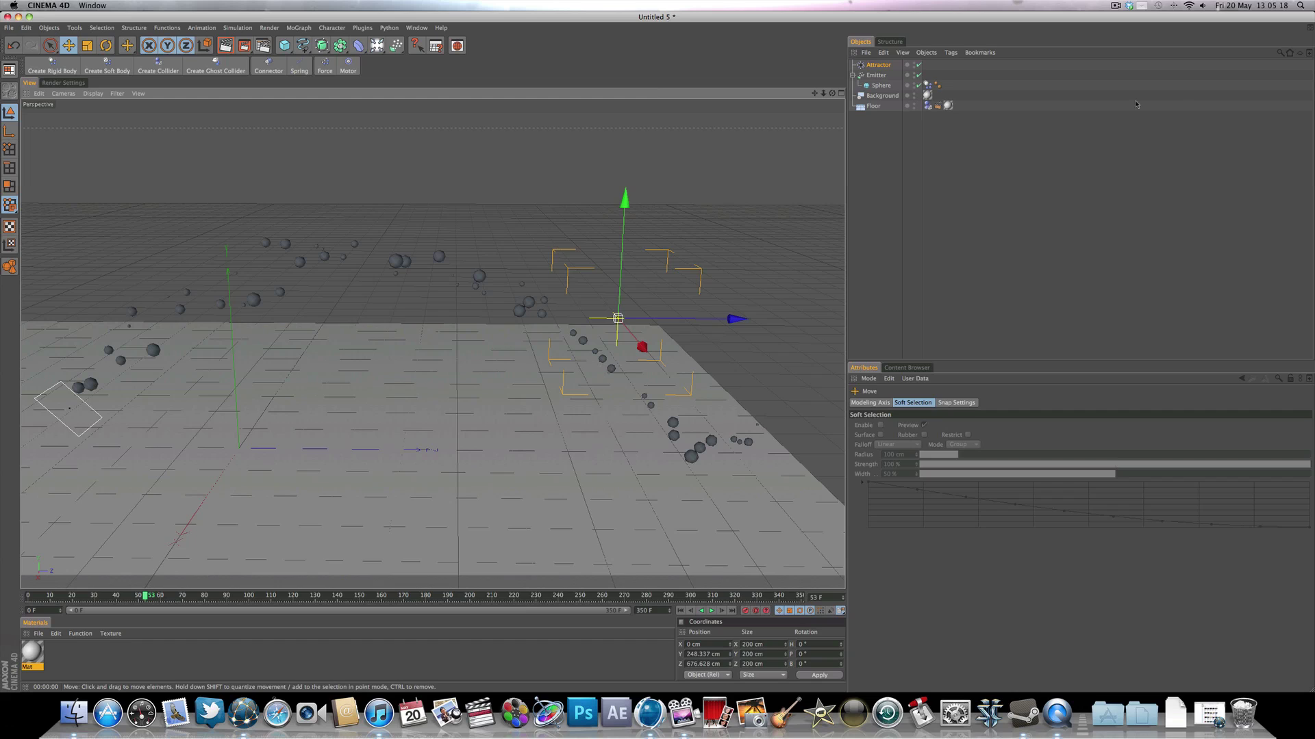
# Give the Attractor a Sphere falloff shape and enlarge the falloff scale to 512%
pyautogui.click(885, 66)
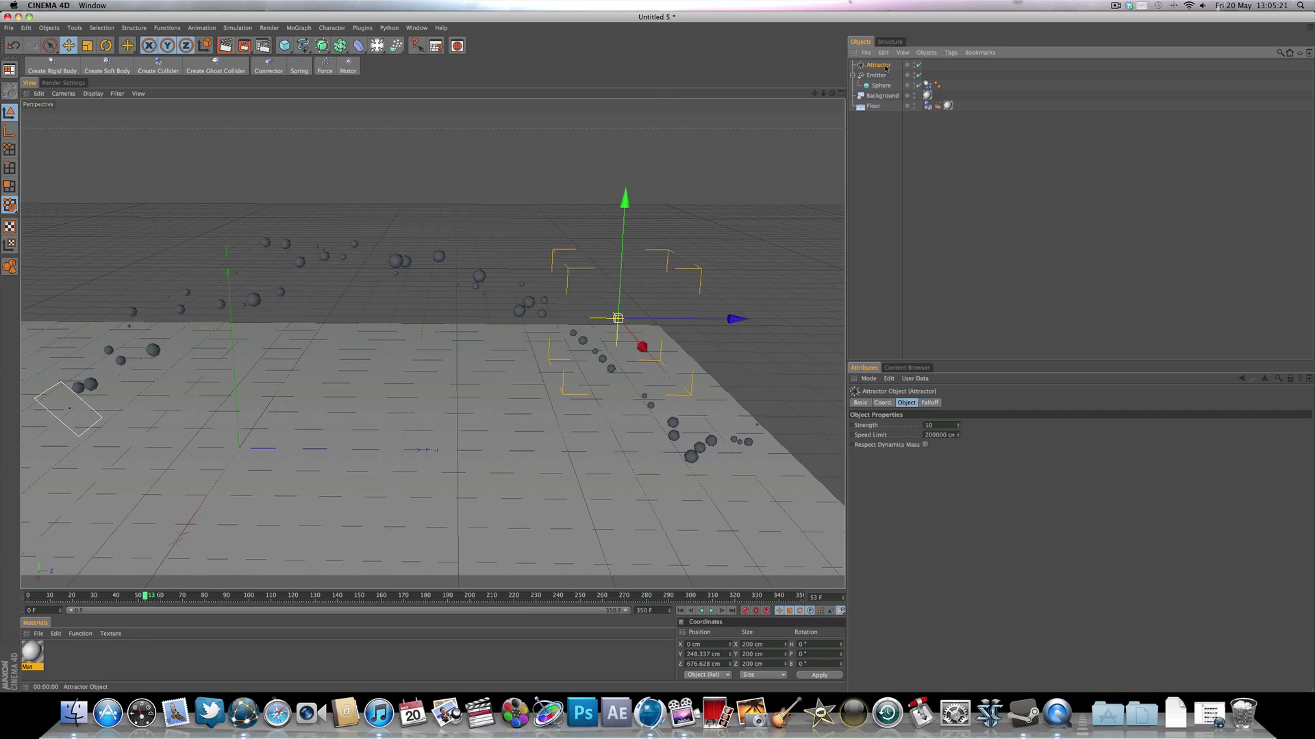
pyautogui.click(932, 403)
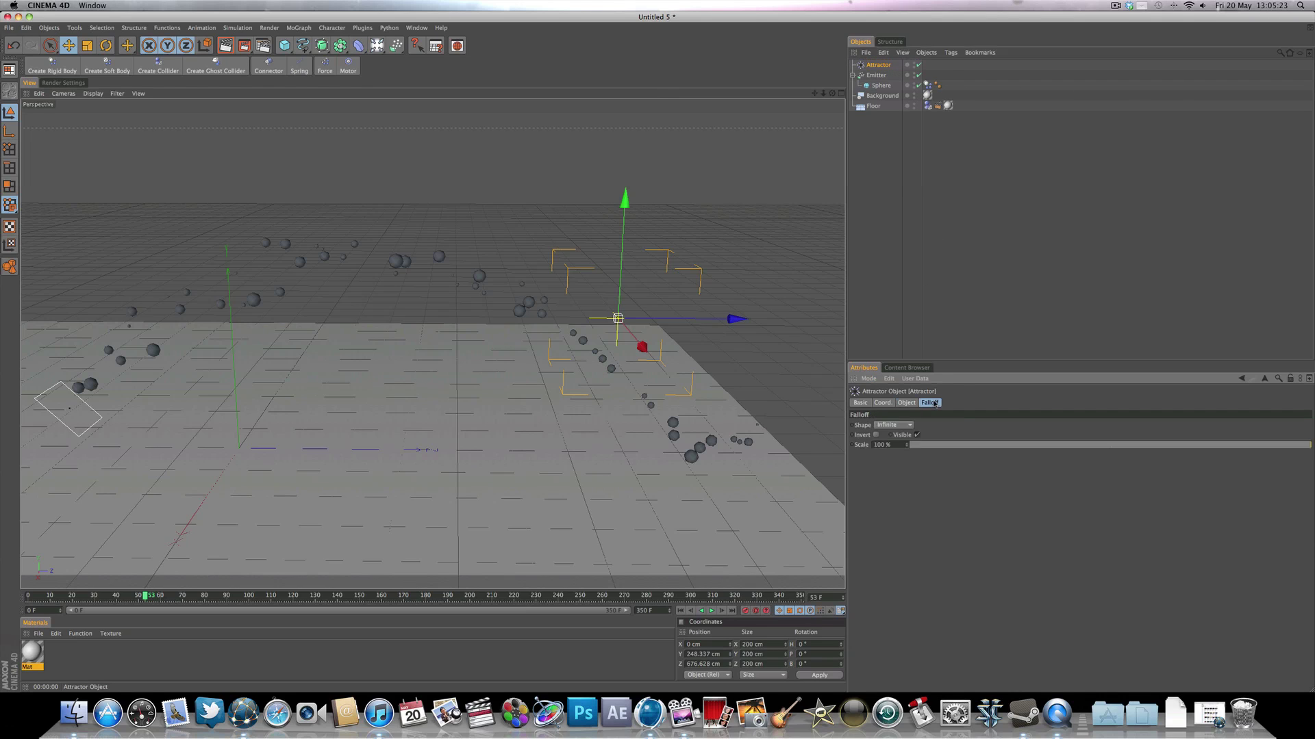
pyautogui.click(901, 426)
pyautogui.click(905, 507)
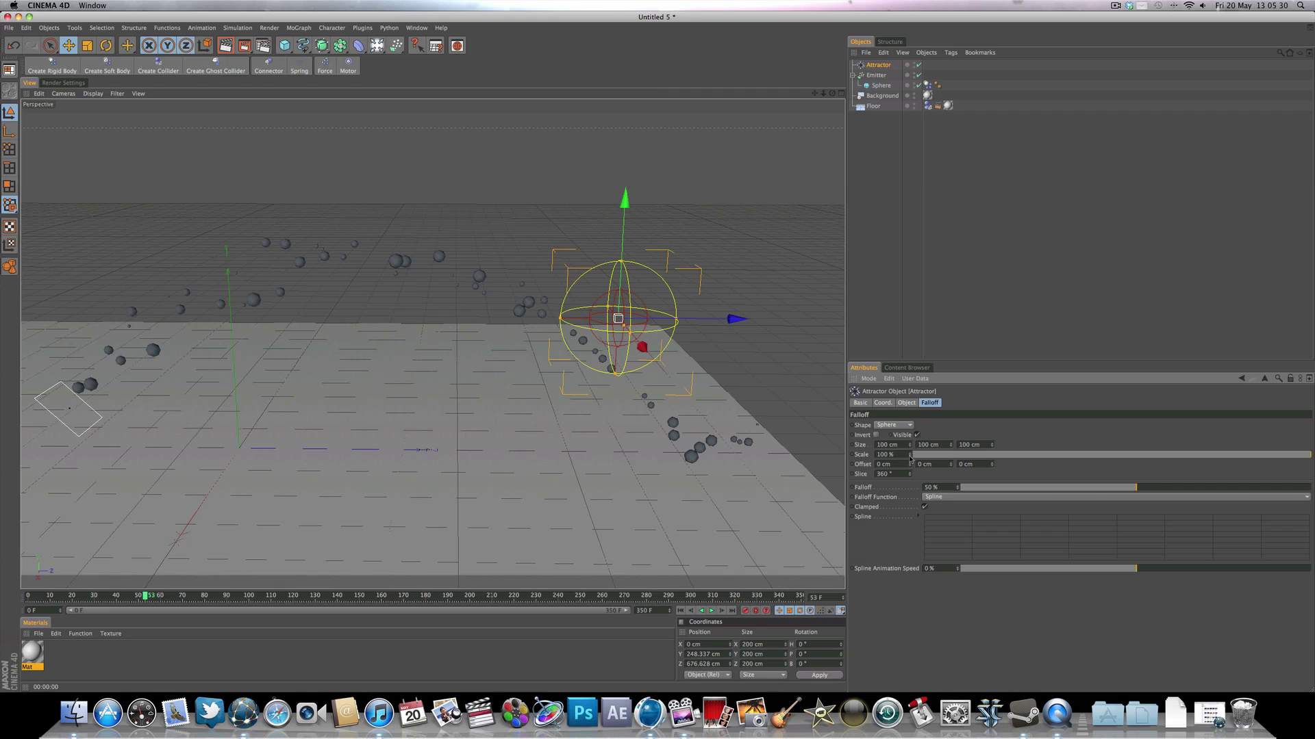
pyautogui.moveTo(909, 455); pyautogui.dragTo(939, 396)
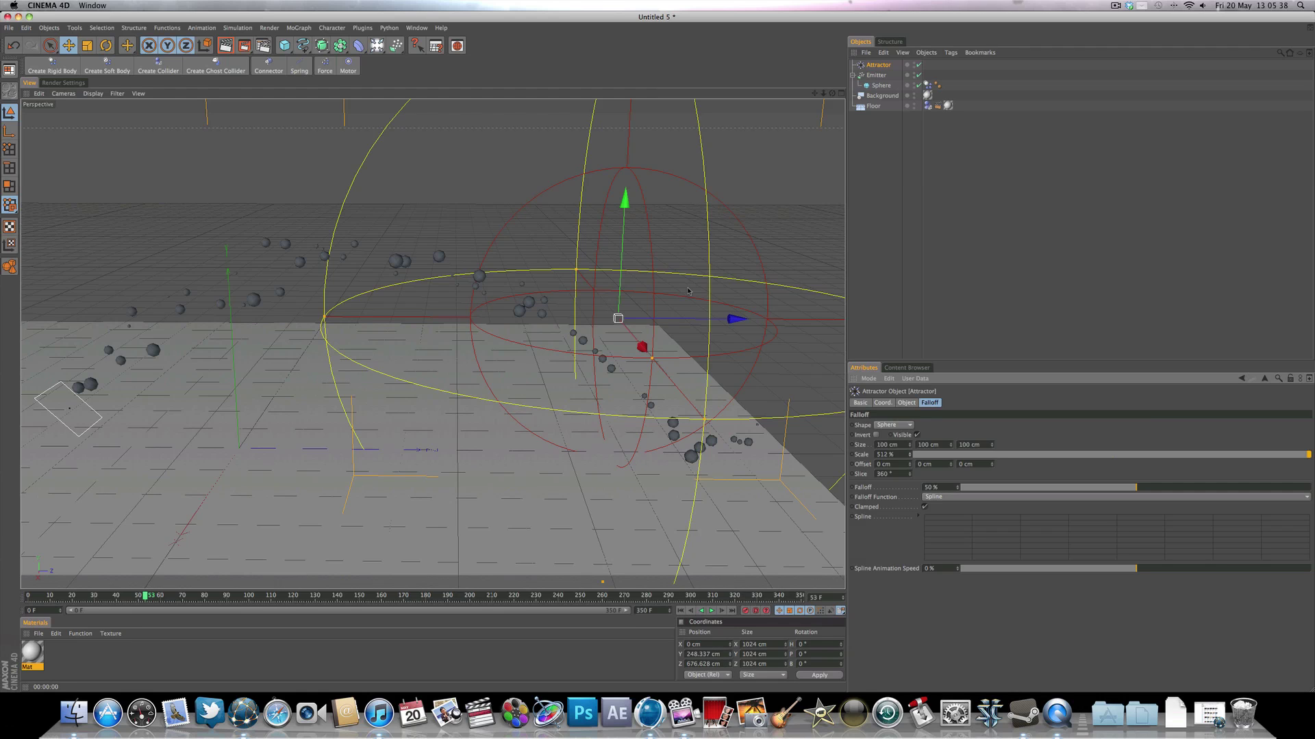
pyautogui.press('e')
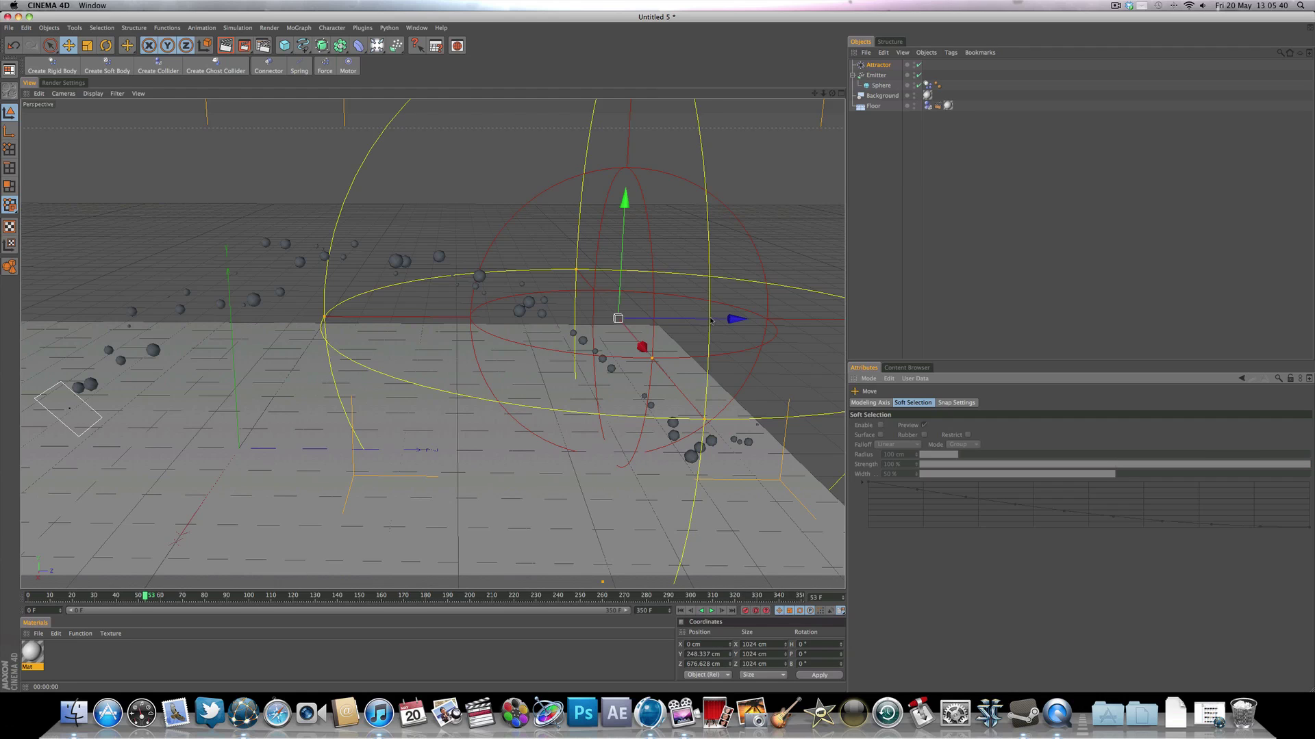
# Move the Attractor farther along Z to about 782 cm and play the simulation, returning to the first frame
pyautogui.moveTo(710, 320); pyautogui.dragTo(772, 319)
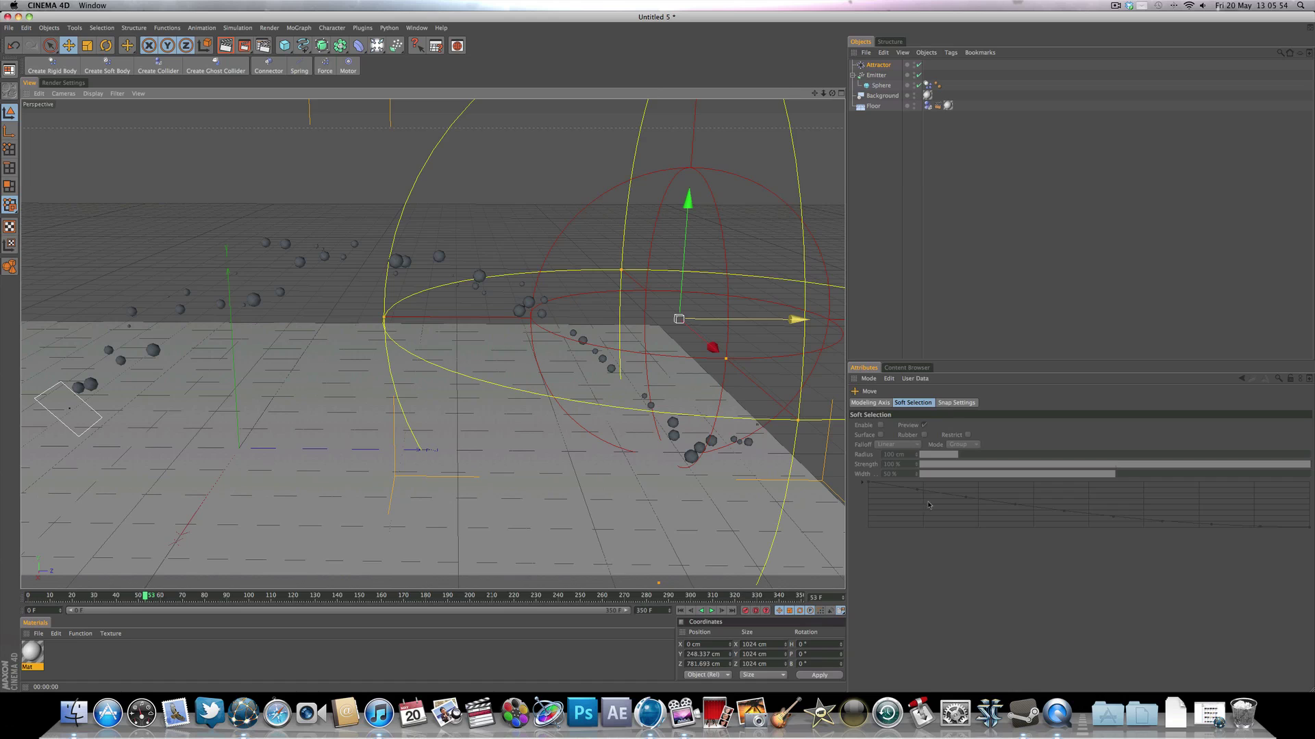
pyautogui.click(681, 610)
pyautogui.click(711, 611)
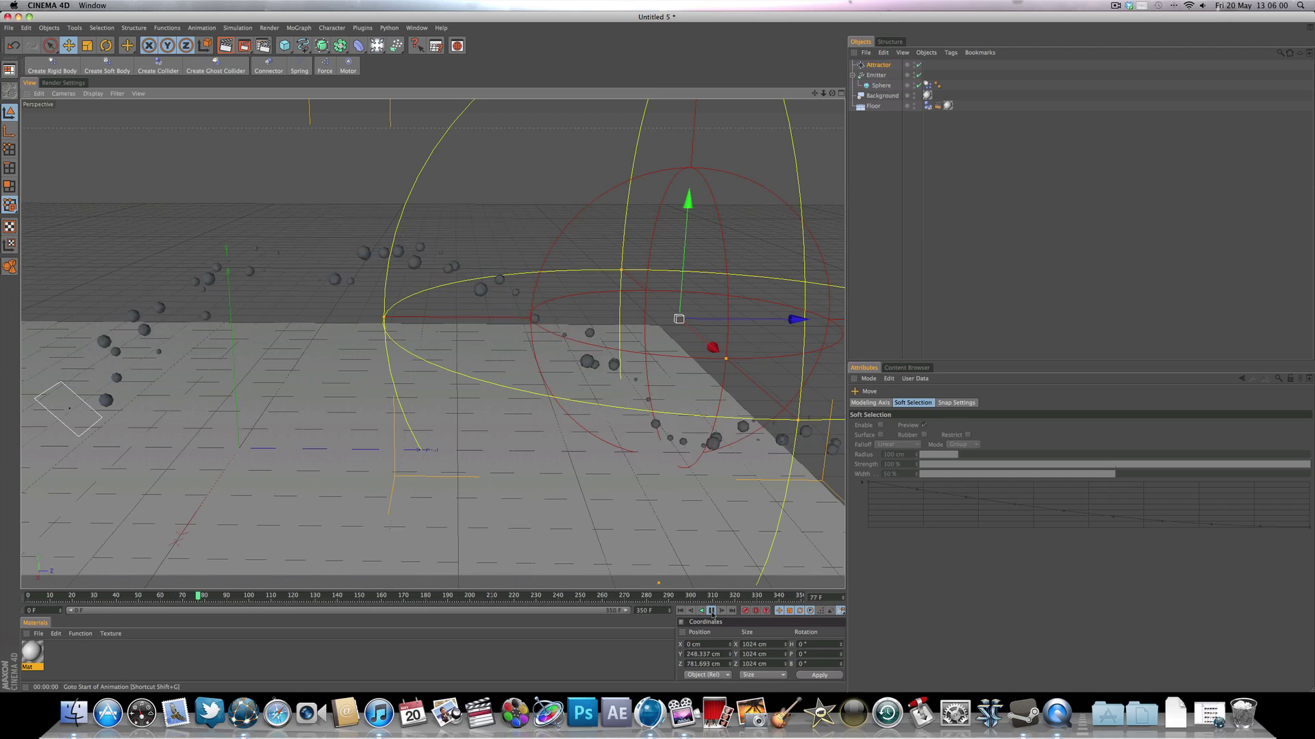
pyautogui.click(712, 610)
pyautogui.click(681, 611)
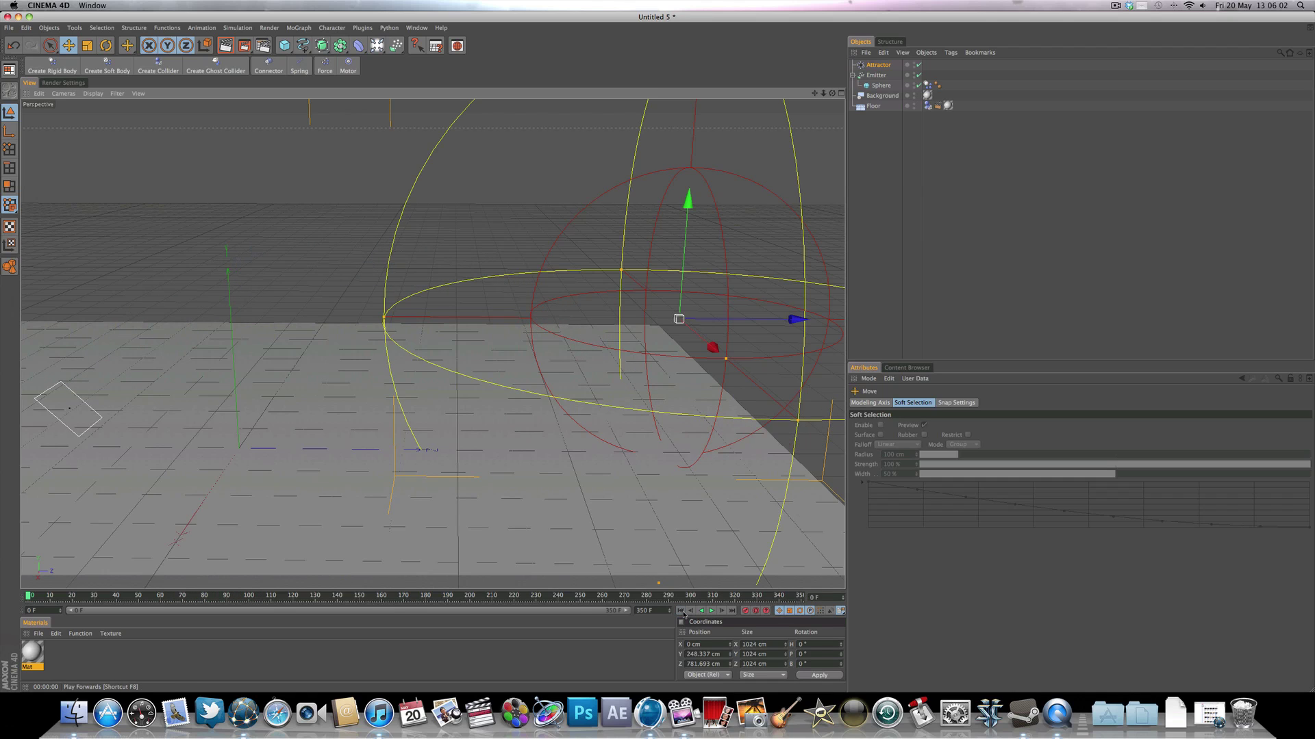
# Set the Attractor's speed limit to 350 cm and play the simulation, returning to the first frame
pyautogui.click(879, 65)
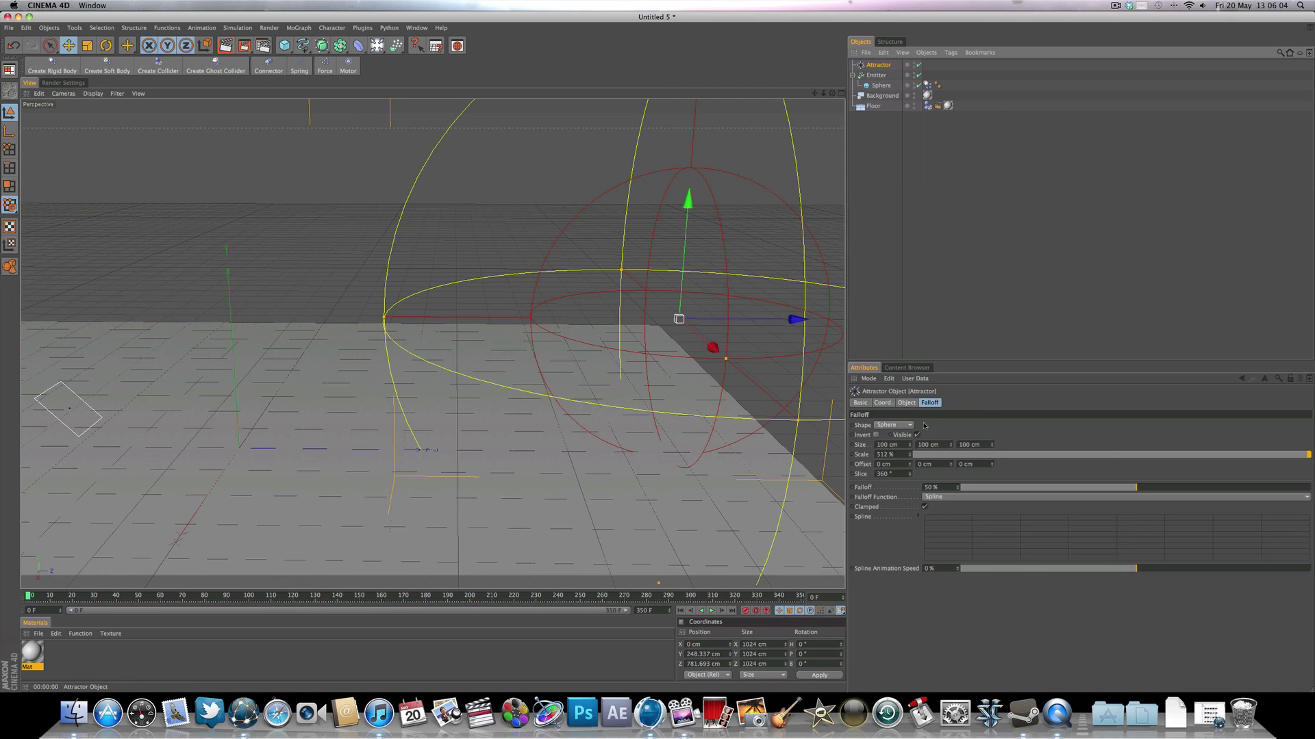
pyautogui.click(907, 404)
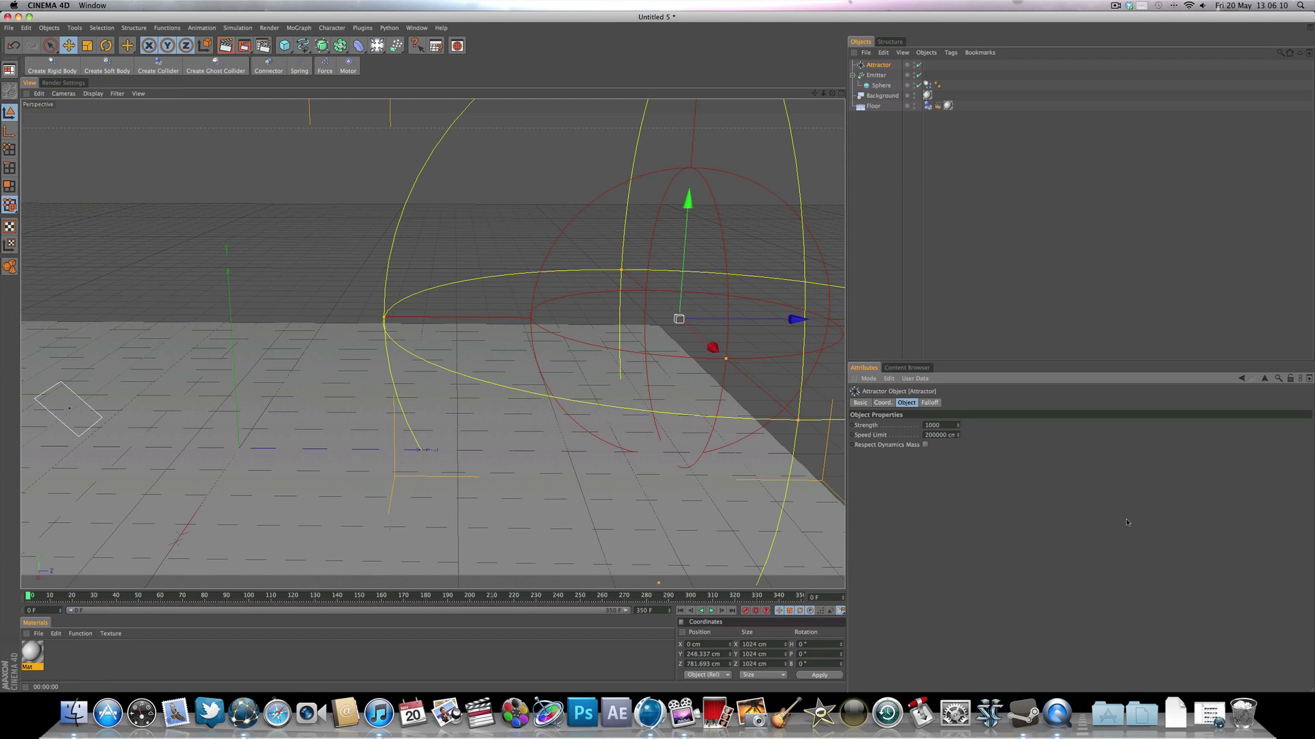
pyautogui.doubleClick(939, 435)
pyautogui.write('350')
pyautogui.click(948, 426)
pyautogui.click(712, 611)
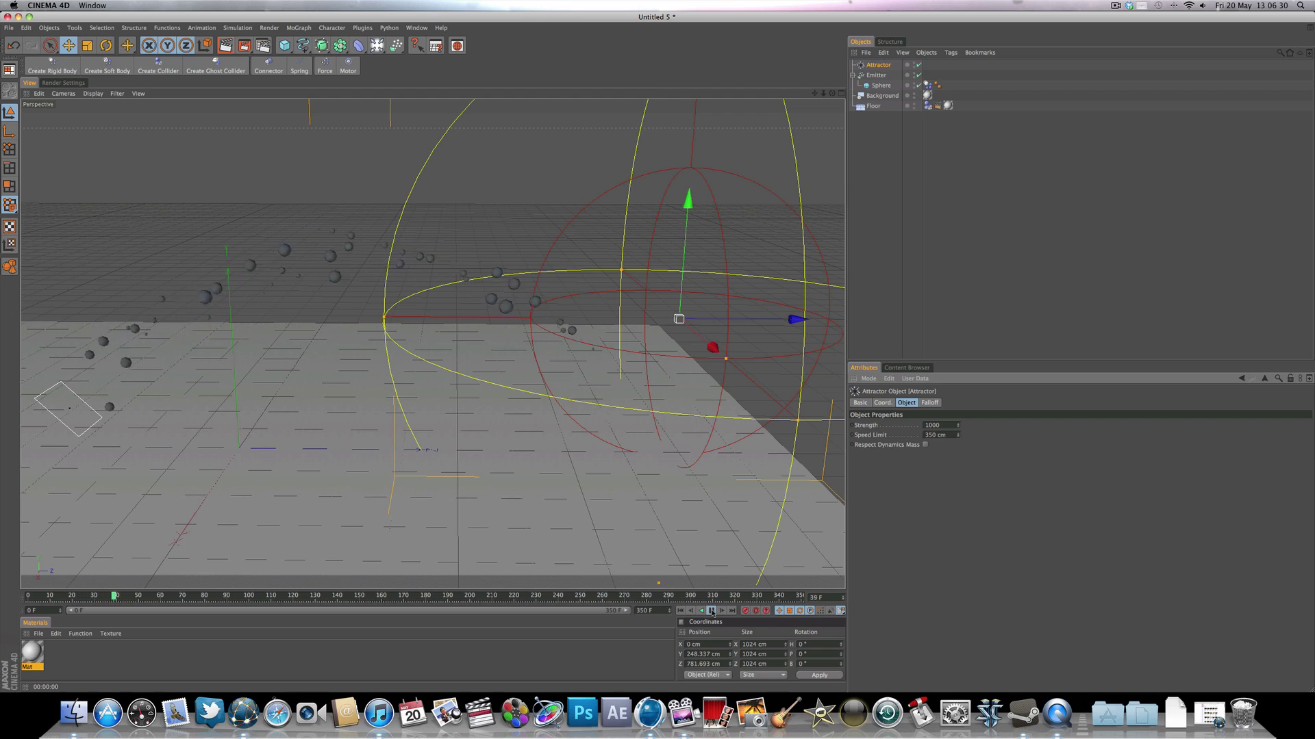
pyautogui.click(712, 612)
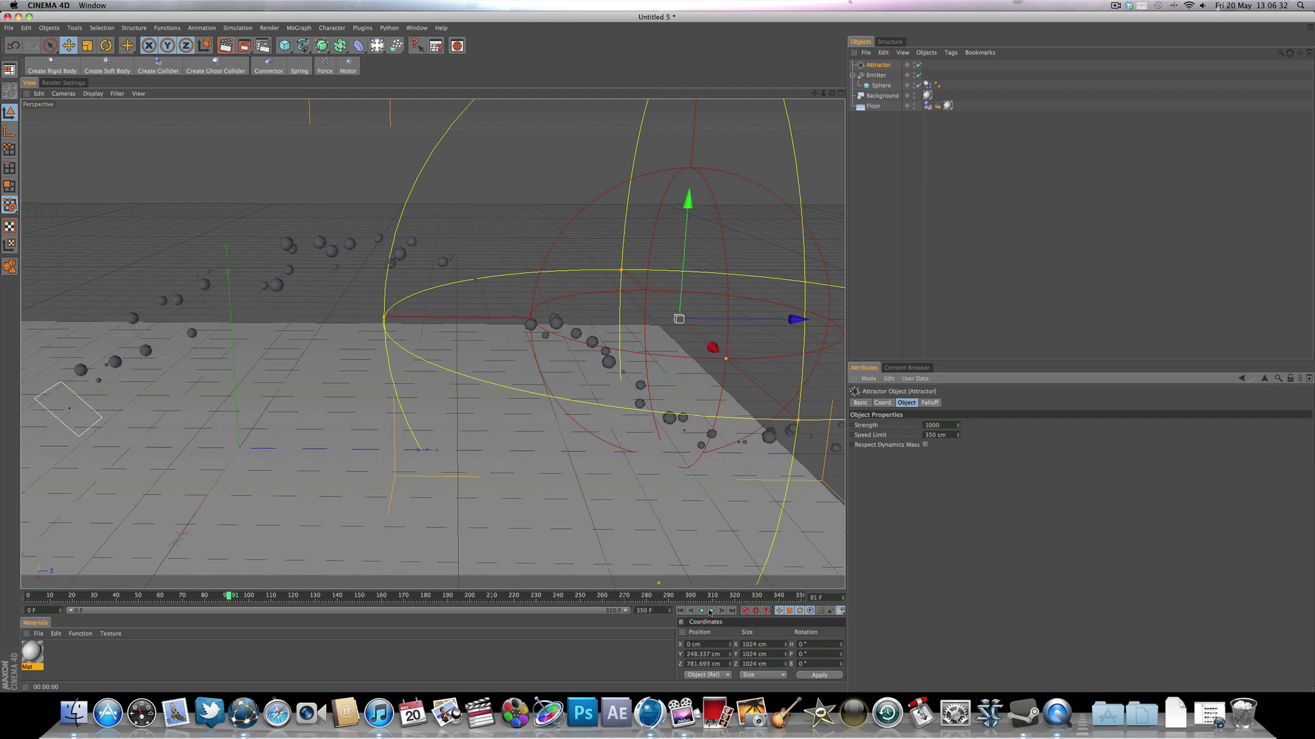
pyautogui.click(681, 611)
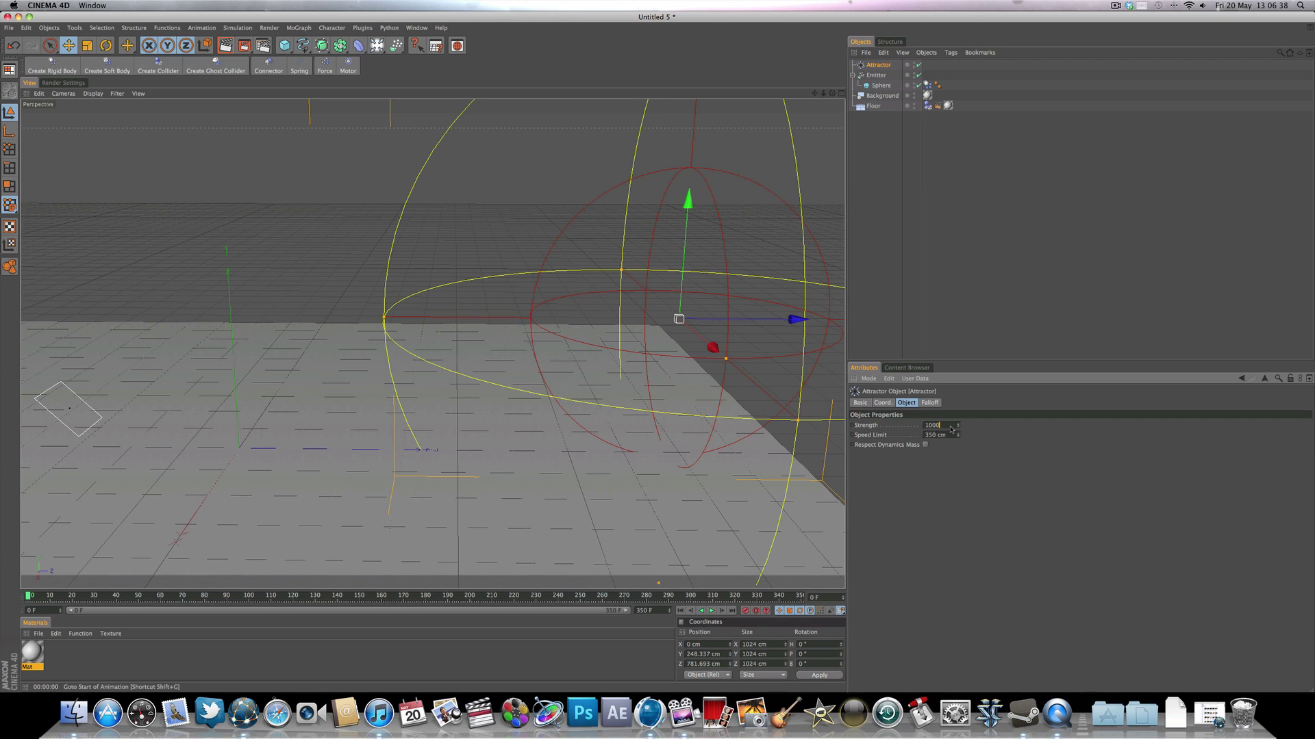
# Raise the Attractor's strength to 10000 and play the simulation, returning to the first frame
pyautogui.click(844, 634)
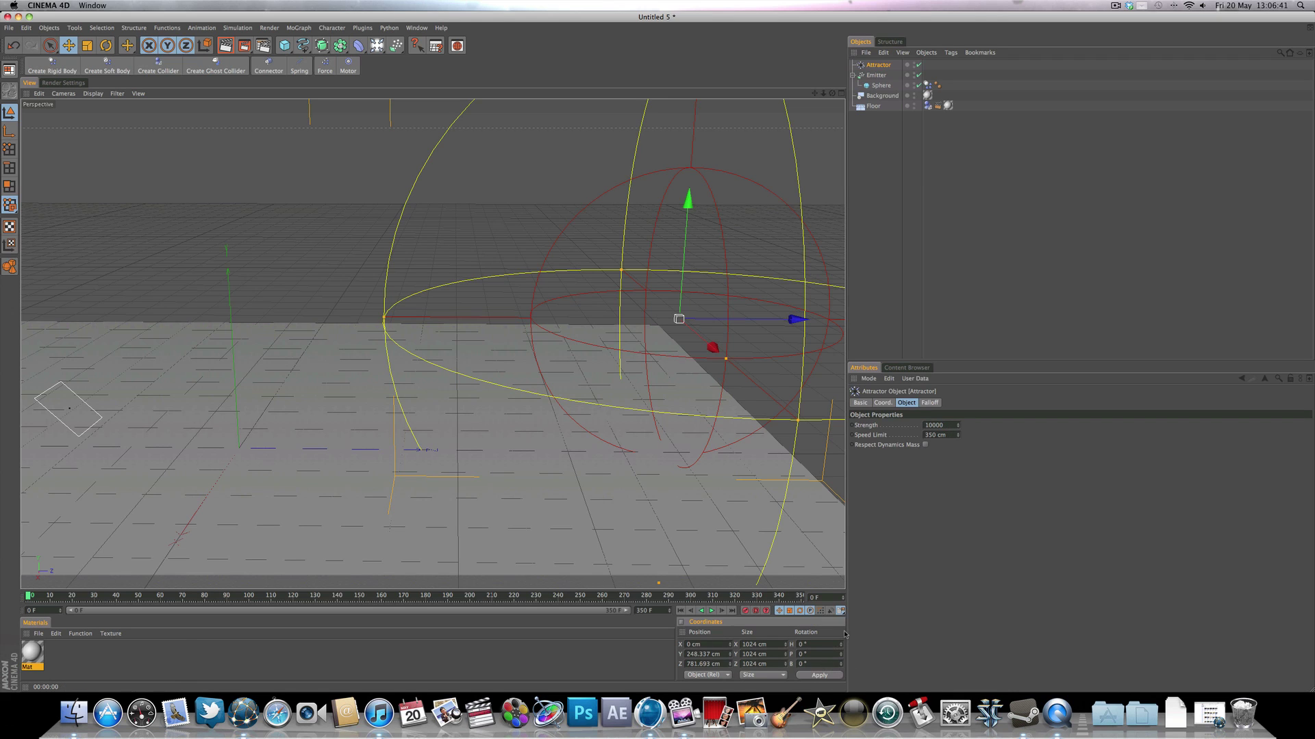
pyautogui.click(712, 611)
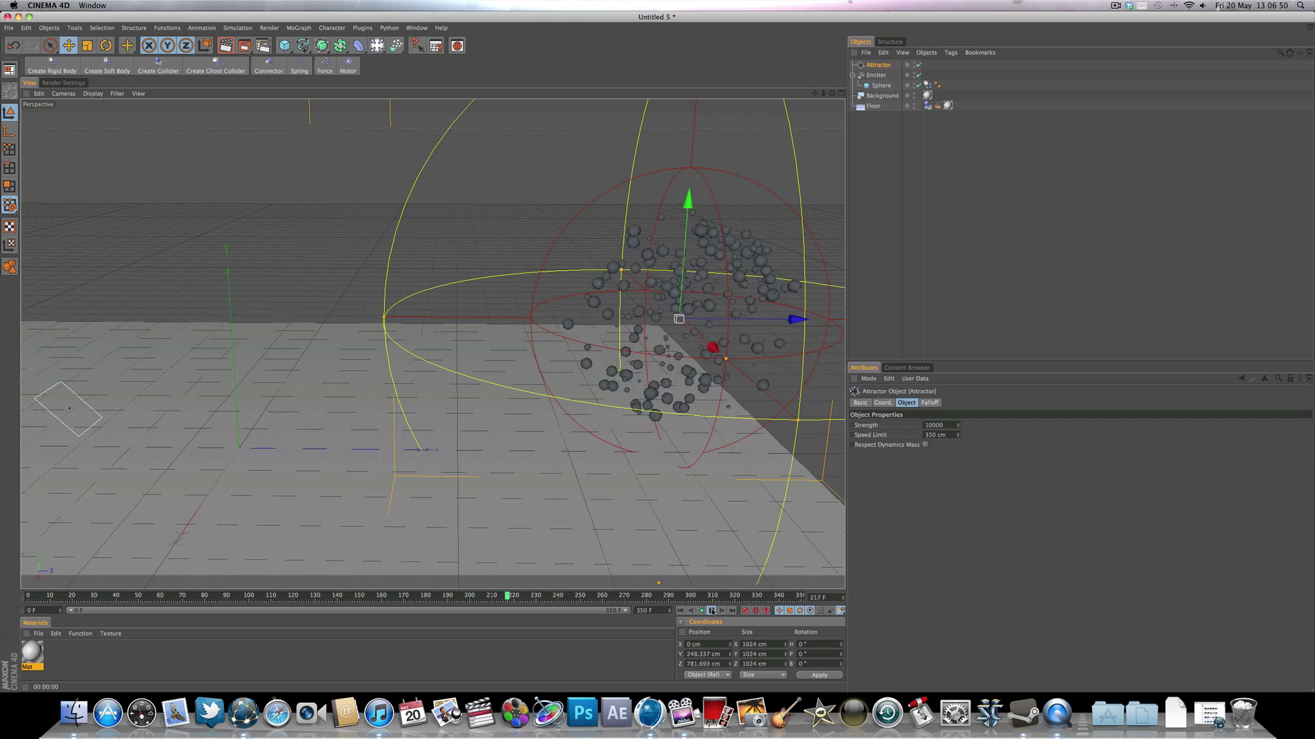
pyautogui.click(682, 611)
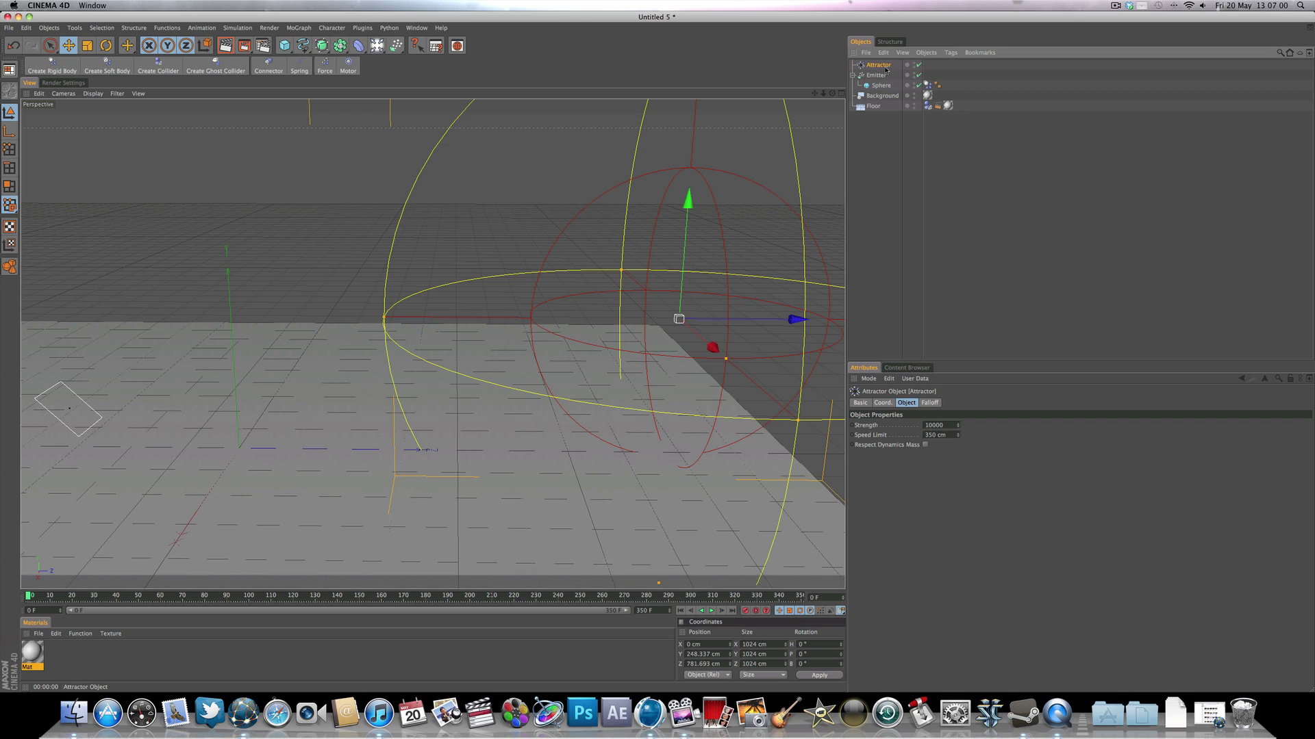
# Keyframe the Attractor's Enabled property as on at frame 200
pyautogui.click(863, 403)
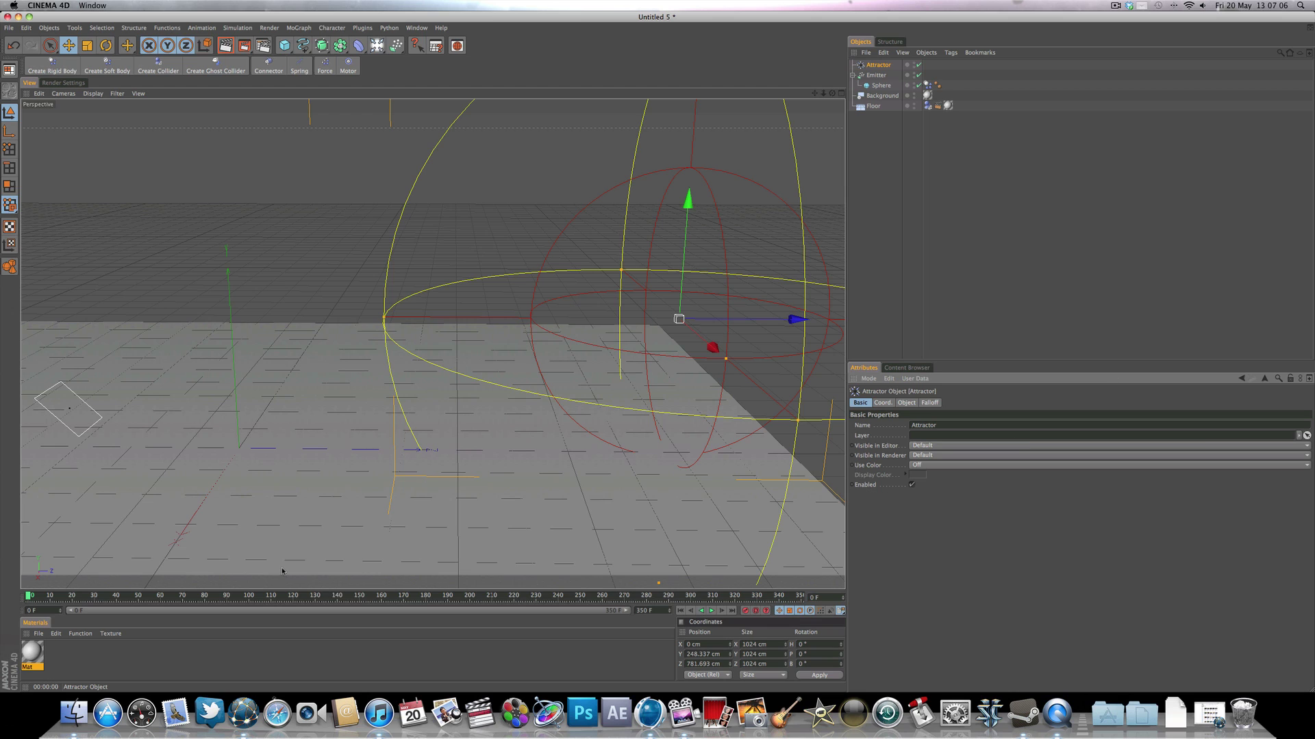
pyautogui.moveTo(422, 597); pyautogui.dragTo(469, 598)
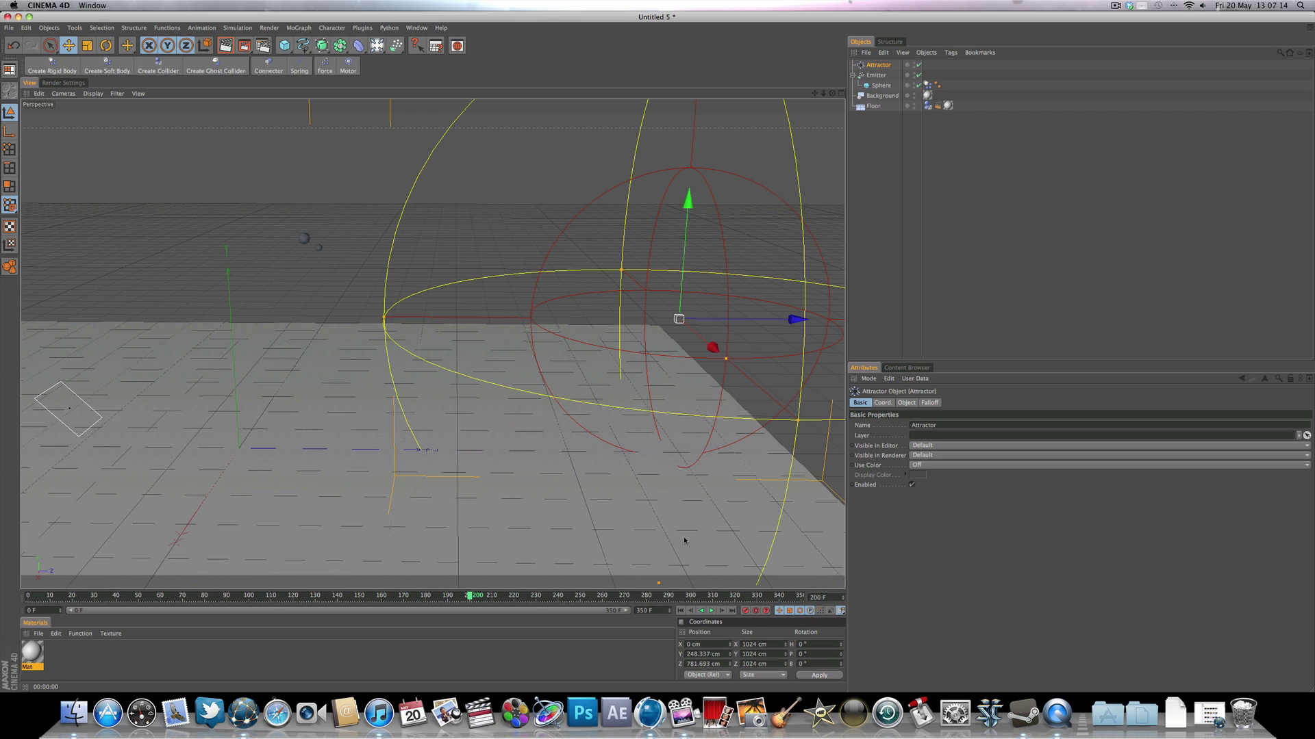
pyautogui.click(852, 486)
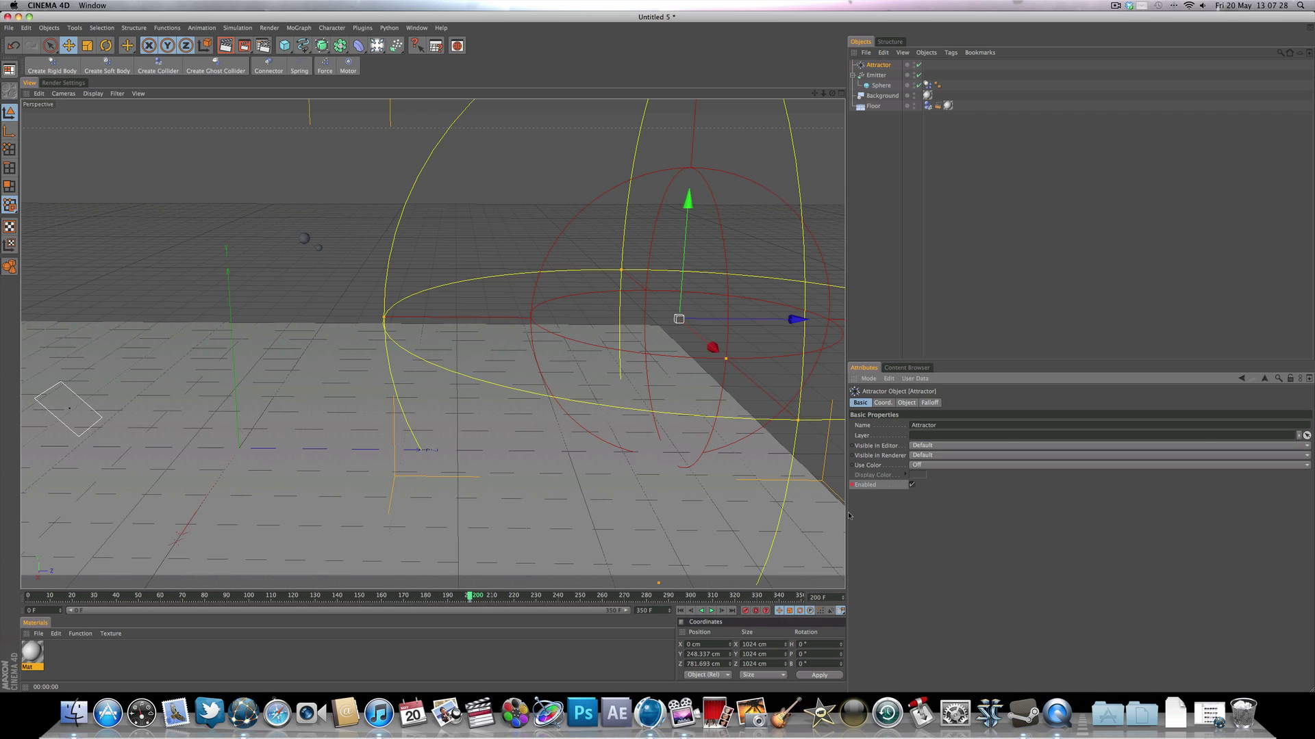
# Advance to frame 205 and keyframe the Attractor's Enabled property as off
pyautogui.click(723, 612)
pyautogui.click(722, 612)
pyautogui.click(722, 612)
pyautogui.click(723, 612)
pyautogui.click(722, 611)
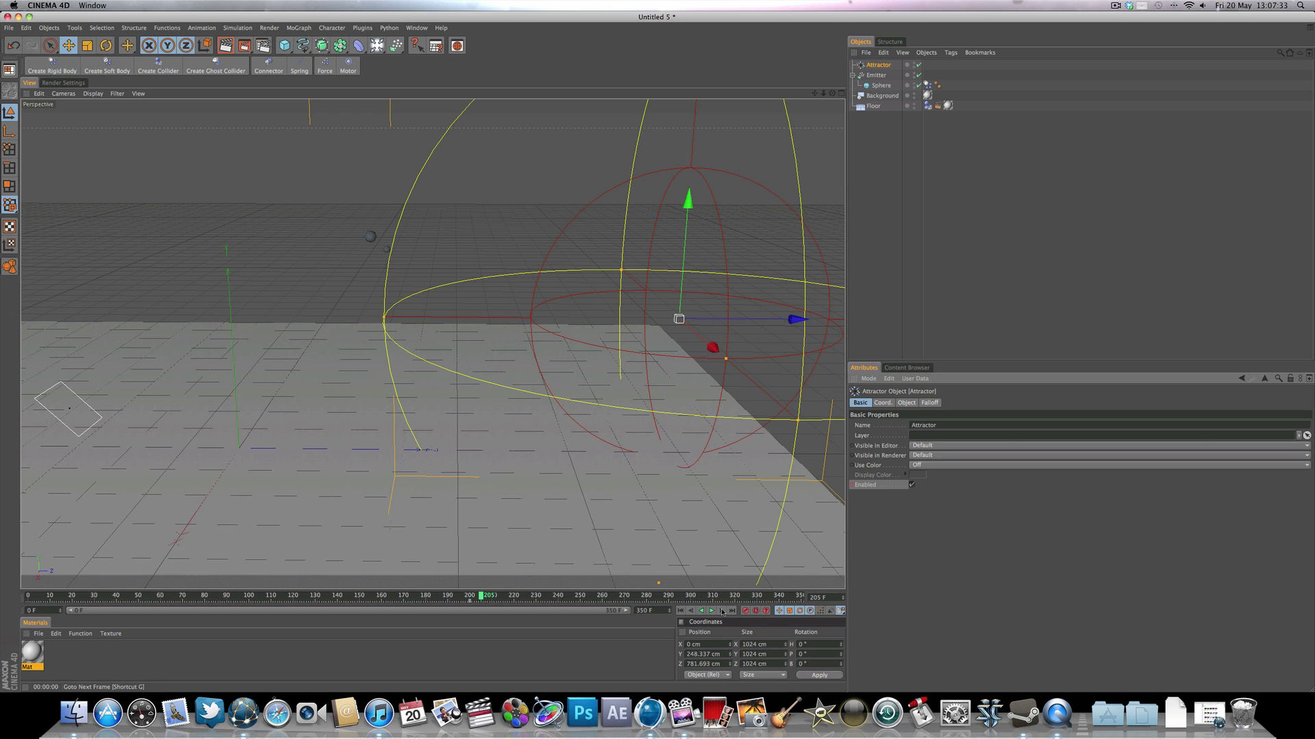
pyautogui.click(911, 485)
# Play the simulation from the first frame to check how the spheres fall when the Attractor switches off, returning to the start
pyautogui.click(471, 598)
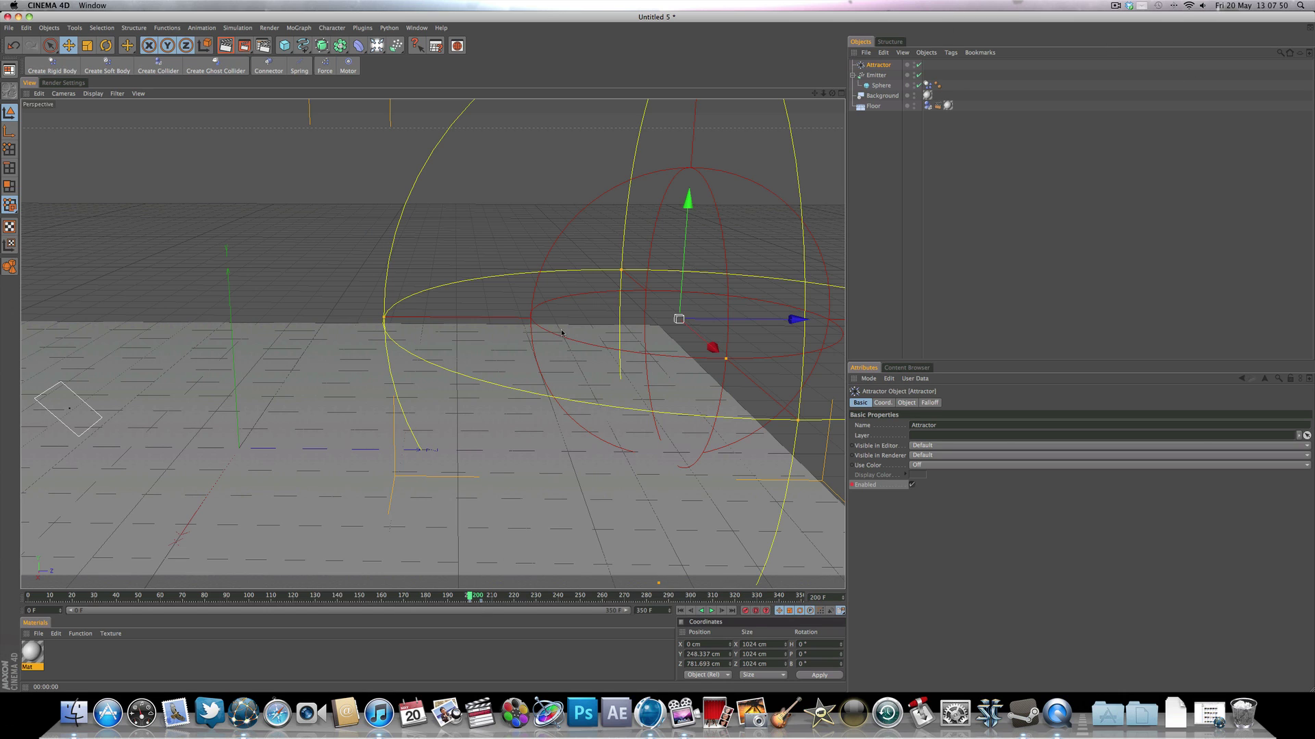
pyautogui.click(680, 611)
pyautogui.click(712, 612)
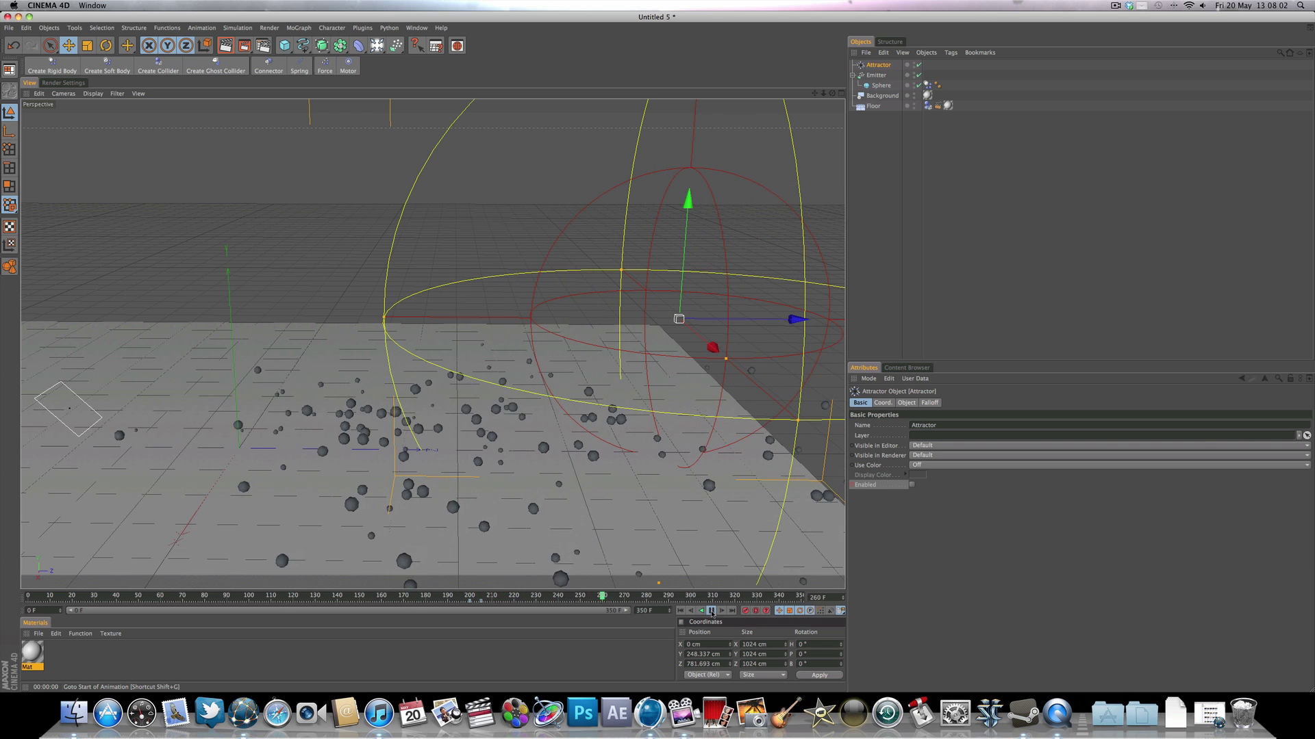
pyautogui.click(711, 611)
pyautogui.click(681, 611)
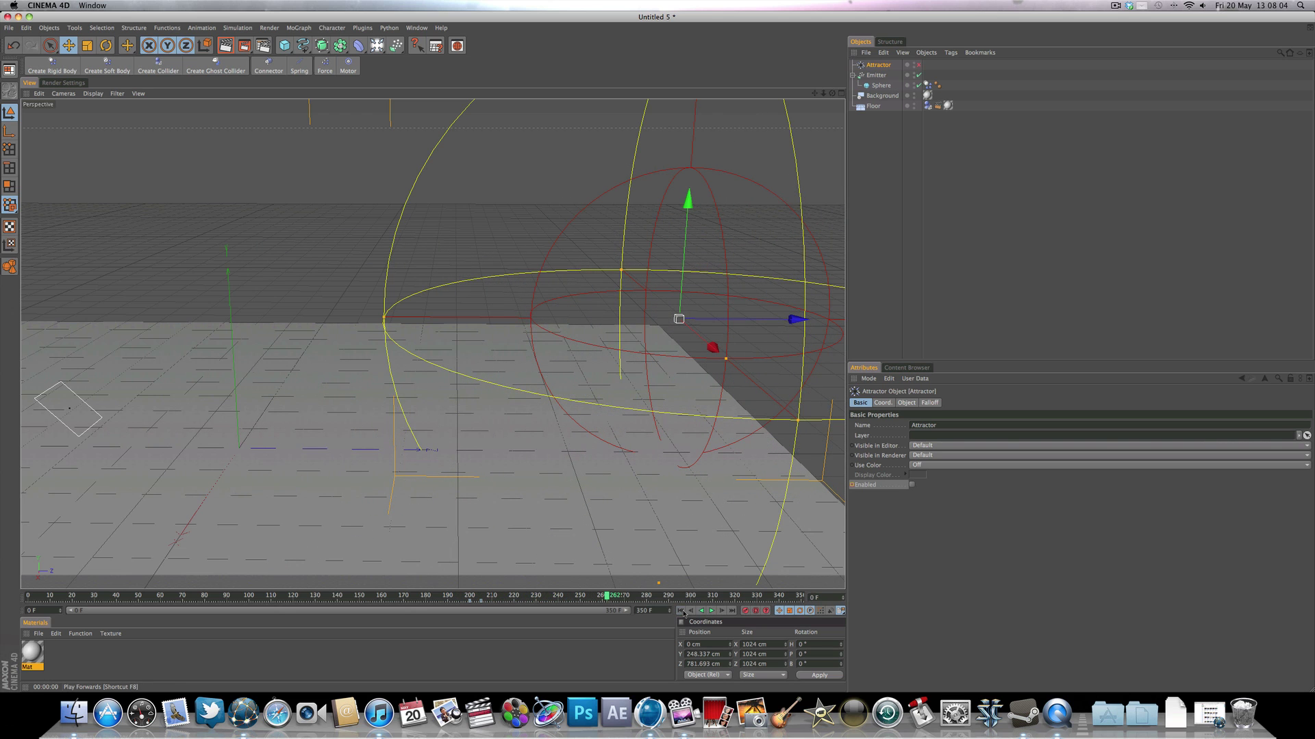
# Add a Gravity object and scale it up uniformly to about 2650 cm so it surrounds the whole scene
pyautogui.click(396, 45)
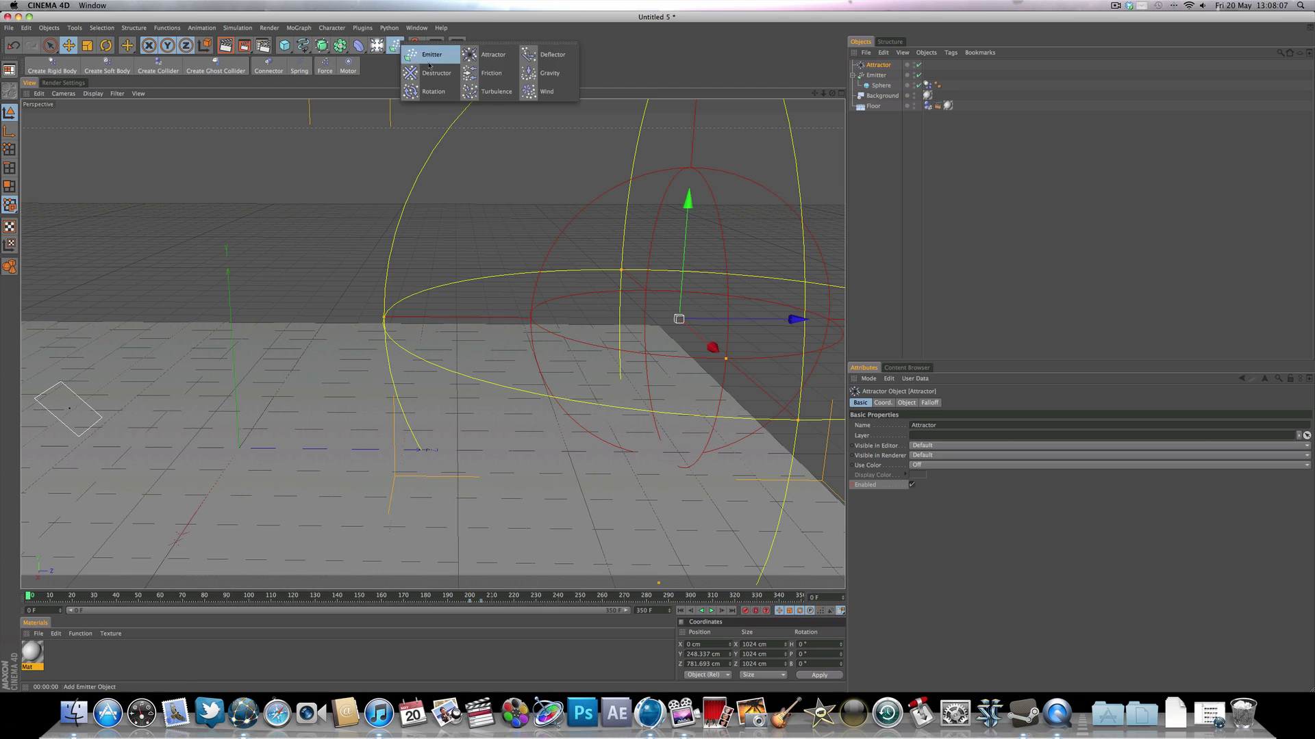
pyautogui.click(550, 73)
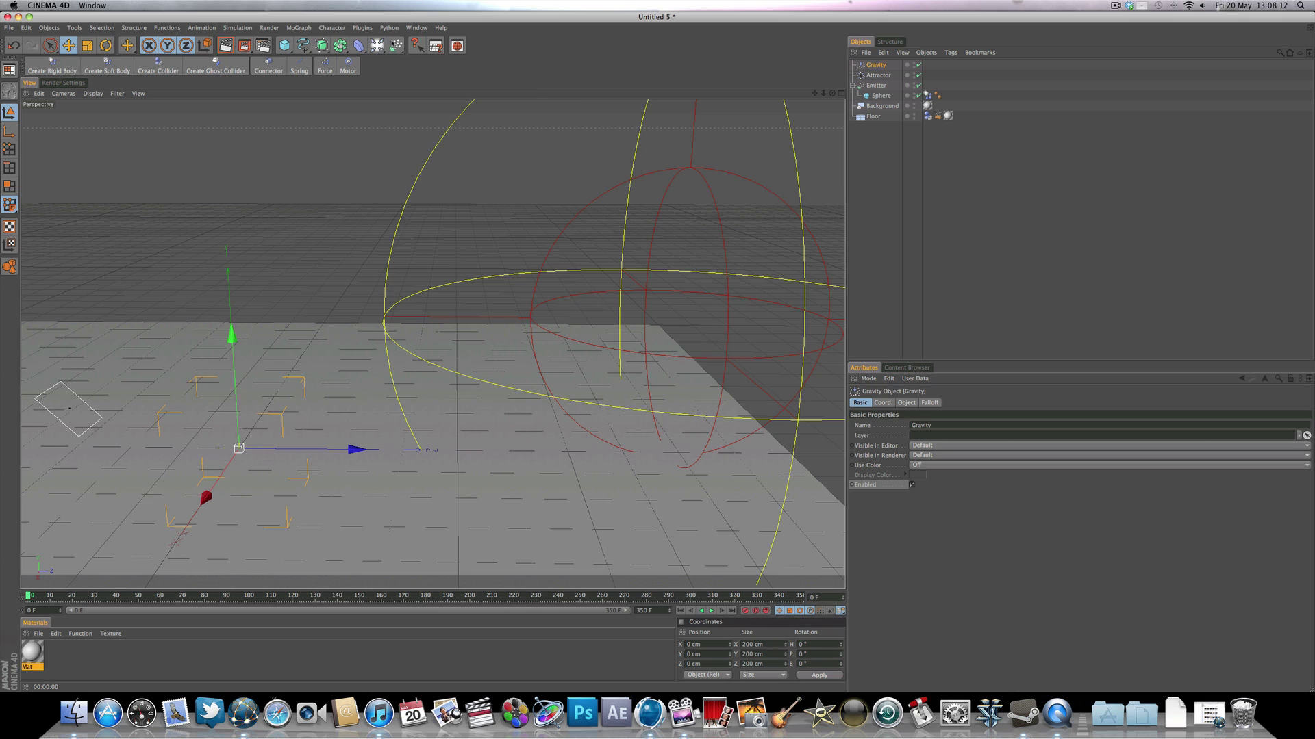
pyautogui.click(394, 45)
pyautogui.press('t')
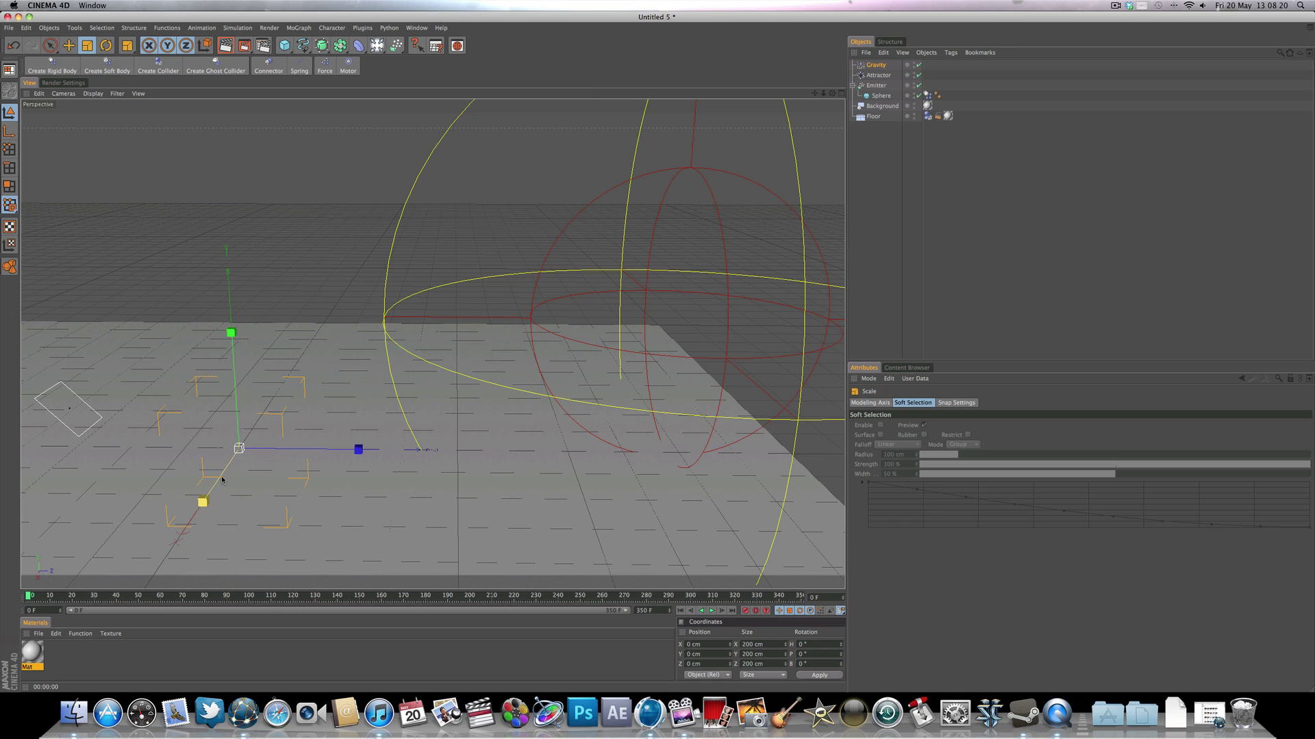
pyautogui.moveTo(241, 454); pyautogui.dragTo(295, 452)
pyautogui.moveTo(435, 449); pyautogui.dragTo(521, 451)
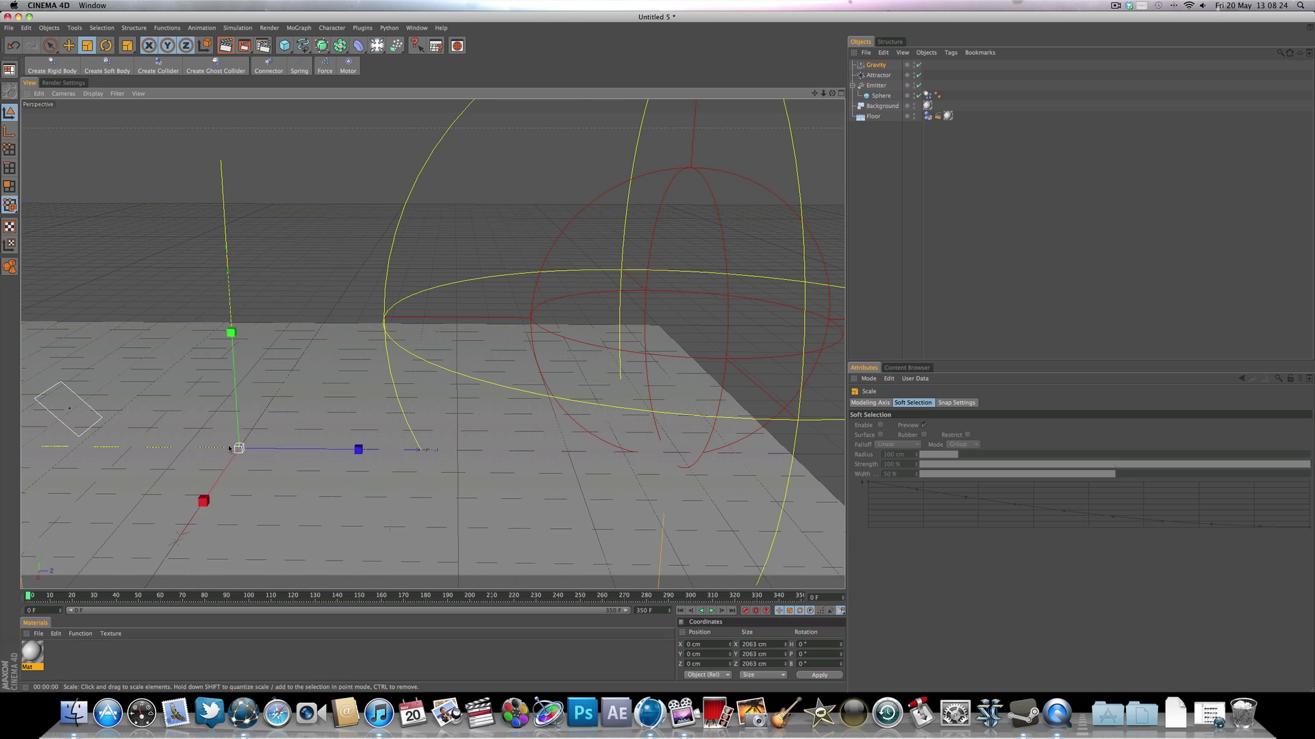
pyautogui.scroll(-10, 355, 357)
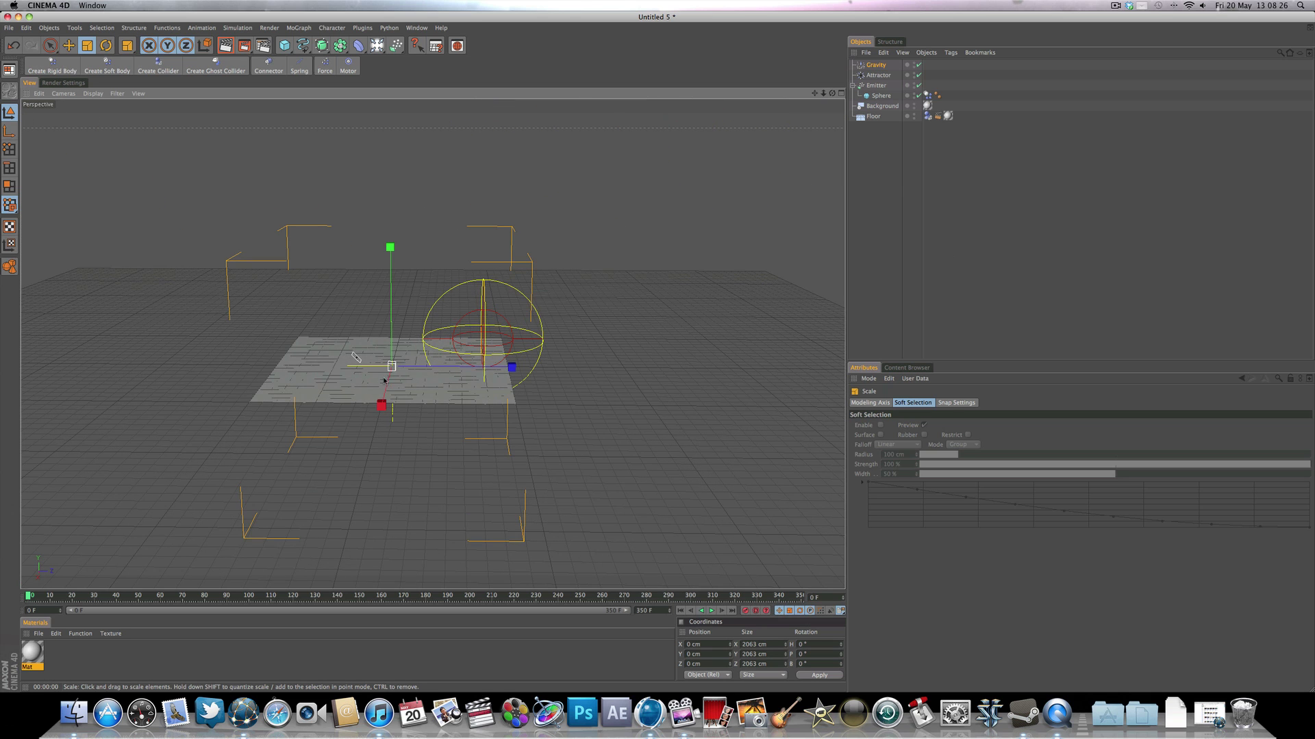
pyautogui.moveTo(391, 367); pyautogui.dragTo(357, 357)
# Play the simulation to check the effect of the Gravity object on the spheres, returning to the first frame
pyautogui.scroll(5, 176, 381)
pyautogui.scroll(3, 176, 382)
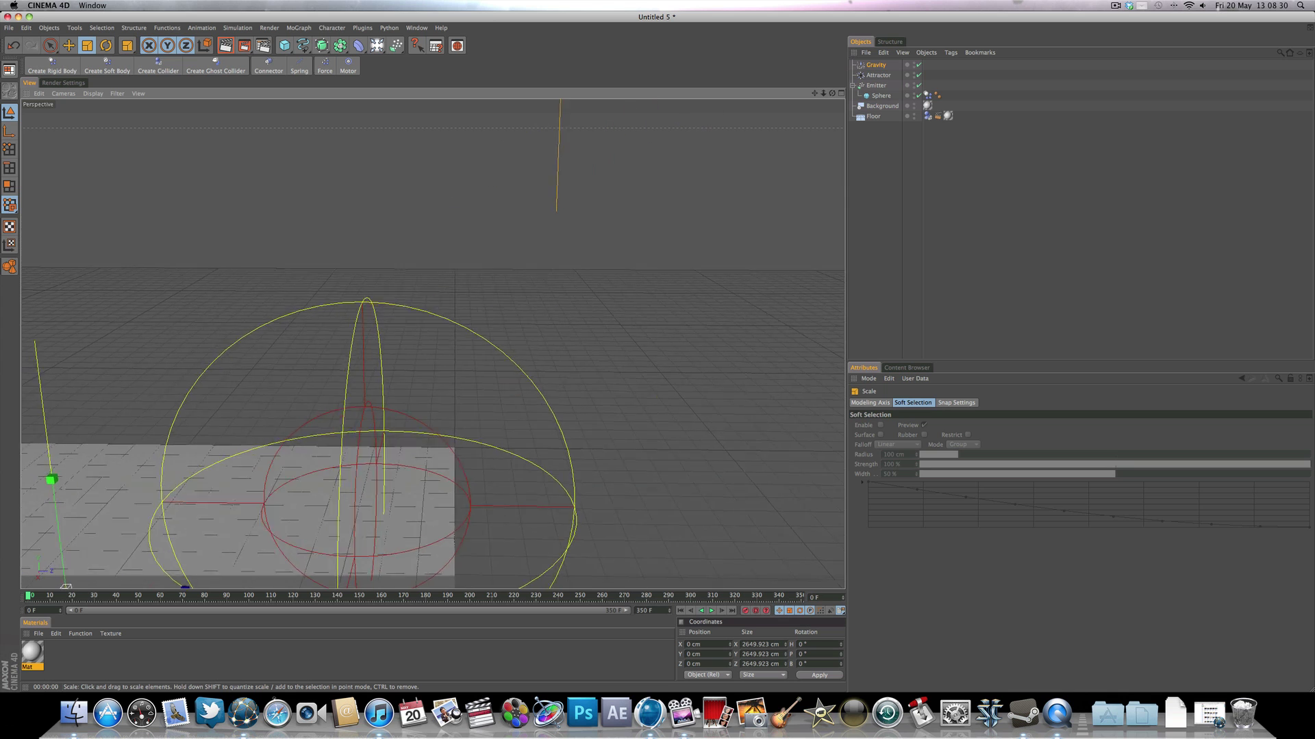
pyautogui.scroll(-3, 551, 485)
pyautogui.keyDown('alt'); pyautogui.moveTo(620, 503); pyautogui.dragTo(551, 486, button='middle'); pyautogui.keyUp('alt')
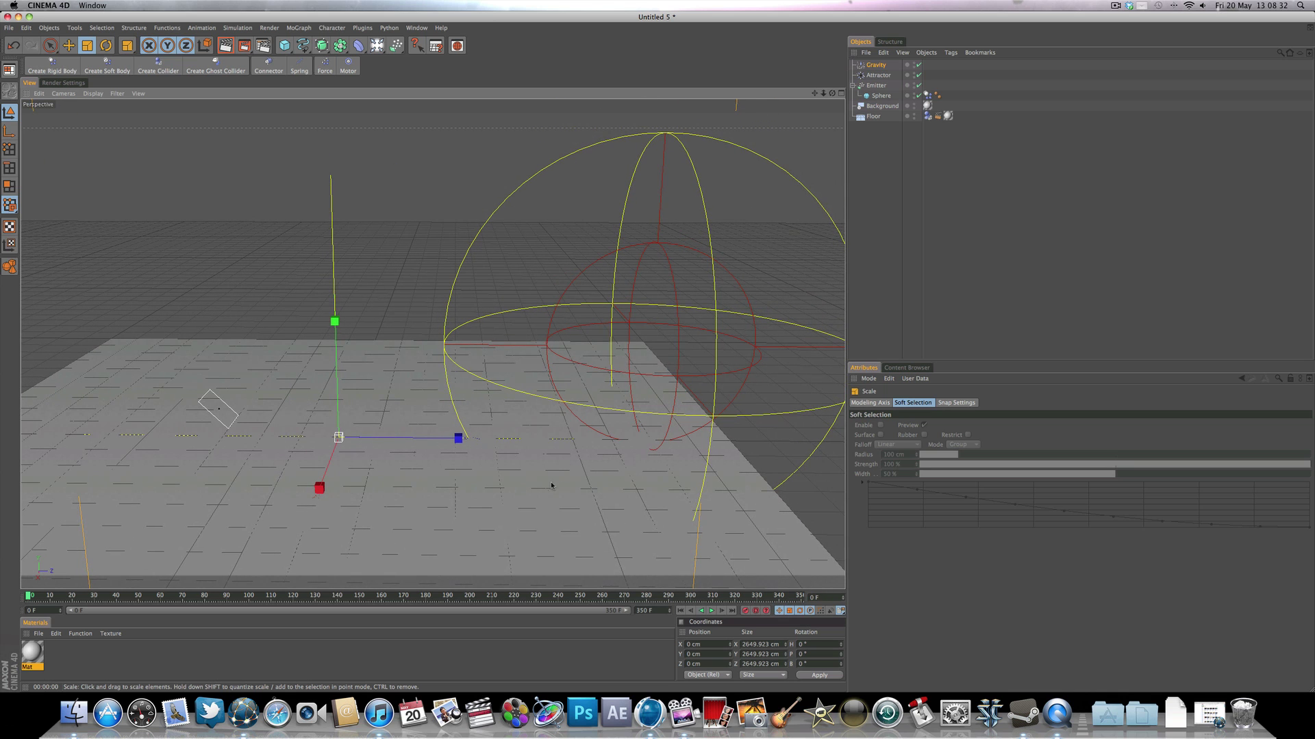
pyautogui.click(876, 64)
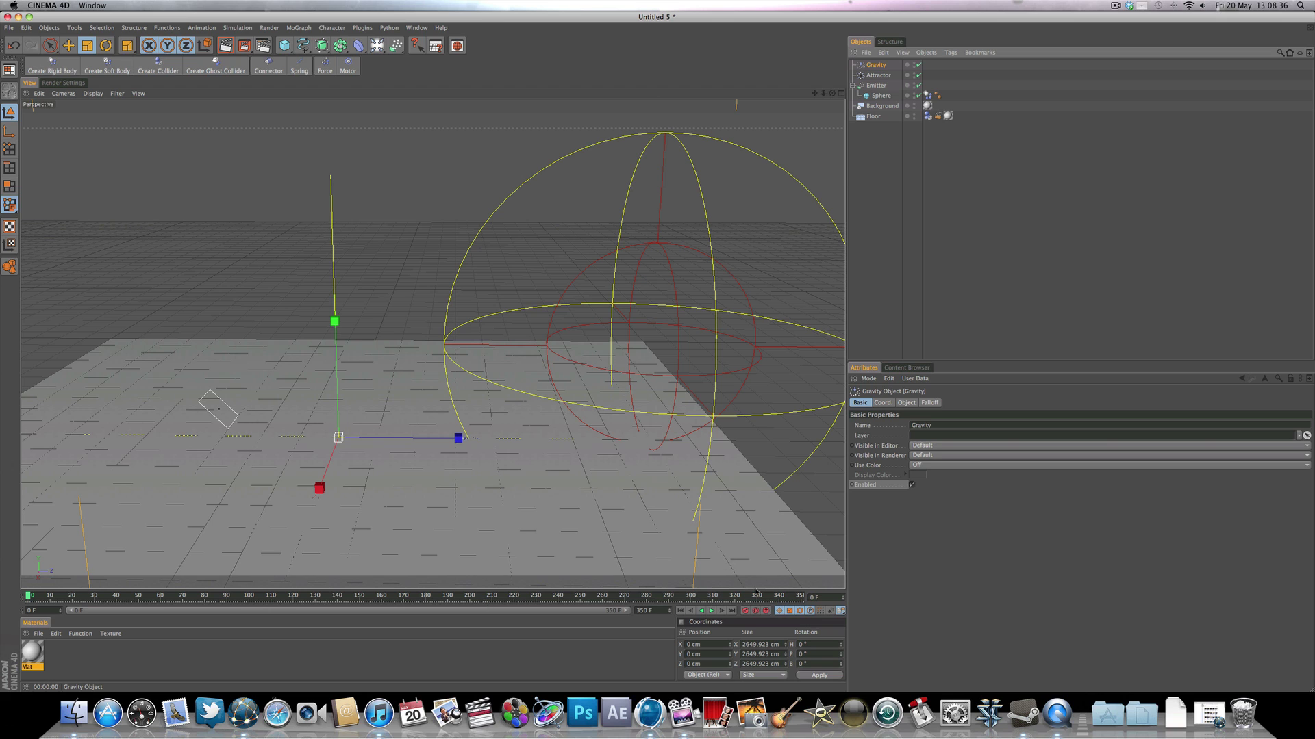
pyautogui.click(713, 610)
pyautogui.click(711, 611)
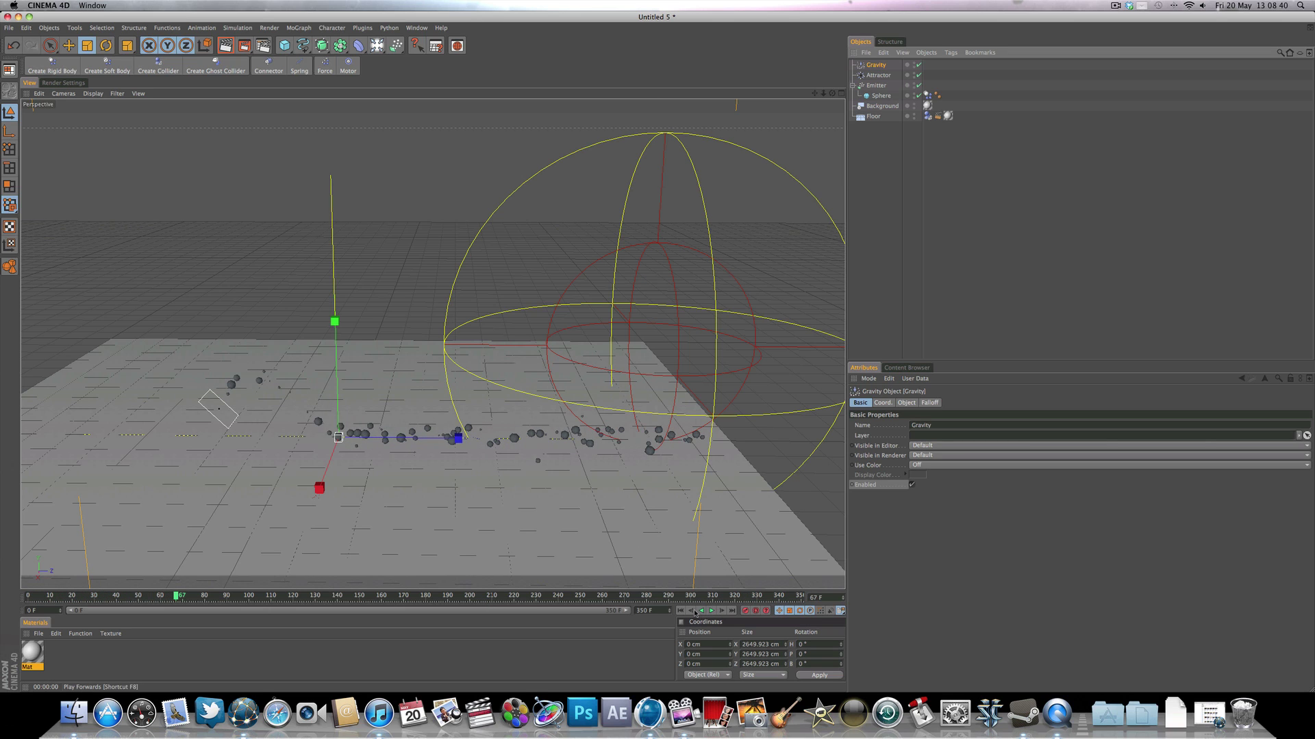
pyautogui.click(680, 611)
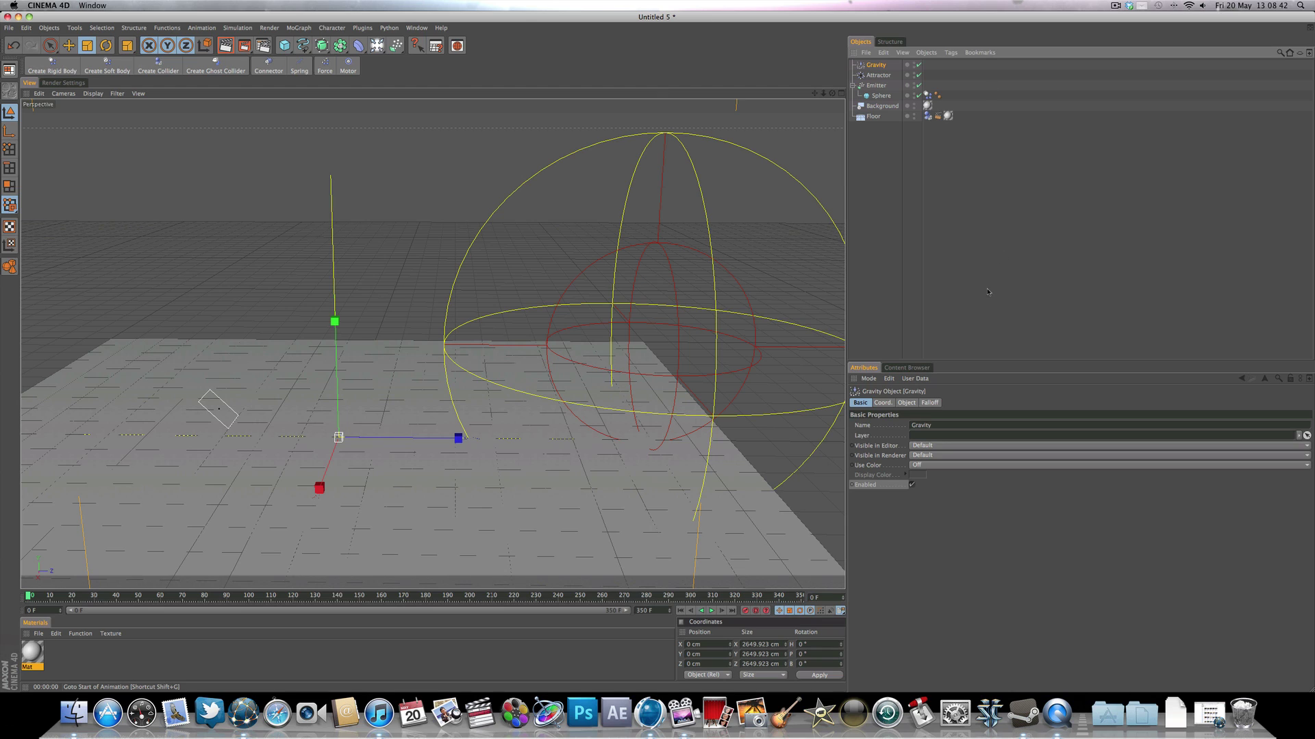
# Disable the Gravity object and keyframe its Enabled property as off at frame 200
pyautogui.click(910, 485)
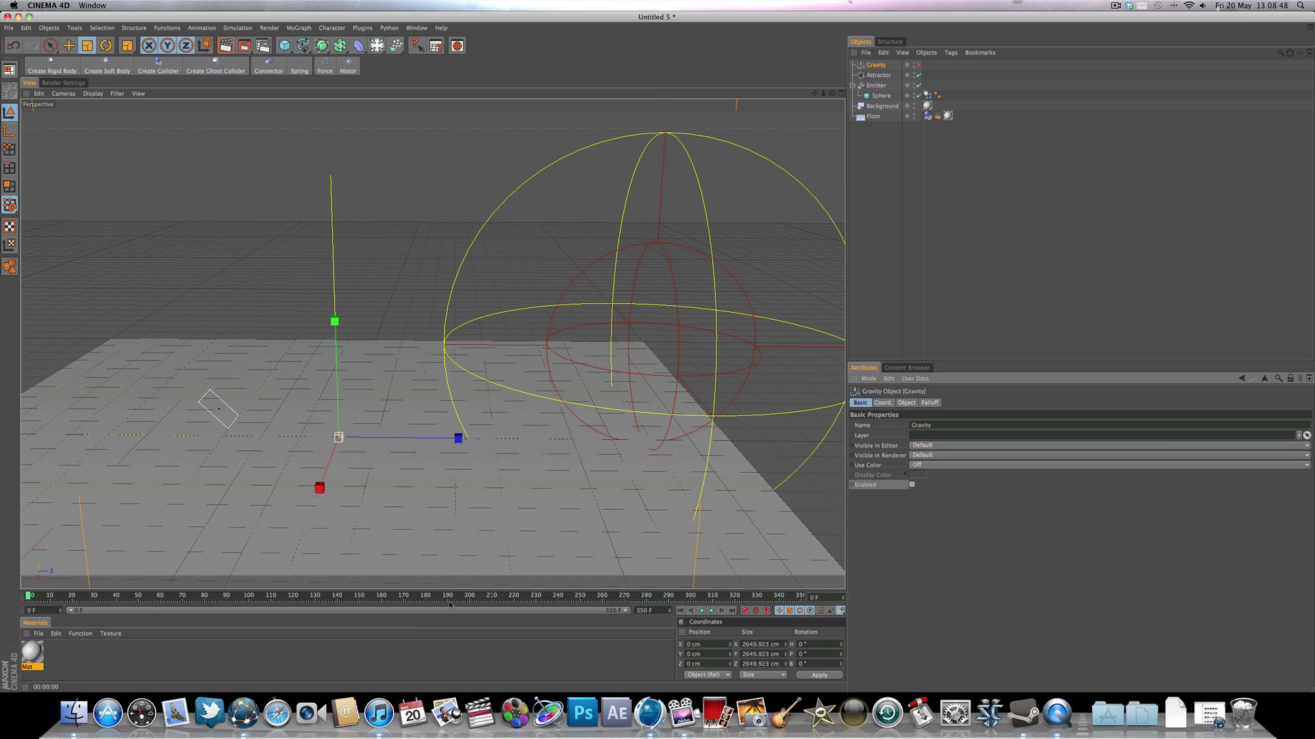
pyautogui.moveTo(450, 601); pyautogui.dragTo(469, 596)
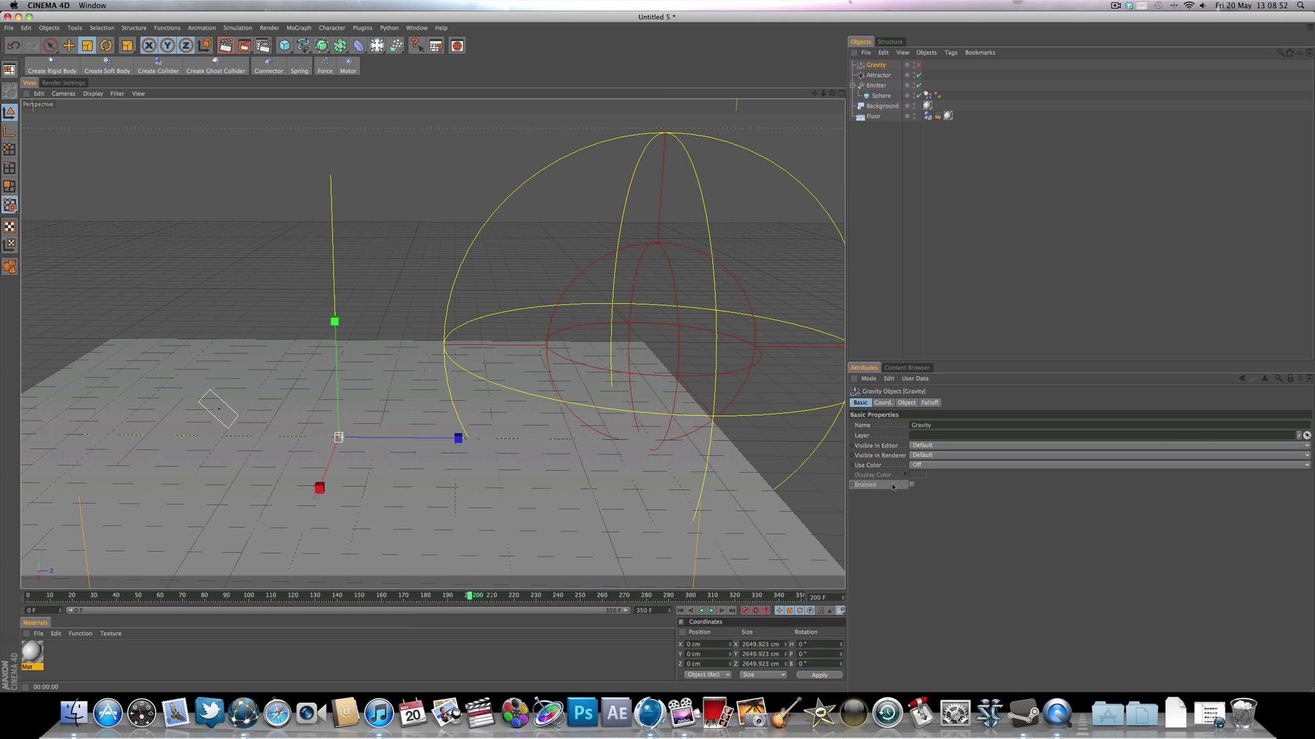
pyautogui.click(851, 485)
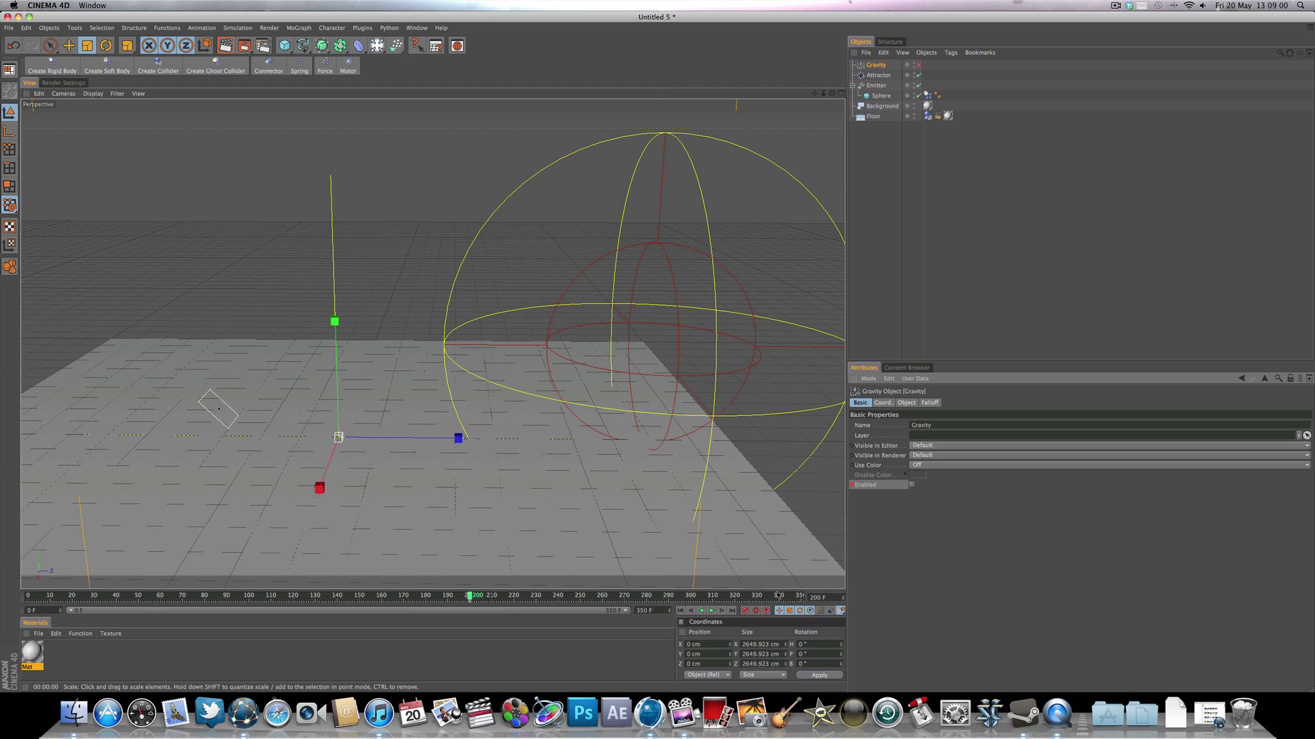
# Advance to frame 205 and keyframe the Gravity object's Enabled property as on
pyautogui.click(722, 611)
pyautogui.click(723, 610)
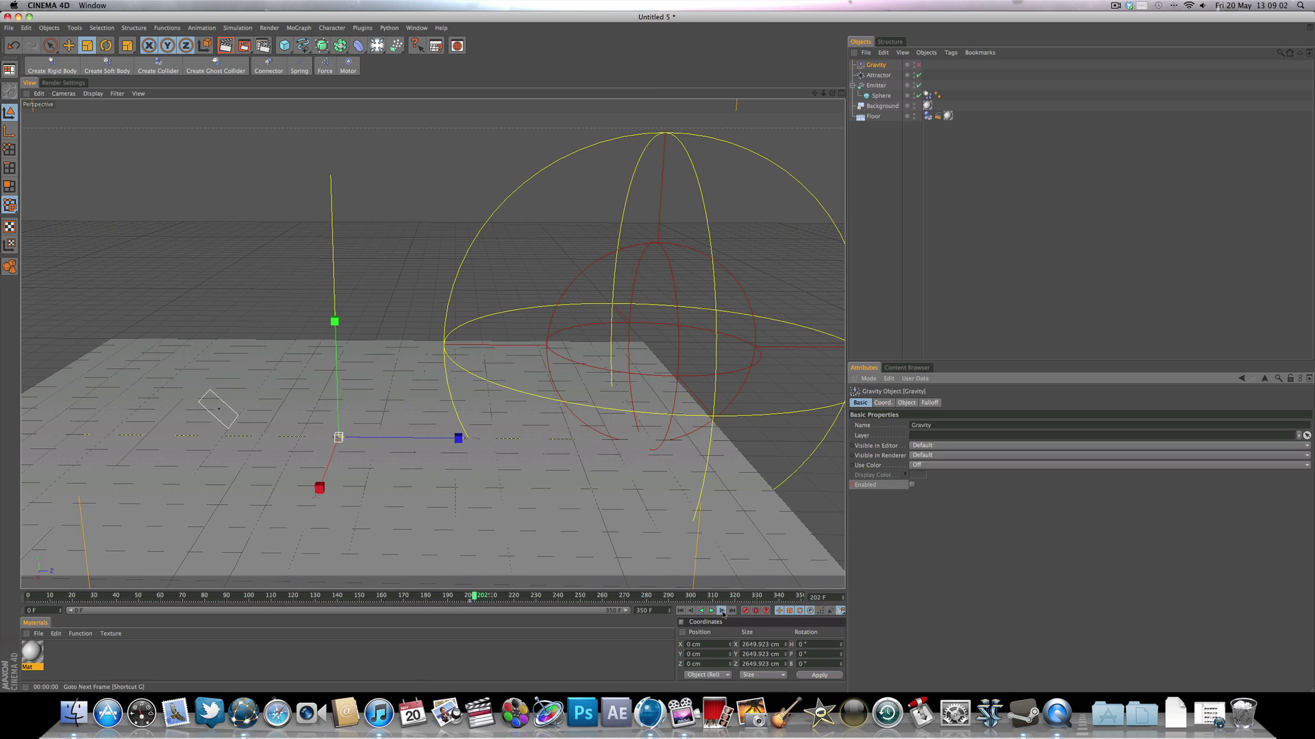
pyautogui.click(722, 610)
pyautogui.click(722, 610)
pyautogui.click(722, 611)
pyautogui.click(911, 485)
# Play the simulation twice from the first frame to check the switch from Attractor to Gravity
pyautogui.click(680, 611)
pyautogui.click(713, 611)
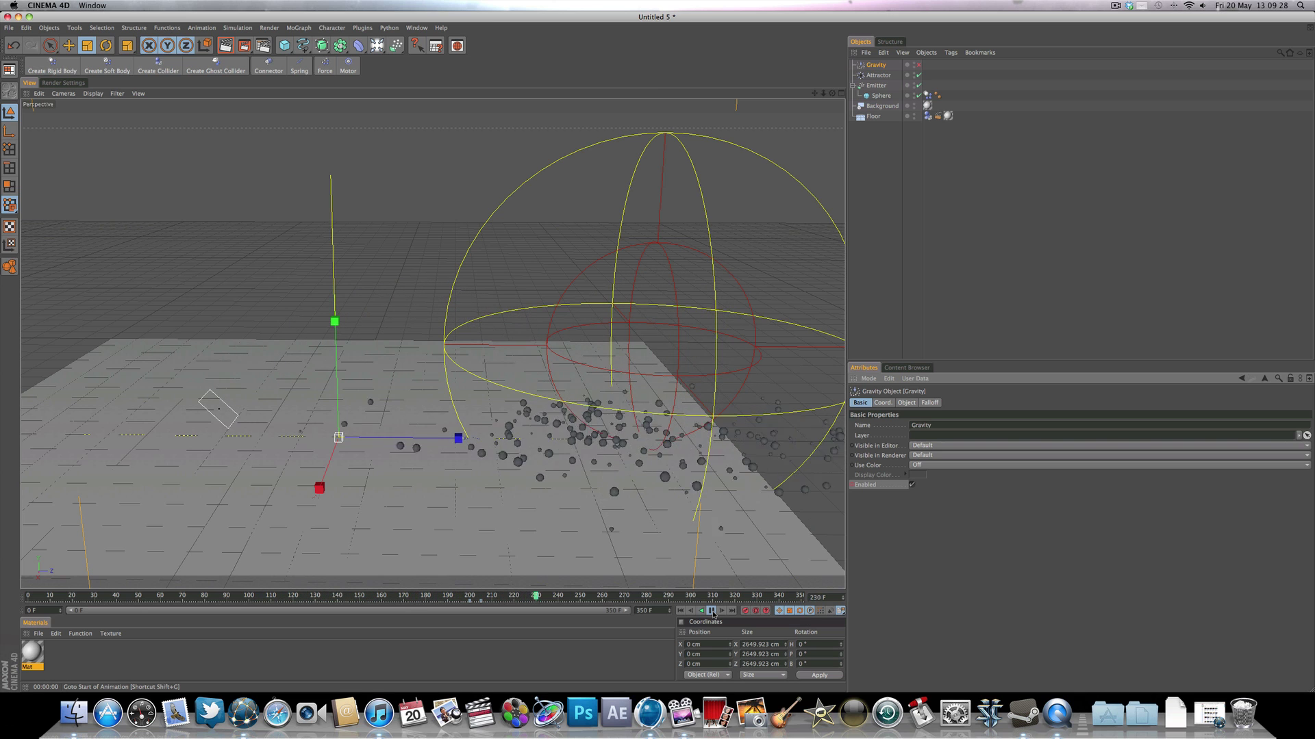
pyautogui.click(712, 611)
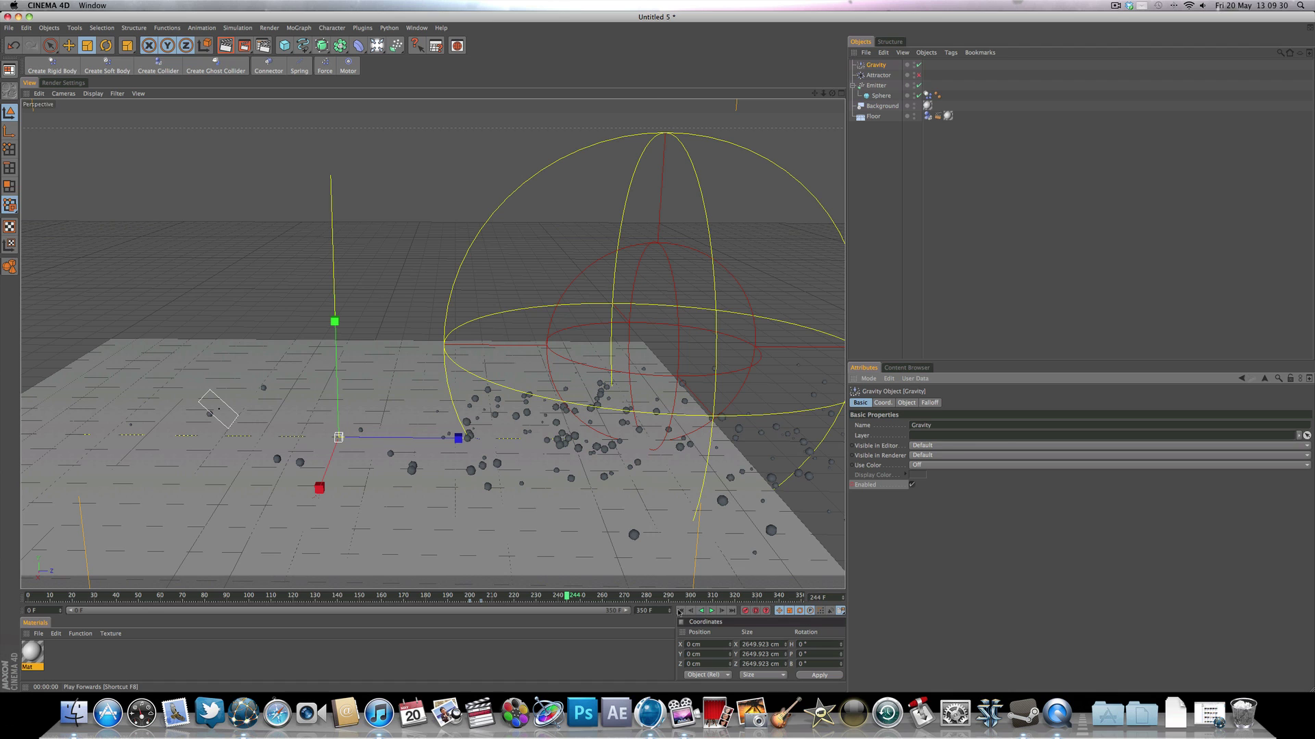
pyautogui.click(682, 611)
pyautogui.click(710, 611)
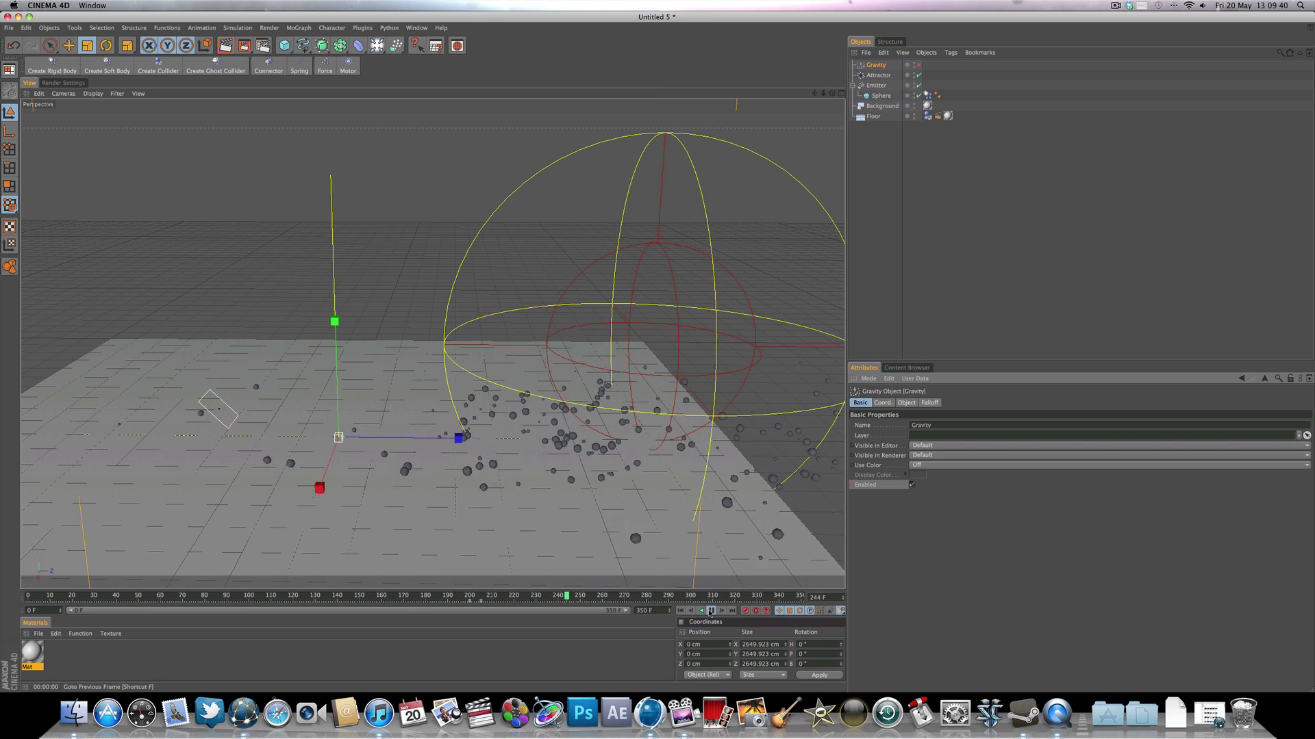
# Stop the simulation playback, return to the first frame and deselect the Gravity object
pyautogui.click(711, 611)
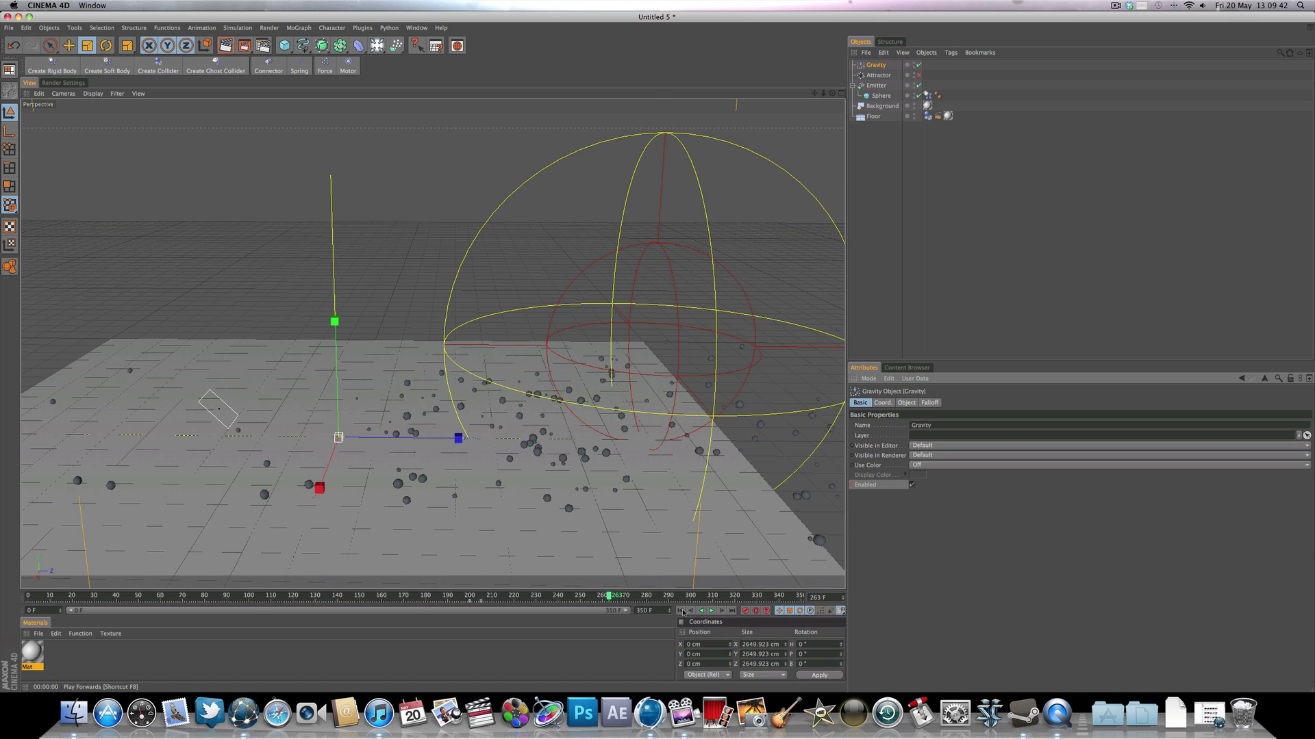
pyautogui.click(682, 611)
pyautogui.click(895, 186)
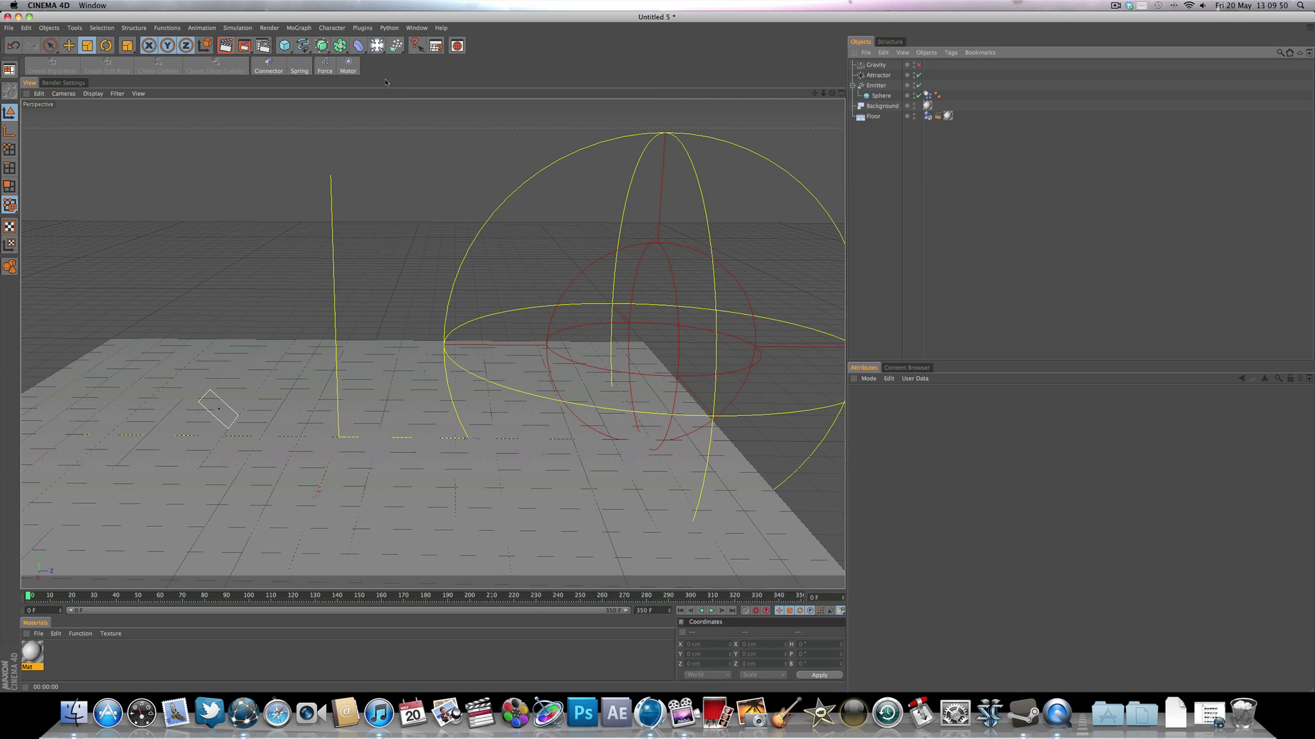
# Add a Wind object from the particle objects and rotate its heading to -180°
pyautogui.click(395, 47)
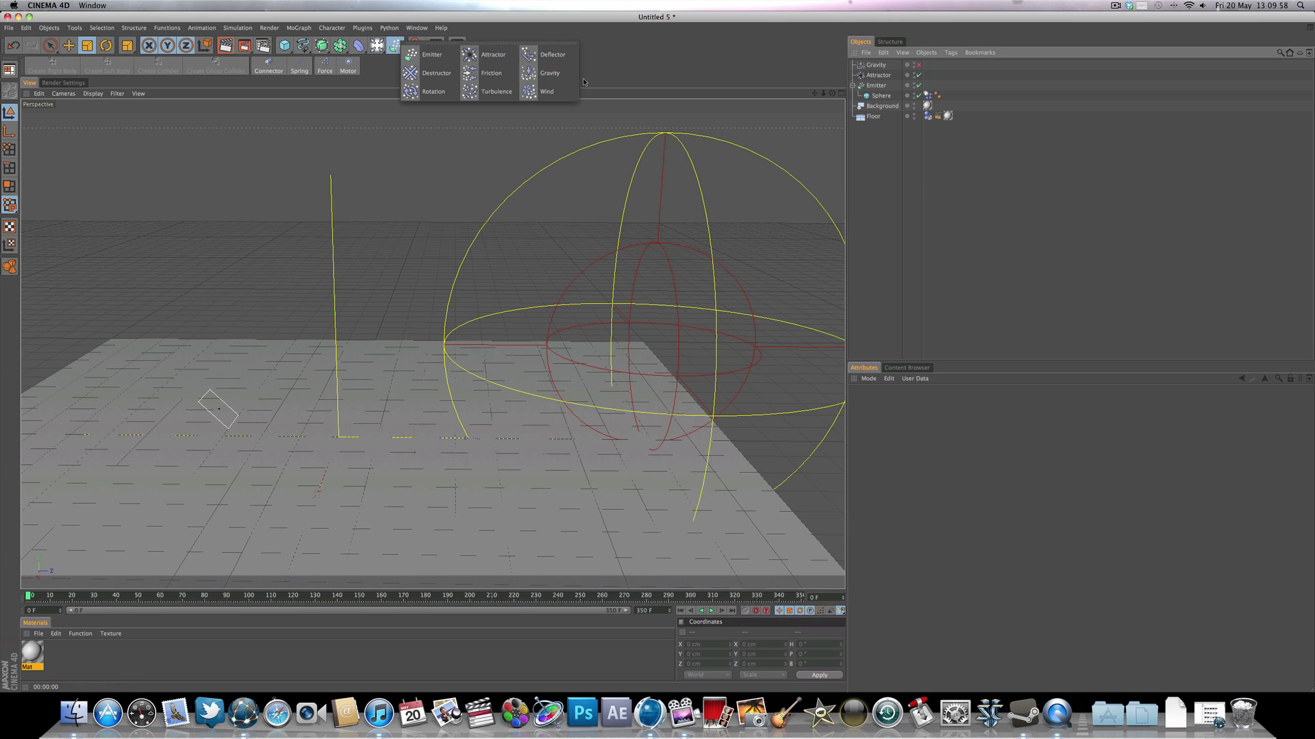
pyautogui.click(562, 91)
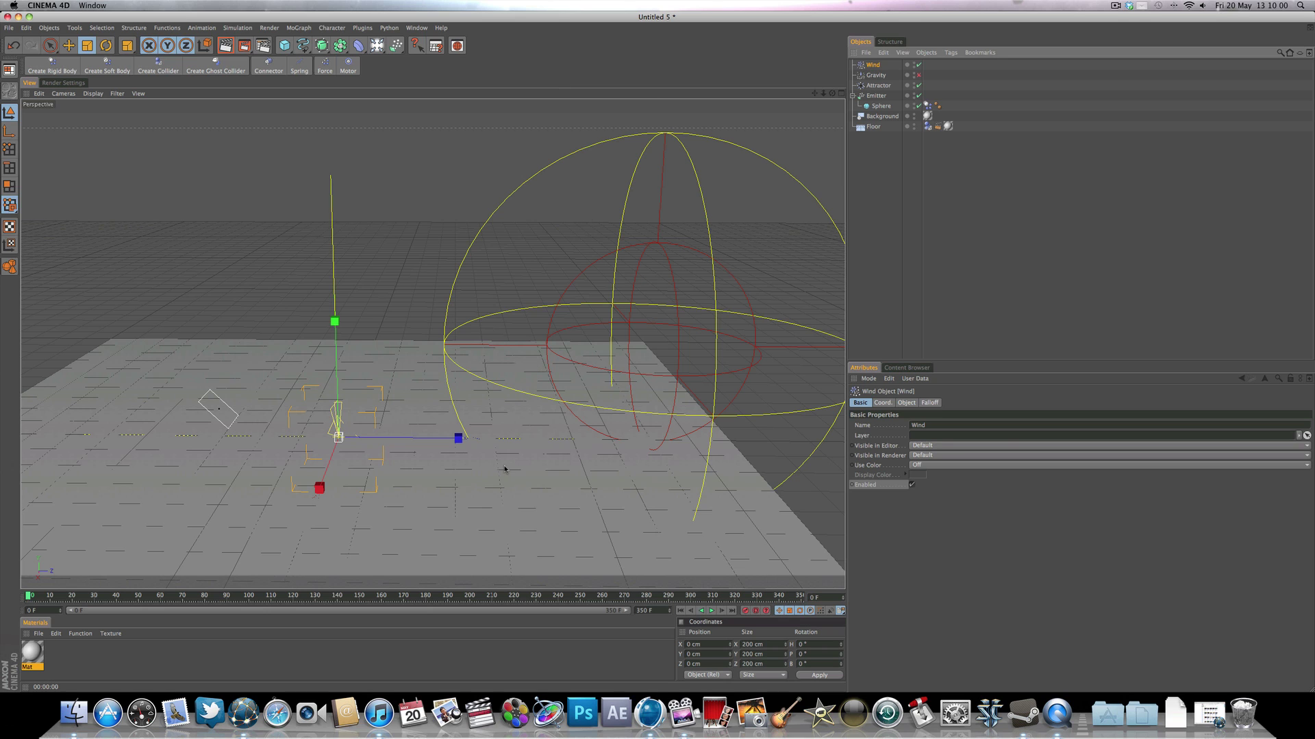
pyautogui.press('r')
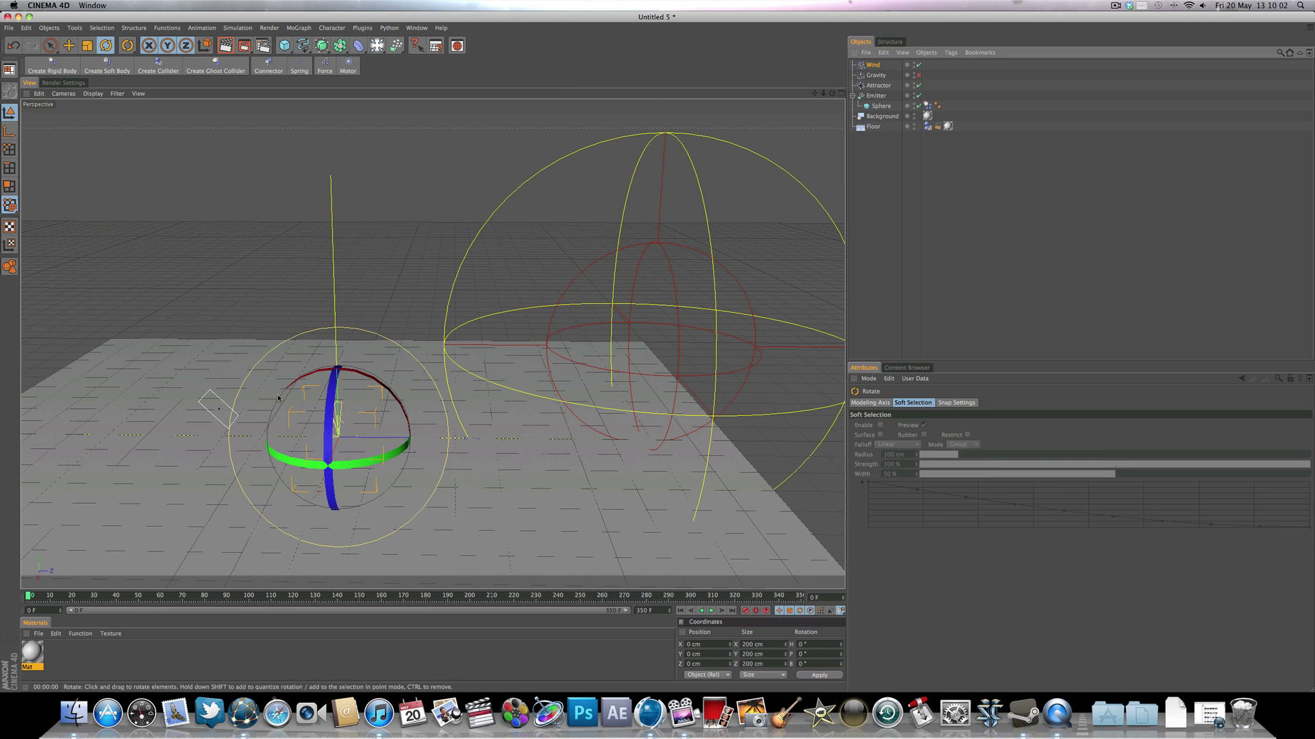
pyautogui.moveTo(396, 452); pyautogui.dragTo(408, 340)
# Move the Wind object along Z past the attractor's far side, to about 1866 cm
pyautogui.press('e')
pyautogui.scroll(-3, 408, 340)
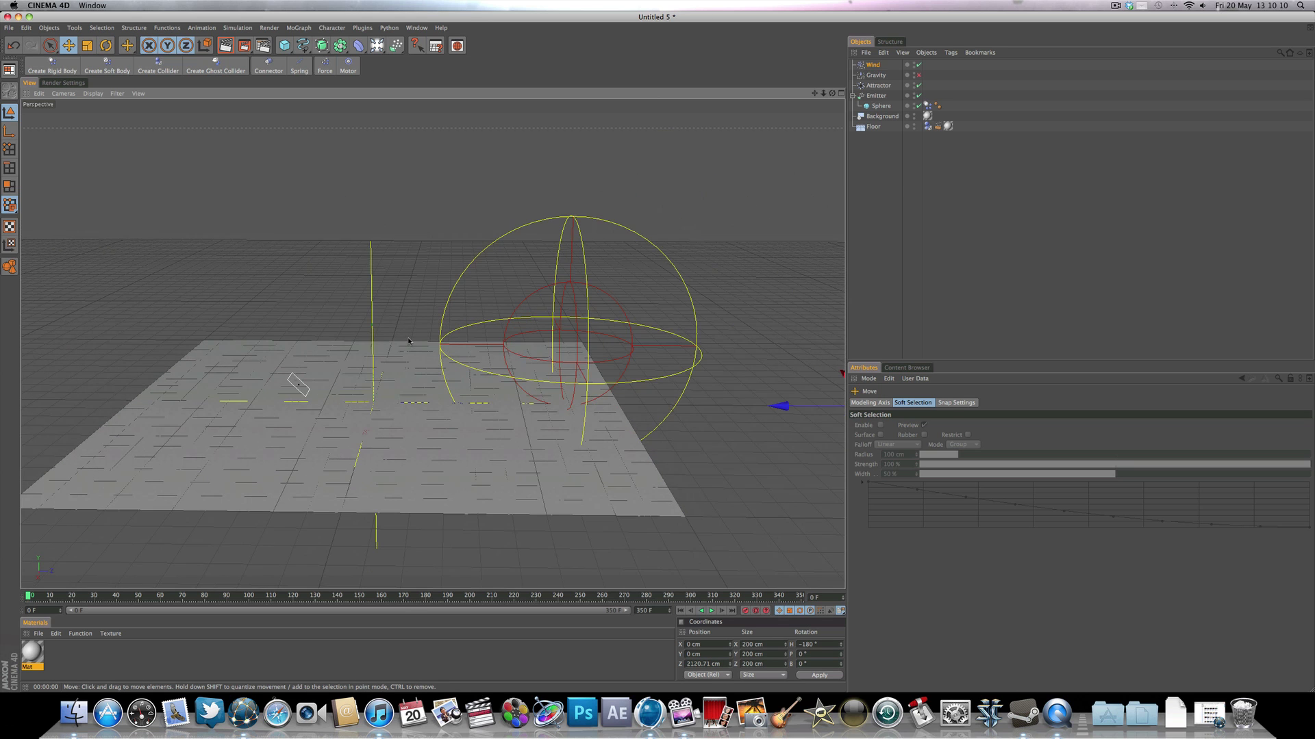
pyautogui.keyDown('alt'); pyautogui.moveTo(663, 404); pyautogui.dragTo(490, 430, button='middle'); pyautogui.keyUp('alt')
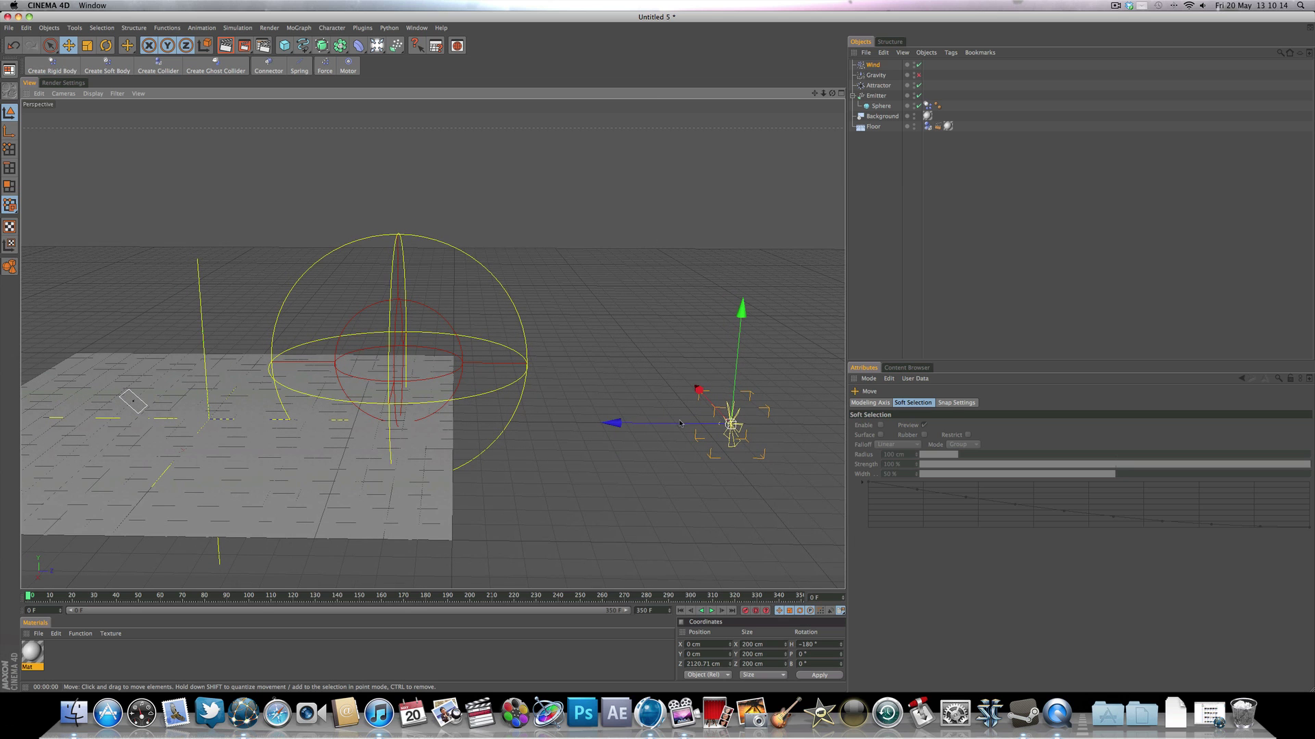
pyautogui.moveTo(680, 423); pyautogui.dragTo(726, 423)
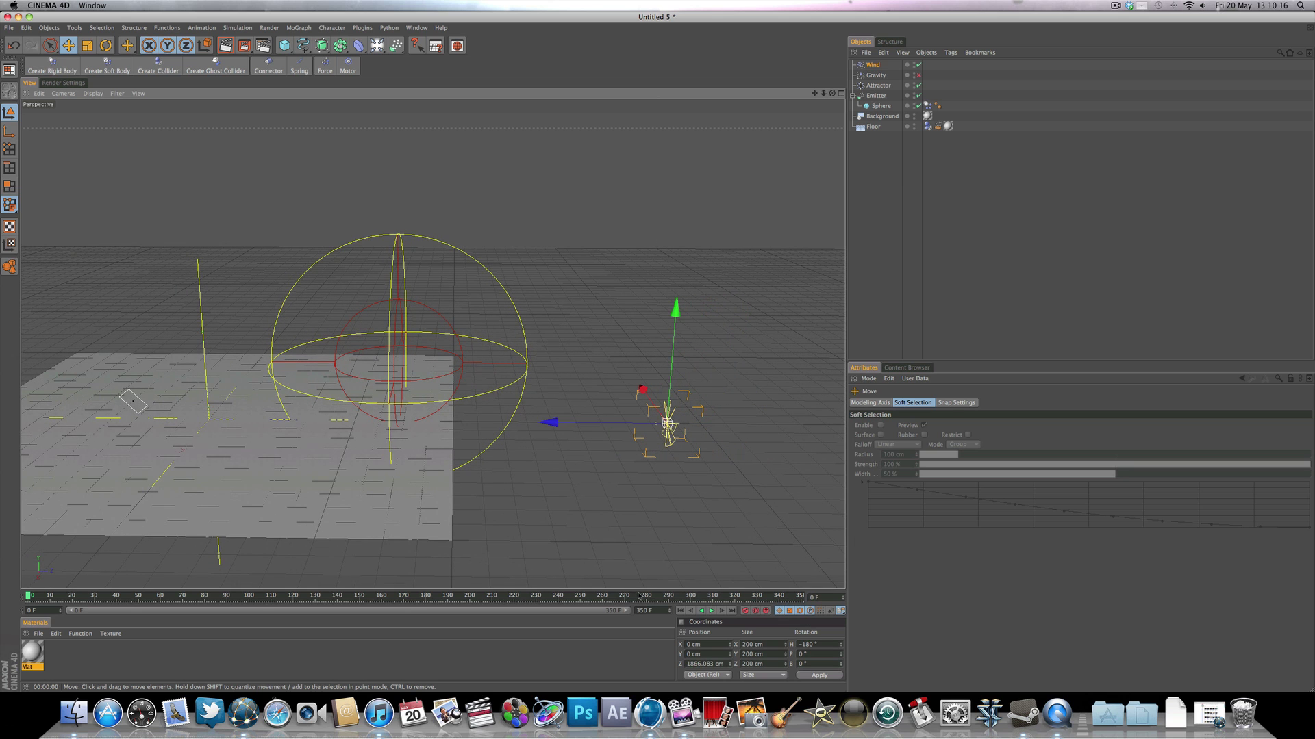
# At frame 205, disable the Wind object and keyframe its Enabled property as off
pyautogui.click(871, 67)
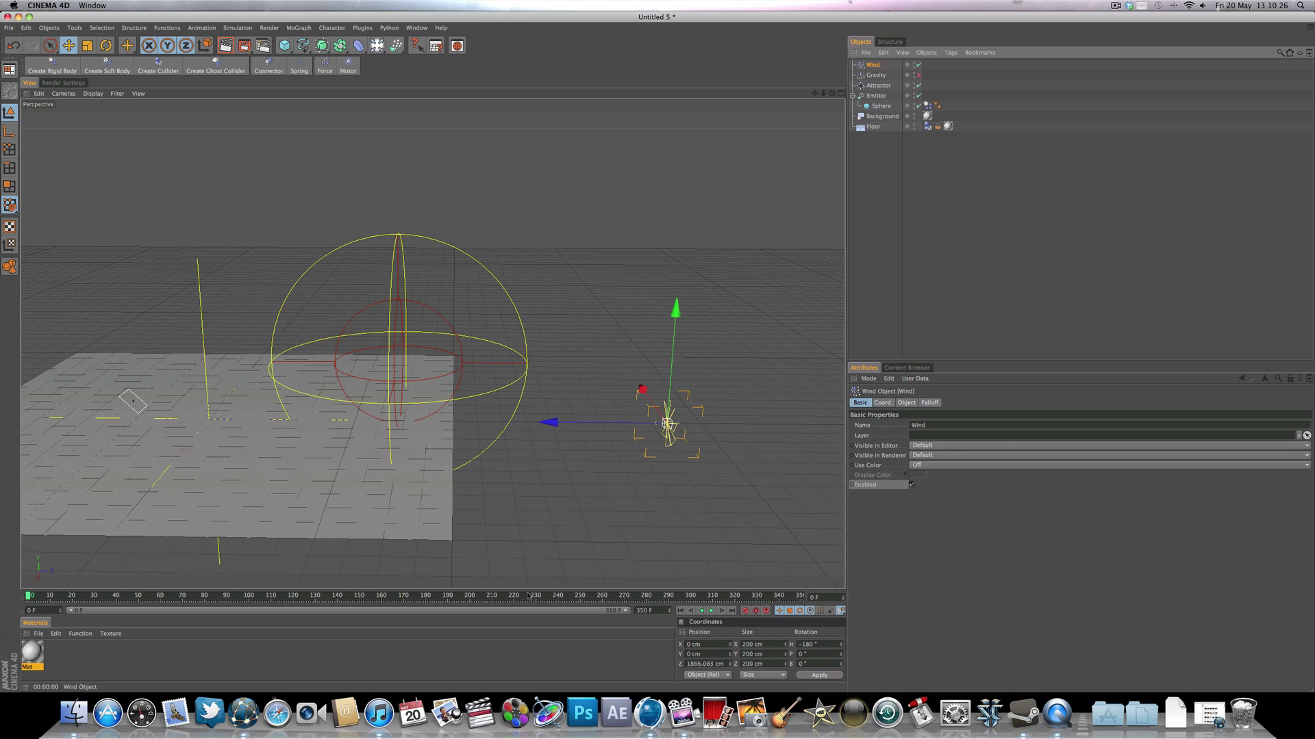
pyautogui.moveTo(510, 597); pyautogui.dragTo(482, 601)
pyautogui.click(911, 485)
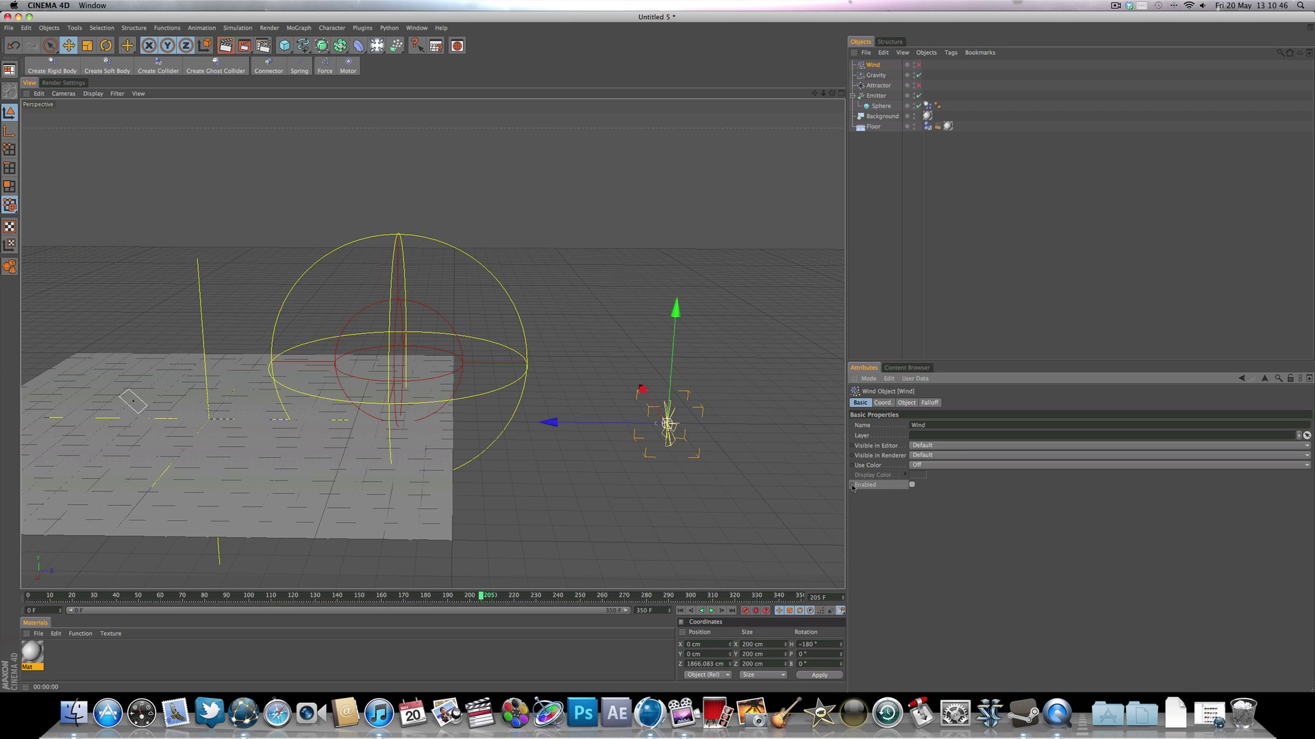
# Advance a few frames and keyframe the Wind object's Enabled property as on
pyautogui.click(722, 610)
pyautogui.click(722, 611)
pyautogui.click(722, 611)
pyautogui.click(722, 610)
pyautogui.click(911, 485)
# Play the simulation from the first frame to check the Wind effect on the spheres, and return to the start
pyautogui.click(681, 610)
pyautogui.click(712, 610)
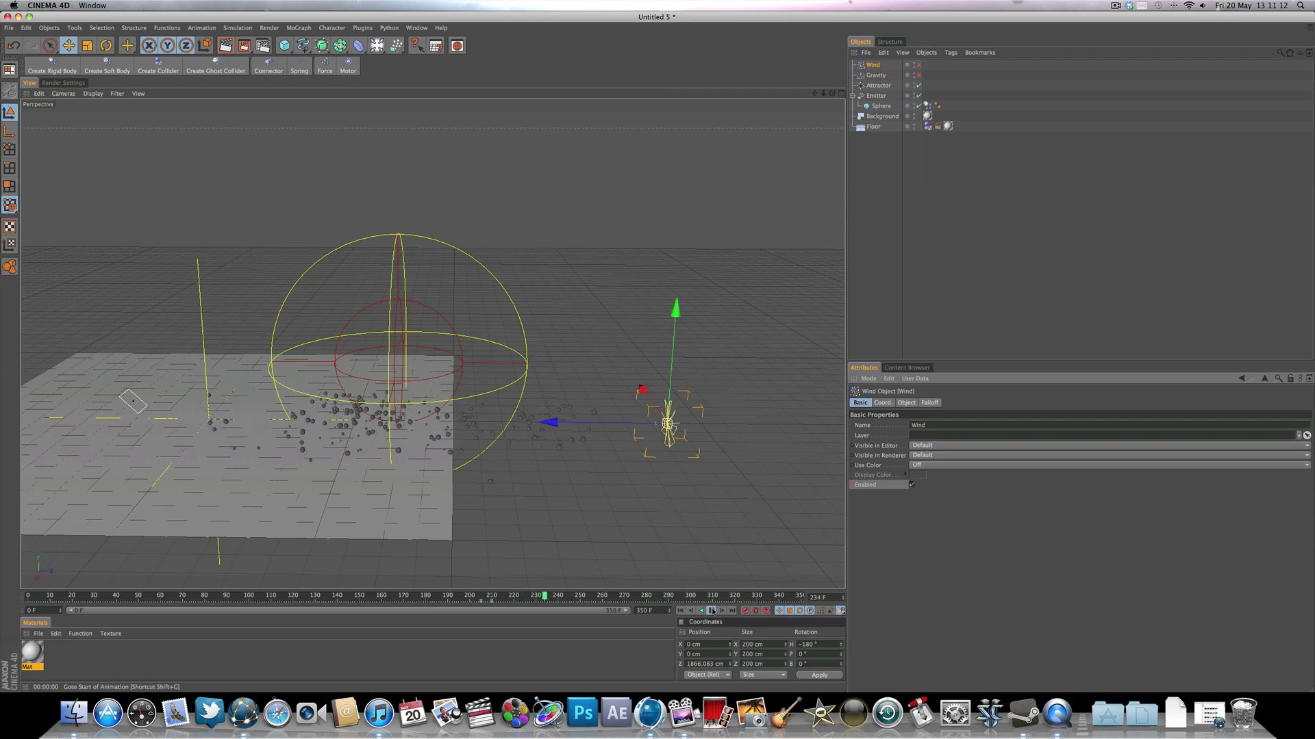
pyautogui.click(712, 611)
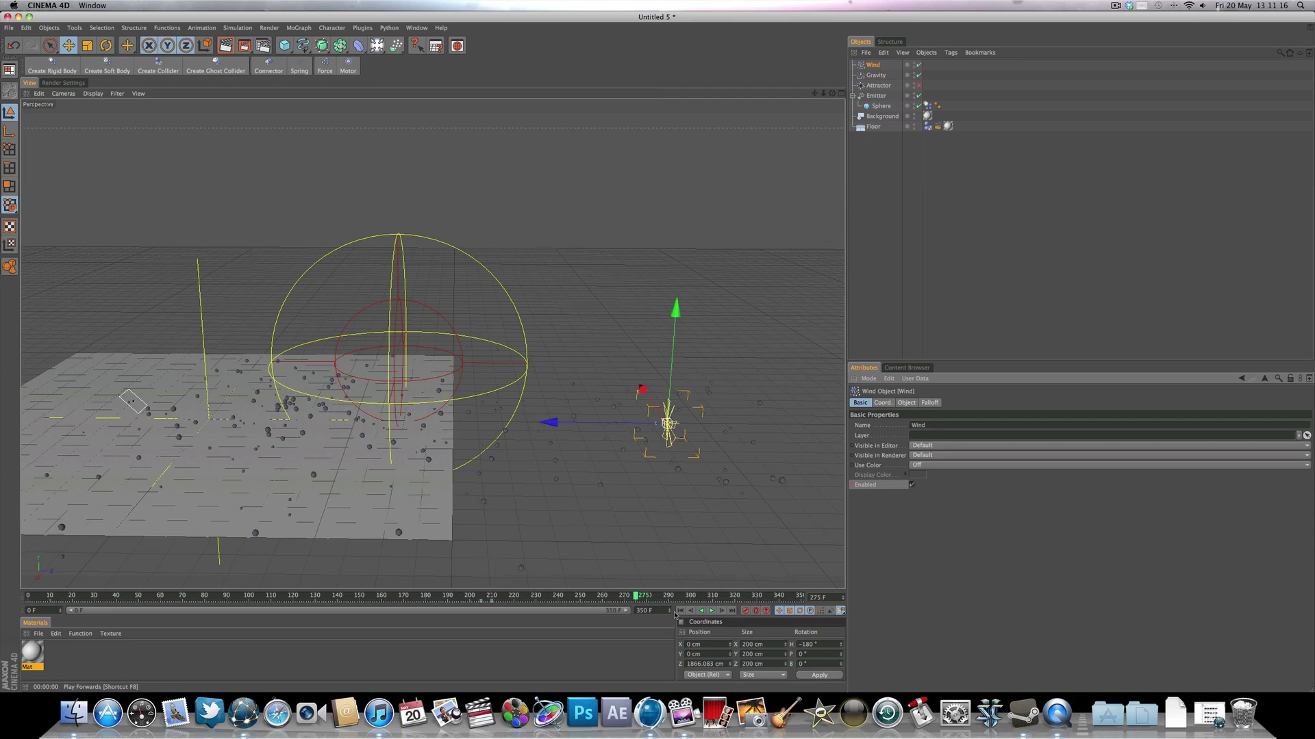
pyautogui.click(680, 610)
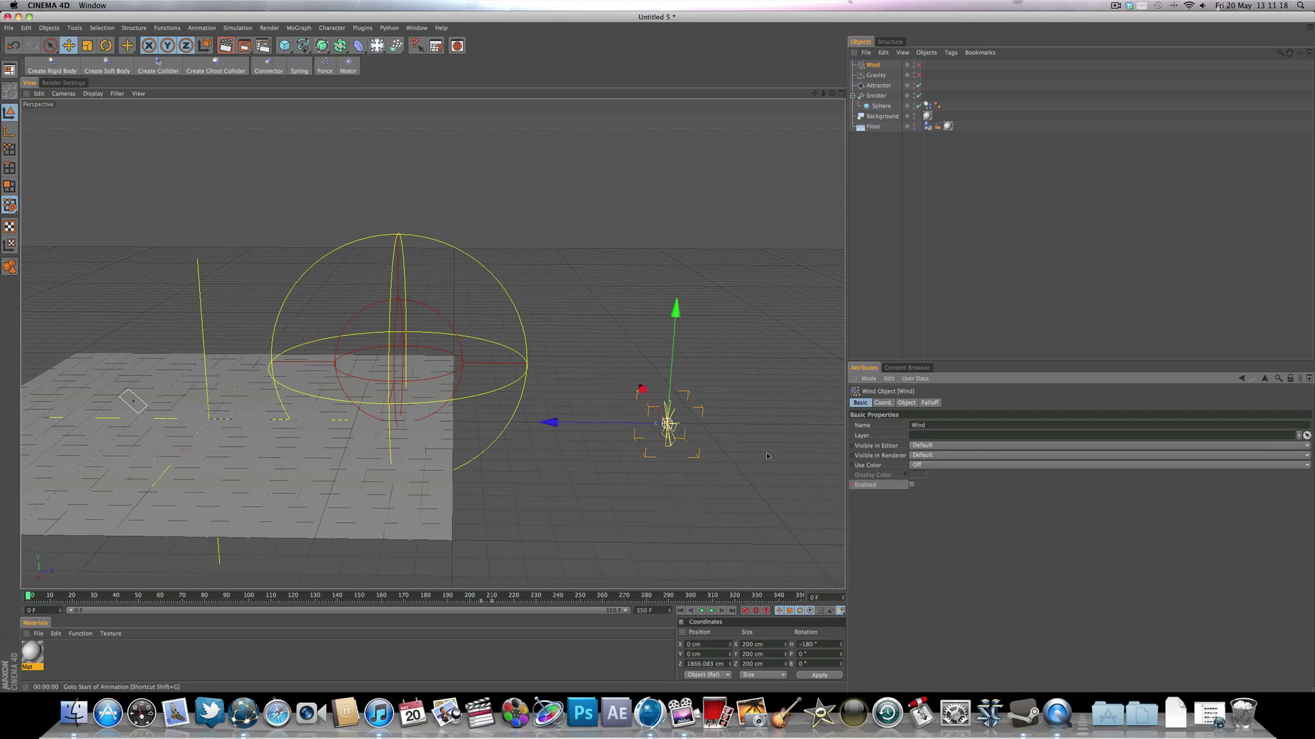
# Set the Wind object's Wind Speed to 150 cm and raise its Turbulence to about 75%
pyautogui.click(907, 403)
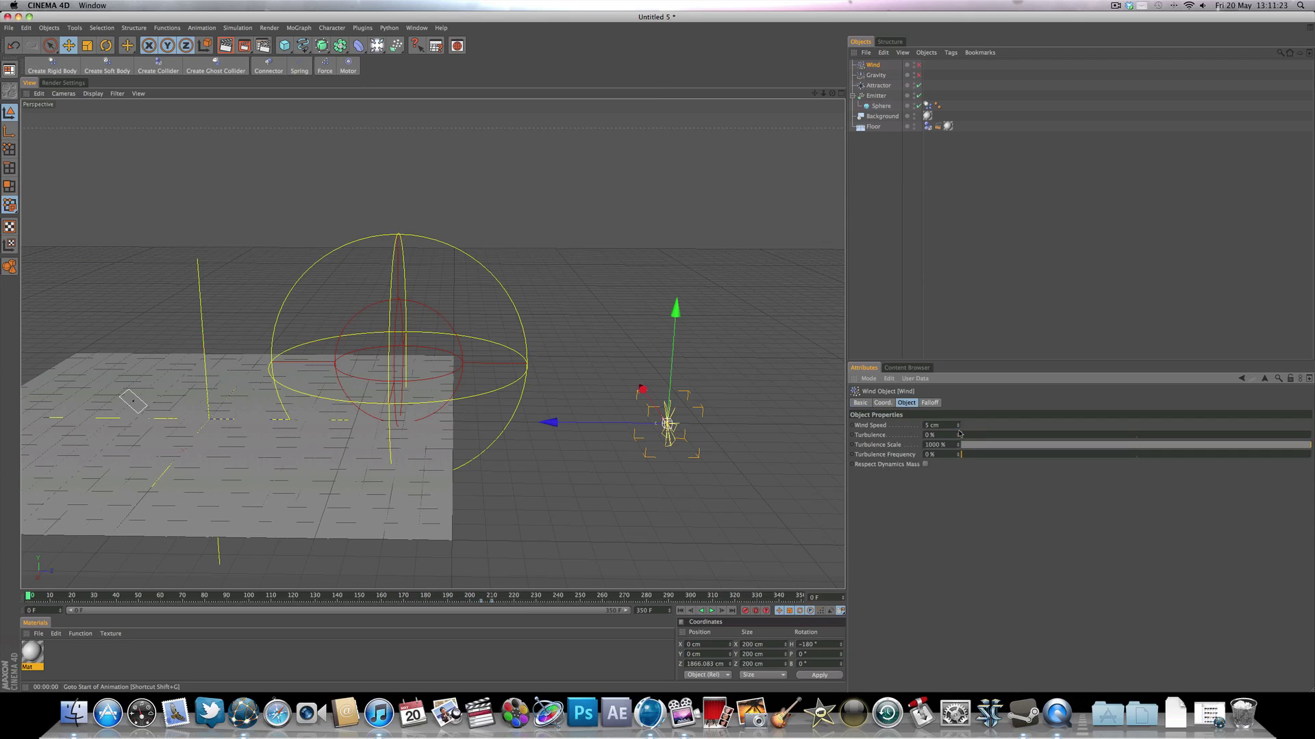
pyautogui.click(924, 425)
pyautogui.write('150')
pyautogui.press('Return')
pyautogui.moveTo(1090, 436); pyautogui.dragTo(1226, 456)
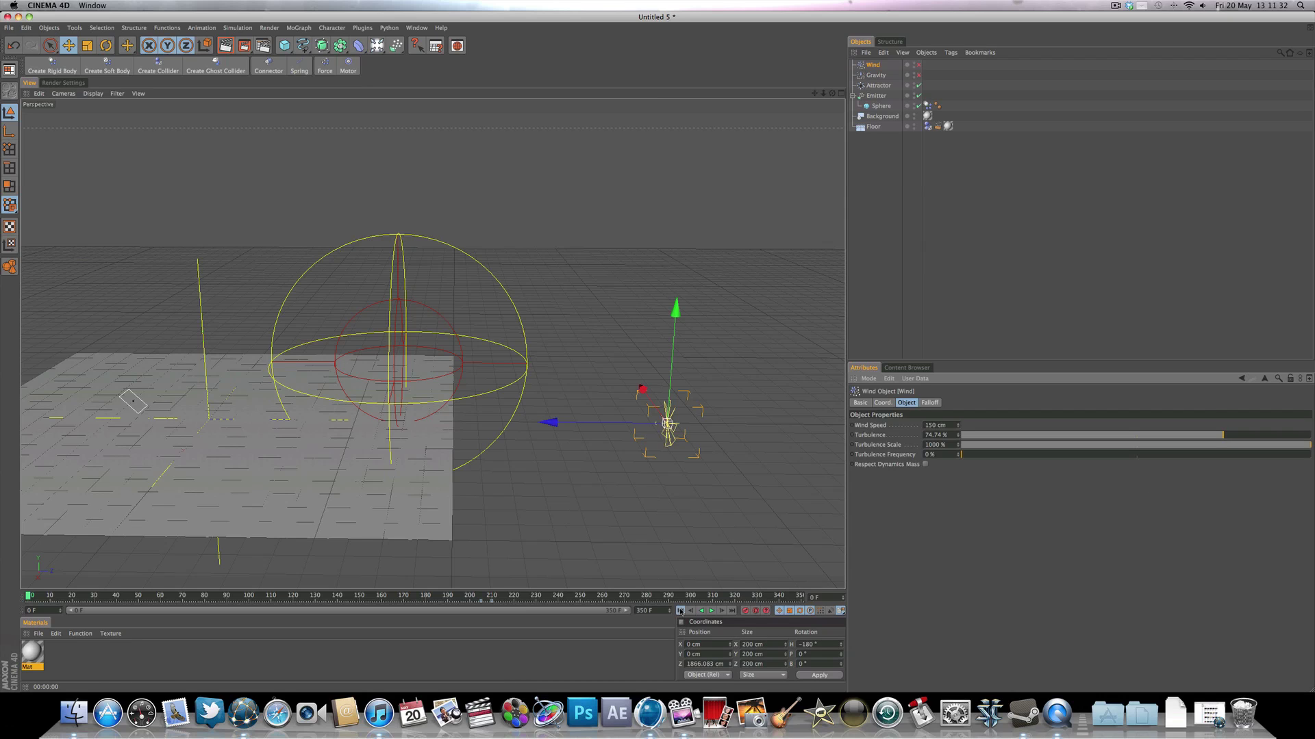
# Preview the wind effect in the simulation and set the Wind Speed to 100 cm
pyautogui.click(711, 610)
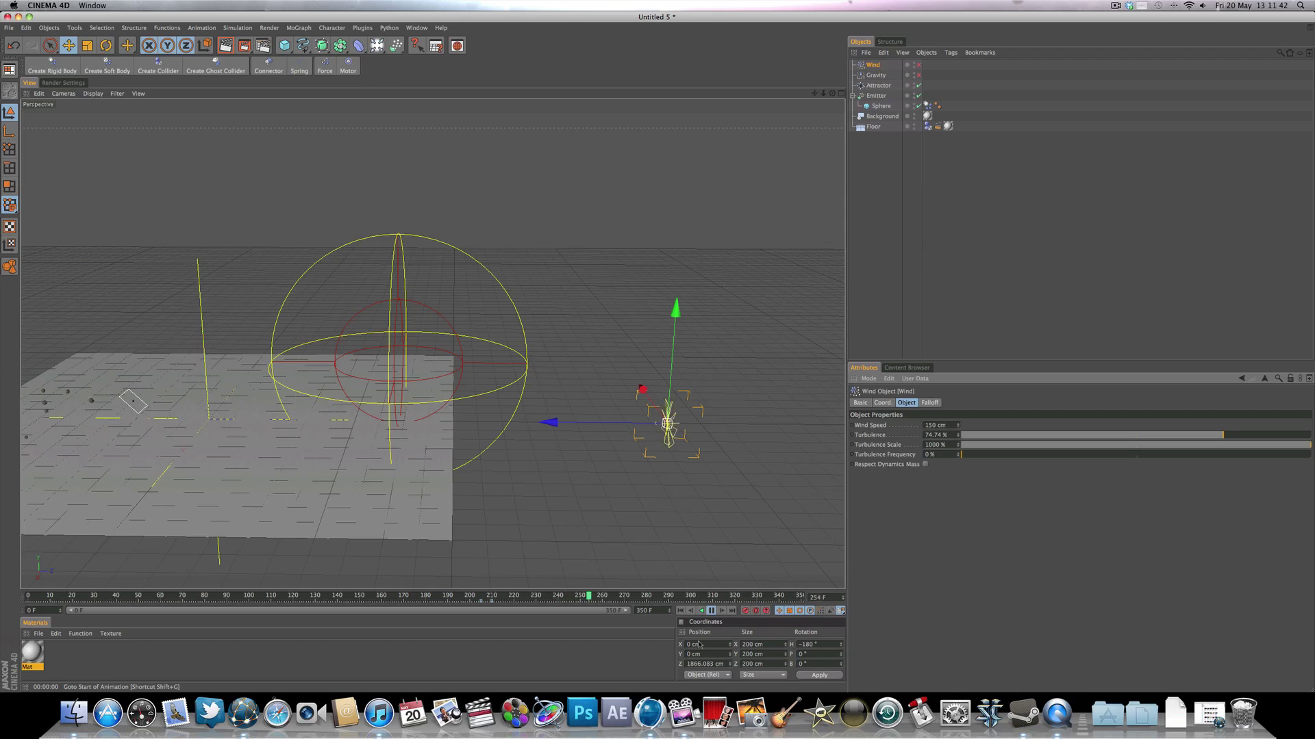
pyautogui.click(711, 611)
pyautogui.moveTo(948, 425); pyautogui.dragTo(854, 424)
pyautogui.write('100')
pyautogui.press('Return')
# Replay the simulation from the first frame to check the revised wind speed, and return to the start
pyautogui.click(680, 610)
pyautogui.click(711, 611)
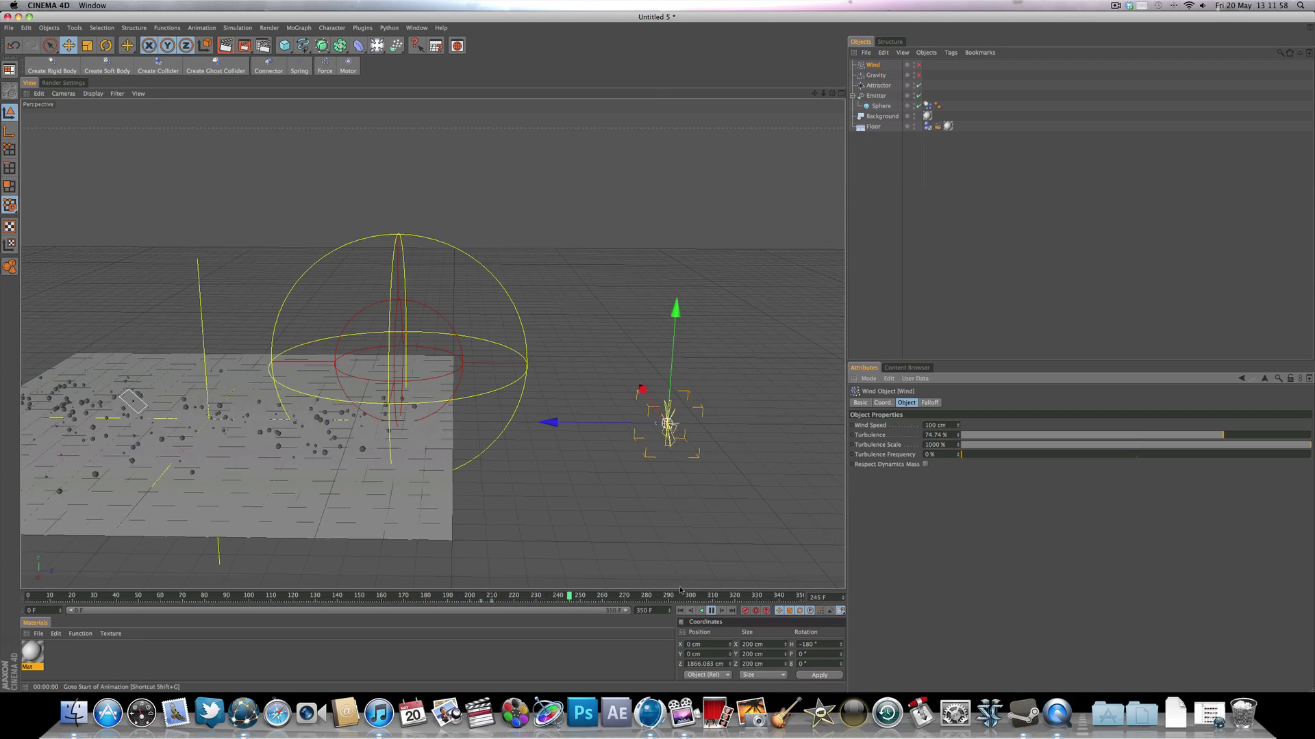
pyautogui.click(711, 610)
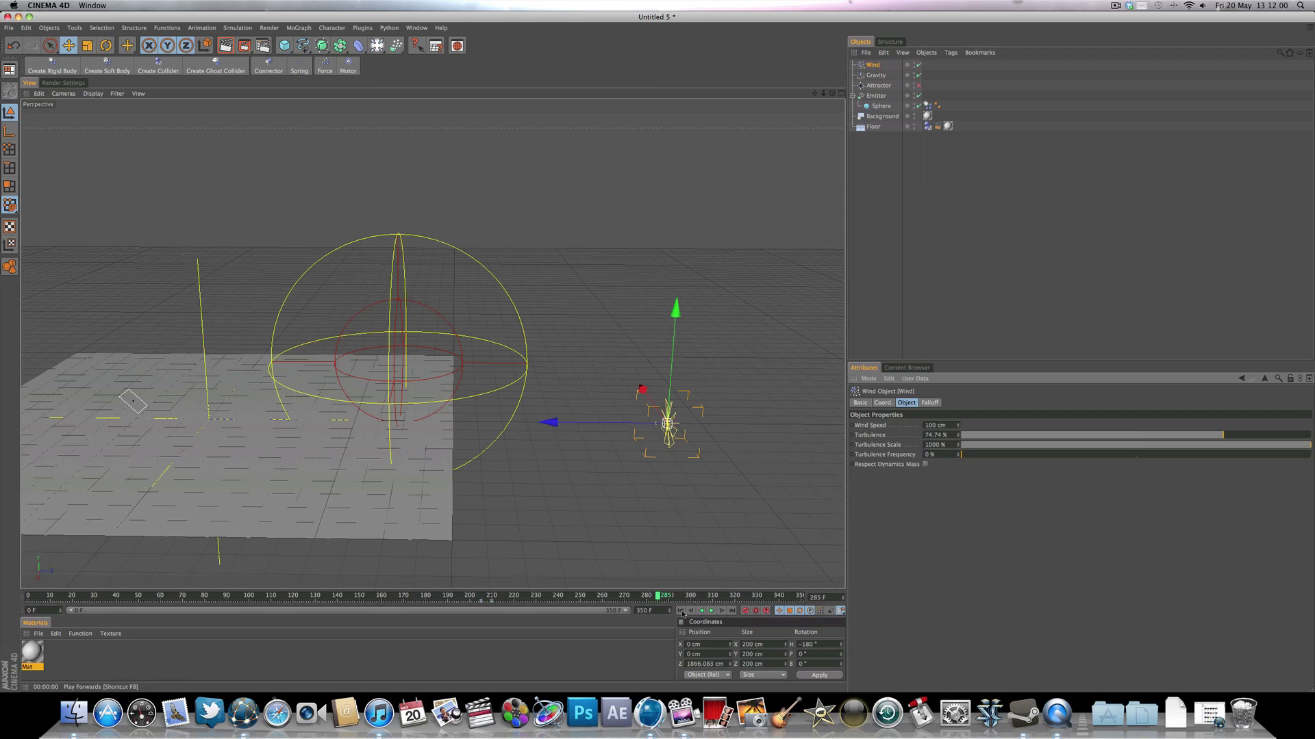
pyautogui.click(680, 610)
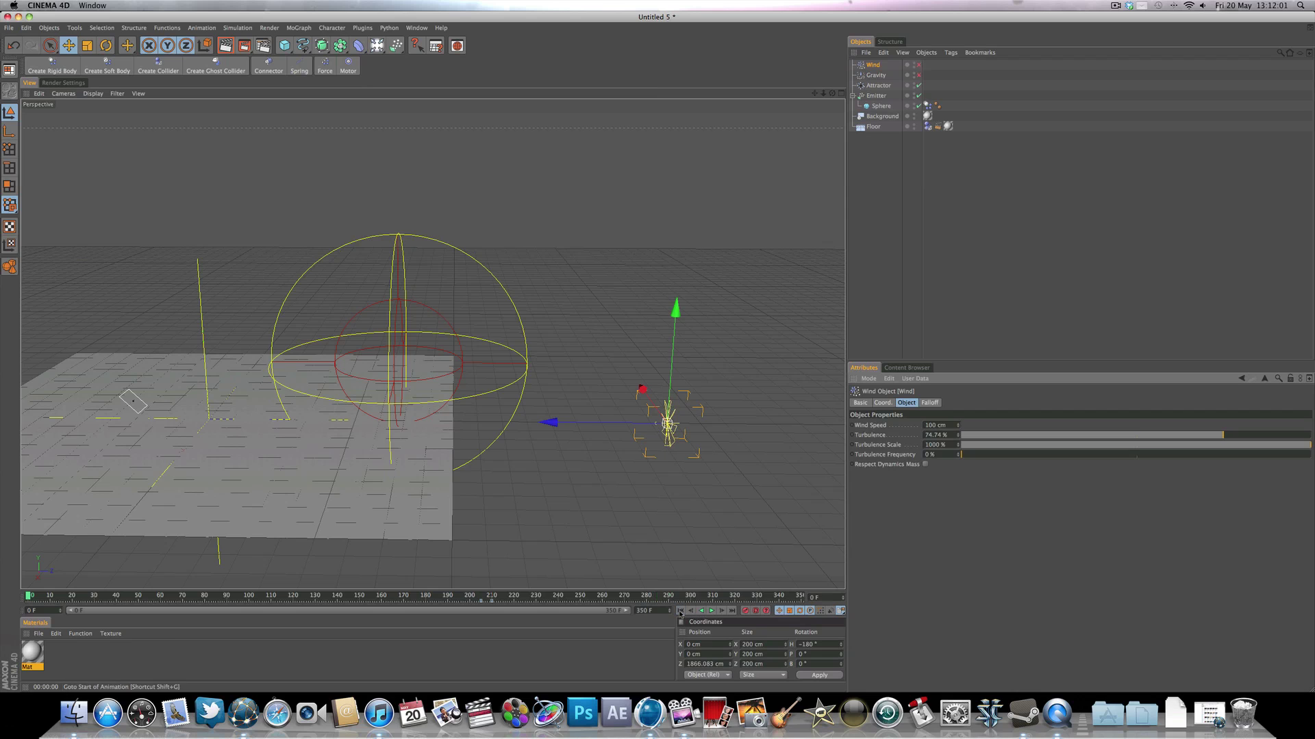
# Collapse the Emitter's hierarchy and make a copy of the Emitter with its sphere
pyautogui.click(863, 242)
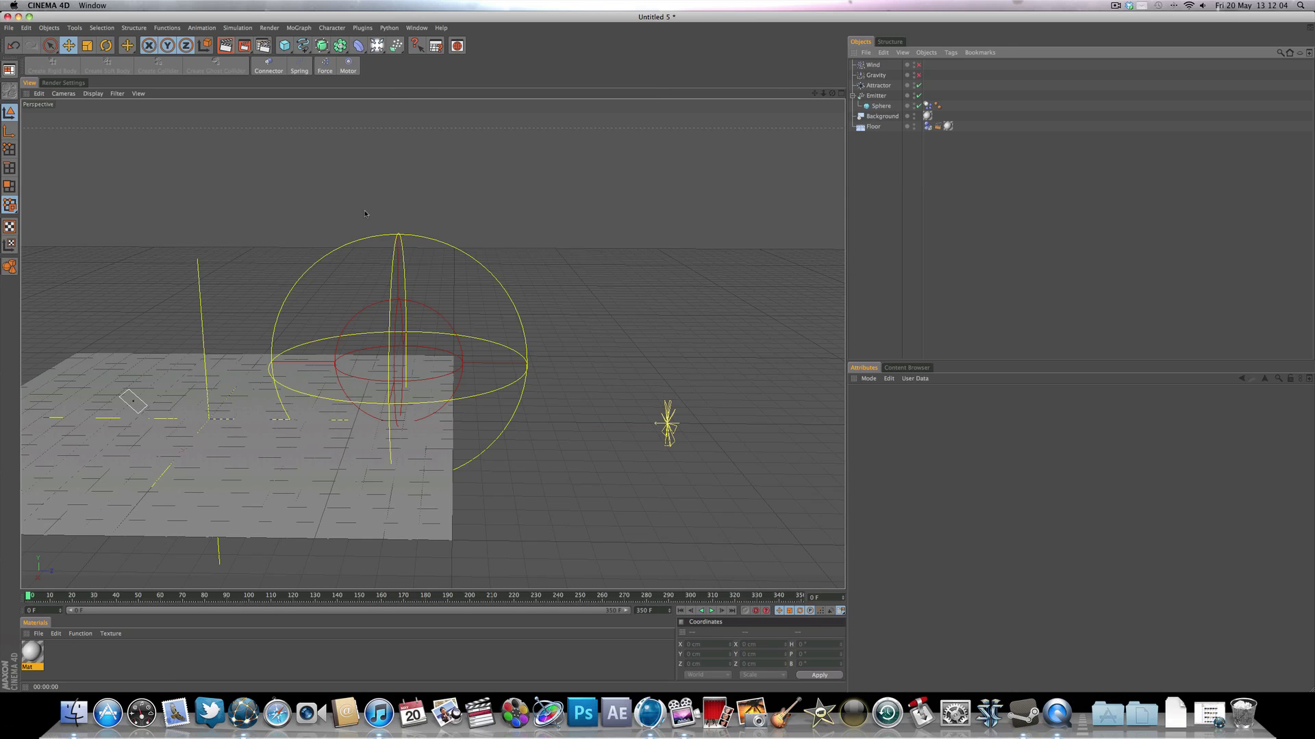
pyautogui.scroll(5, 381, 231)
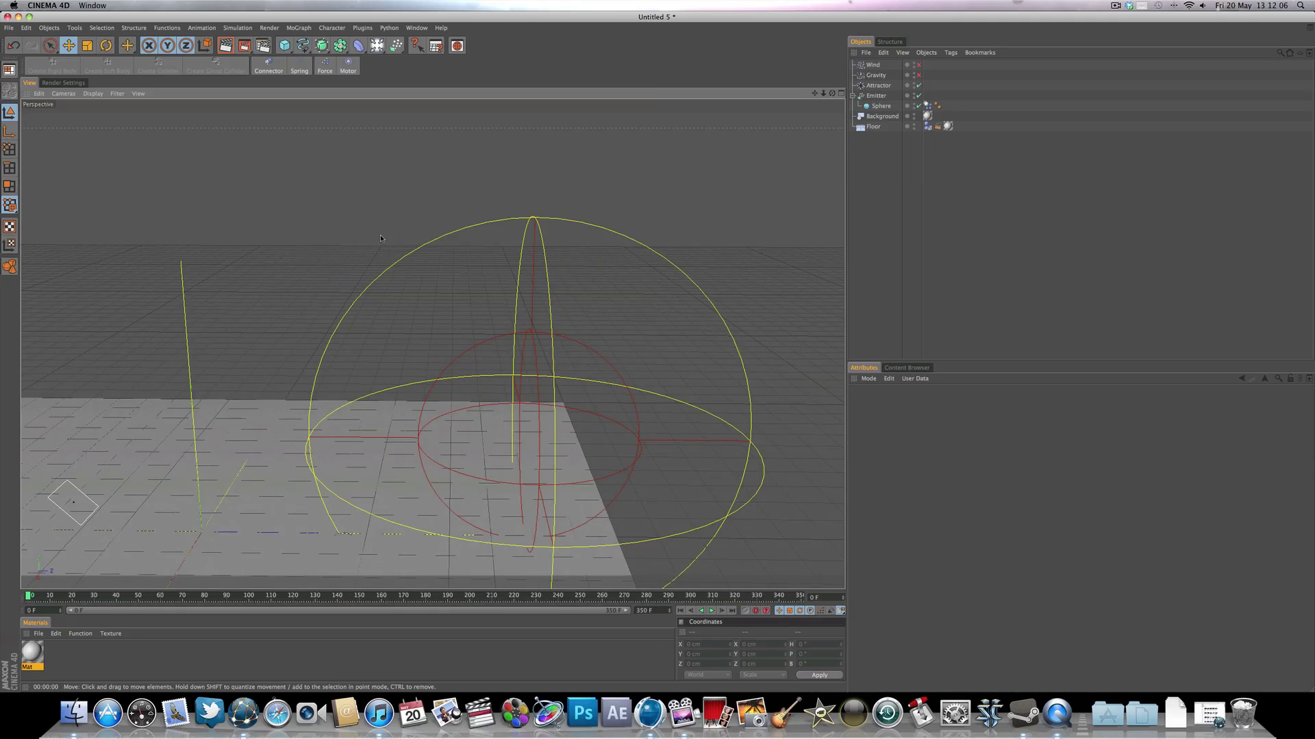
pyautogui.scroll(-5, 381, 238)
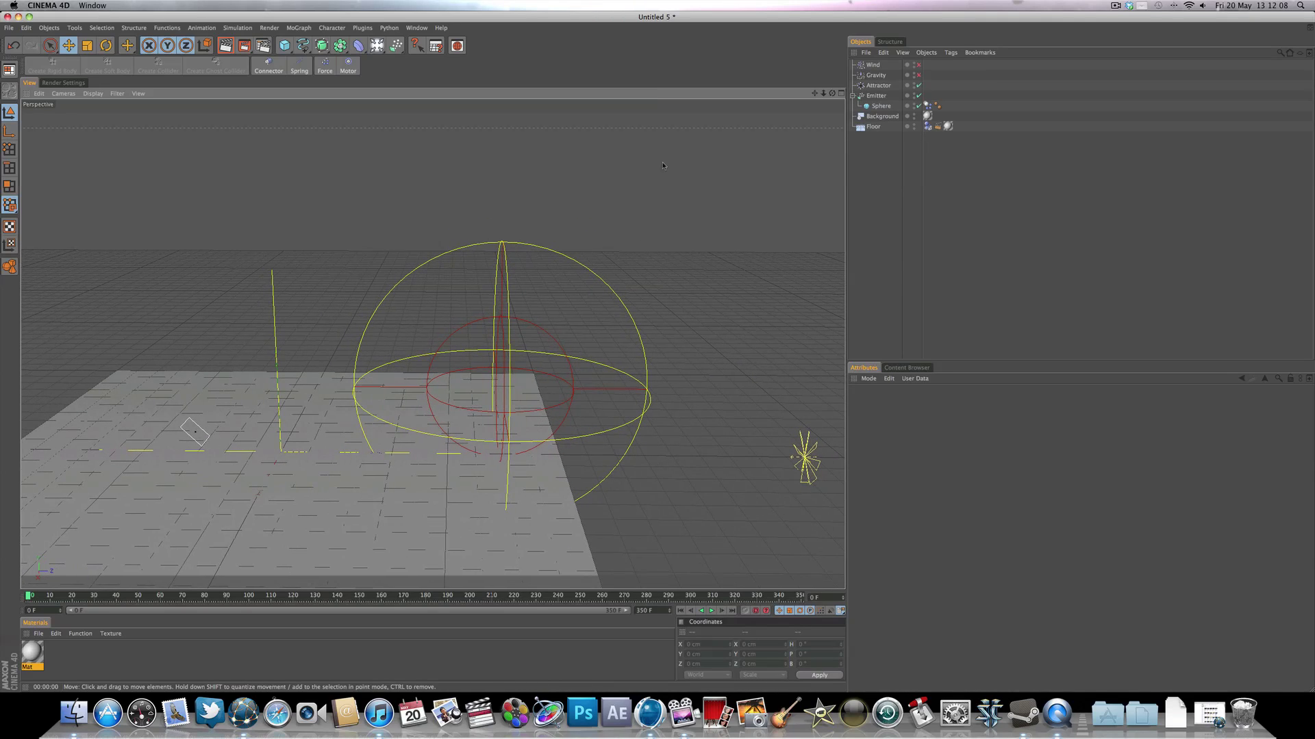
pyautogui.click(853, 96)
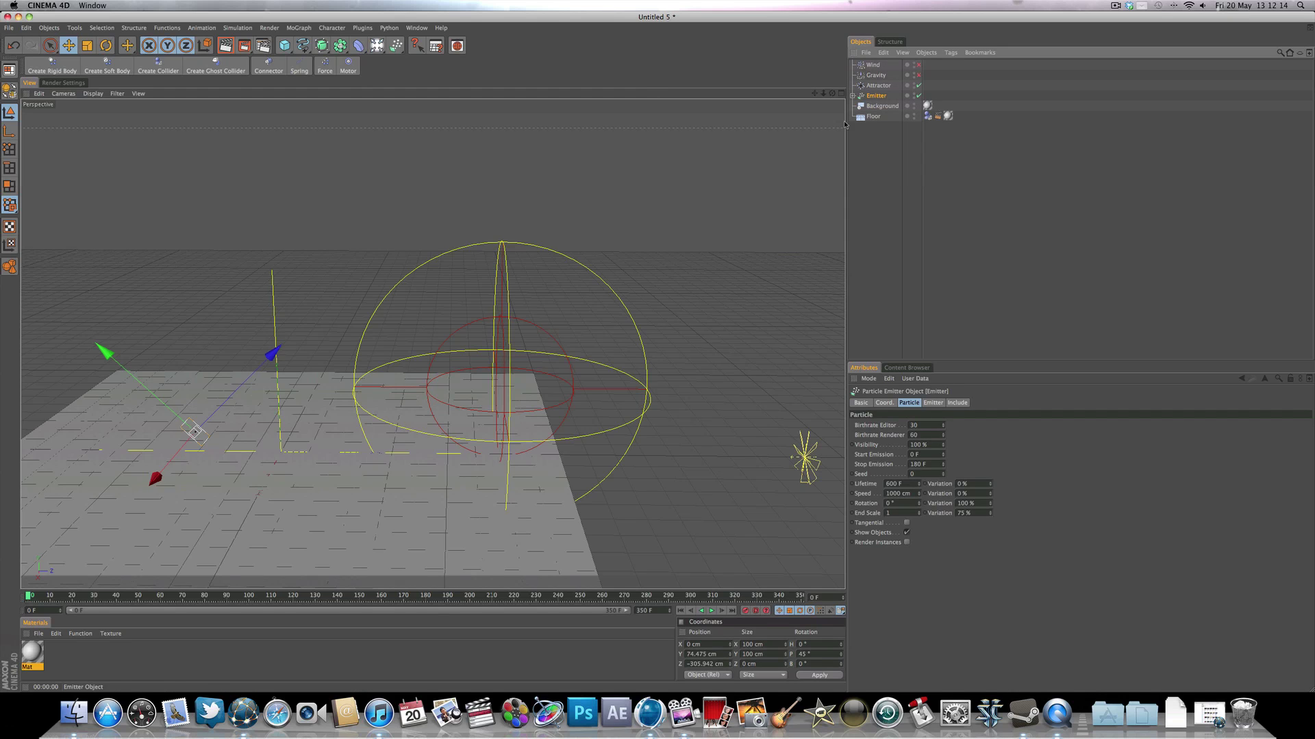
pyautogui.press('super+c')
pyautogui.press('super+v')
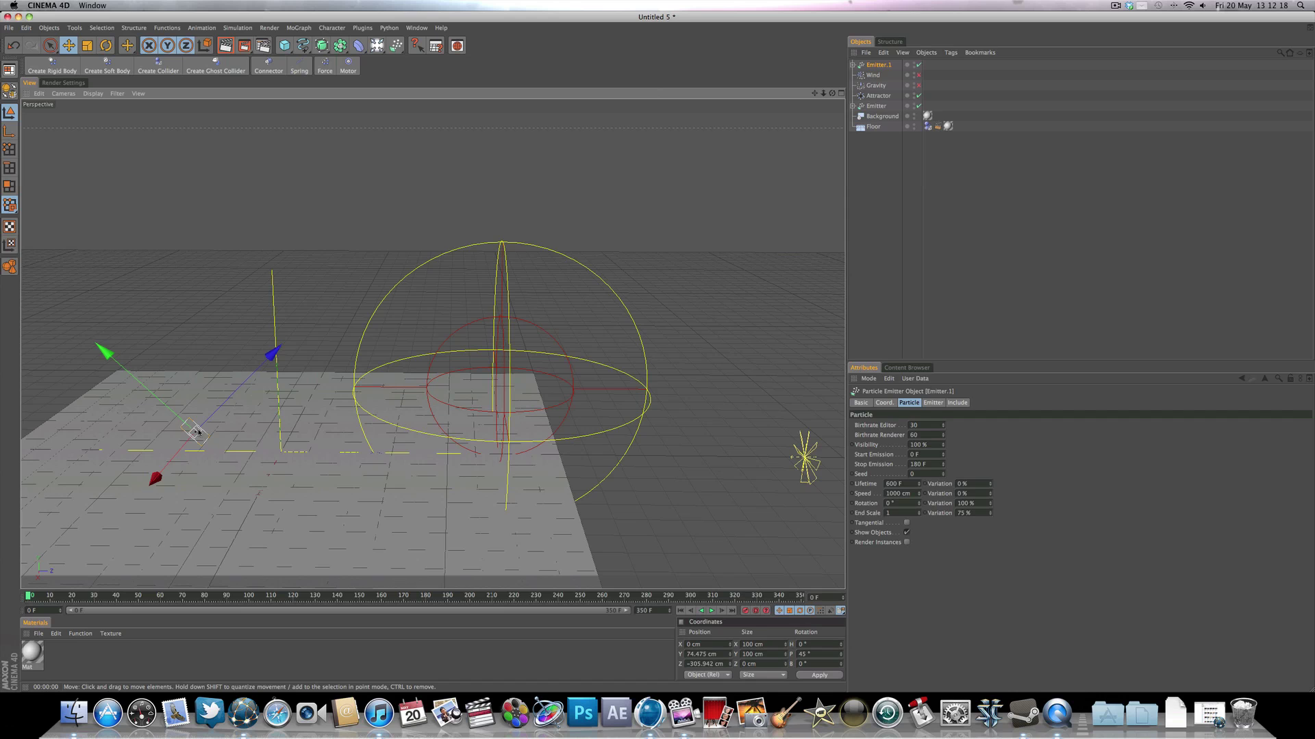
# Move the duplicate emitter beyond the Wind object, to about 2368 cm in Z and 183 cm in Y
pyautogui.moveTo(196, 433); pyautogui.dragTo(188, 437)
pyautogui.keyDown('alt'); pyautogui.moveTo(479, 465); pyautogui.dragTo(181, 455, button='middle'); pyautogui.keyUp('alt')
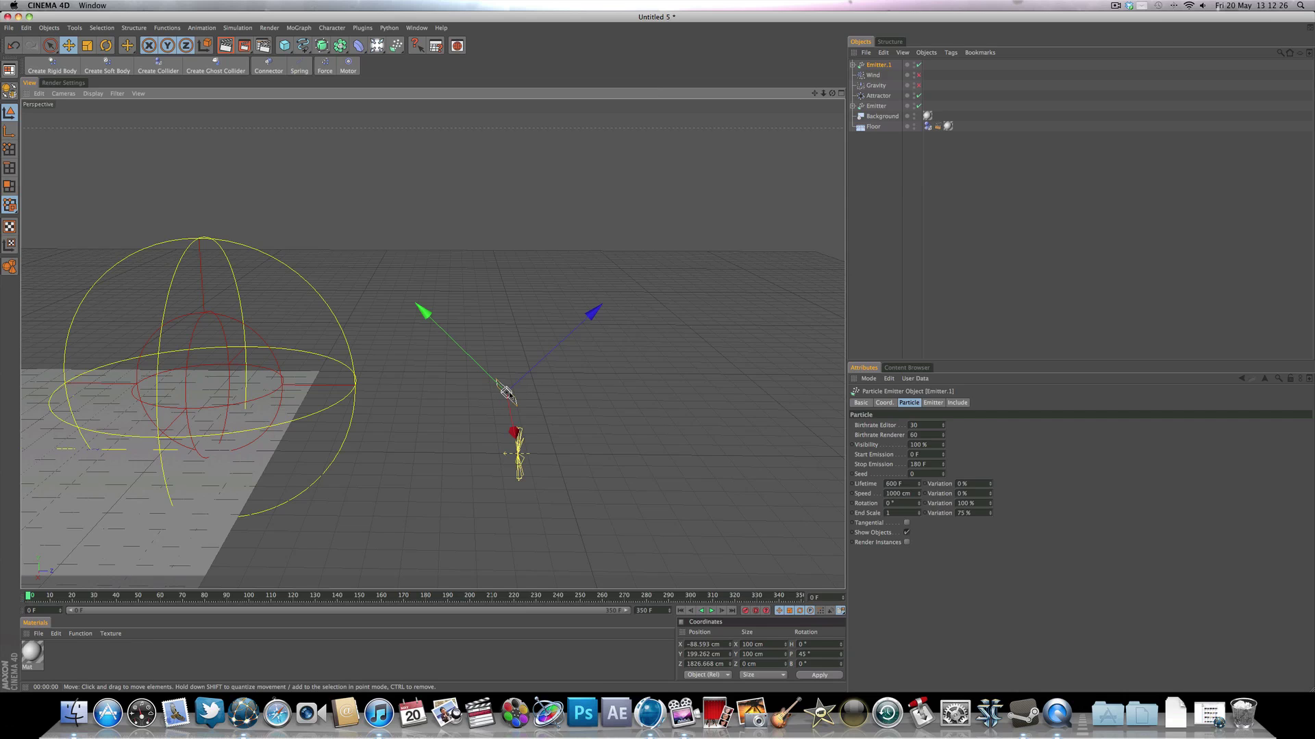
pyautogui.moveTo(506, 392); pyautogui.dragTo(653, 395)
# Reset the duplicate emitter's pitch to 0°, and rotate it to heading -180° and pitch 45° to face the attractor
pyautogui.click(805, 654)
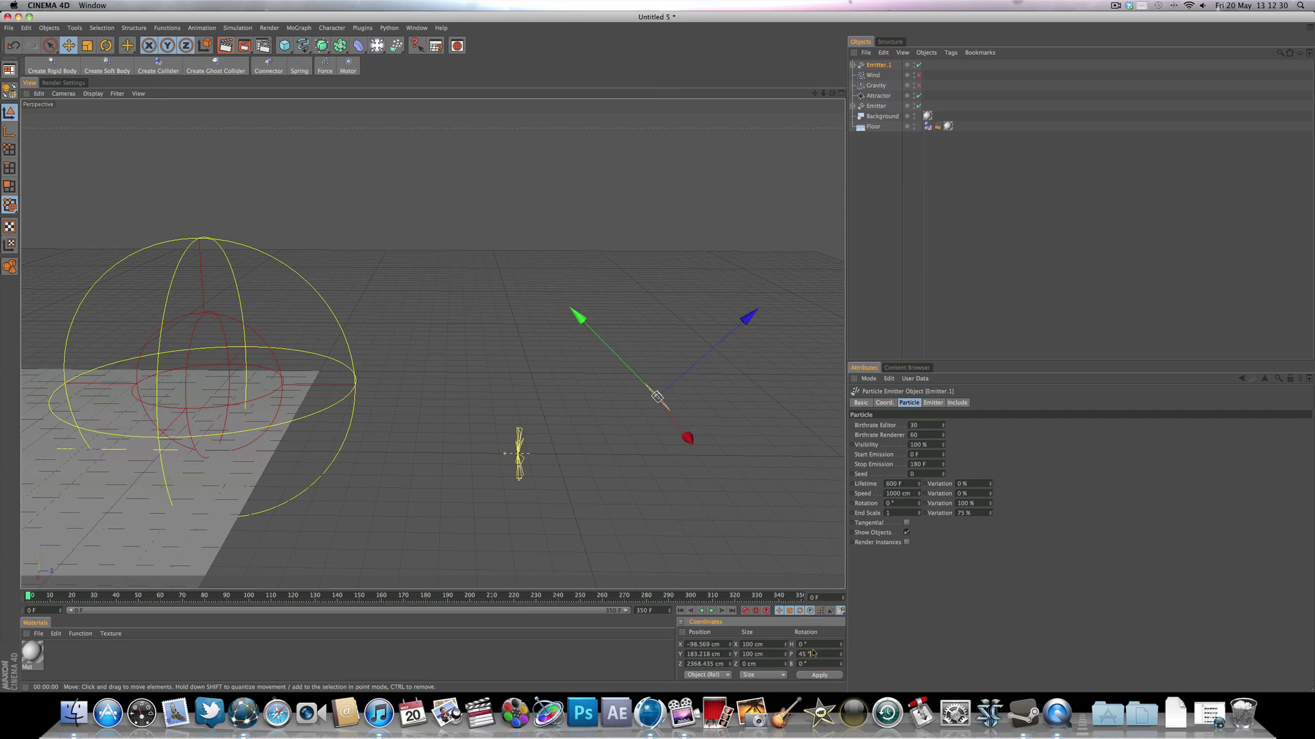
pyautogui.write('0')
pyautogui.press('Return')
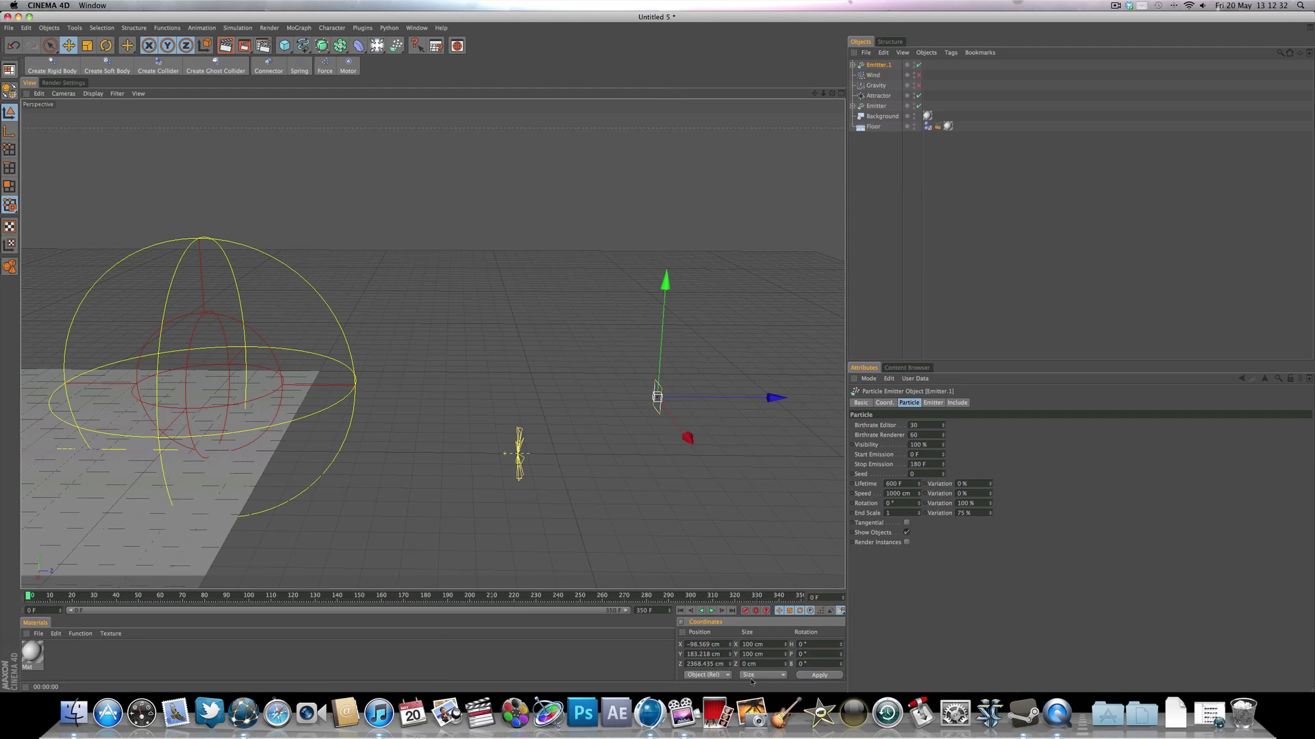
pyautogui.press('r')
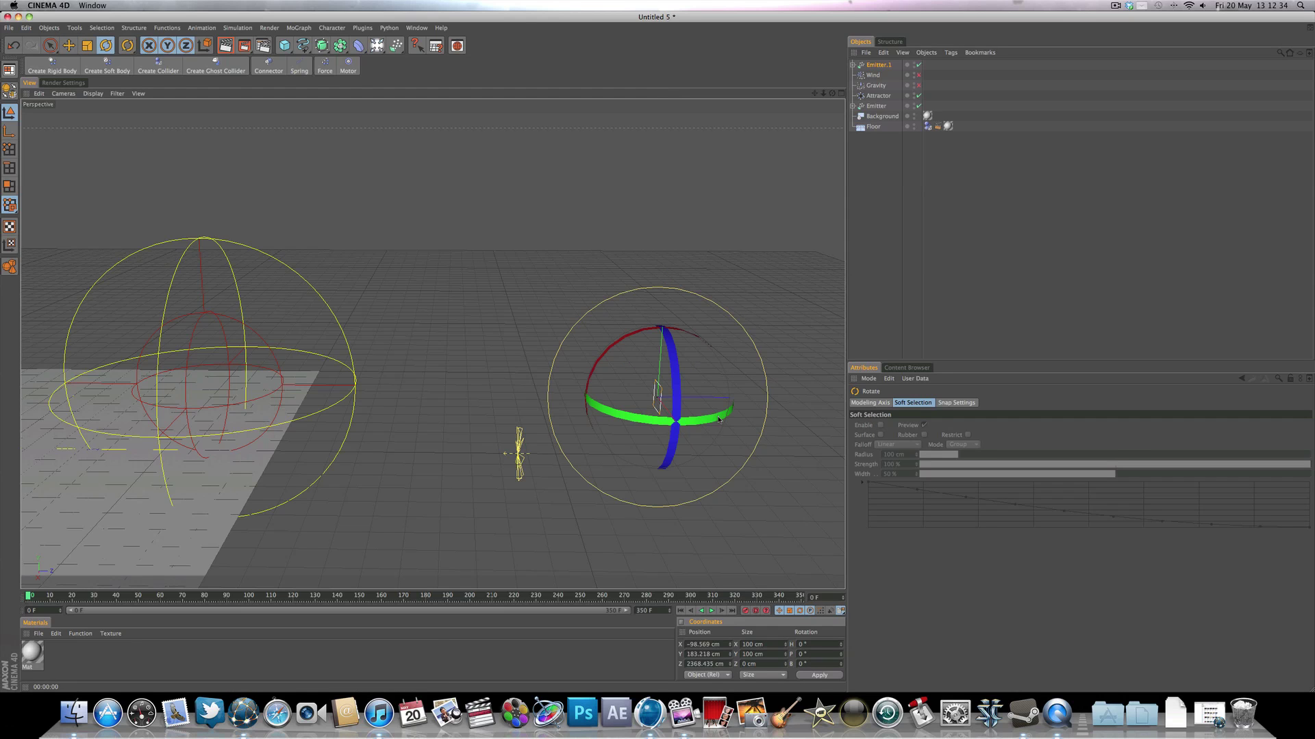
pyautogui.moveTo(719, 420); pyautogui.dragTo(355, 297)
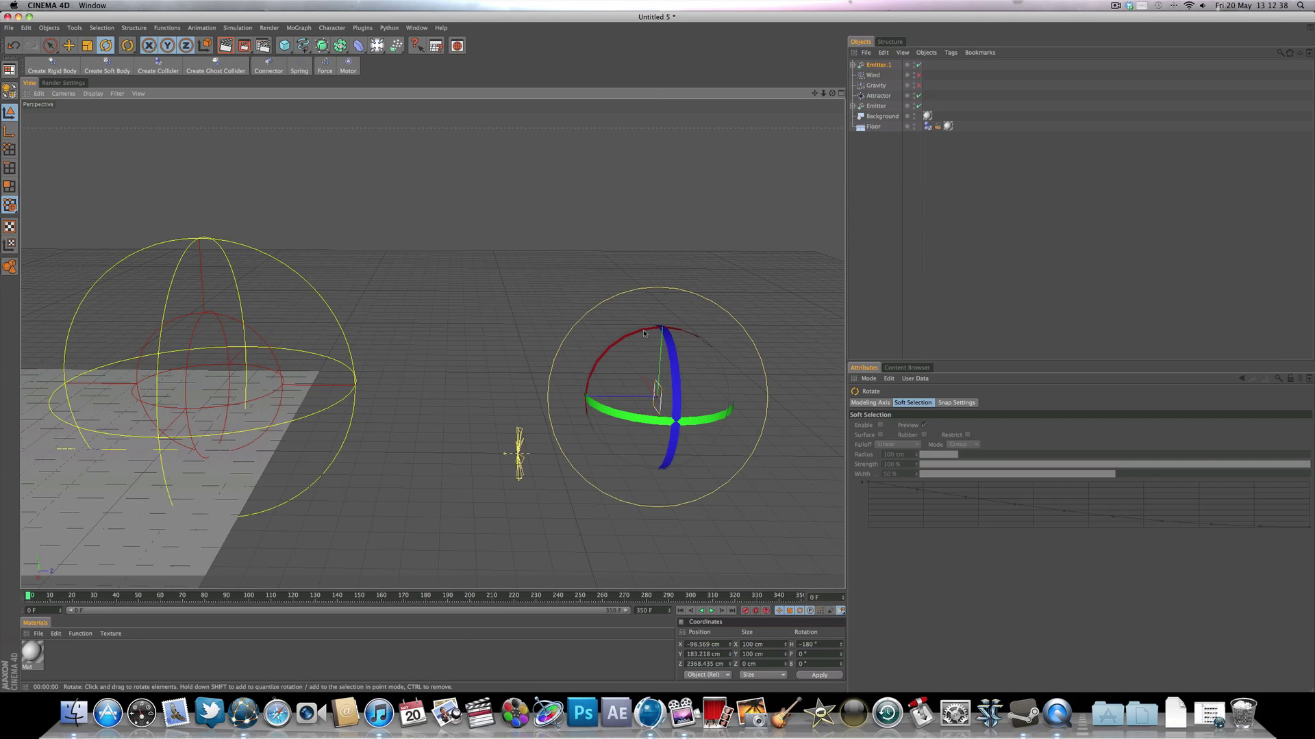
pyautogui.moveTo(642, 334); pyautogui.dragTo(695, 342)
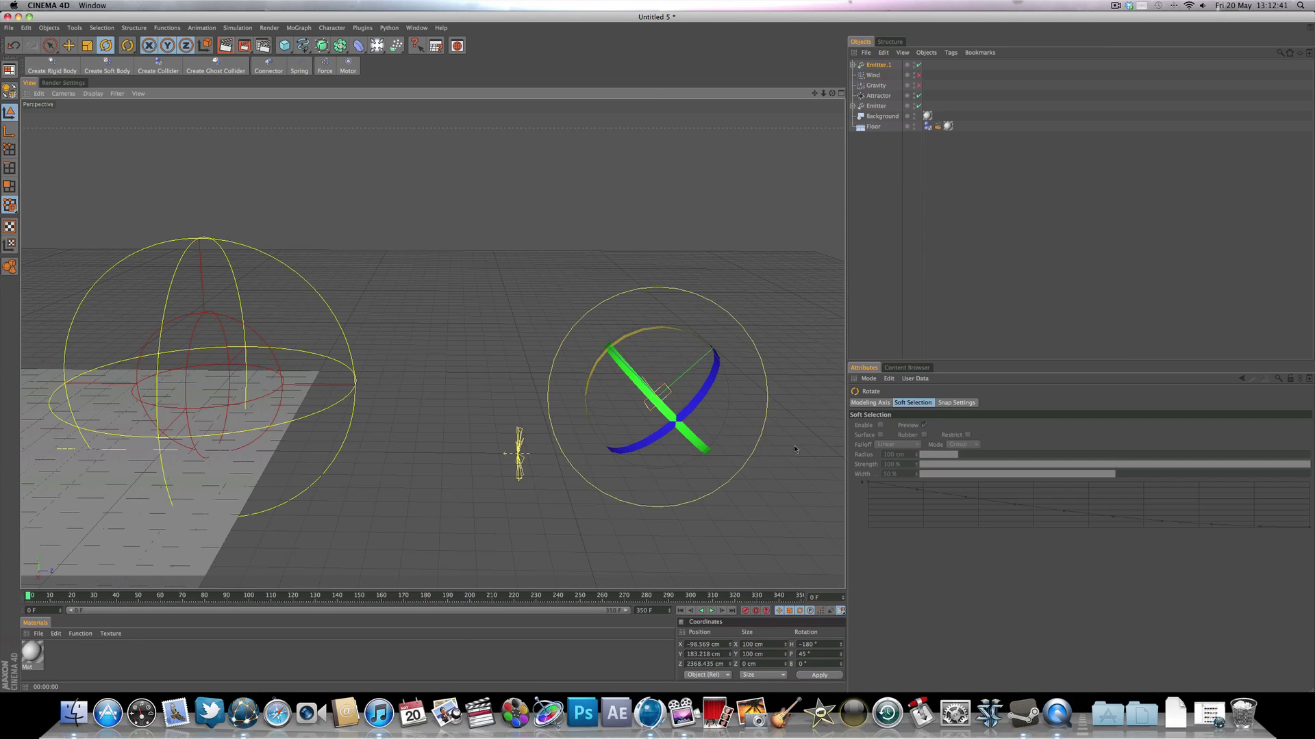
# Preview the two emitters in the simulation and move the duplicate closer to the attractor, to about 2173 cm in Z
pyautogui.click(712, 610)
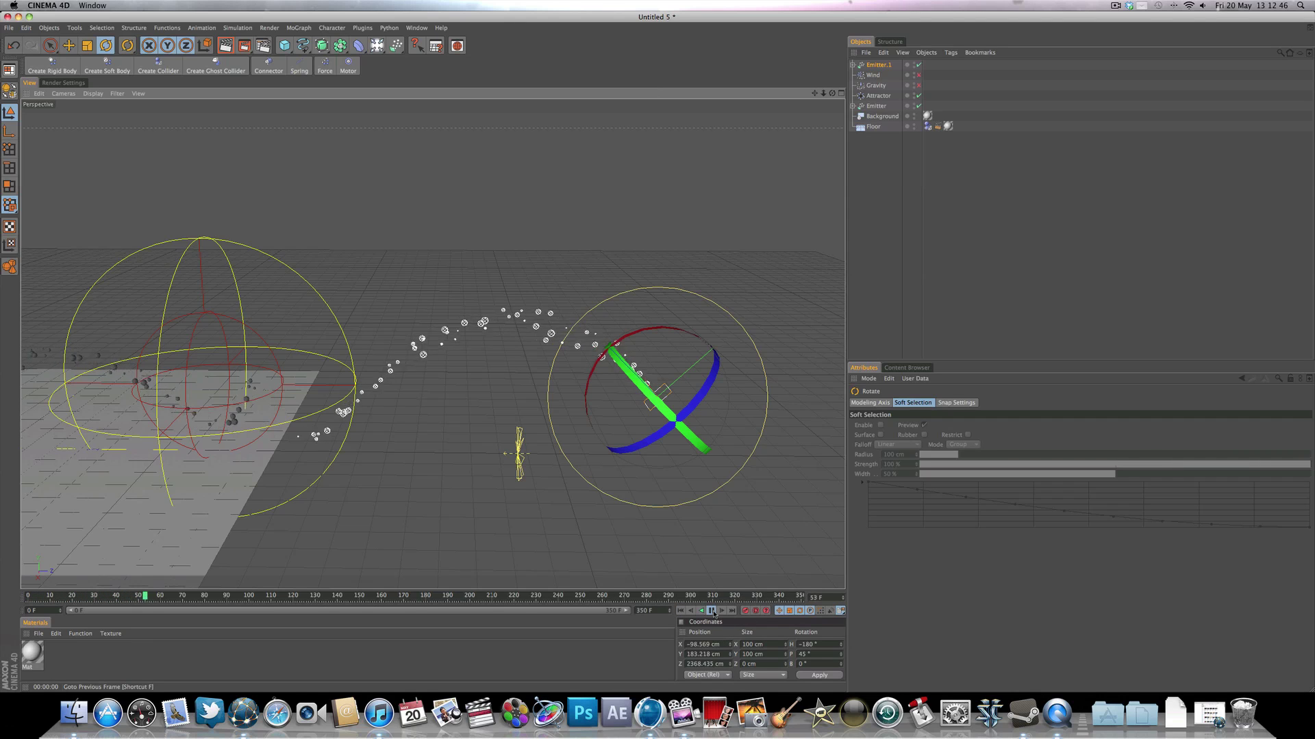
pyautogui.click(712, 611)
pyautogui.press('e')
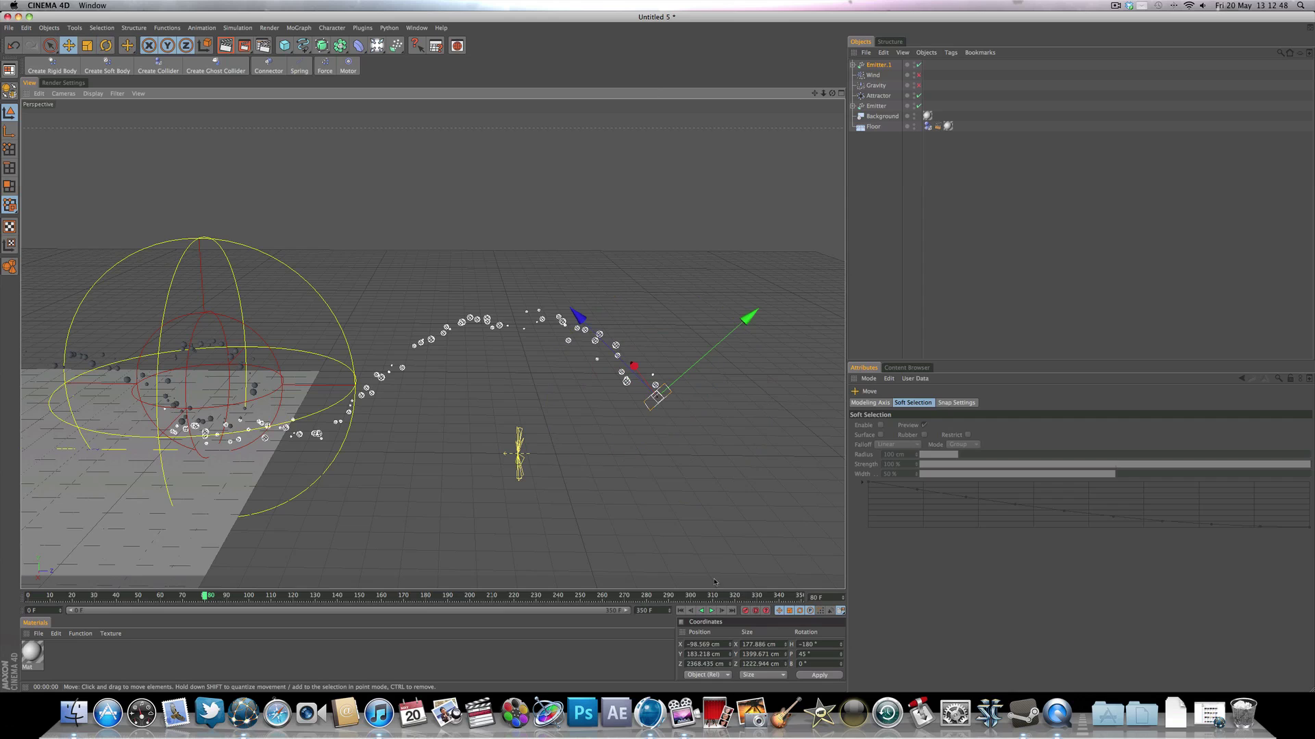
pyautogui.moveTo(657, 398)
pyautogui.mouseDown()
pyautogui.moveTo(604, 396)
pyautogui.moveTo(660, 400)
pyautogui.mouseUp()
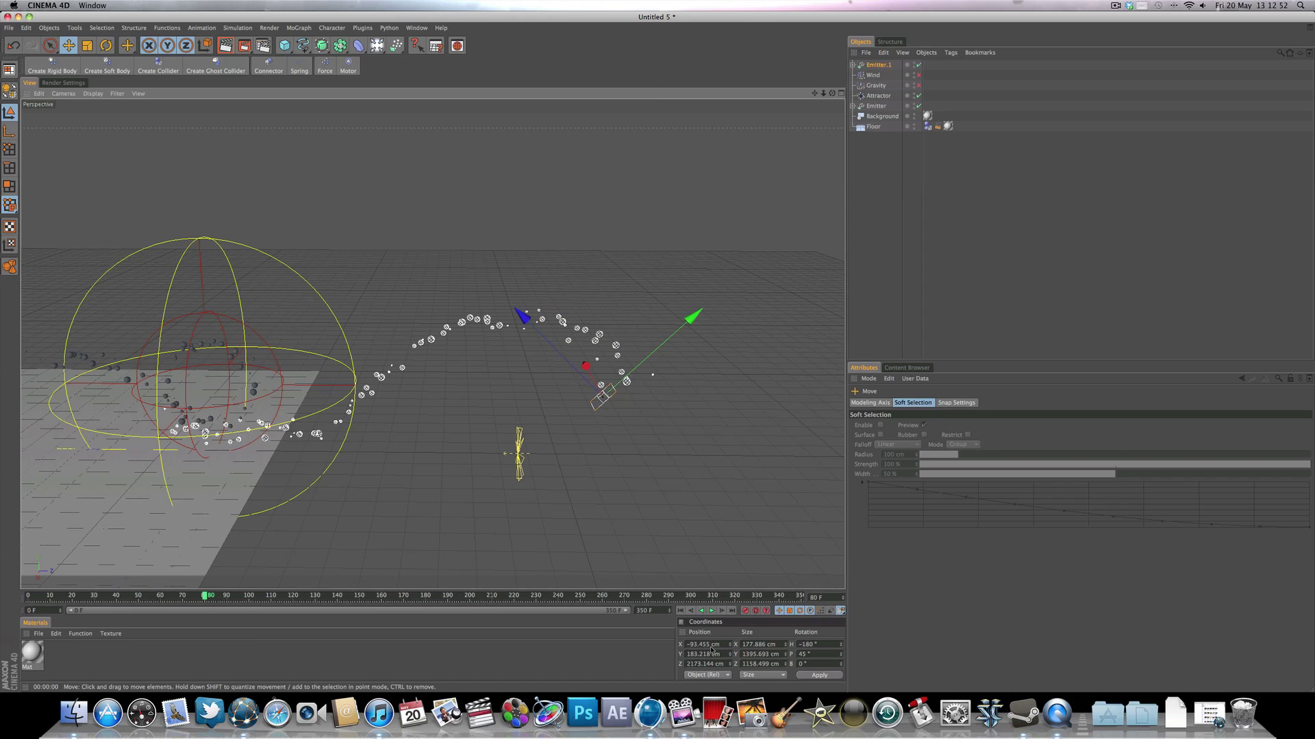
# Replay the simulation, move the duplicate emitter to about 2059 cm in Z and 237 cm in Y, and preview again
pyautogui.click(681, 611)
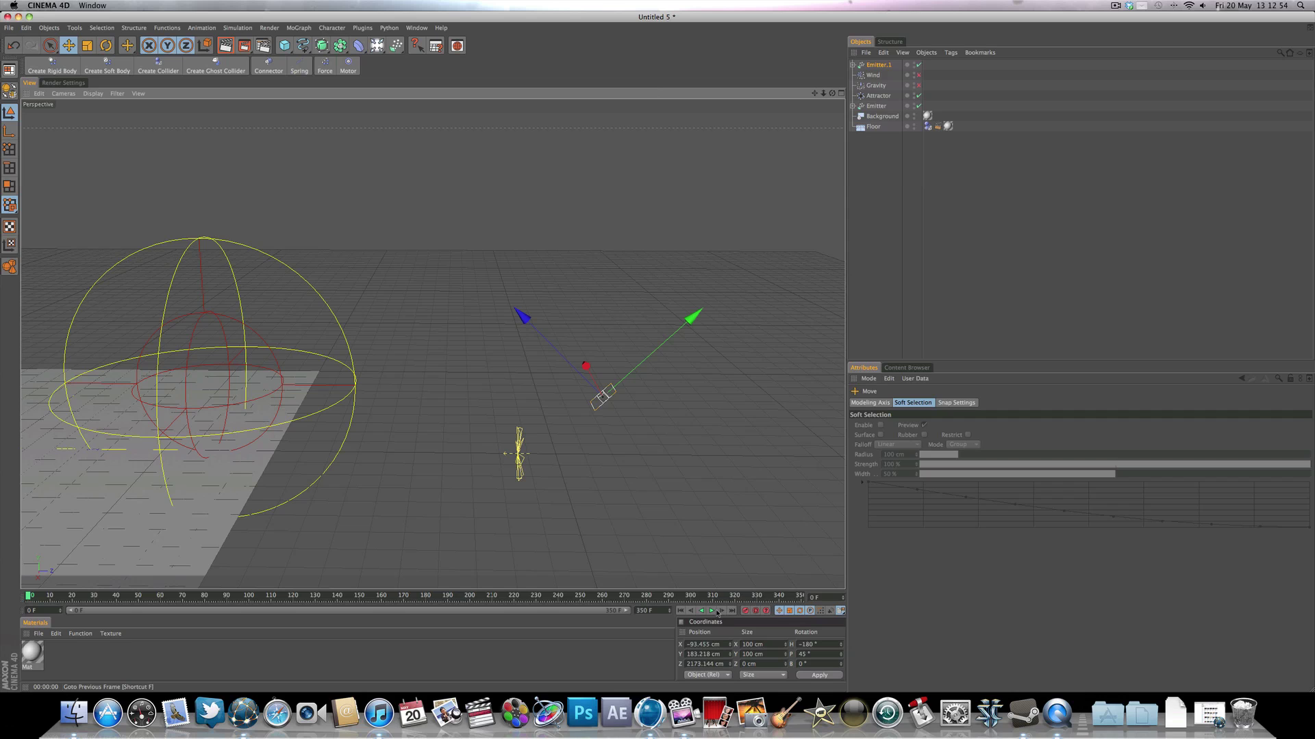
pyautogui.click(712, 611)
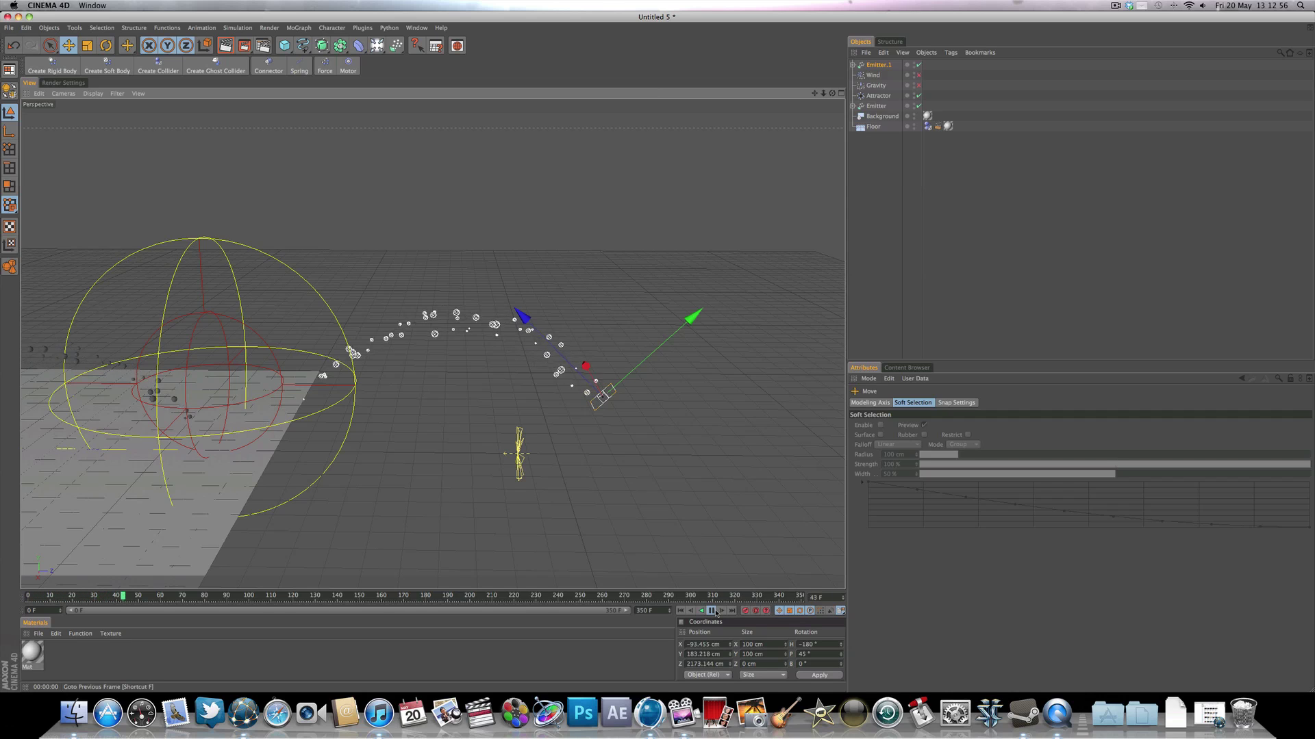
pyautogui.click(712, 610)
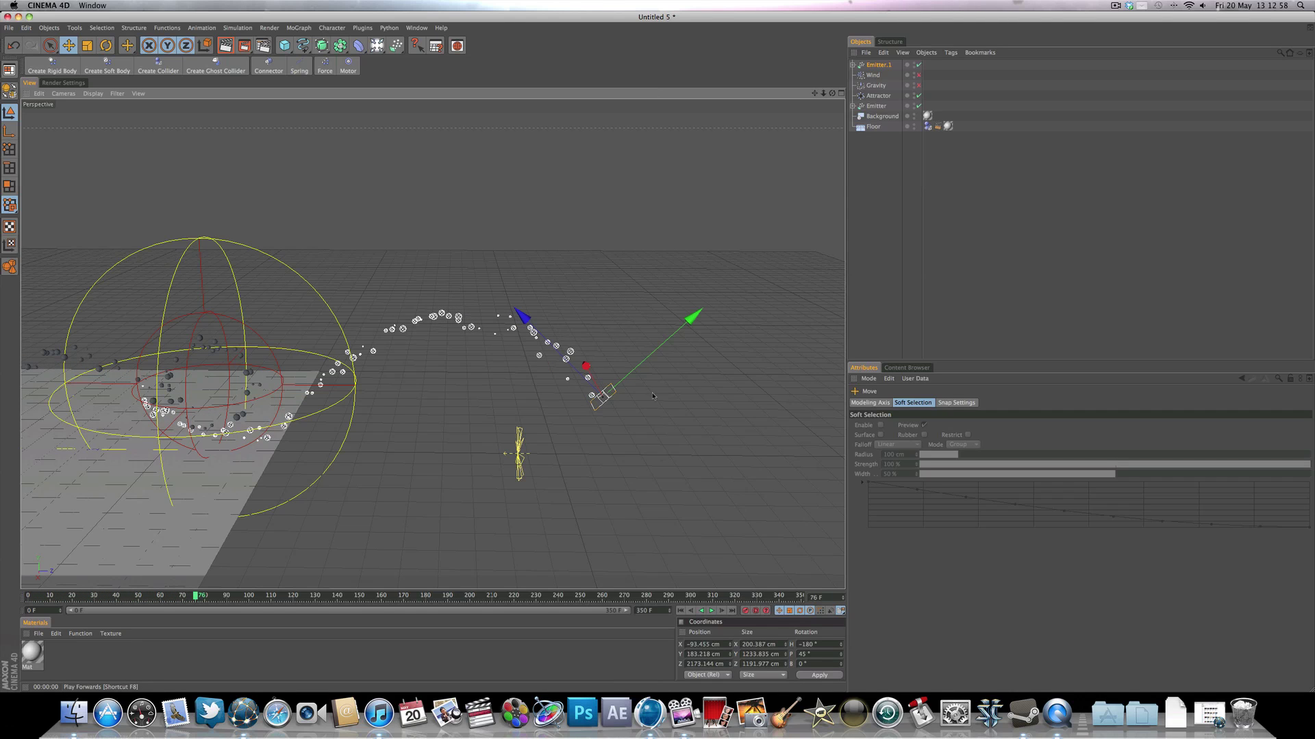
pyautogui.moveTo(594, 403); pyautogui.dragTo(563, 385)
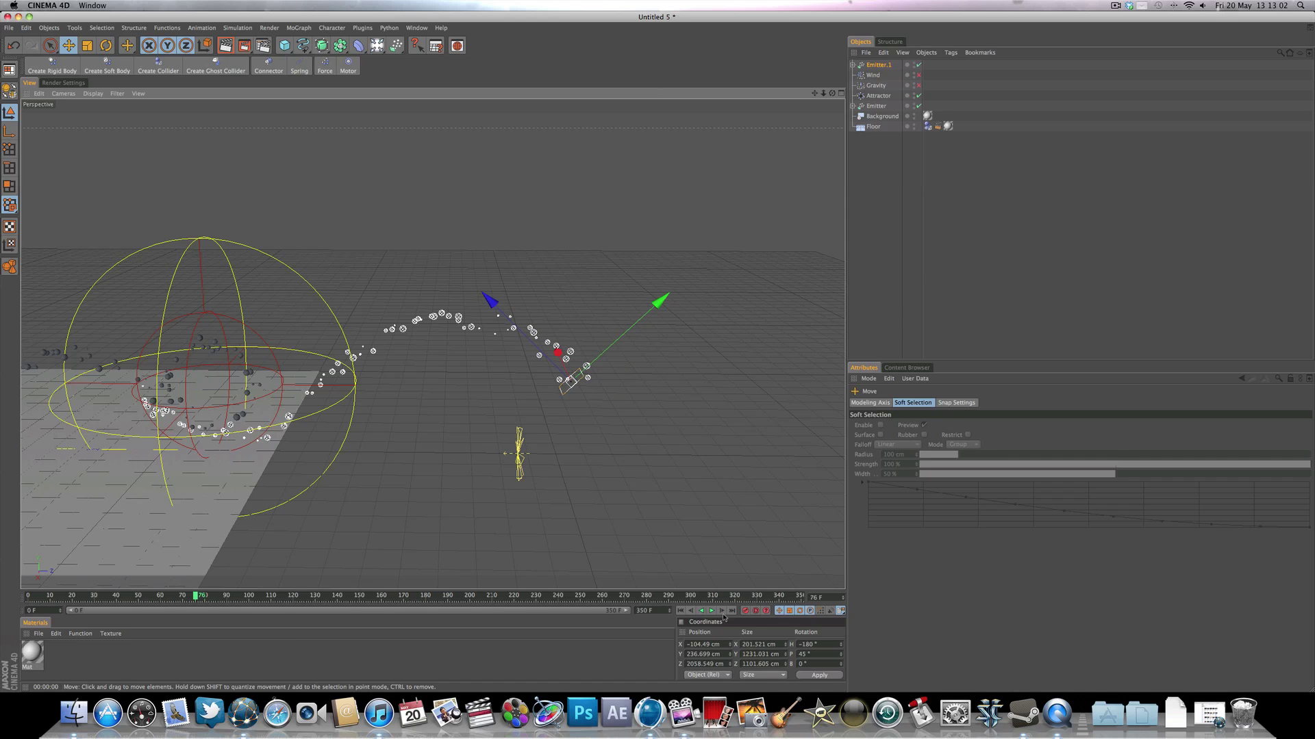
pyautogui.click(681, 611)
pyautogui.click(712, 610)
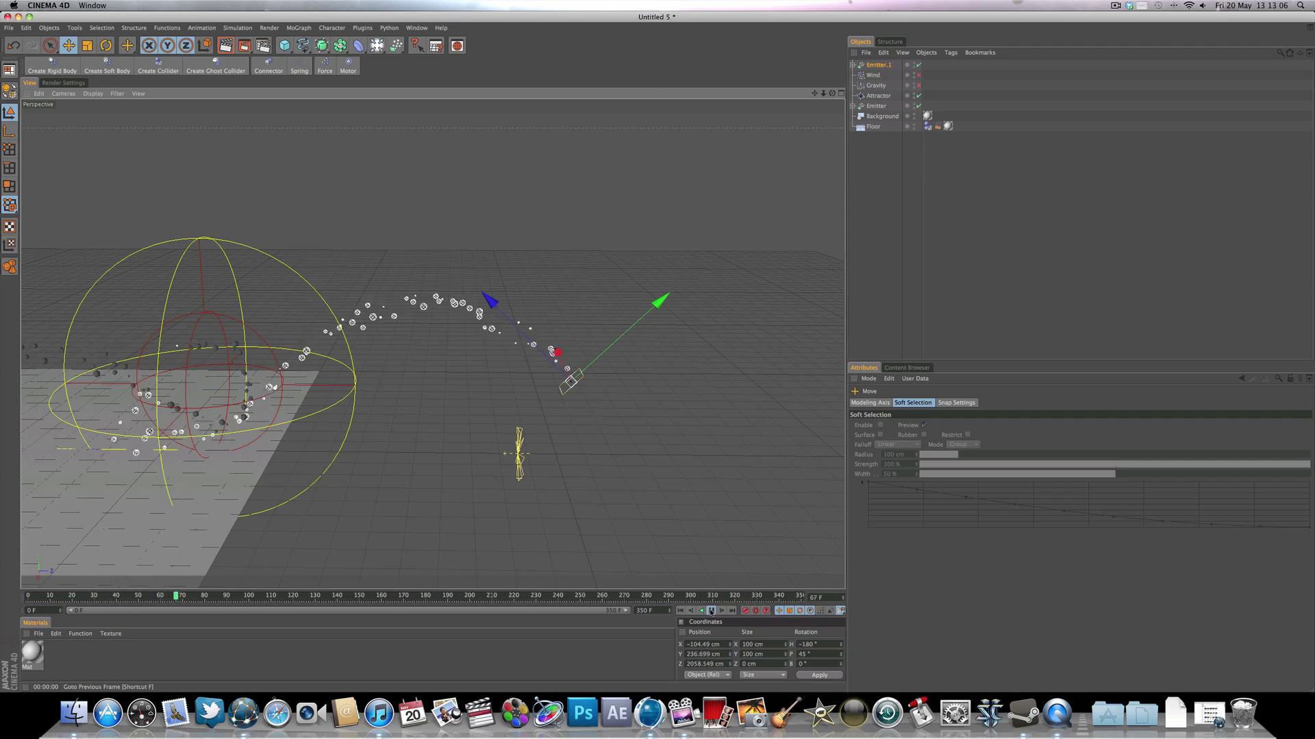
pyautogui.click(711, 611)
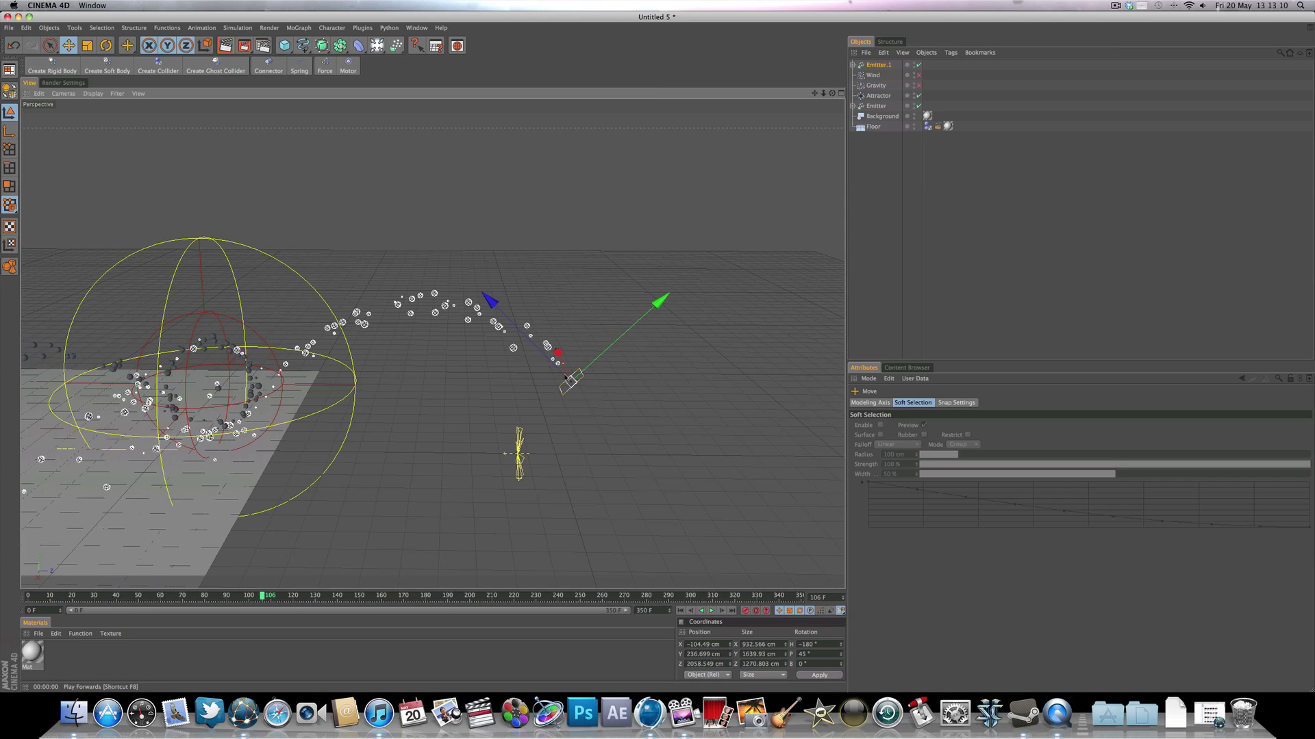
# Raise the duplicate emitter to about 622 cm in Y and 1949 cm in Z, and replay the simulation from the start
pyautogui.moveTo(558, 352); pyautogui.dragTo(548, 313)
pyautogui.moveTo(570, 381); pyautogui.dragTo(574, 382)
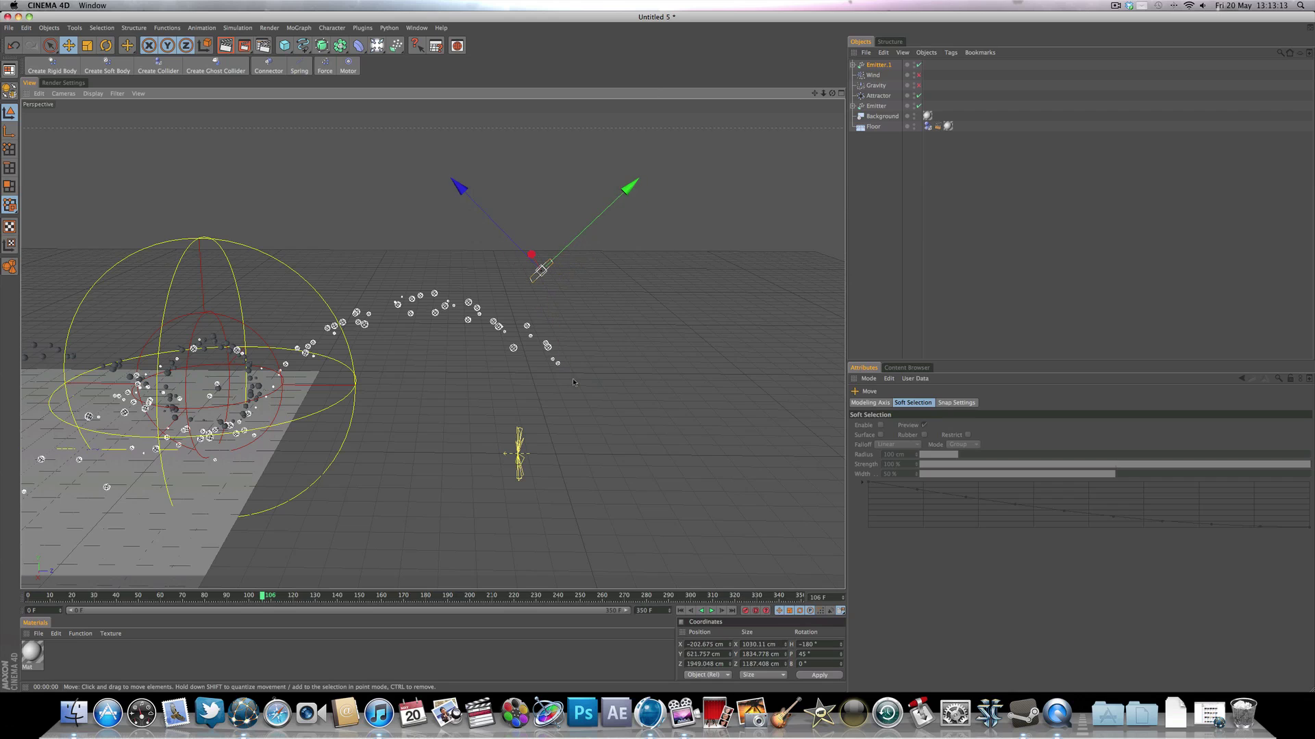
pyautogui.click(680, 611)
pyautogui.click(711, 610)
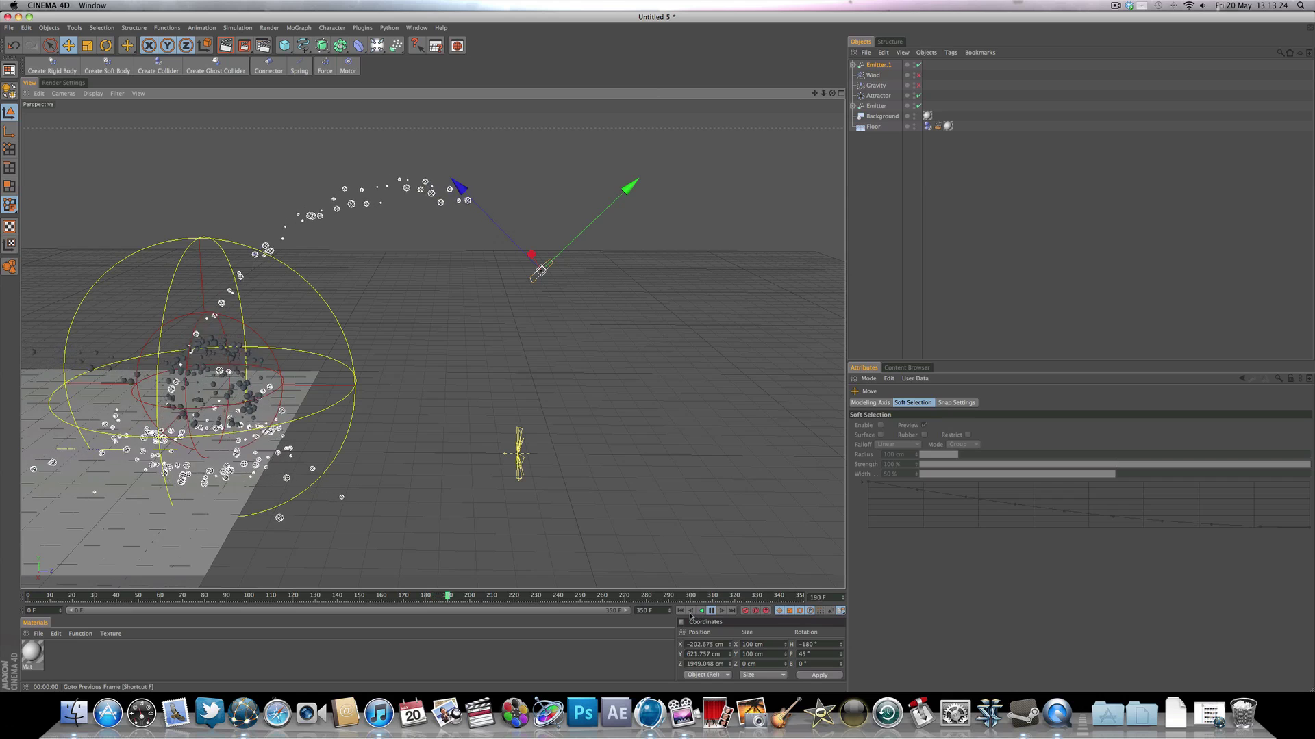
pyautogui.click(711, 610)
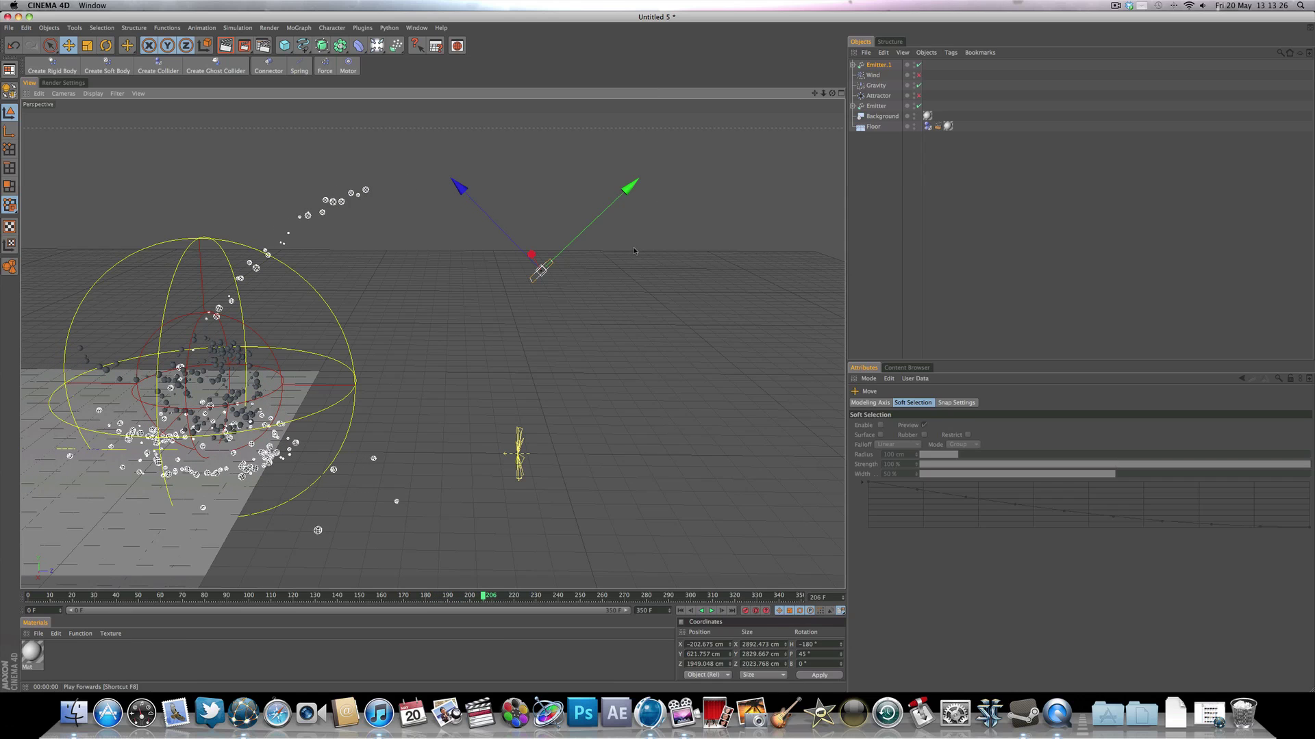
# Lower the duplicate emitter to about 272 cm in Y and 2036 cm in Z, and replay the simulation
pyautogui.moveTo(546, 276); pyautogui.dragTo(569, 376)
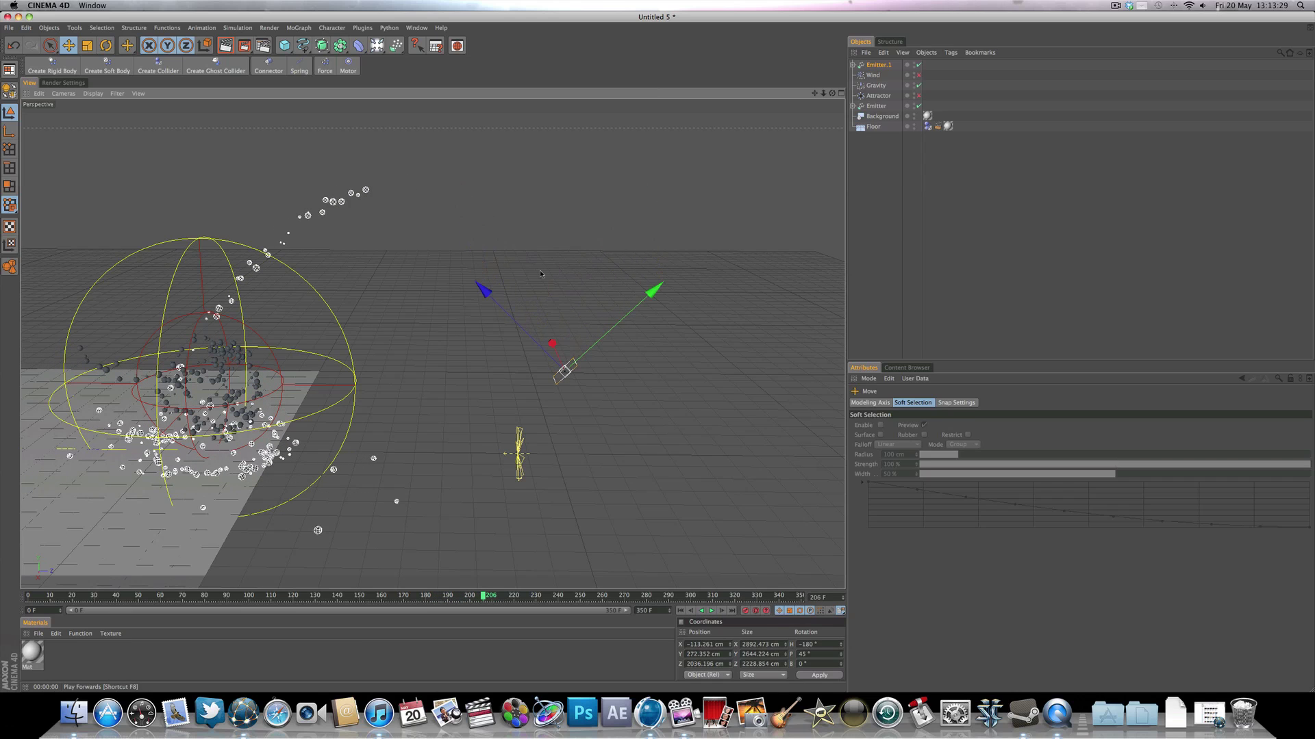
pyautogui.click(680, 611)
pyautogui.click(711, 610)
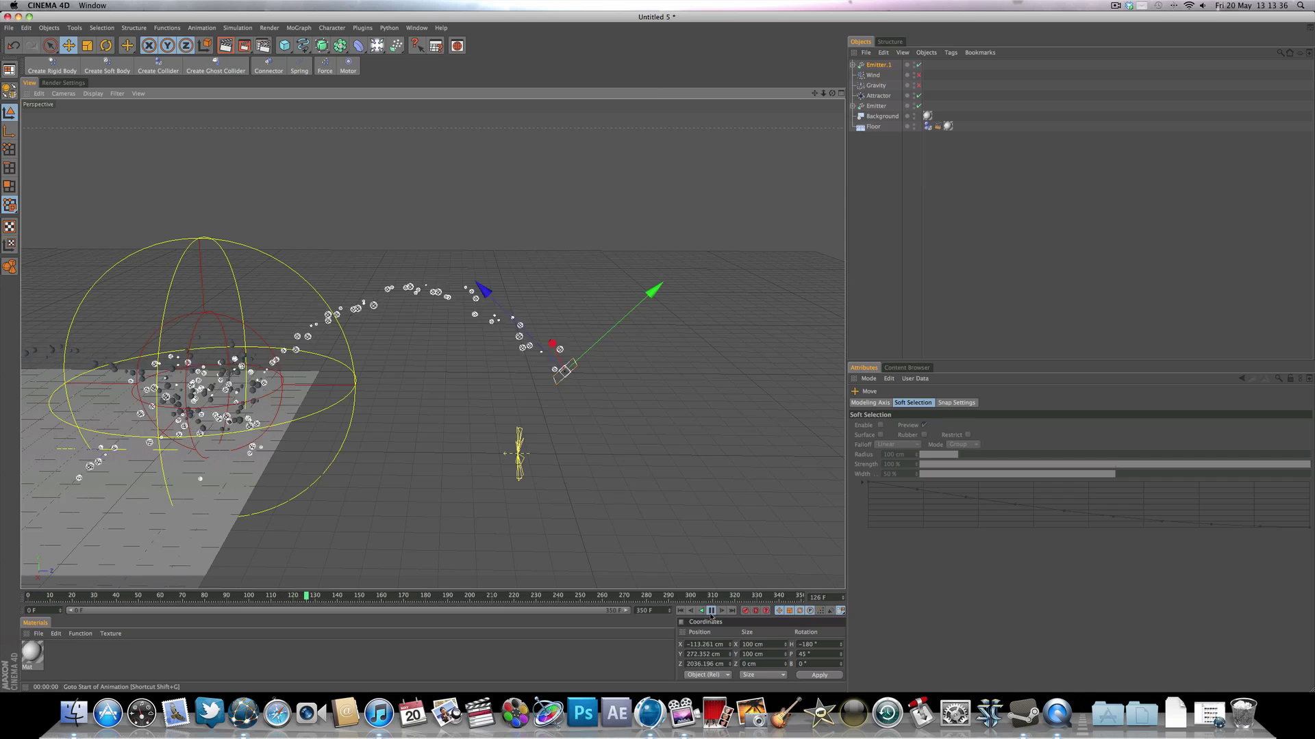
pyautogui.click(711, 611)
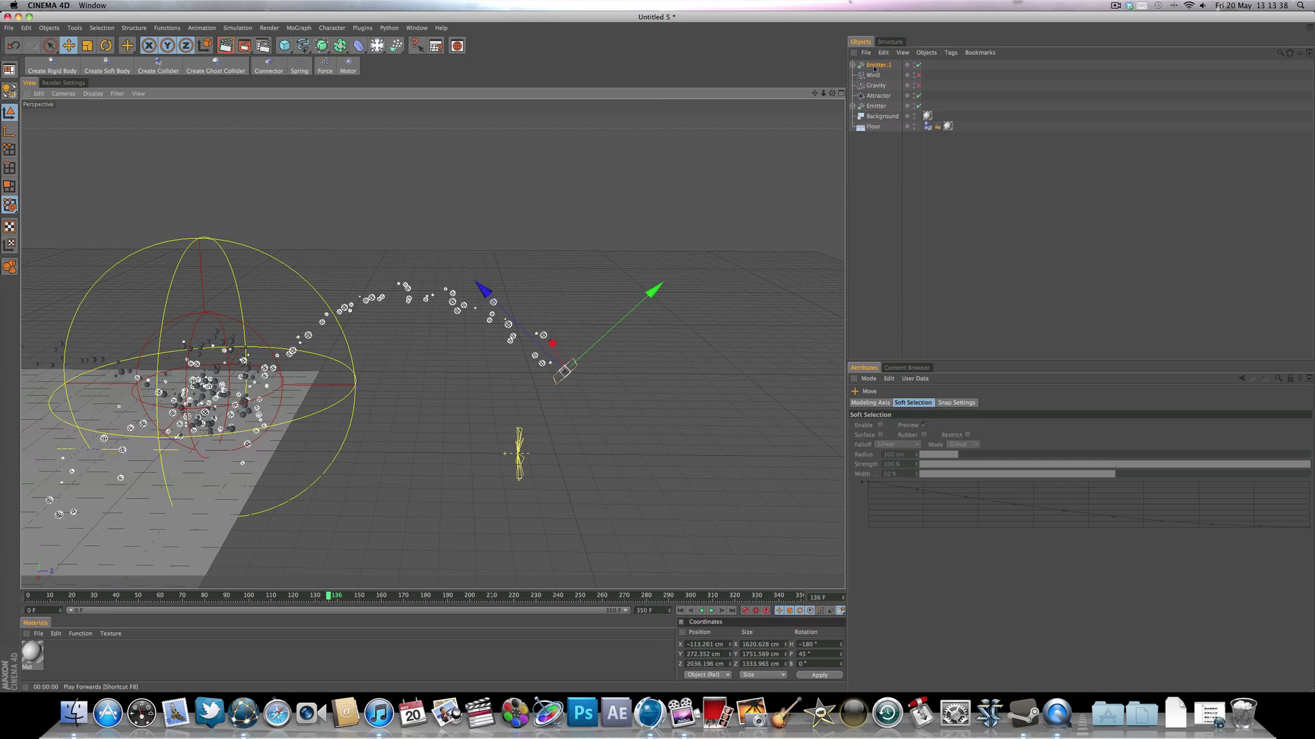
# Set the duplicate emitter's particle speed to 1262 cm and replay the simulation from the start
pyautogui.click(875, 66)
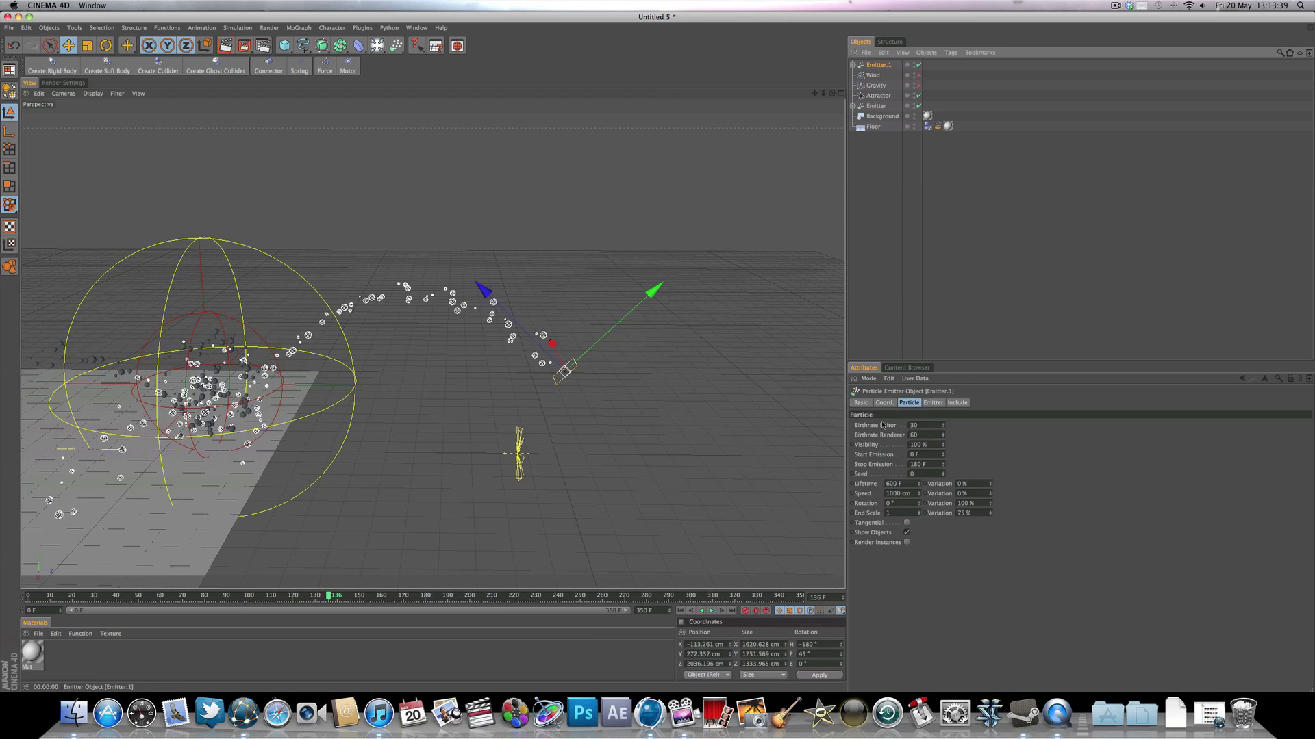
pyautogui.click(918, 496)
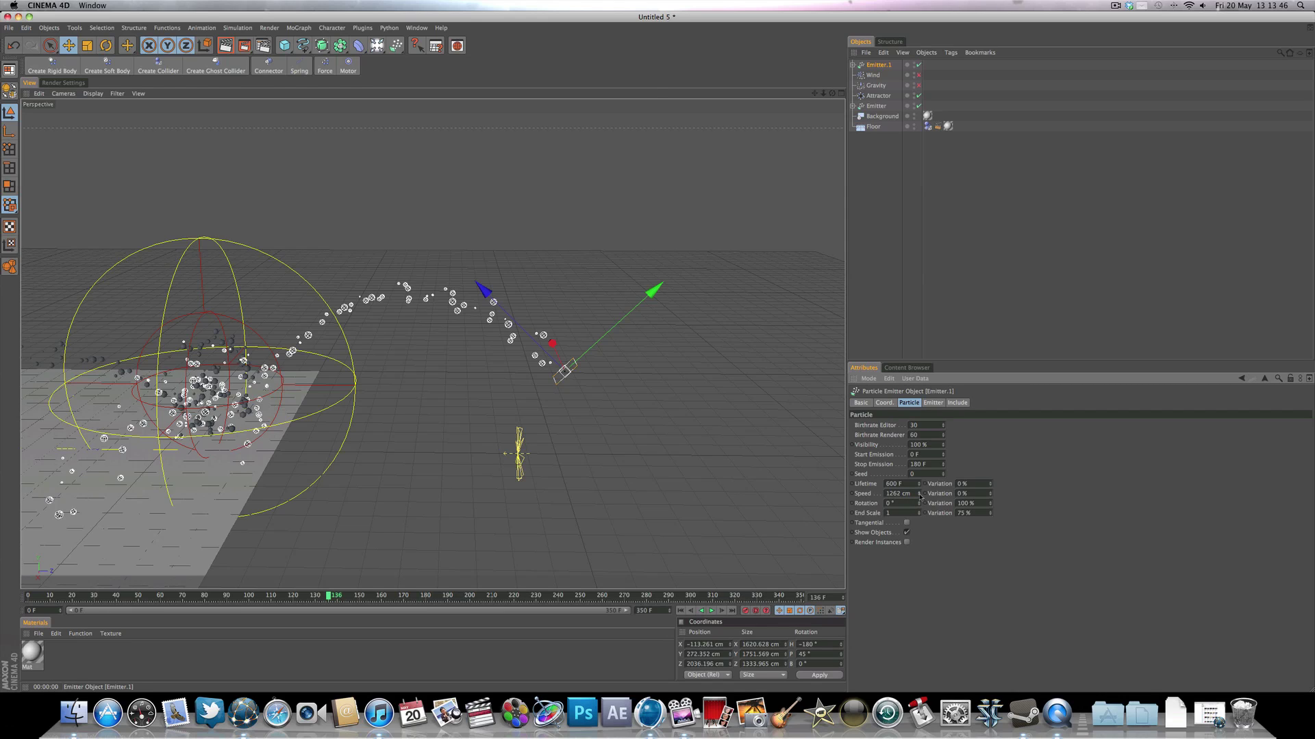
pyautogui.click(680, 611)
pyautogui.click(711, 611)
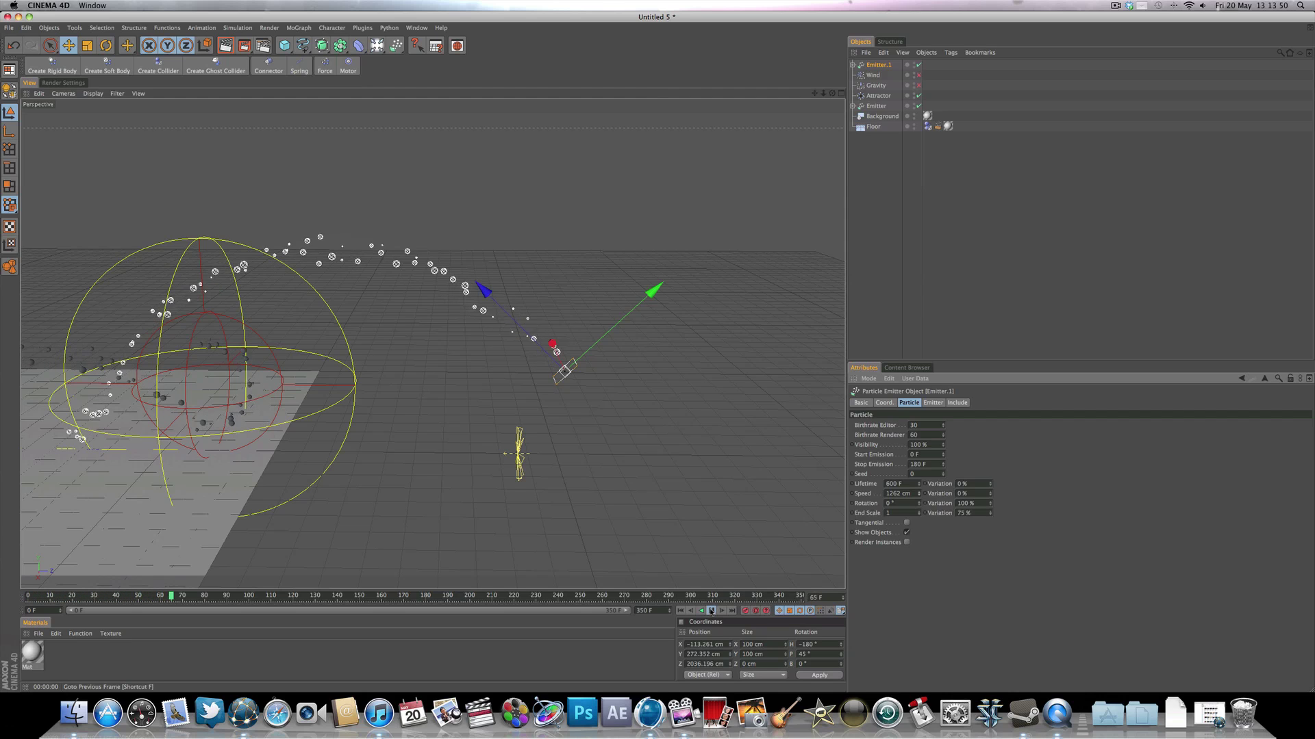
# Move the duplicate emitter away from the attractor, to about 2162 cm in Z and 253 cm in Y, and preview the simulation
pyautogui.moveTo(566, 372); pyautogui.dragTo(599, 377)
pyautogui.click(680, 610)
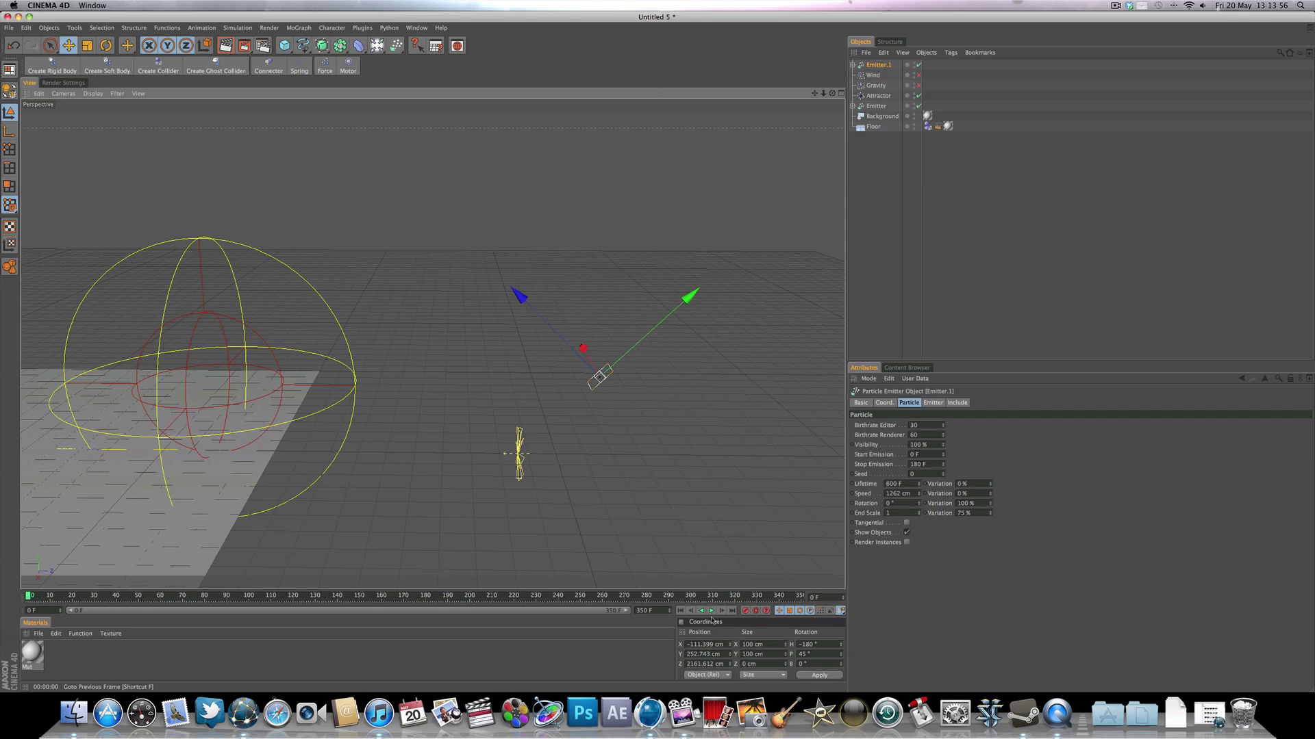
pyautogui.click(712, 610)
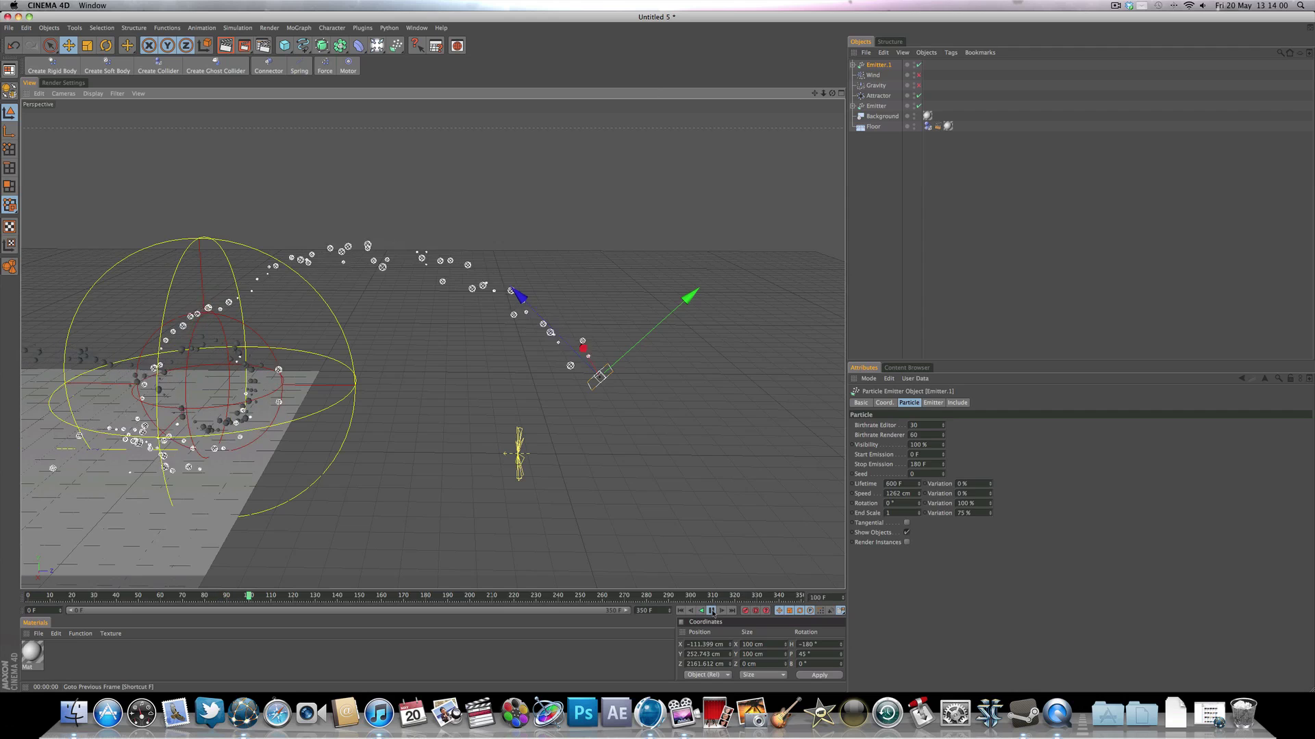
pyautogui.click(711, 610)
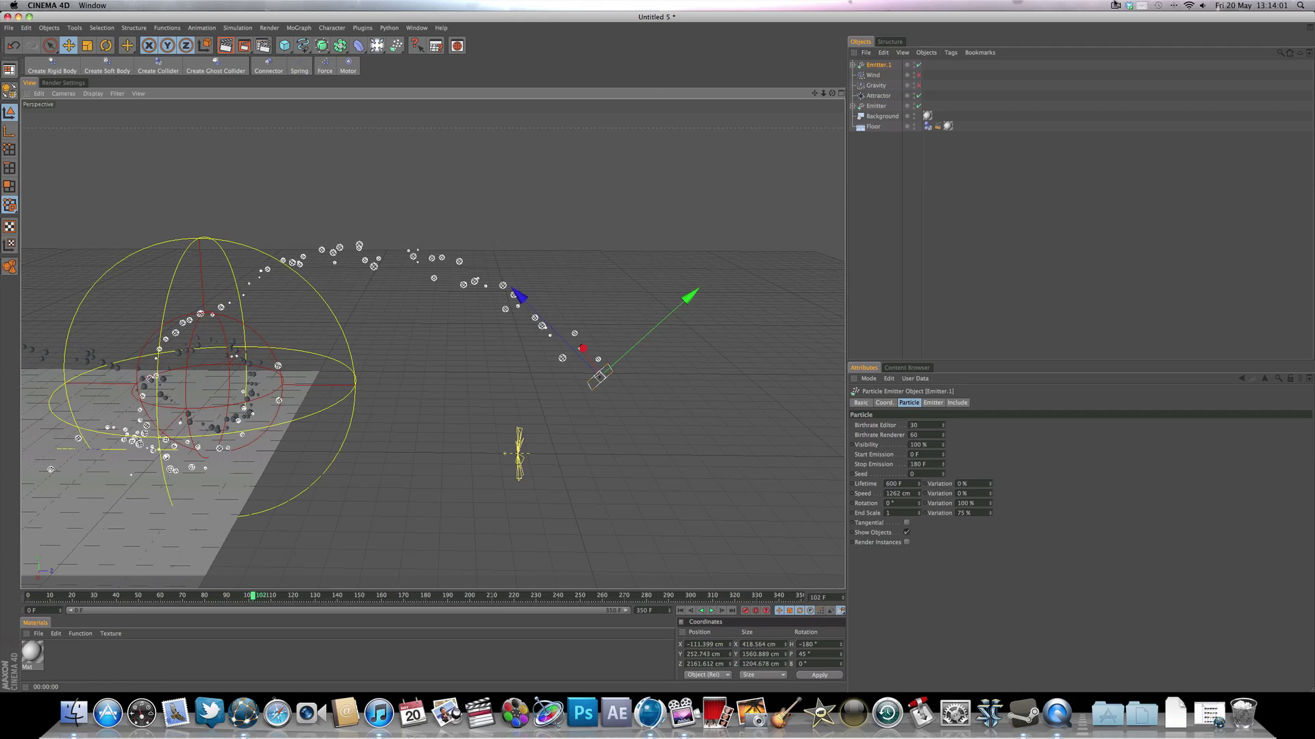
# Set the Attractor's strength to 15000, and replay the simulation past frame 200 to check the spheres on the floor
pyautogui.click(876, 96)
pyautogui.click(949, 426)
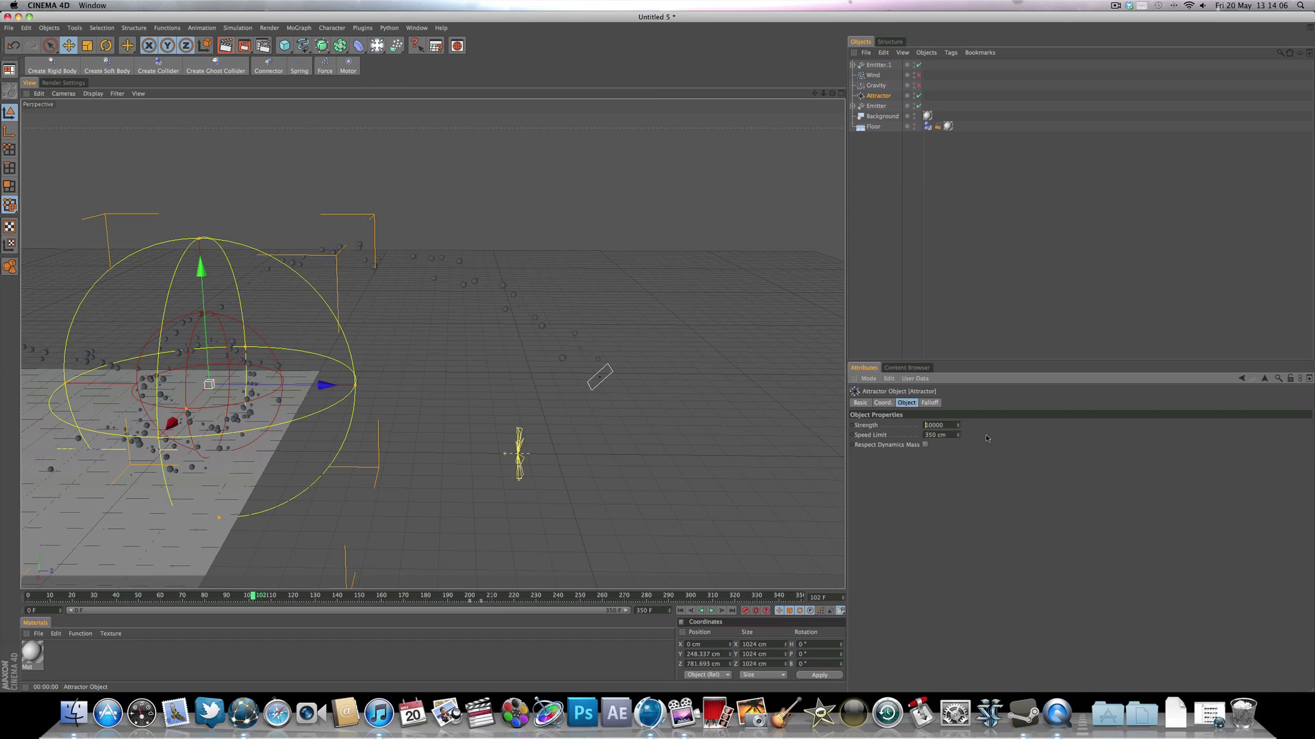
pyautogui.press('Right')
pyautogui.press('Delete')
pyautogui.click(680, 611)
pyautogui.click(713, 610)
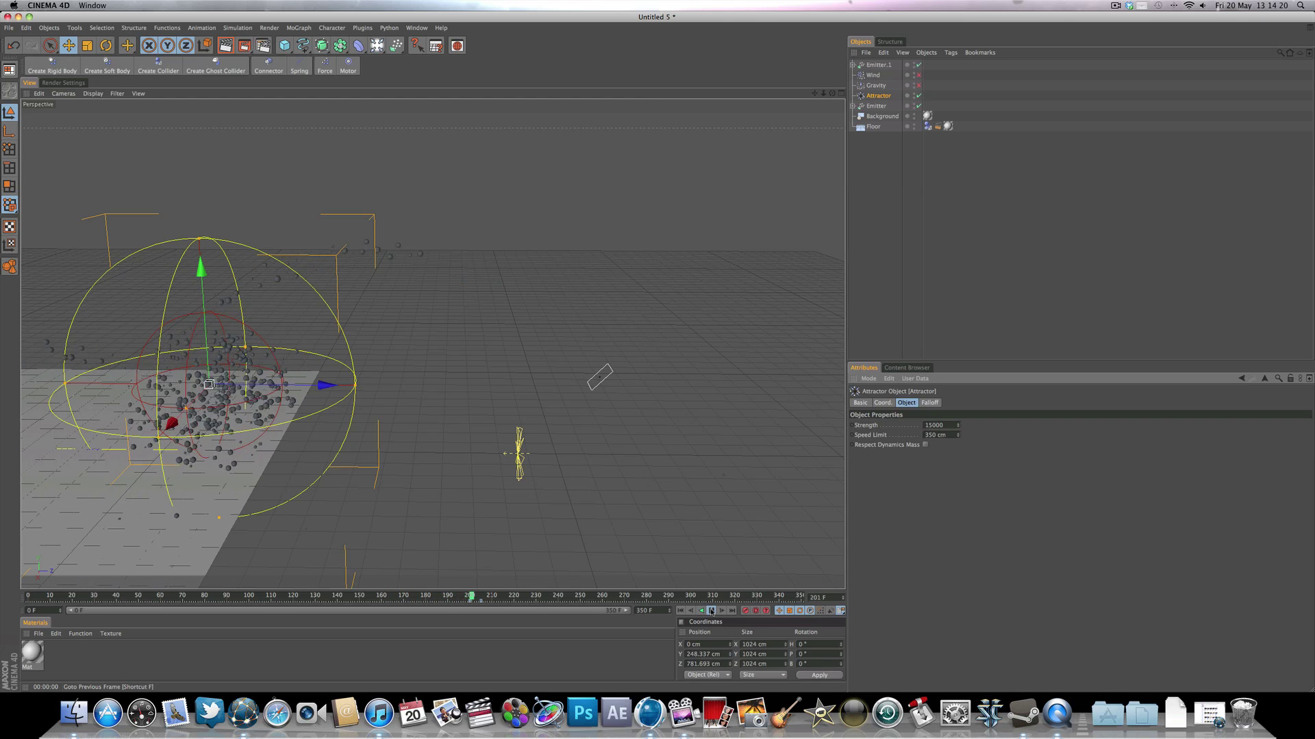
pyautogui.click(711, 612)
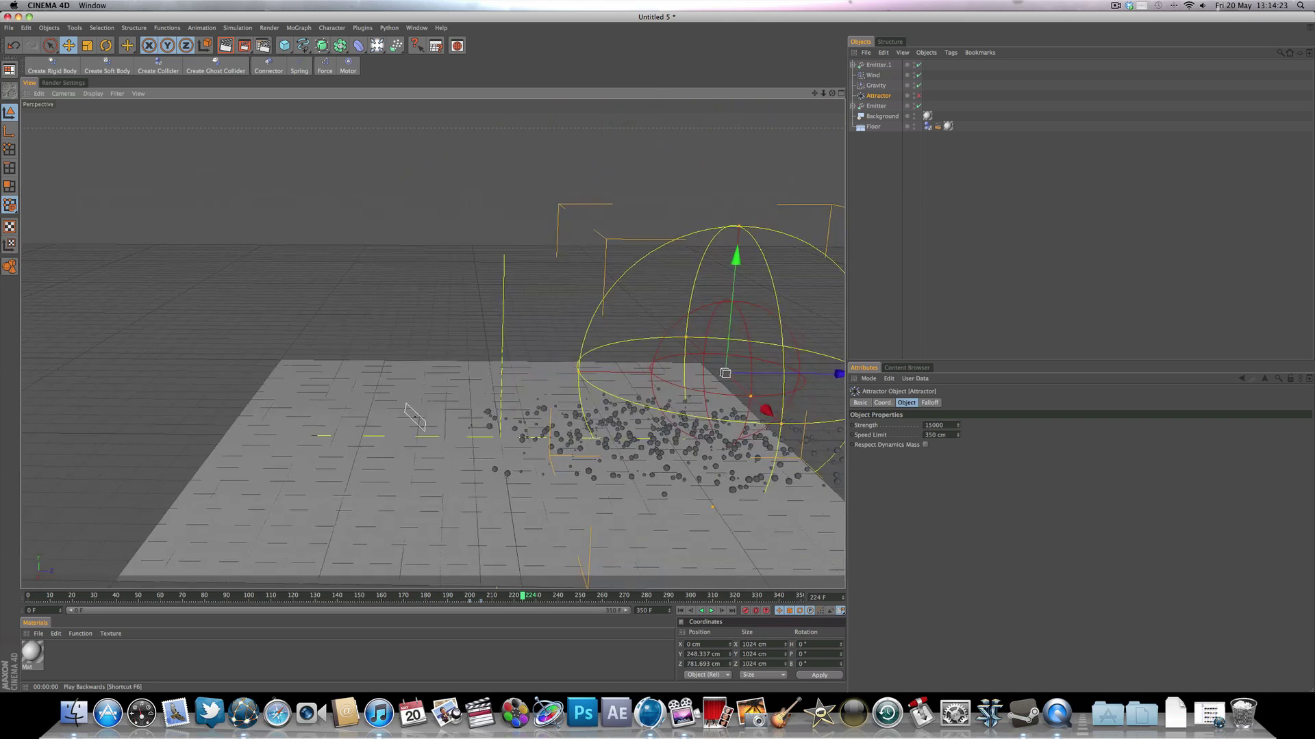
pyautogui.keyDown('alt'); pyautogui.moveTo(561, 503); pyautogui.dragTo(485, 483); pyautogui.keyUp('alt')
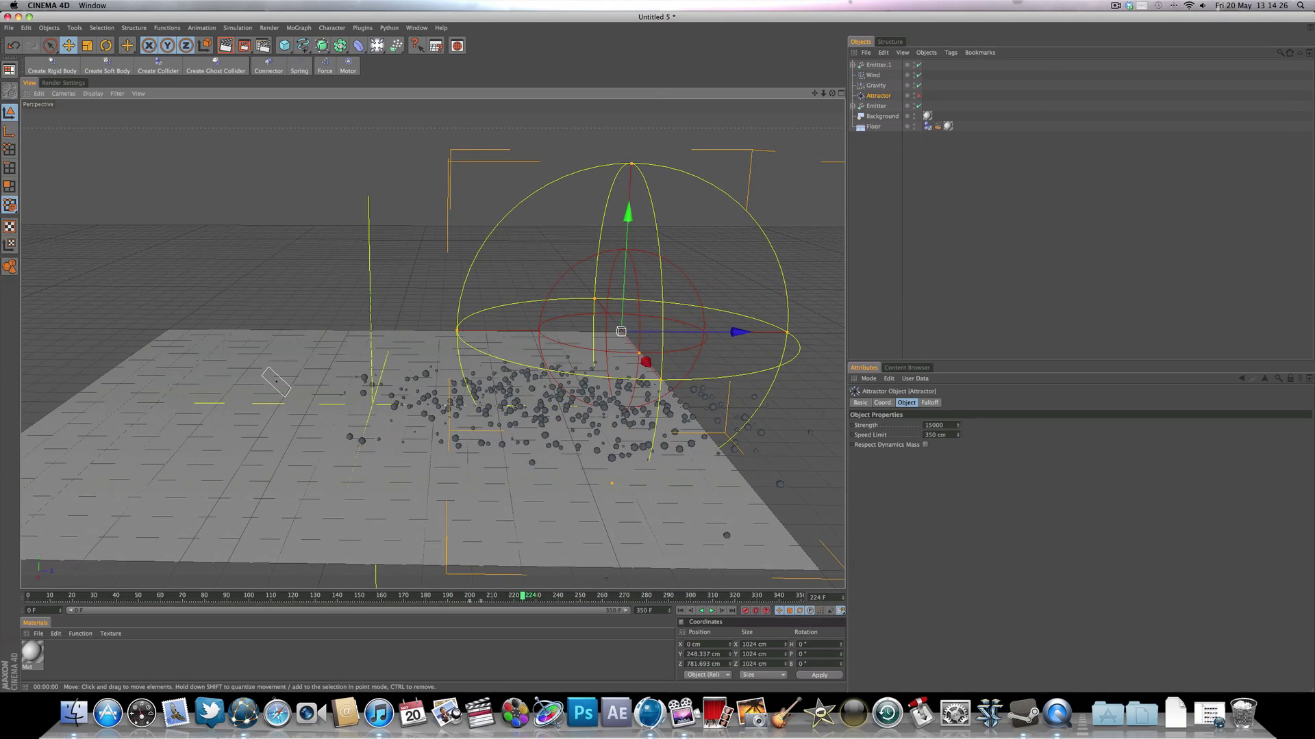
# Create a new material with Specular disabled and a near-black color of R 11, G 12, B 11
pyautogui.click(209, 675)
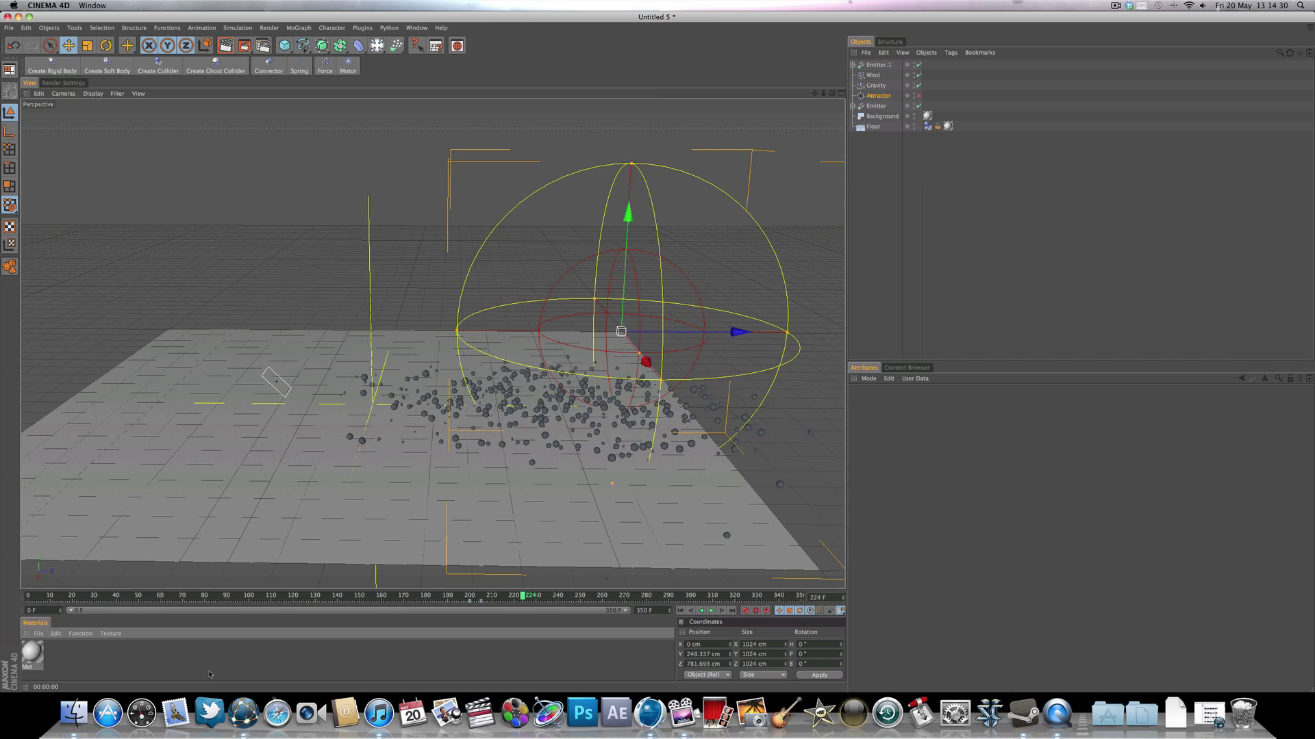
pyautogui.doubleClick(209, 674)
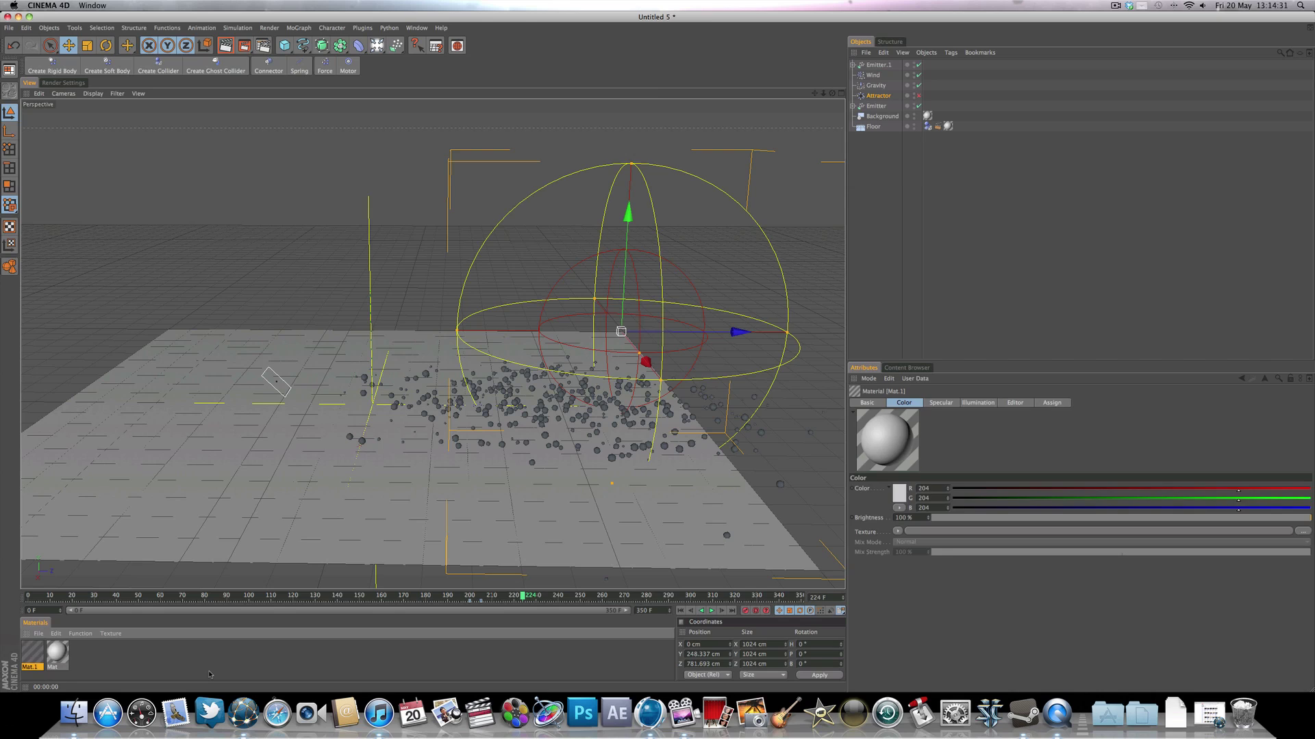
pyautogui.doubleClick(33, 656)
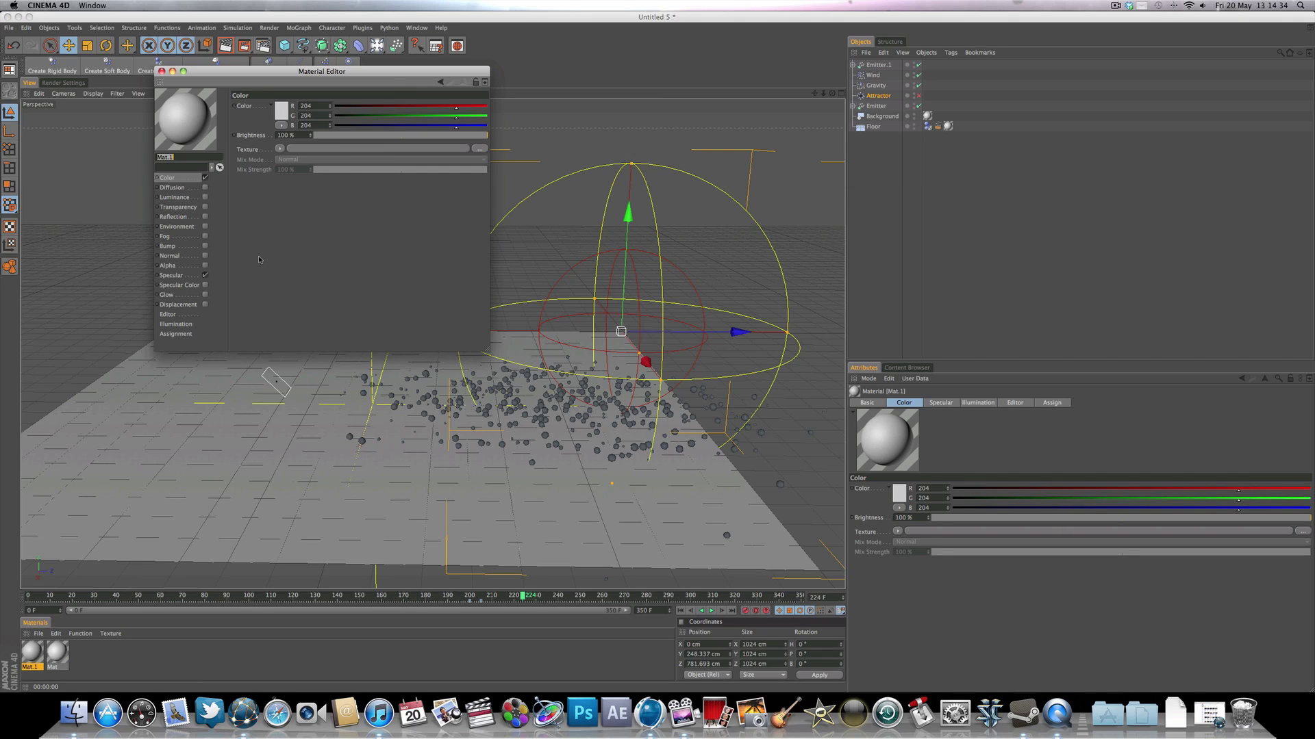
pyautogui.click(205, 275)
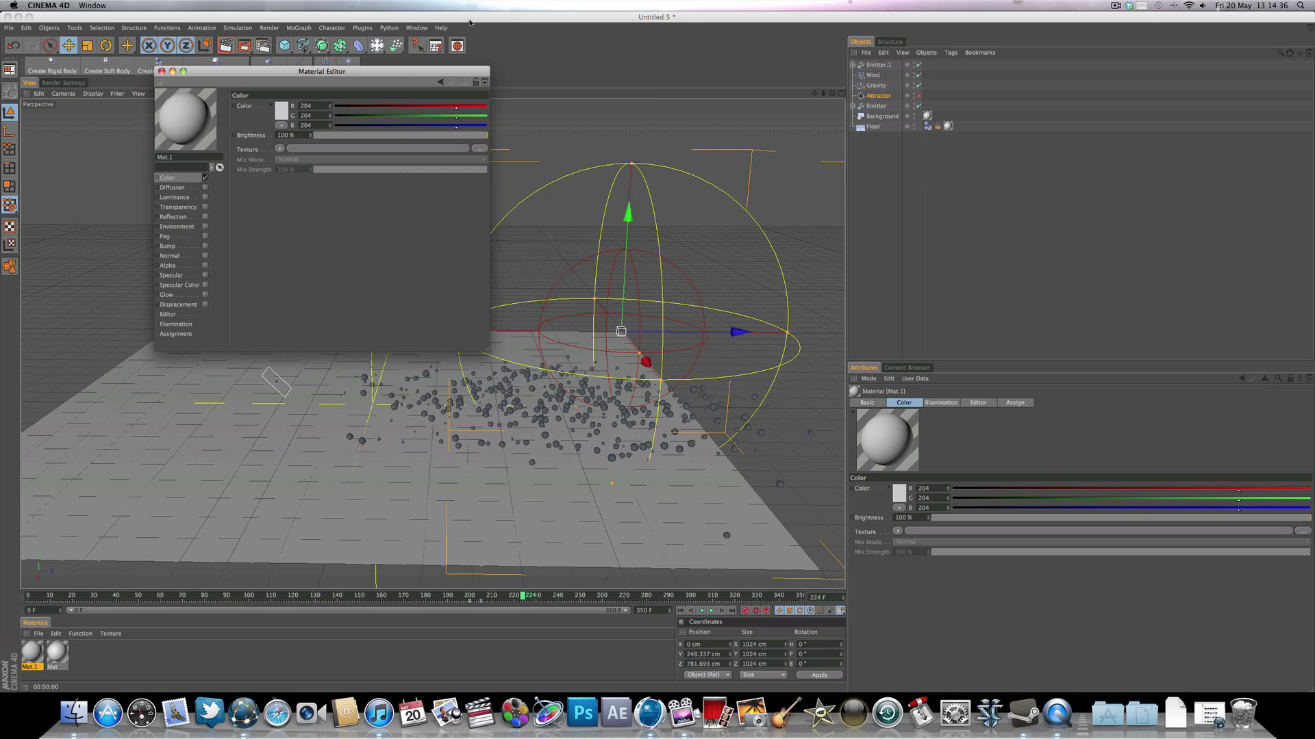
pyautogui.click(343, 109)
pyautogui.click(343, 116)
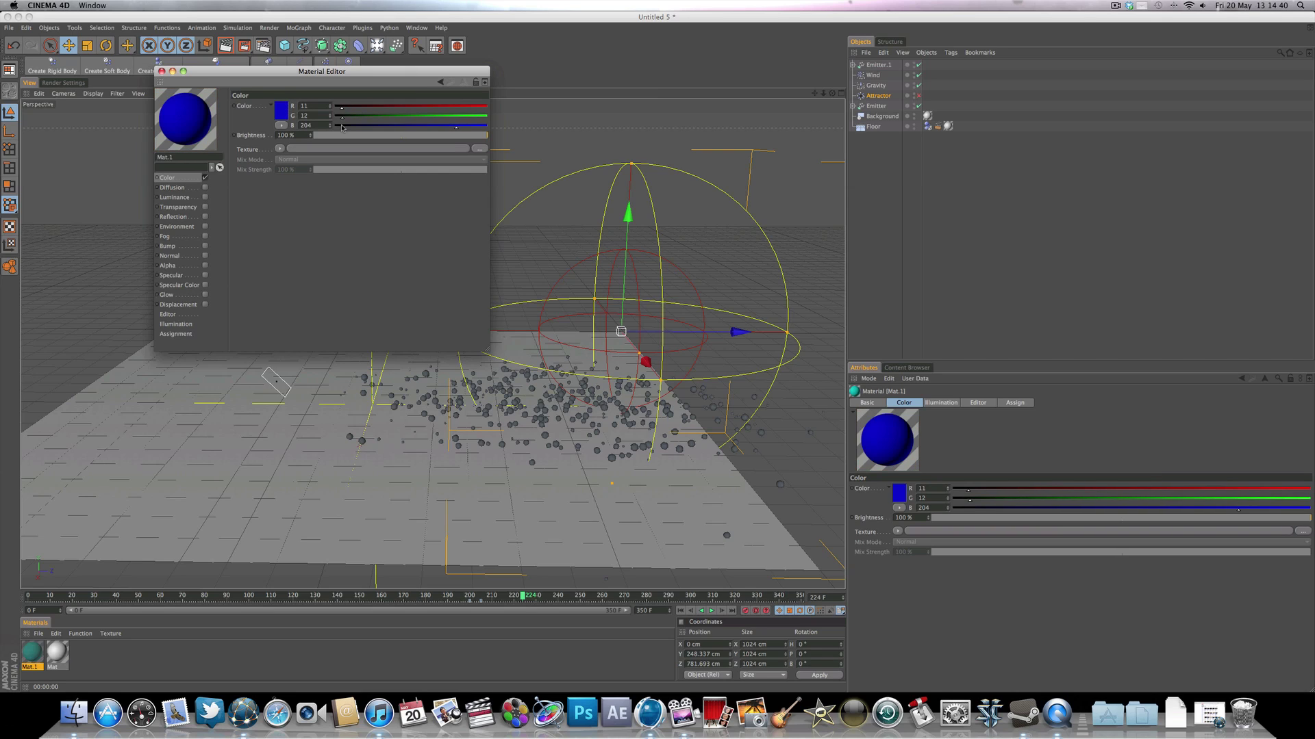
pyautogui.click(342, 126)
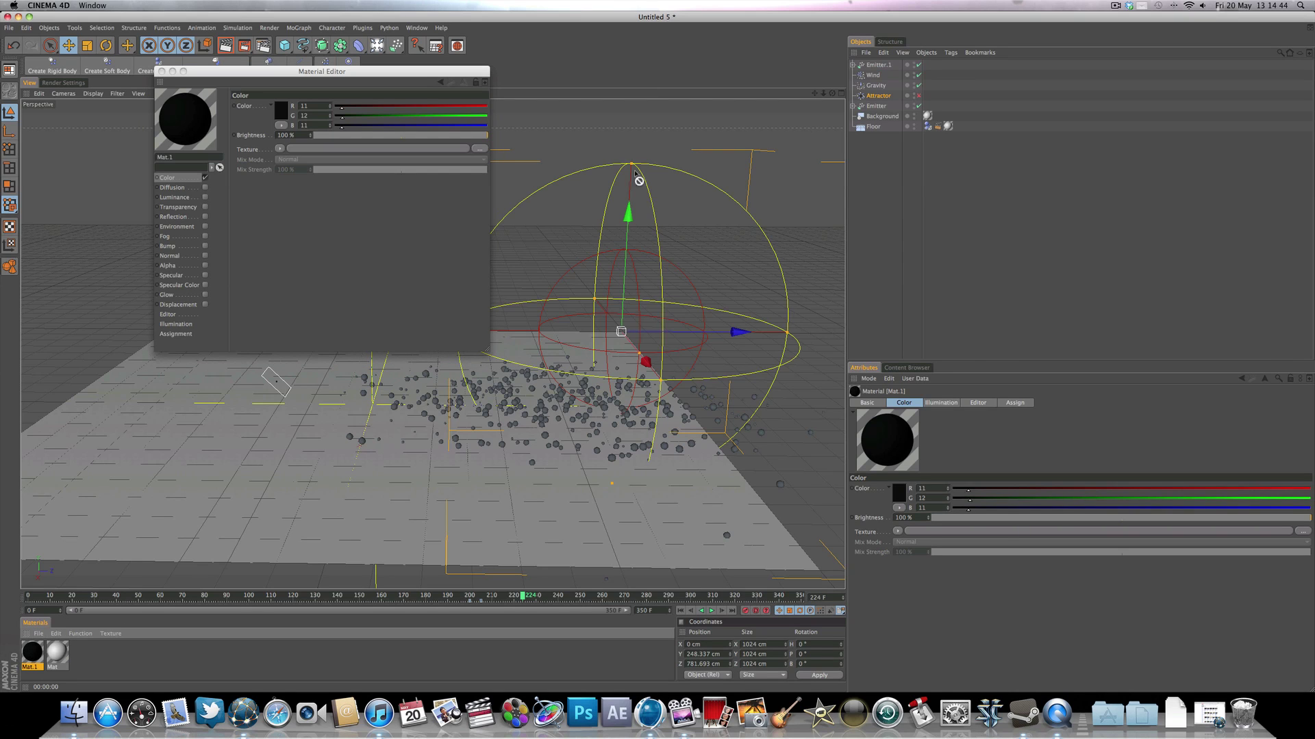
# Apply the near-black material to both emitters, close the Material Editor and replay the simulation from the start
pyautogui.moveTo(901, 104); pyautogui.dragTo(876, 107)
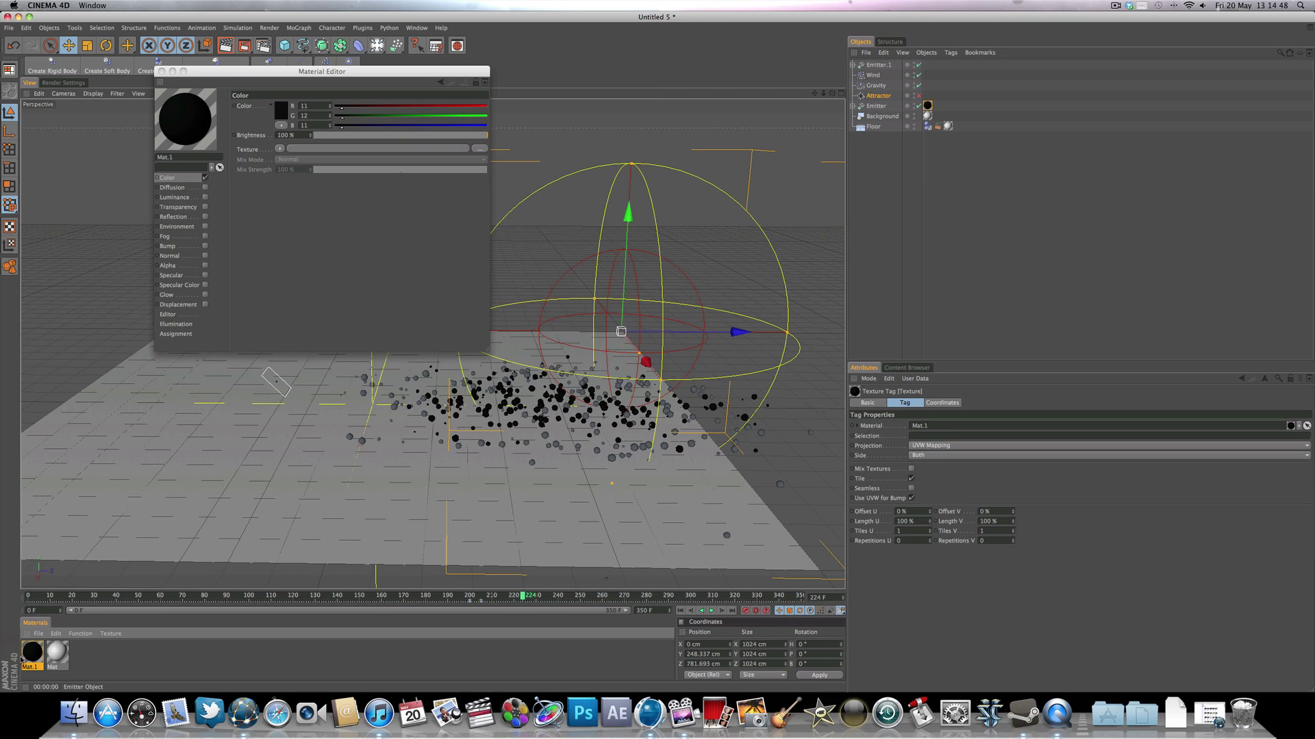
pyautogui.moveTo(21, 660); pyautogui.dragTo(884, 66)
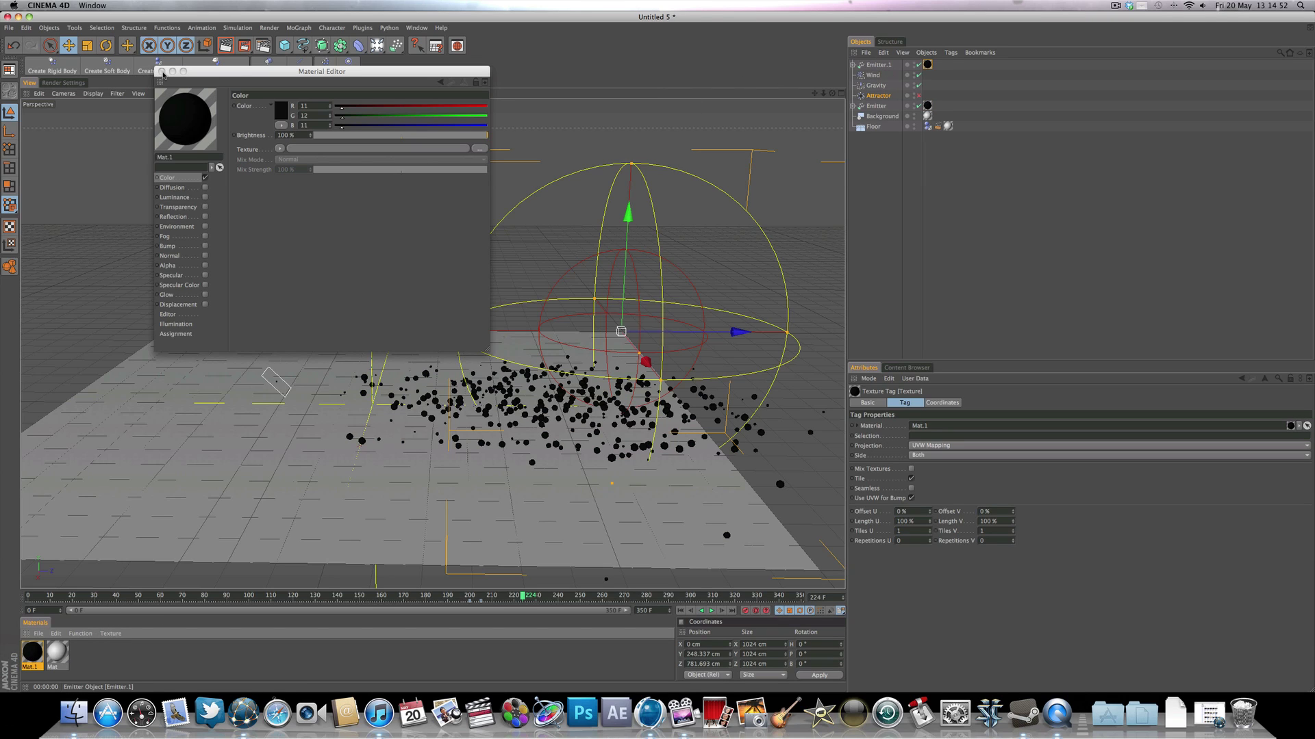
pyautogui.click(162, 72)
pyautogui.click(680, 611)
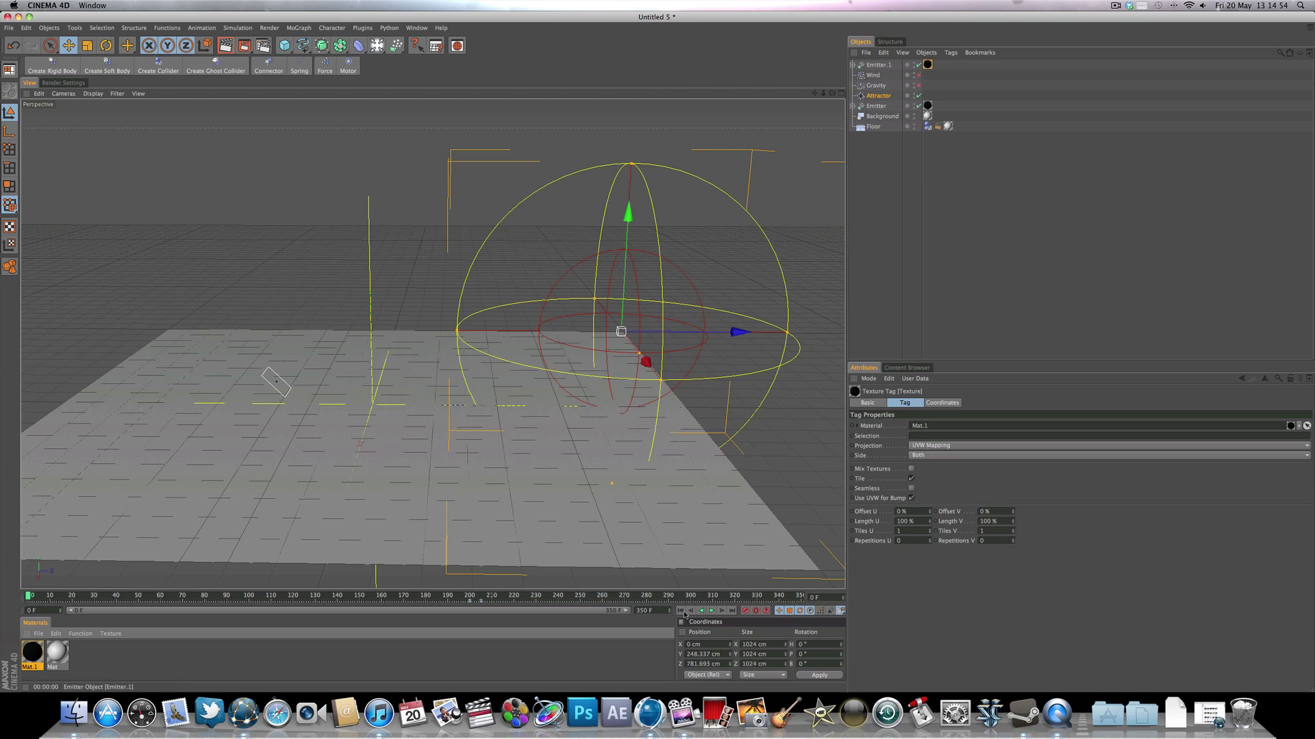
pyautogui.click(711, 611)
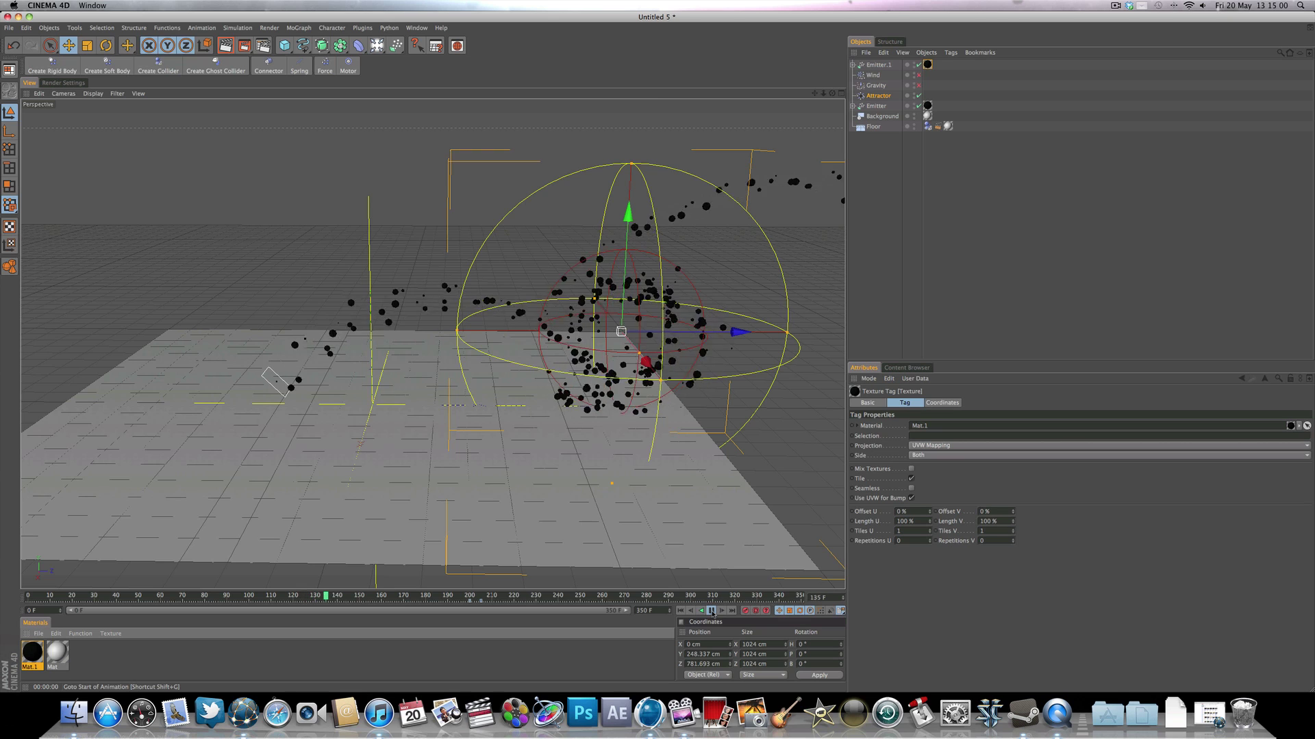
pyautogui.click(711, 612)
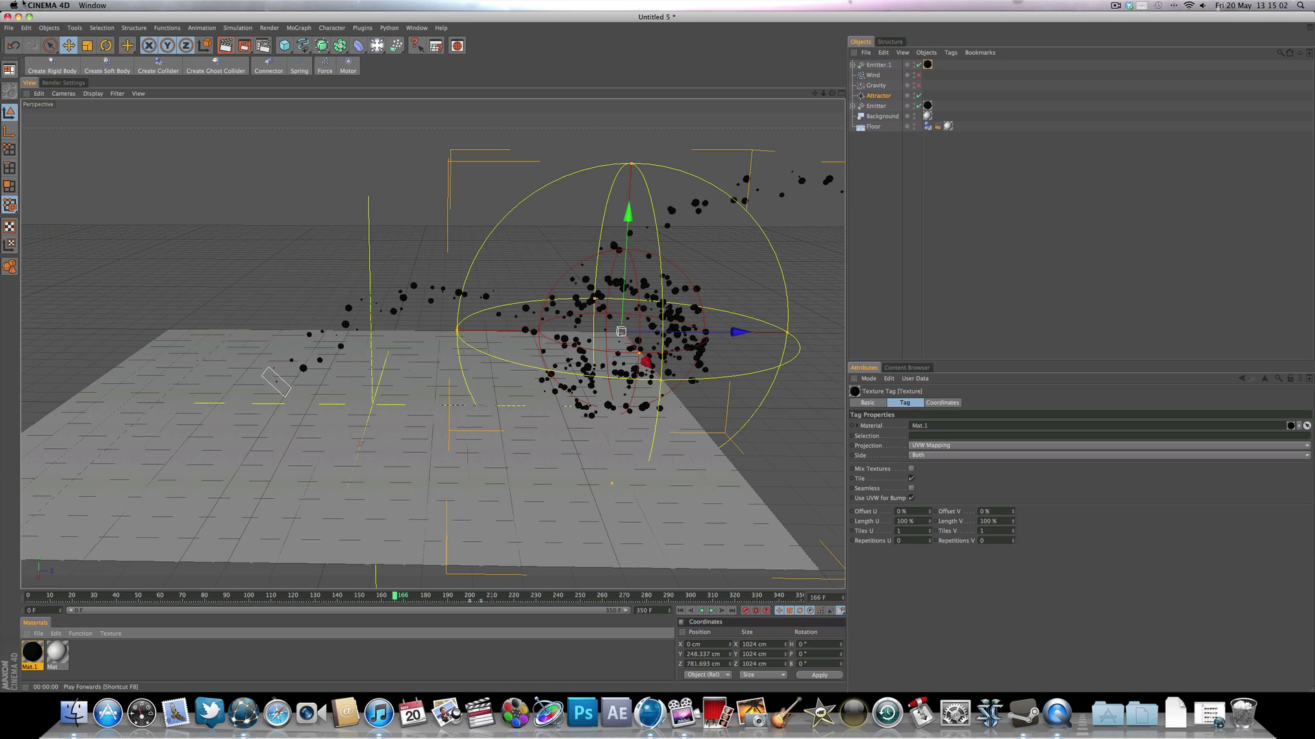
# Add the OverheadSoftbox.c4d light preset from the Greyscalegorilla light kit to the scene
pyautogui.click(906, 367)
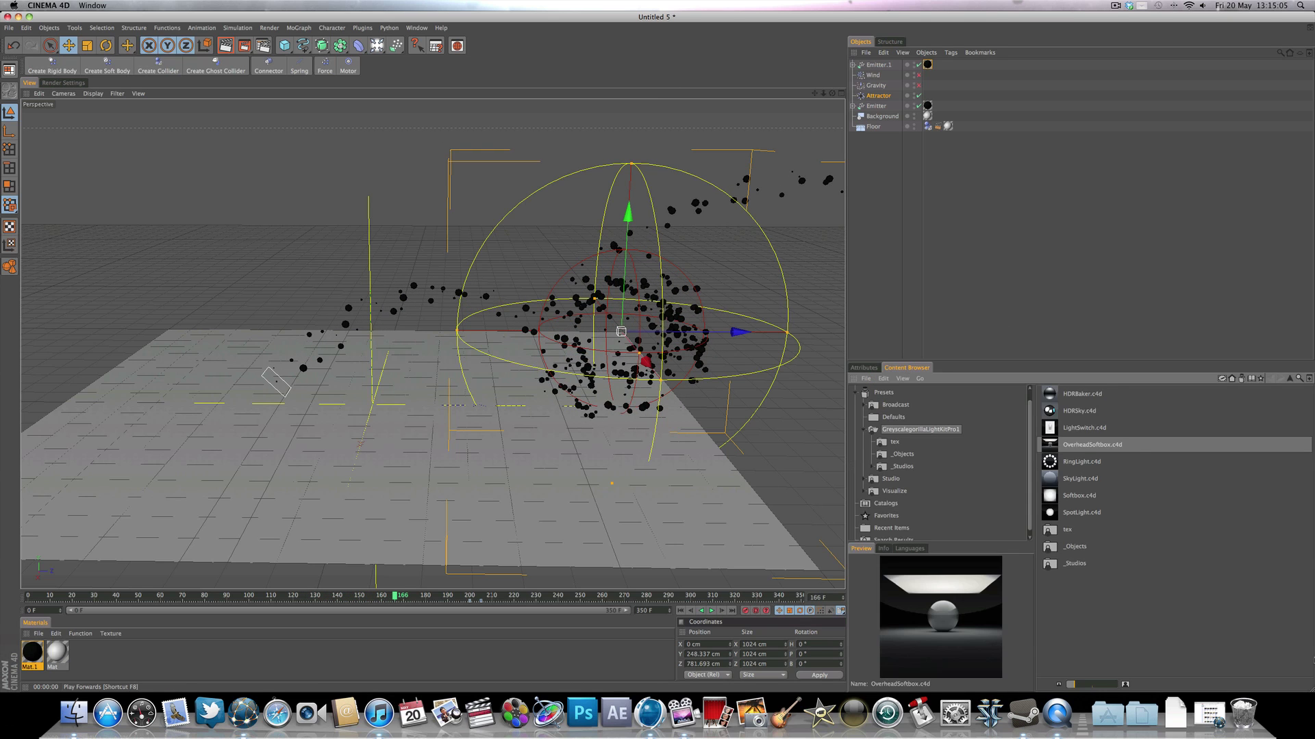
pyautogui.doubleClick(1079, 446)
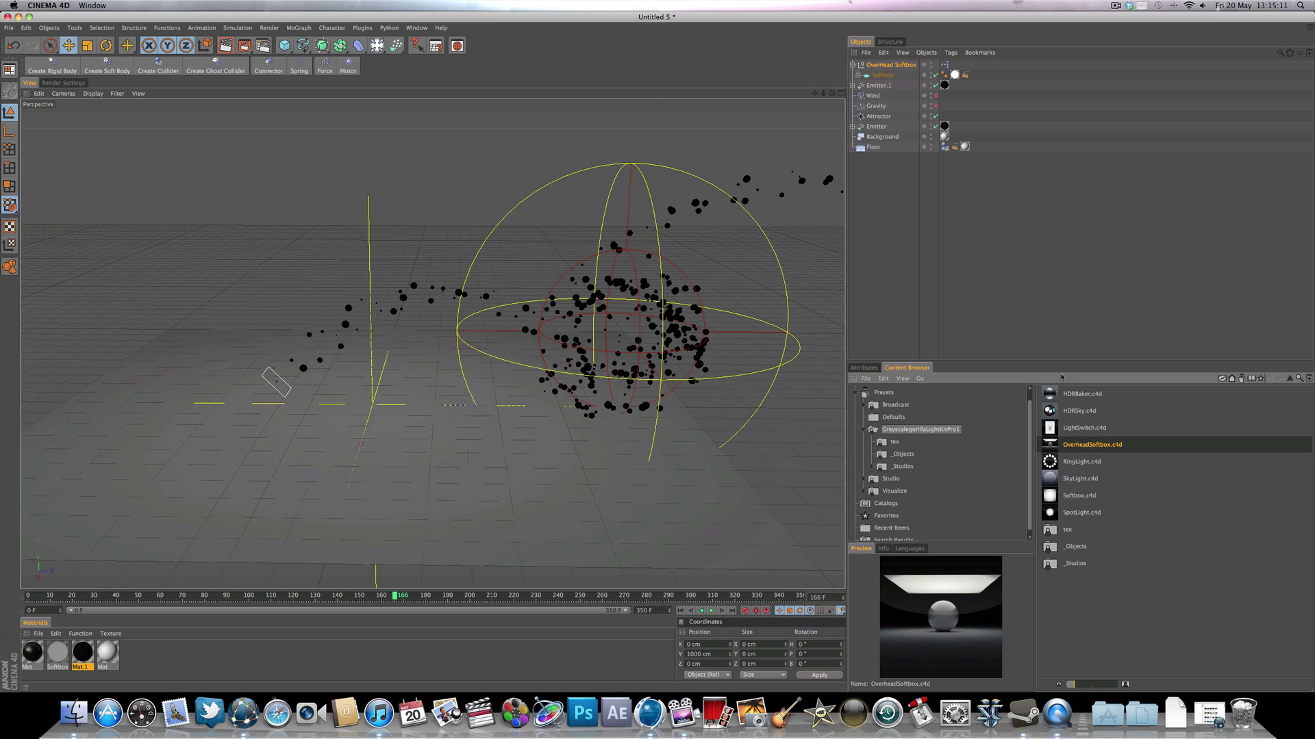
# Set the Overhead Softbox's shadow type to Area
pyautogui.scroll(-5, 341, 410)
pyautogui.scroll(3, 341, 411)
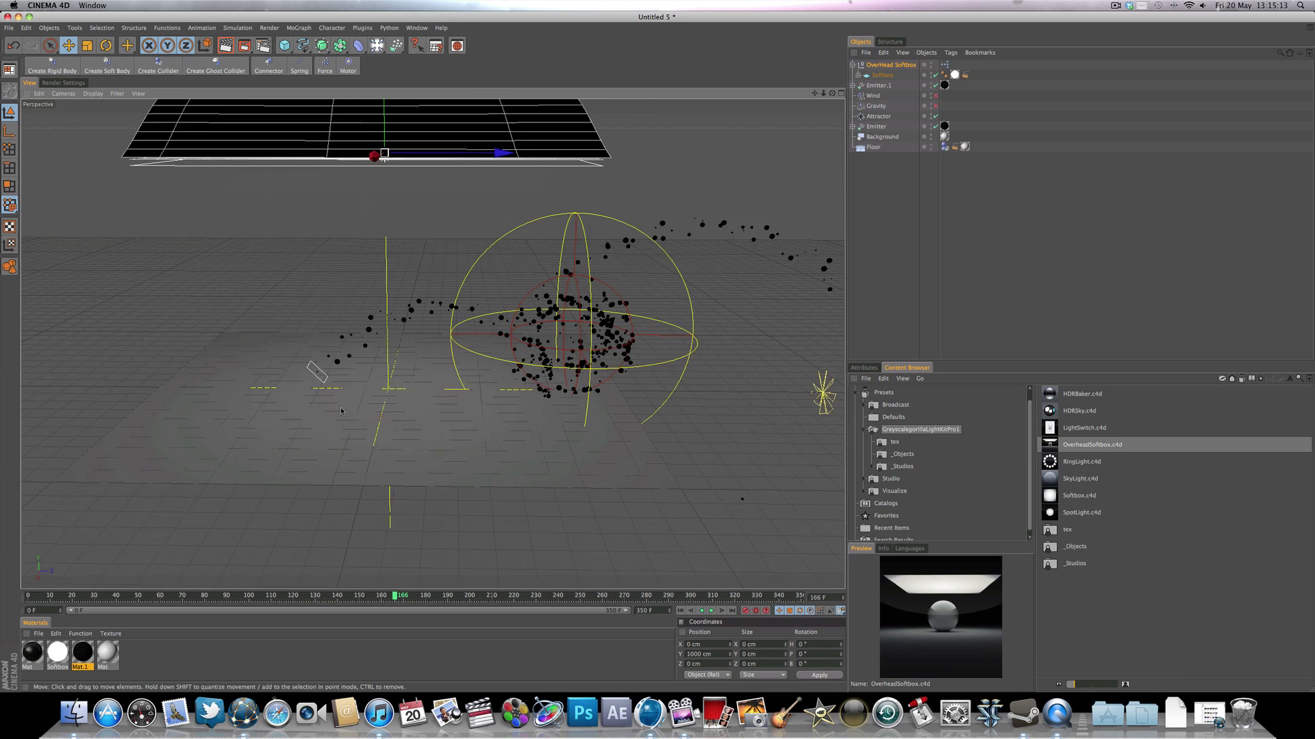
pyautogui.scroll(3, 341, 411)
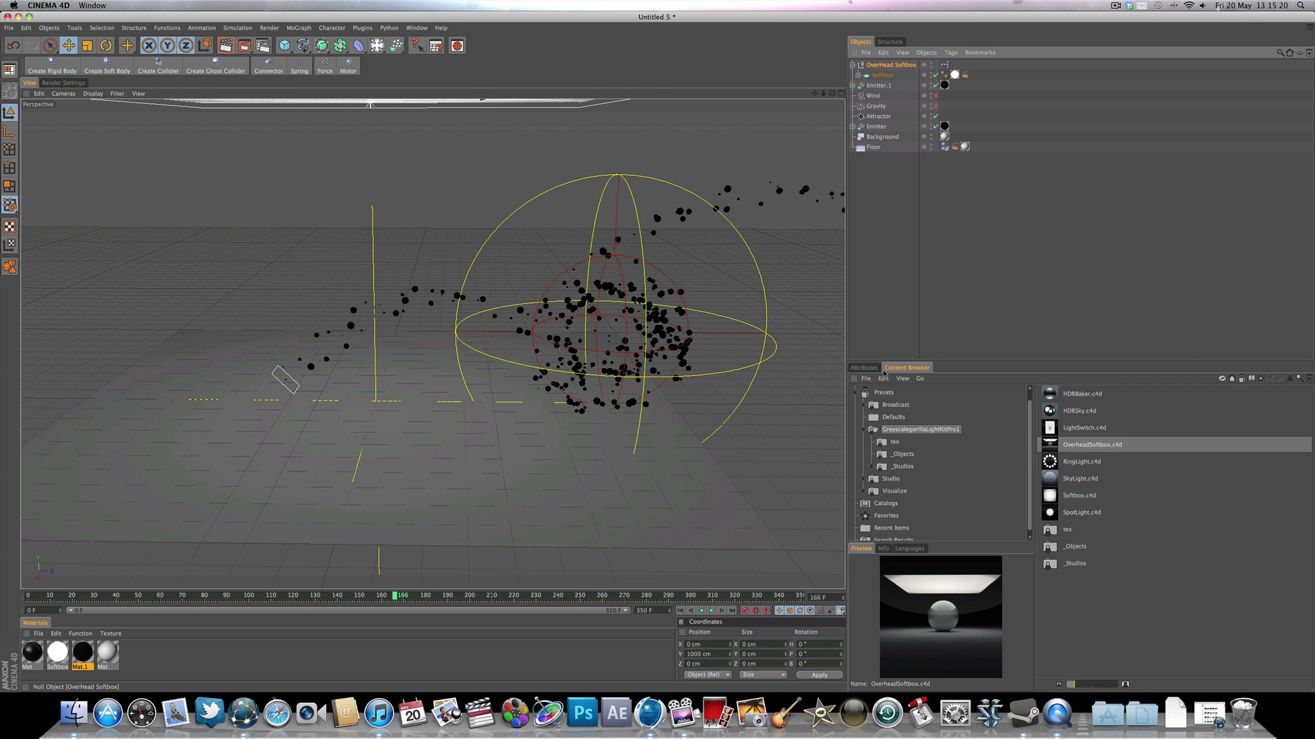
pyautogui.click(865, 367)
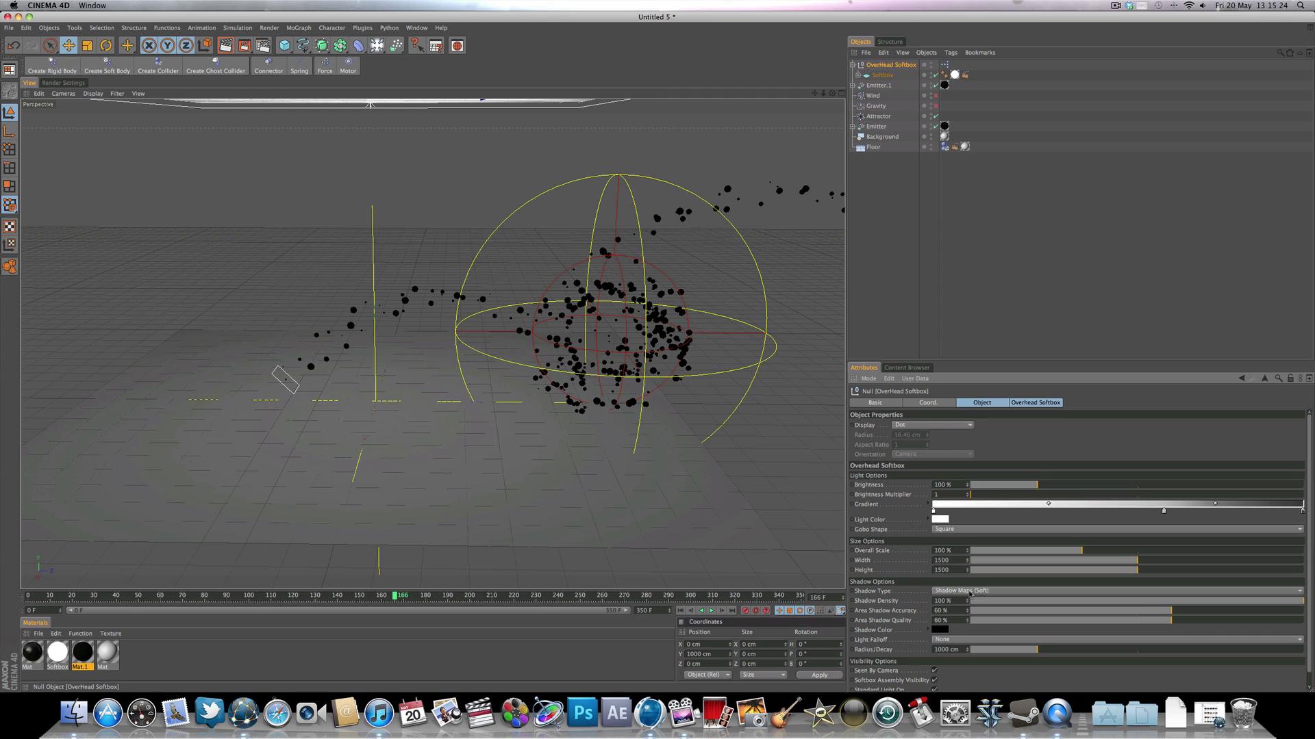
pyautogui.click(970, 593)
pyautogui.click(972, 628)
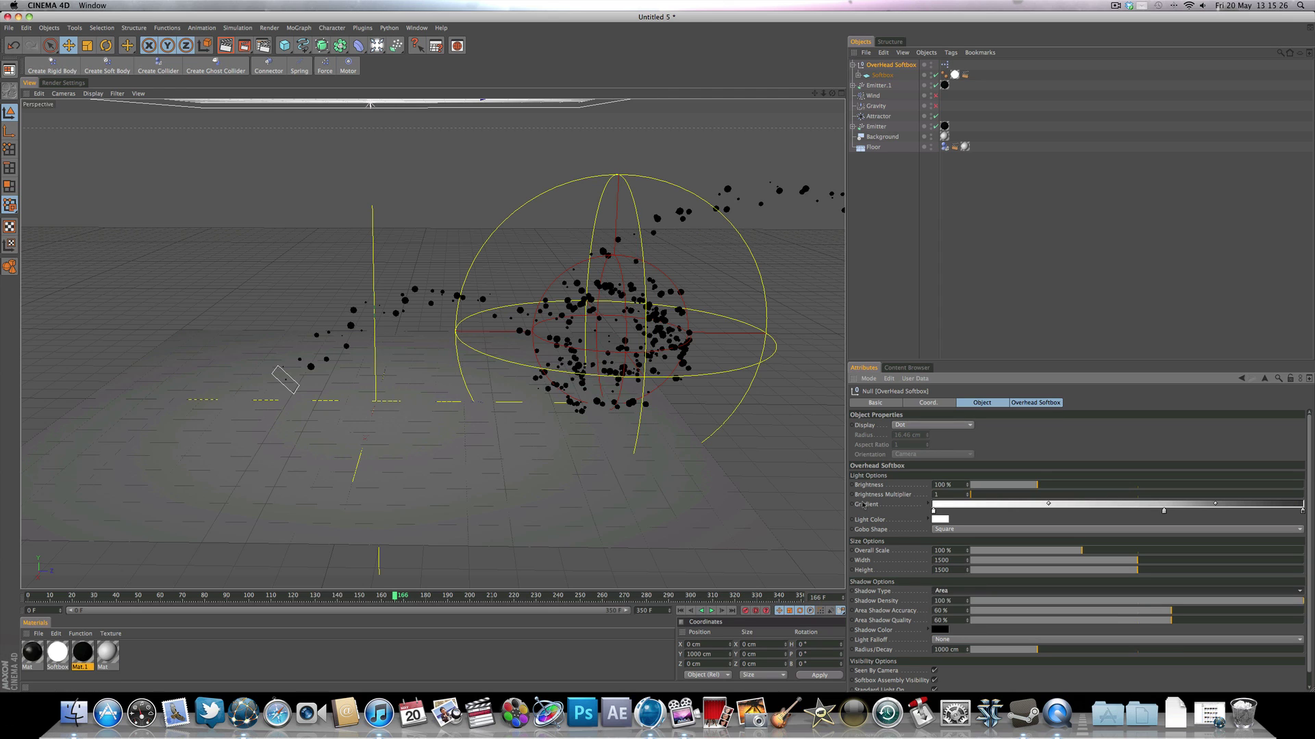
# Render a preview of the perspective view at frame 166, and play the simulation on past frame 250 to check the spheres' fall
pyautogui.click(386, 47)
pyautogui.click(225, 45)
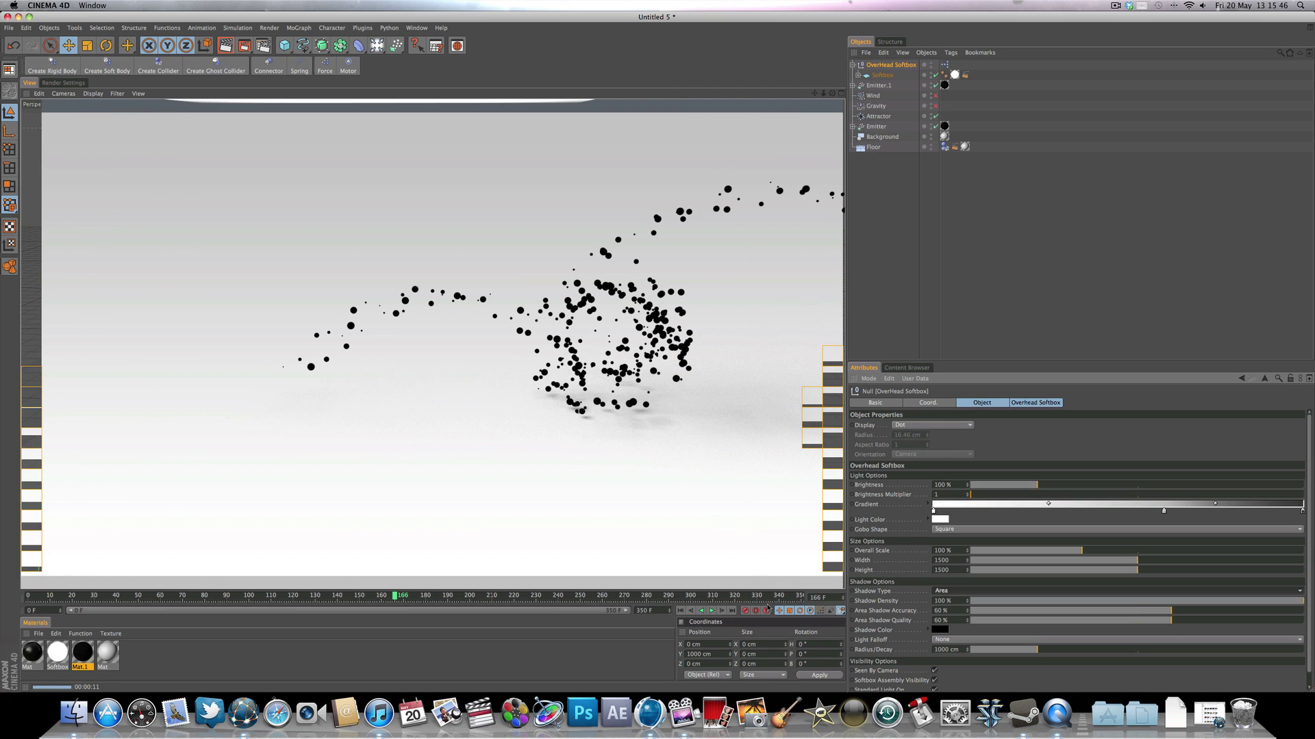
pyautogui.click(713, 611)
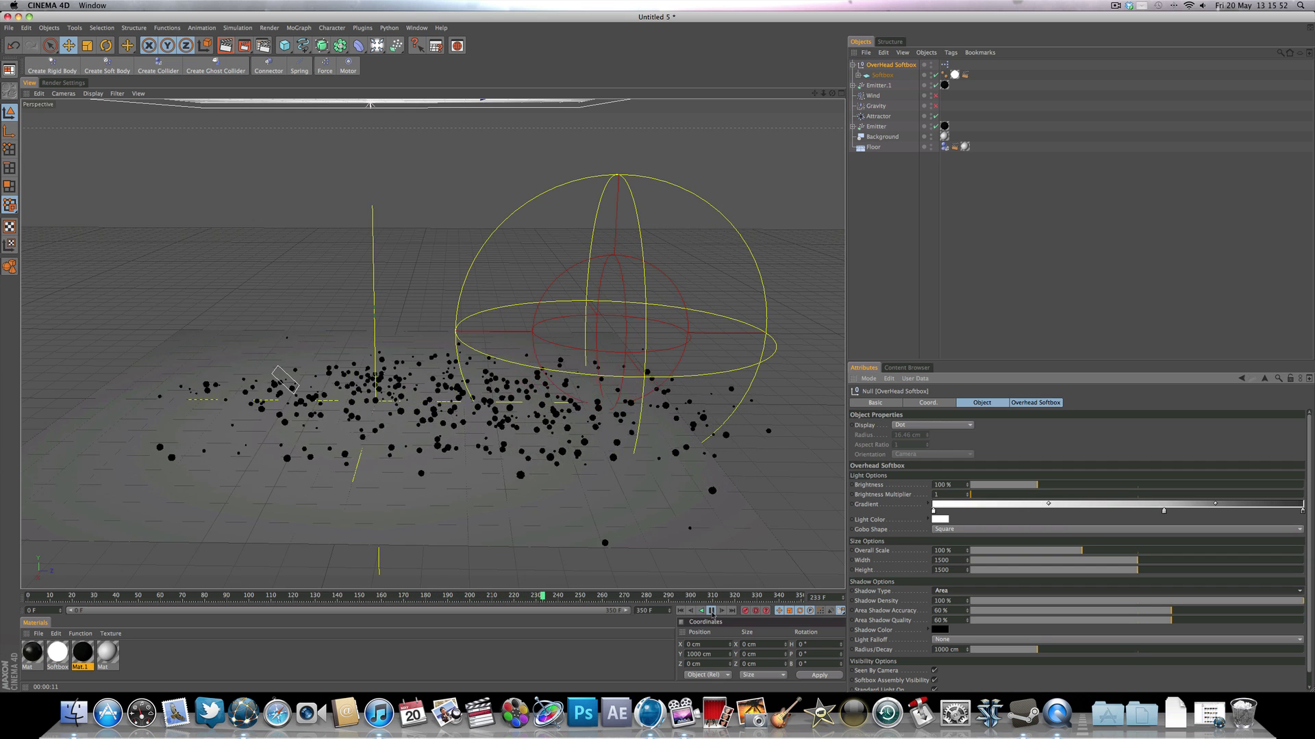
pyautogui.click(713, 612)
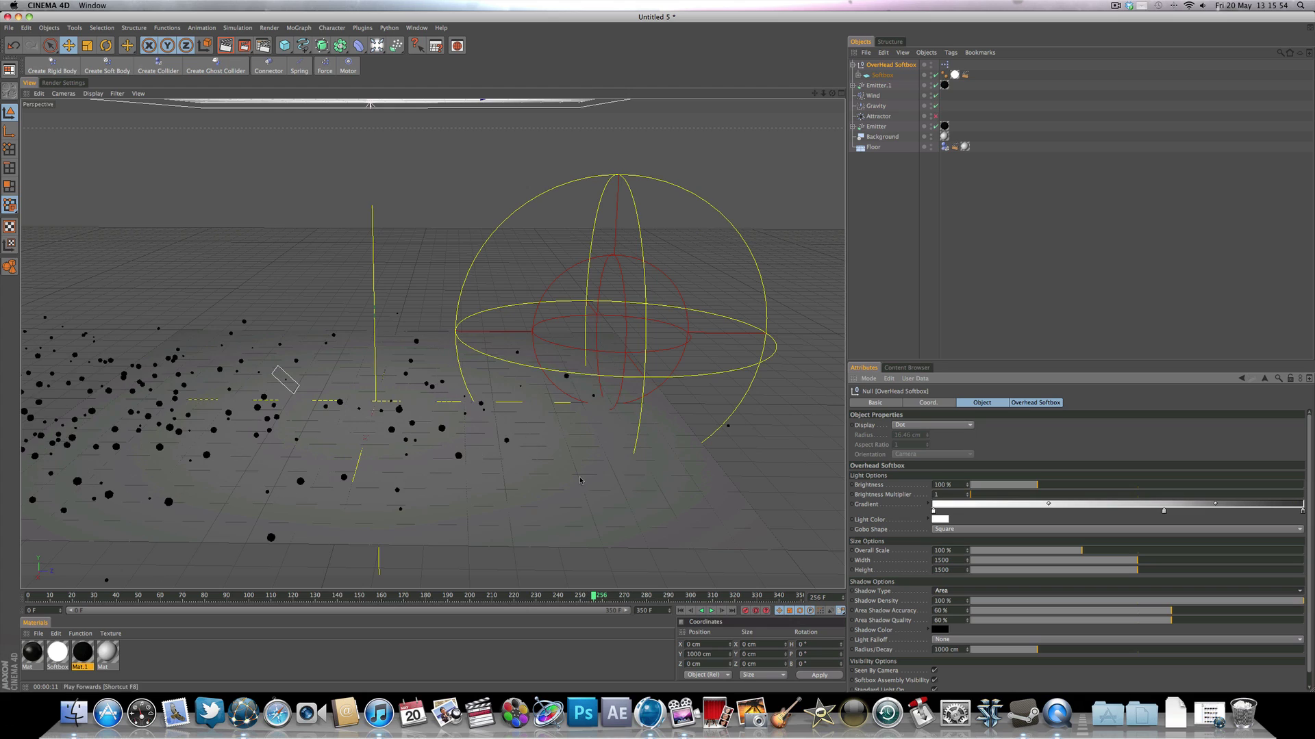
pyautogui.scroll(-5, 556, 442)
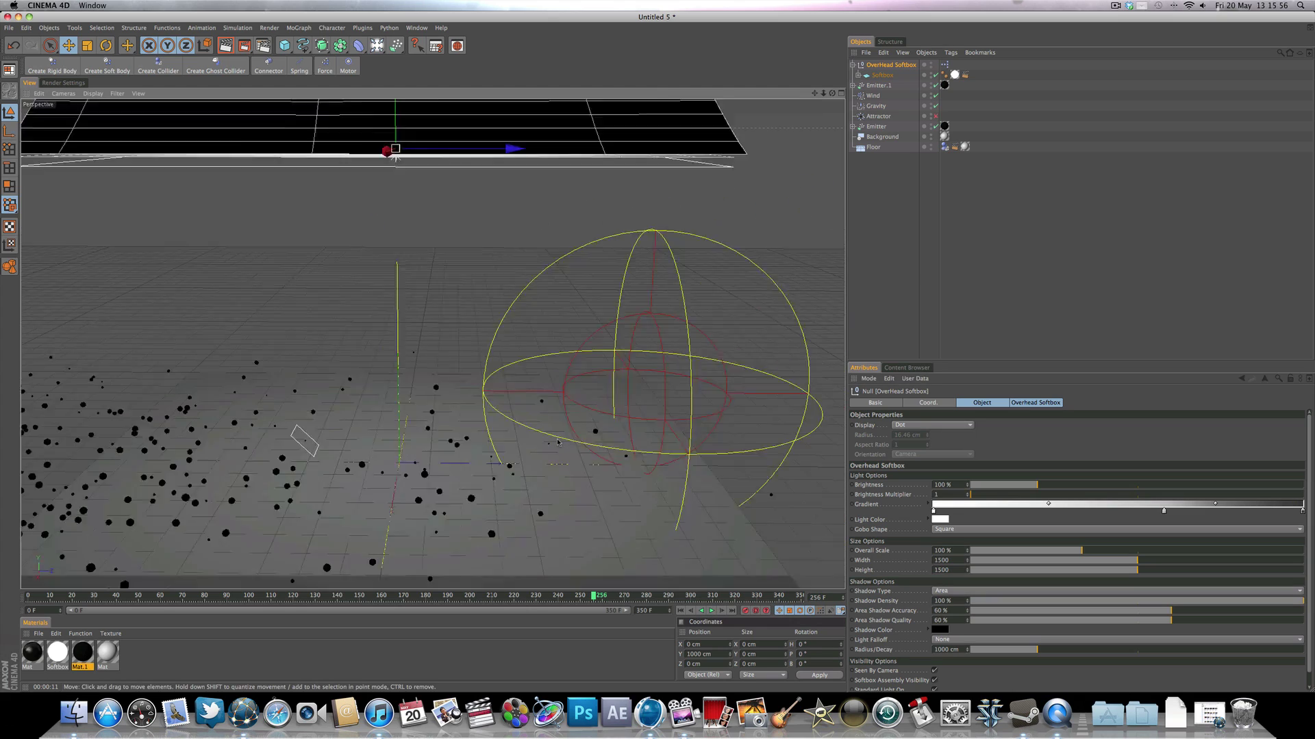
pyautogui.keyDown('alt'); pyautogui.moveTo(520, 398); pyautogui.dragTo(538, 387); pyautogui.keyUp('alt')
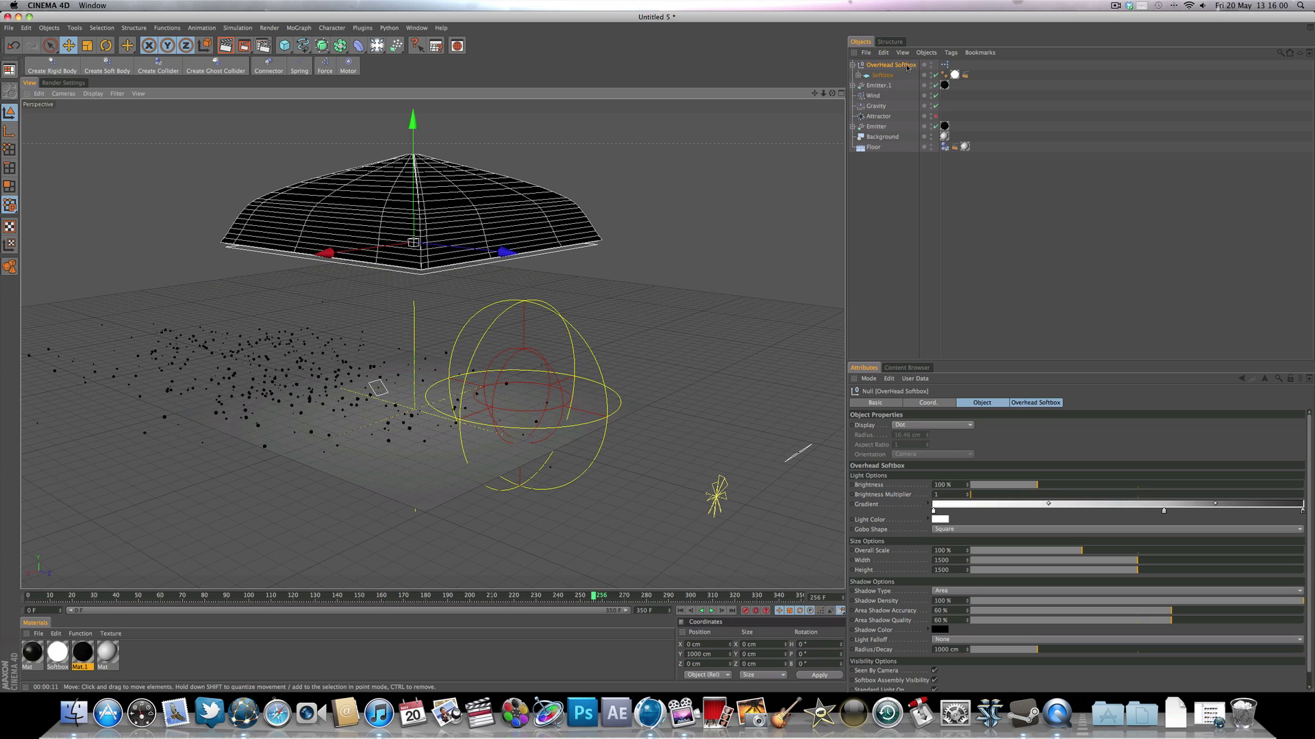
pyautogui.click(397, 45)
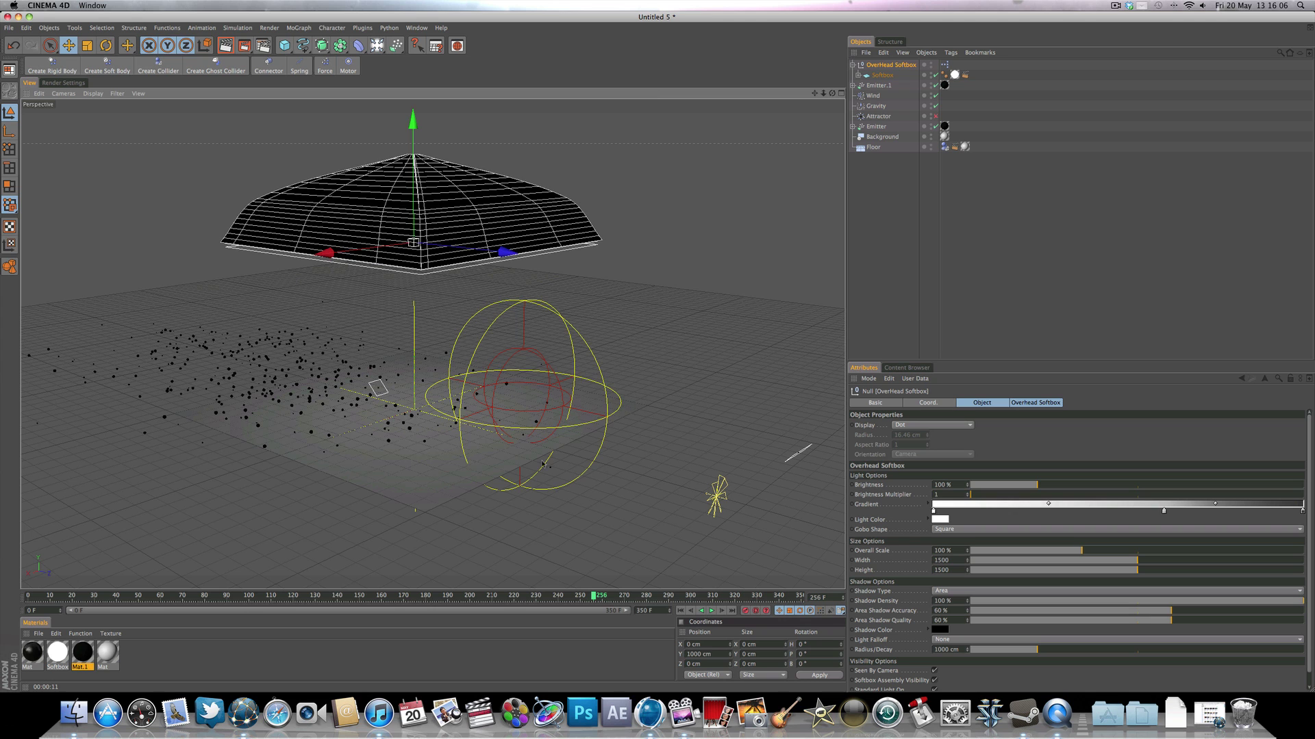
pyautogui.scroll(6, 542, 463)
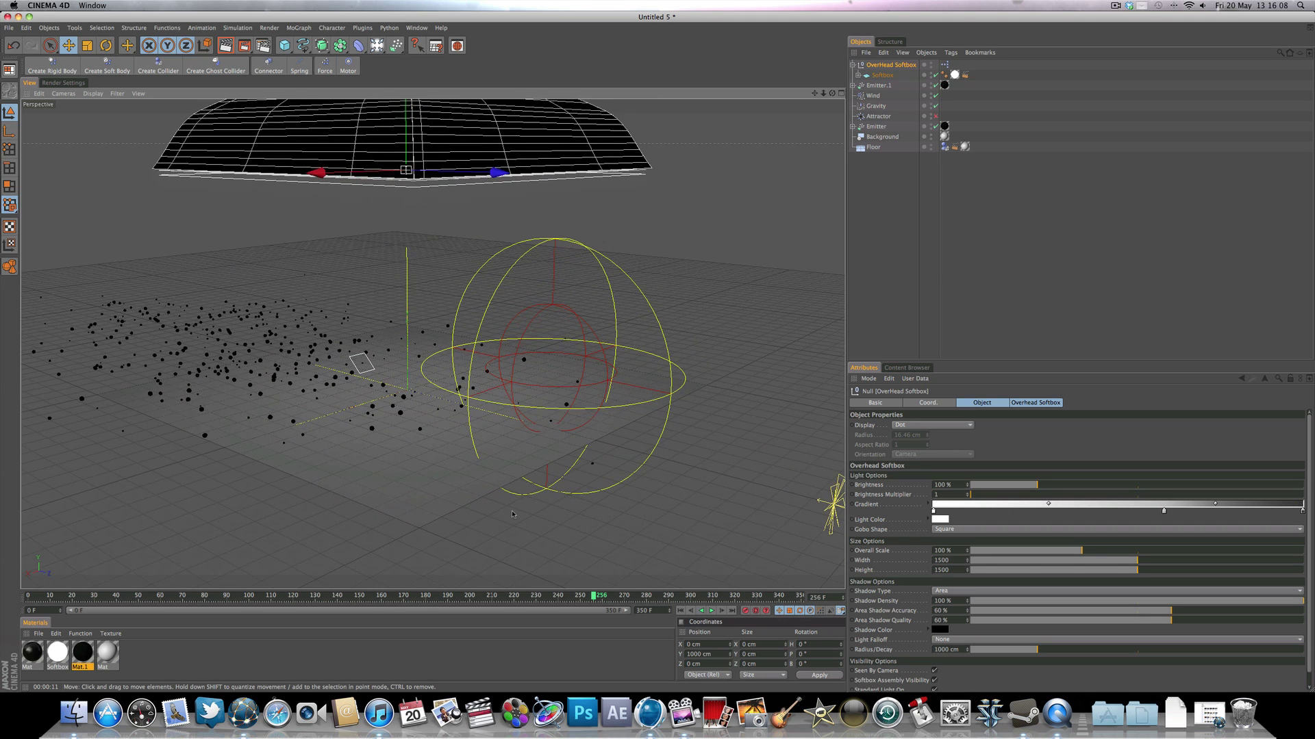